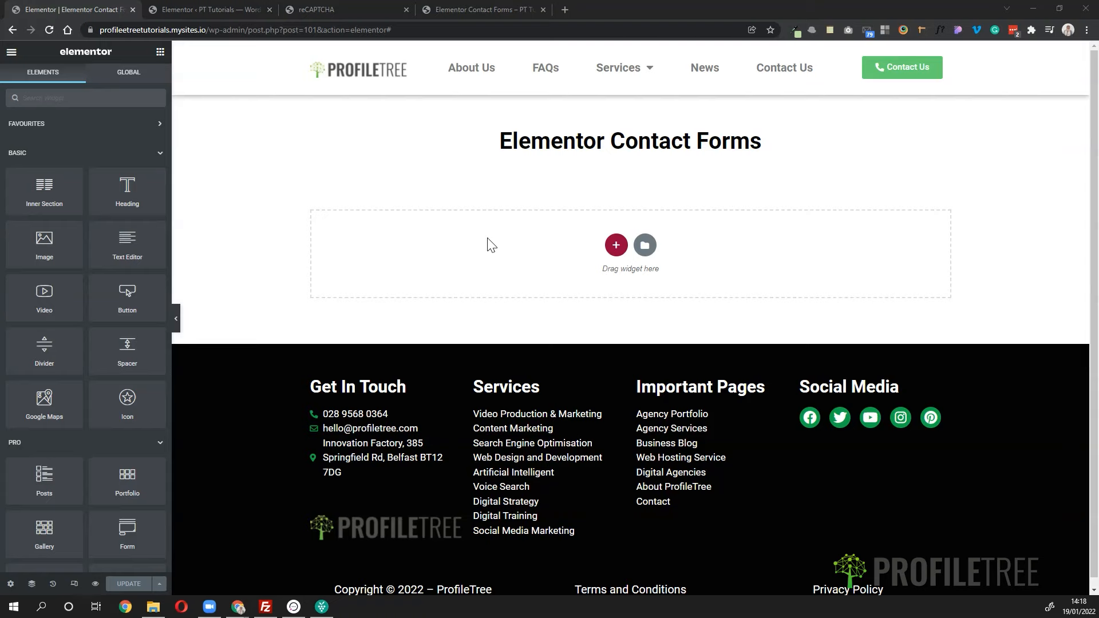
# - Add a new single-column section below the page heading and return to the widget list
pyautogui.click(615, 252)
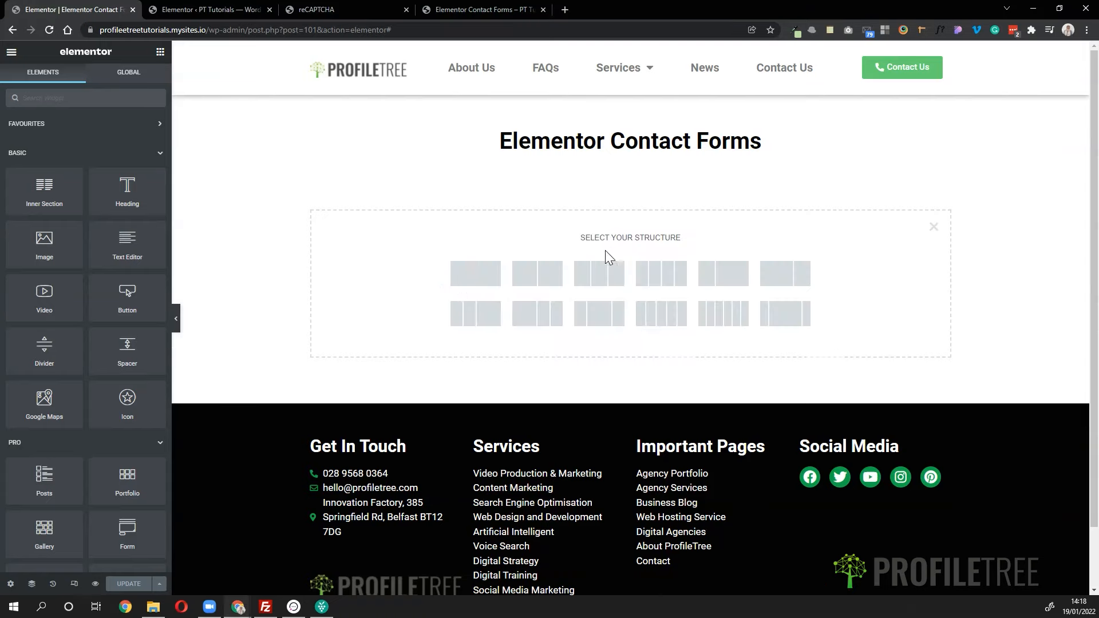
pyautogui.click(458, 281)
pyautogui.click(11, 58)
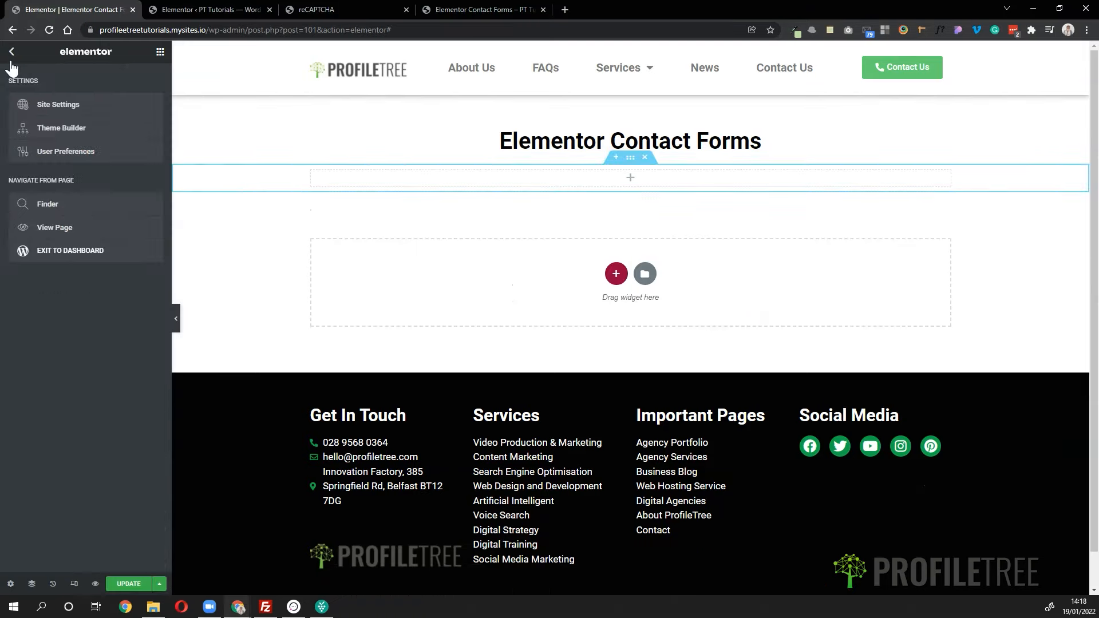
pyautogui.click(14, 58)
# - Search widgets for 'form' and drop the Form widget into the new section
pyautogui.click(41, 98)
pyautogui.write('form')
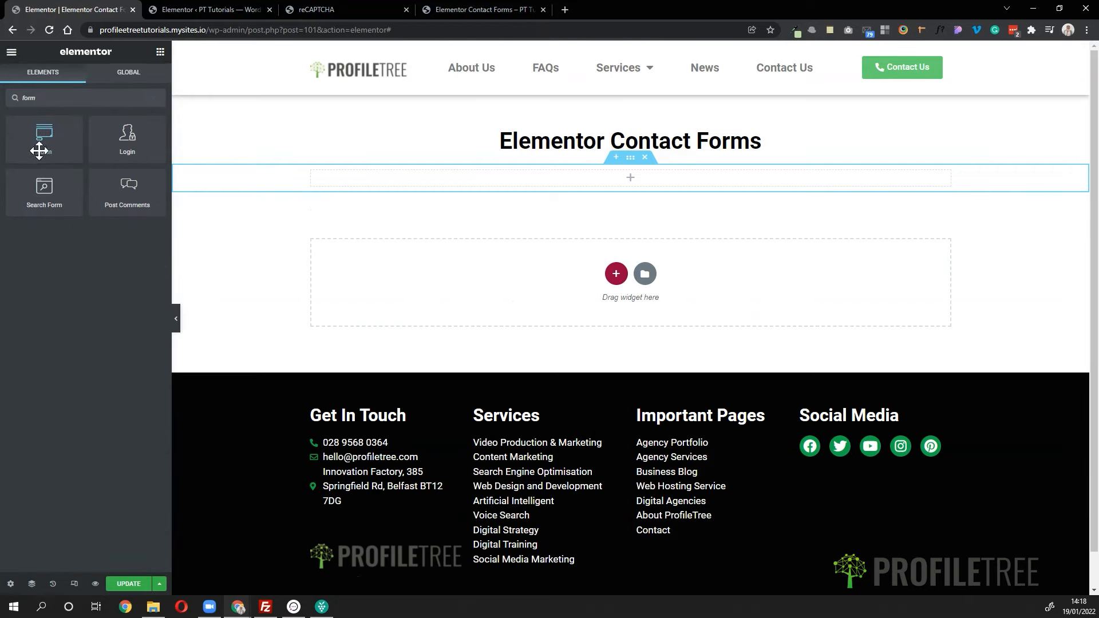
pyautogui.moveTo(39, 150); pyautogui.dragTo(574, 183)
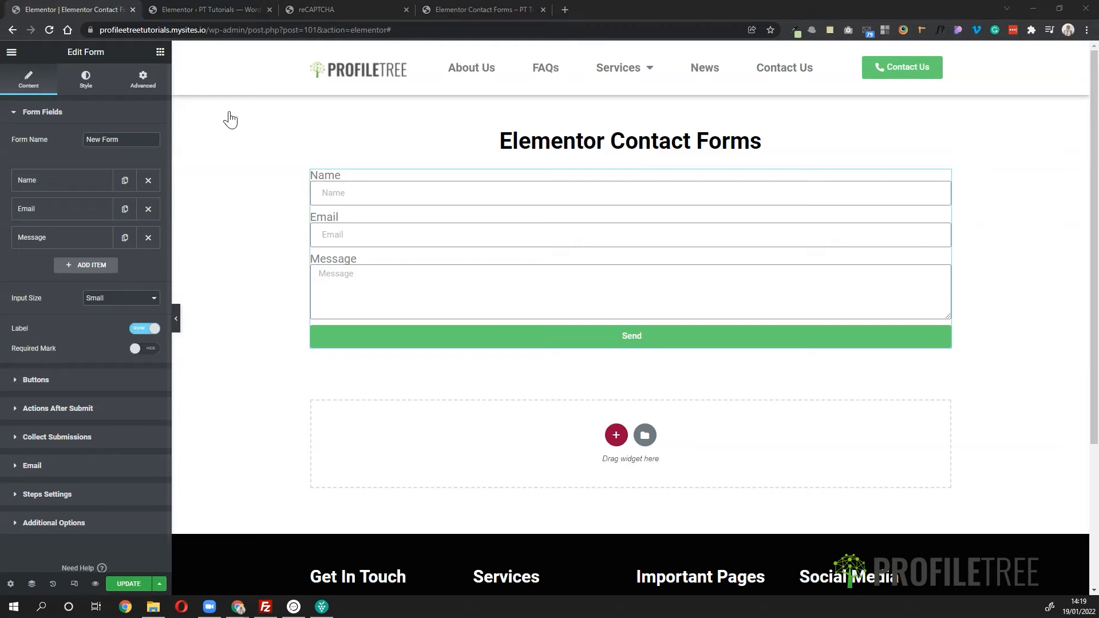
# - Inspect the Name field's Type options, leaving it as a Text field
pyautogui.click(68, 193)
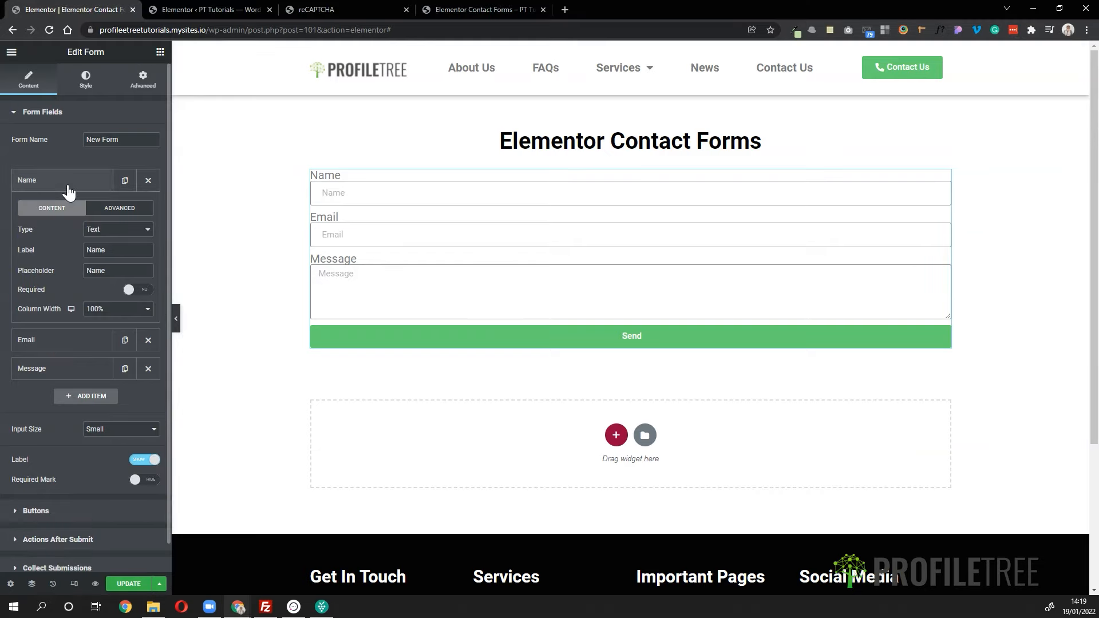
pyautogui.click(109, 231)
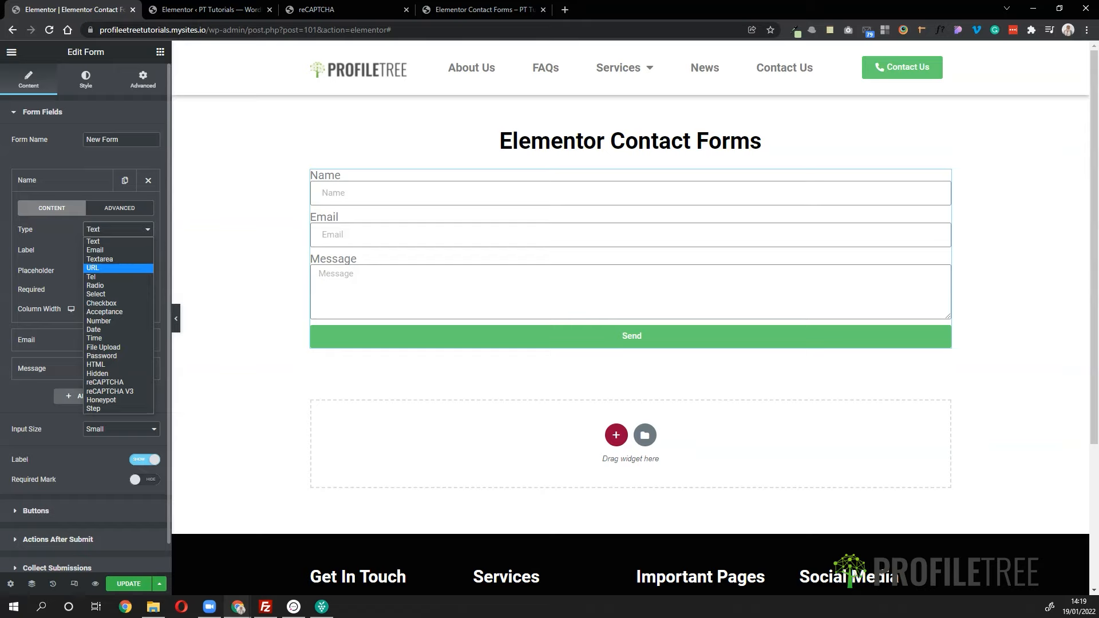
pyautogui.press('Escape')
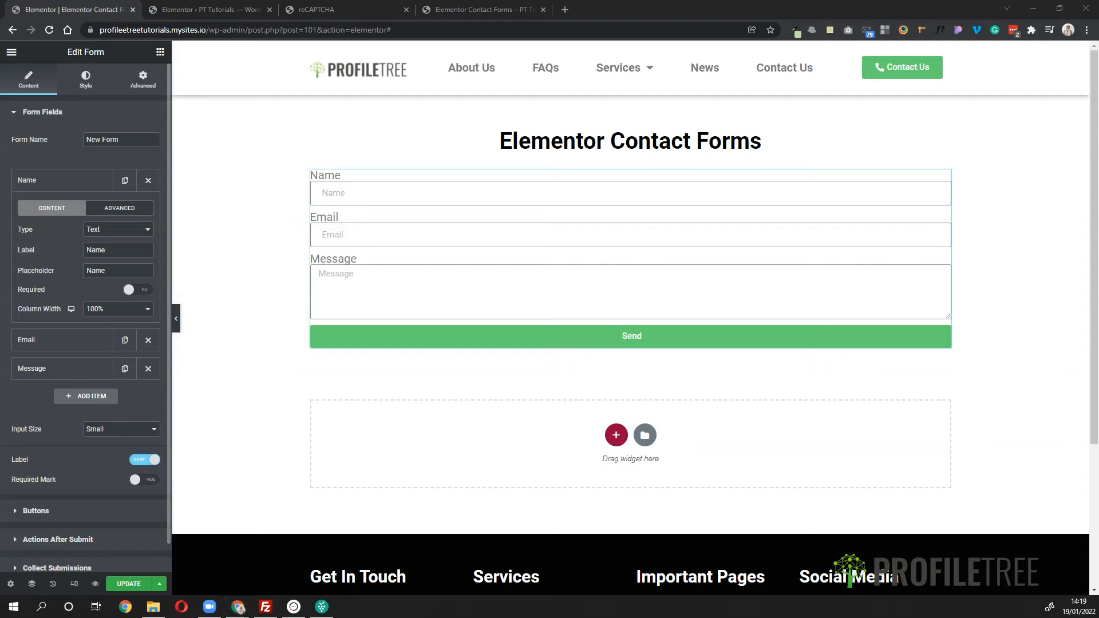
pyautogui.click(33, 113)
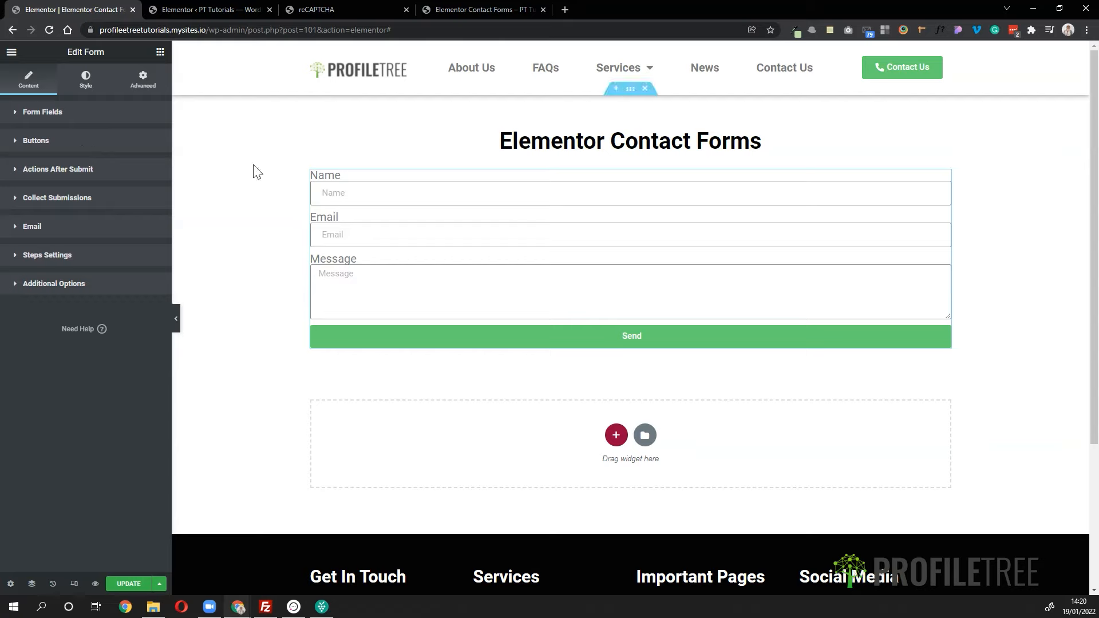
pyautogui.click(84, 80)
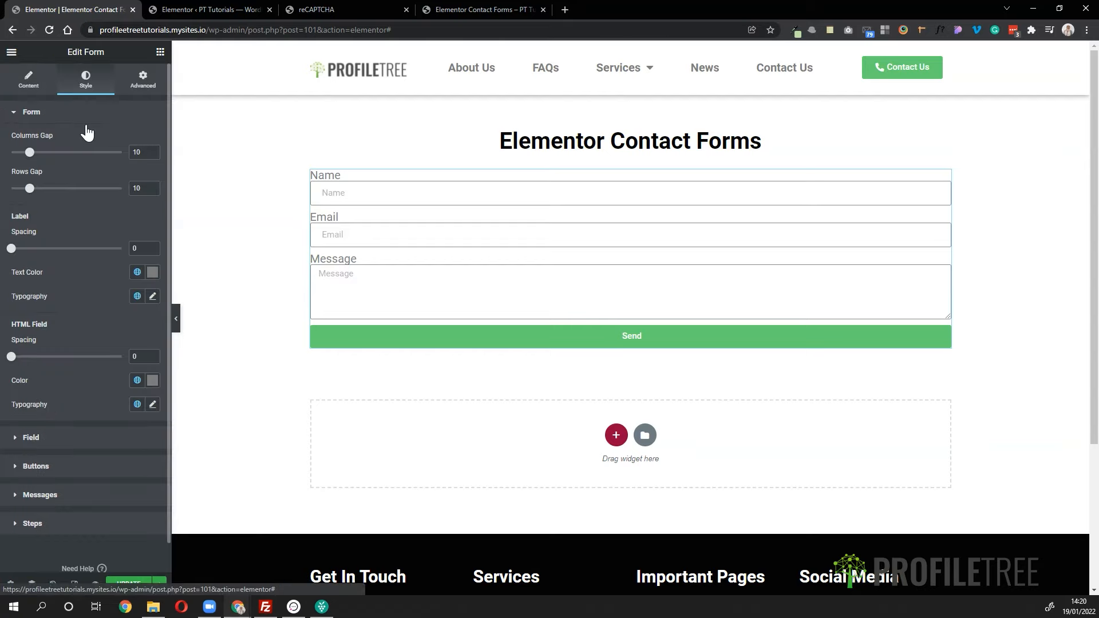
pyautogui.click(85, 124)
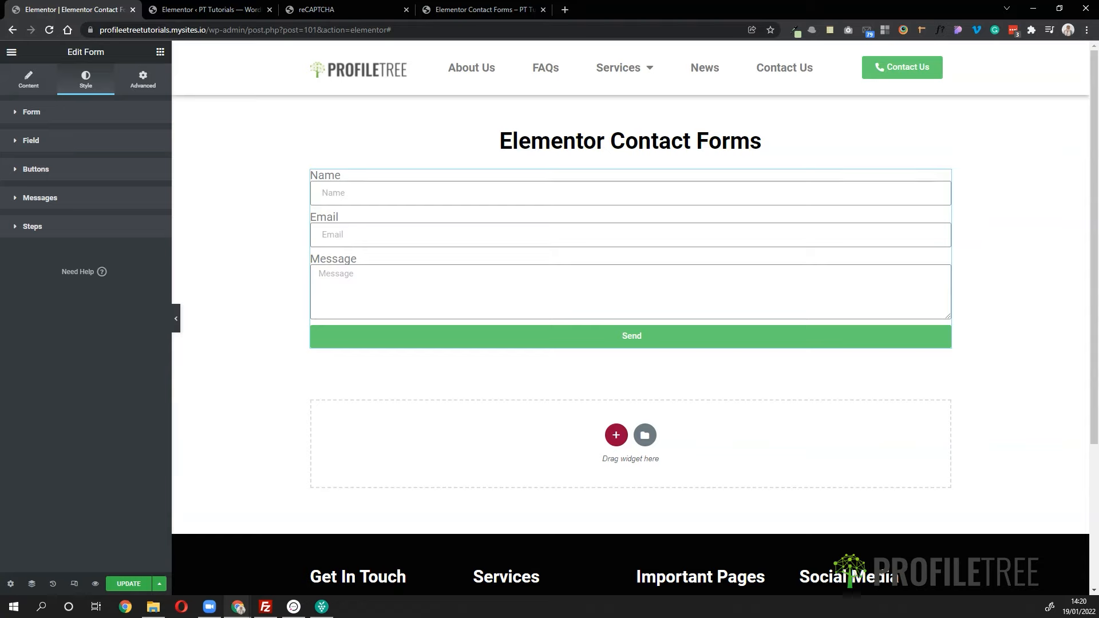
pyautogui.click(142, 80)
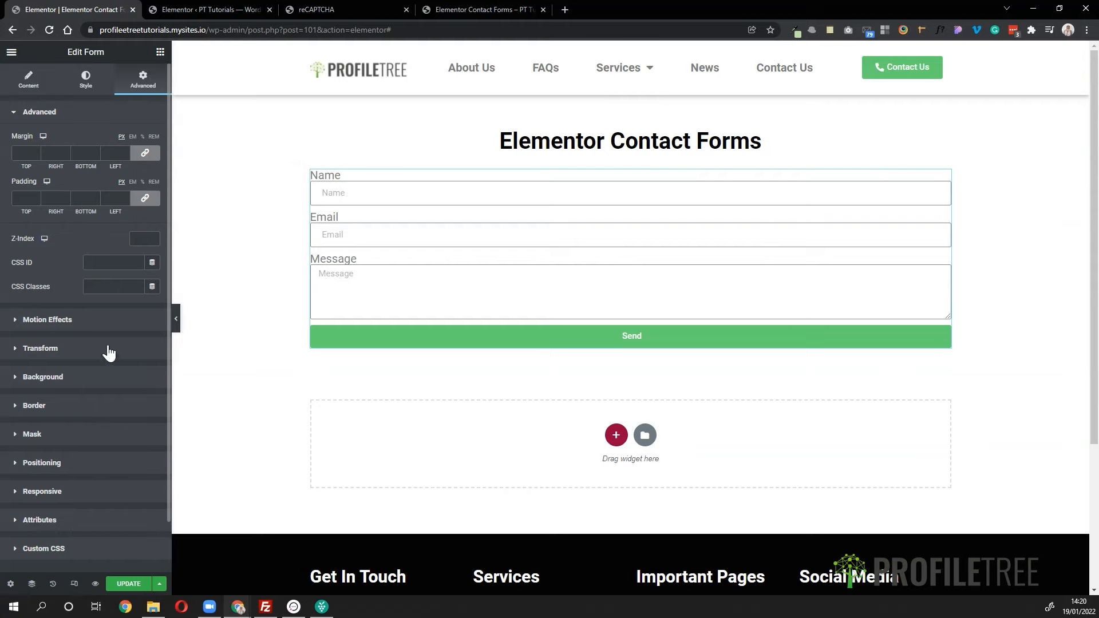
pyautogui.click(41, 85)
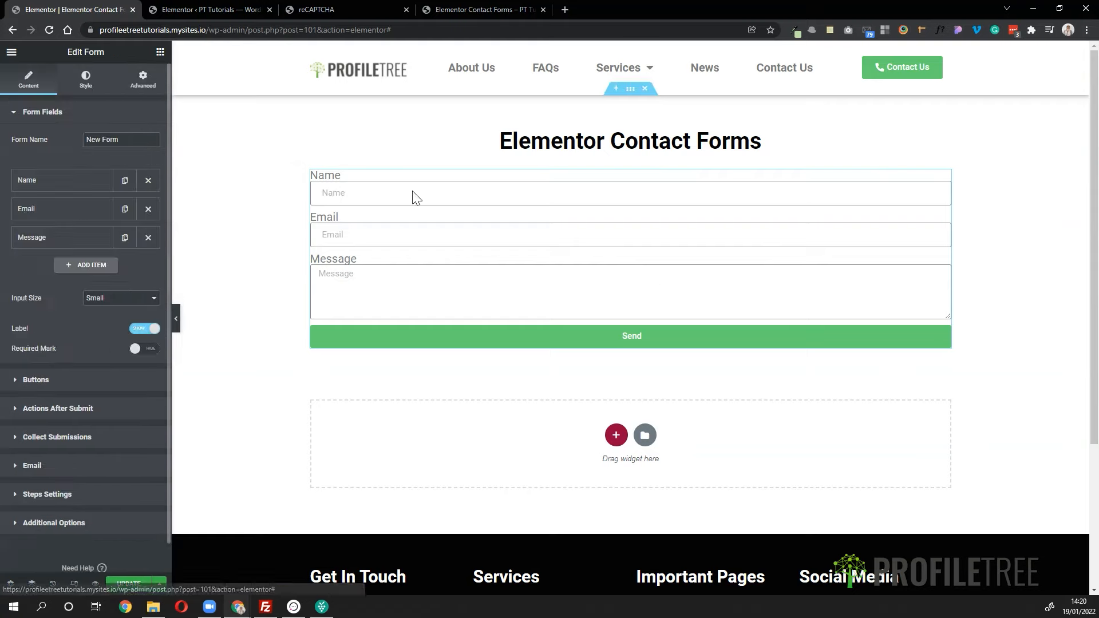
# - Drag Message up and Name back to the top, then duplicate the Name field
pyautogui.click(20, 178)
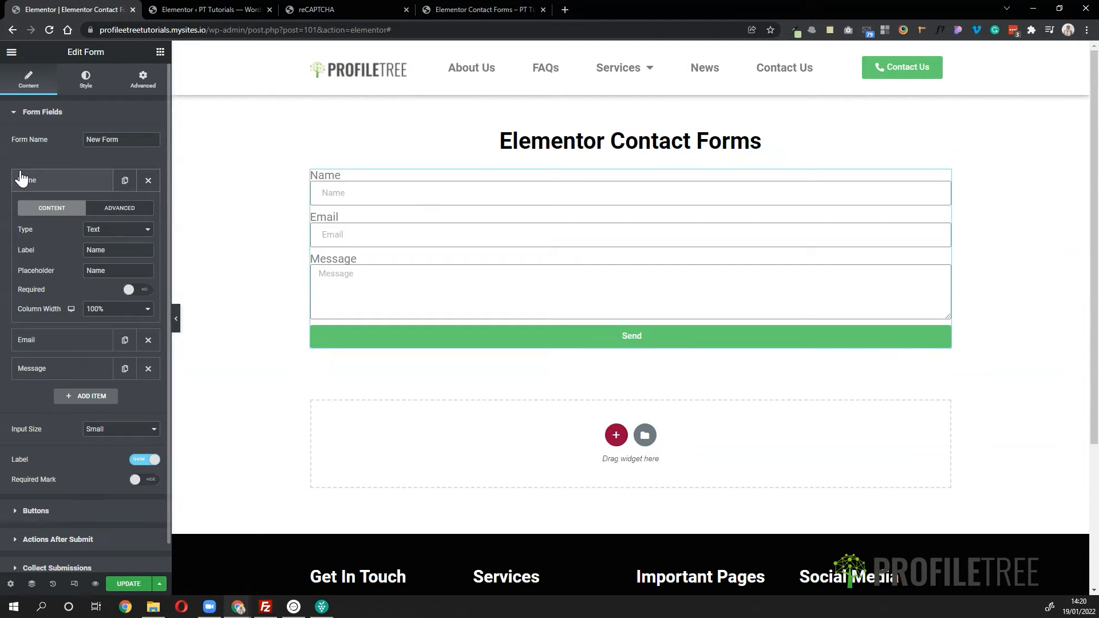
pyautogui.click(21, 179)
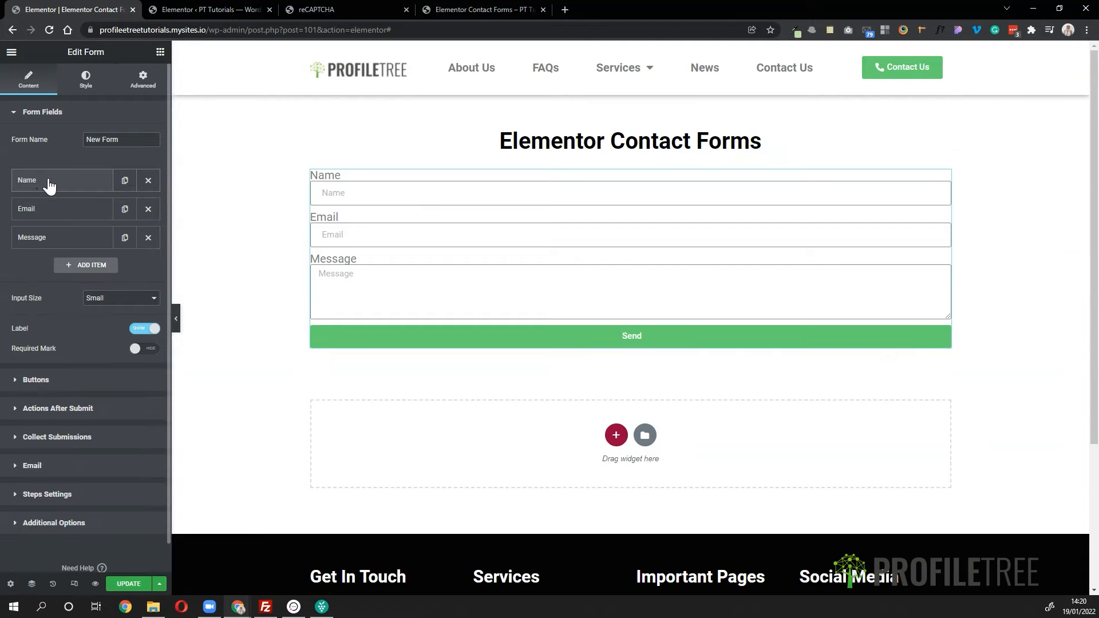
pyautogui.click(52, 181)
pyautogui.click(52, 181)
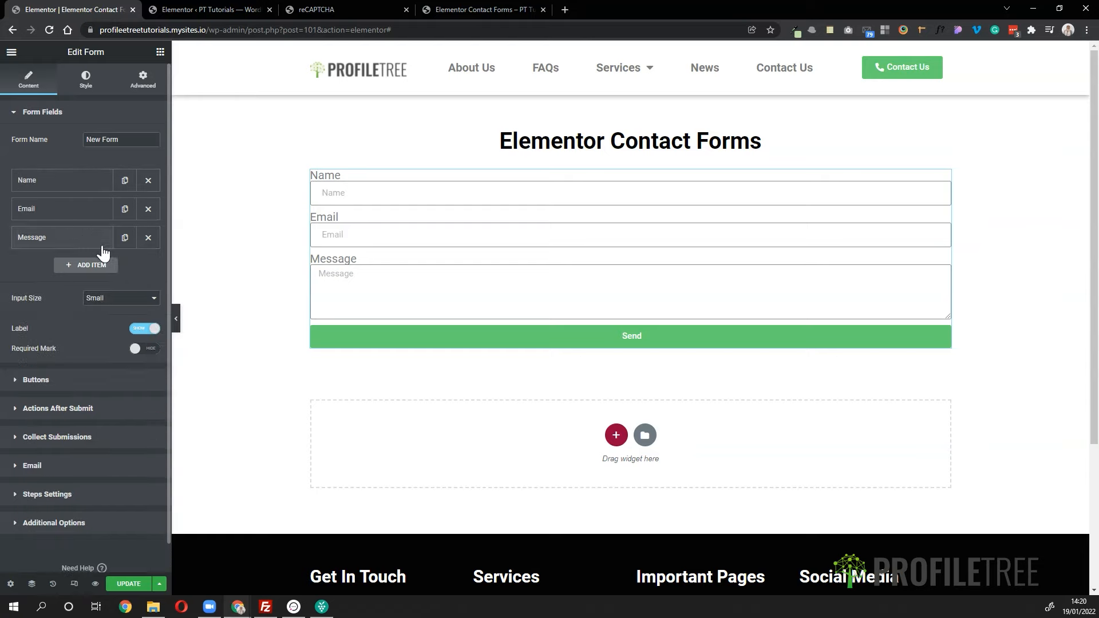
pyautogui.moveTo(88, 247); pyautogui.dragTo(89, 180)
pyautogui.moveTo(81, 228); pyautogui.dragTo(89, 174)
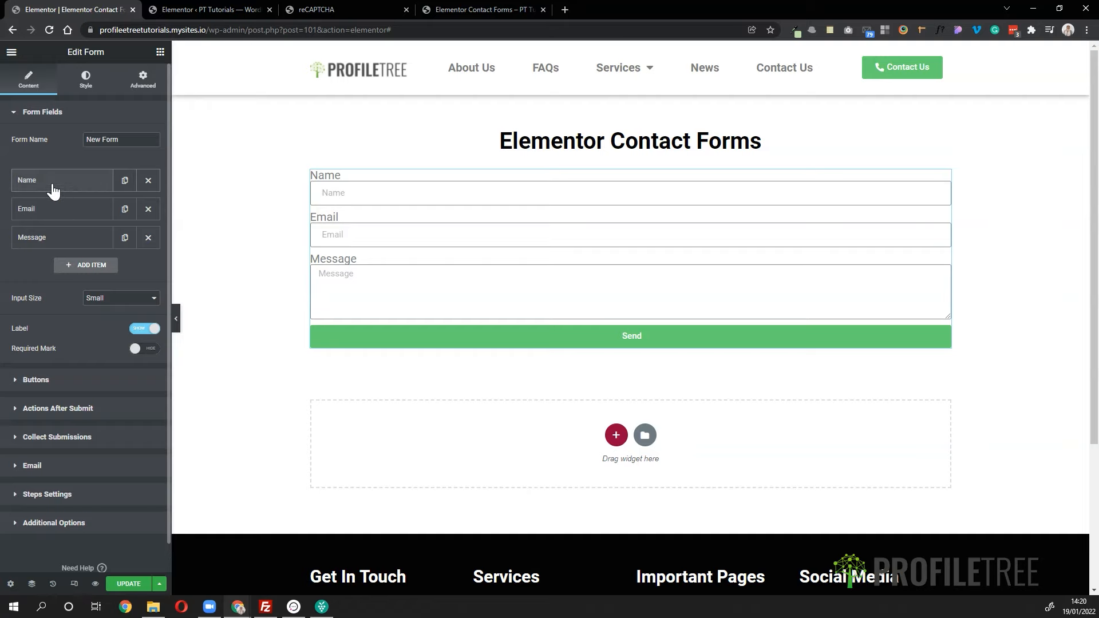
pyautogui.click(124, 181)
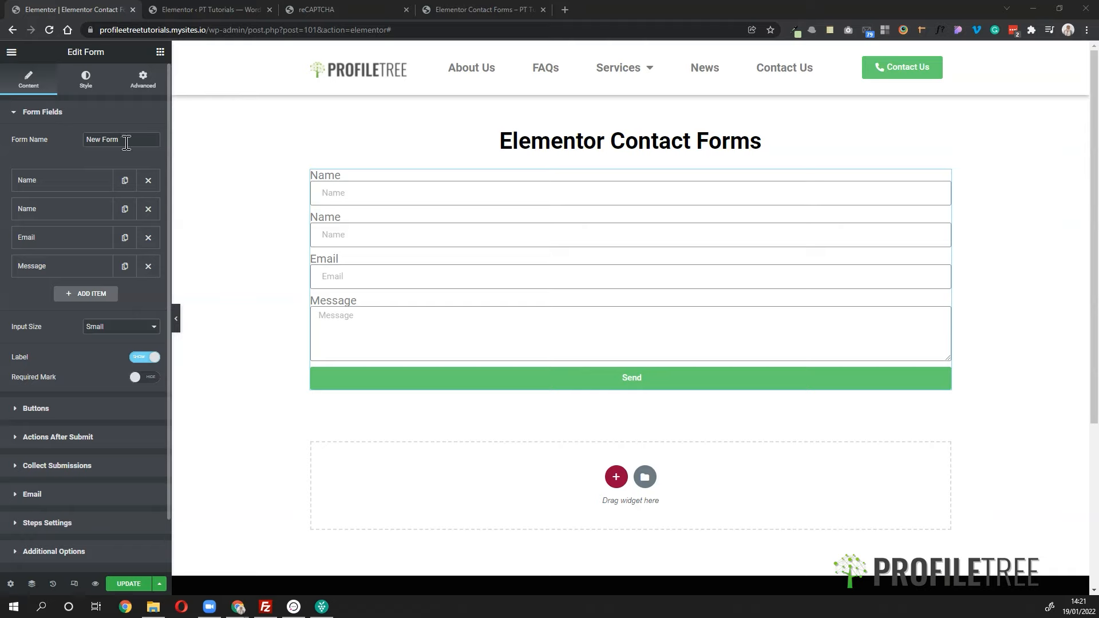
pyautogui.moveTo(126, 143); pyautogui.dragTo(78, 142)
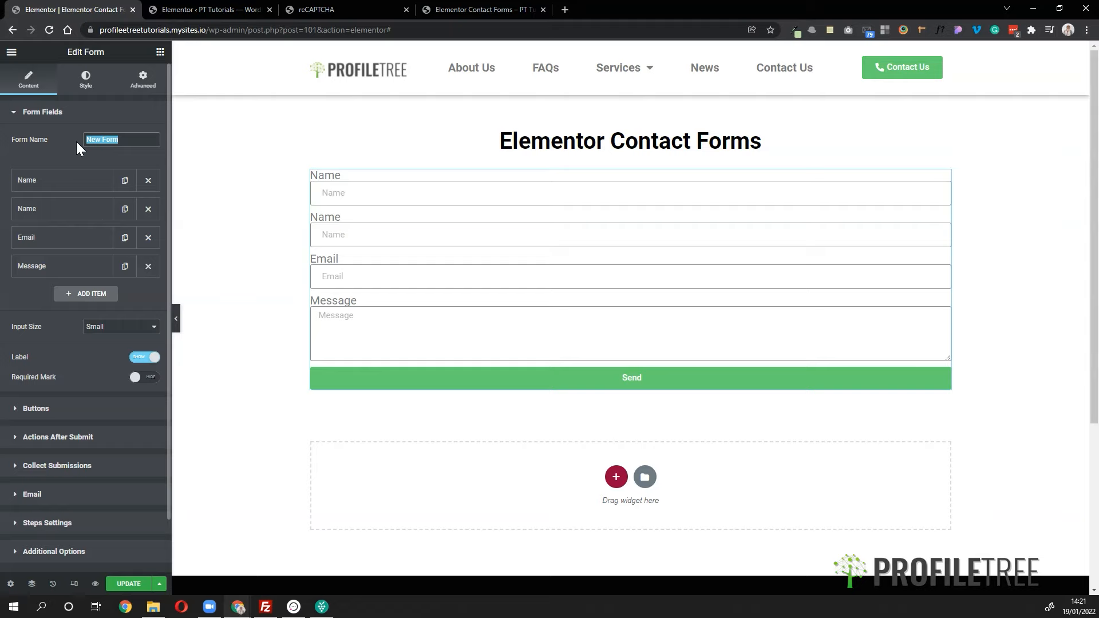
# - Rename the form from 'New Form' to 'Contact Form'
pyautogui.write('Contact Form')
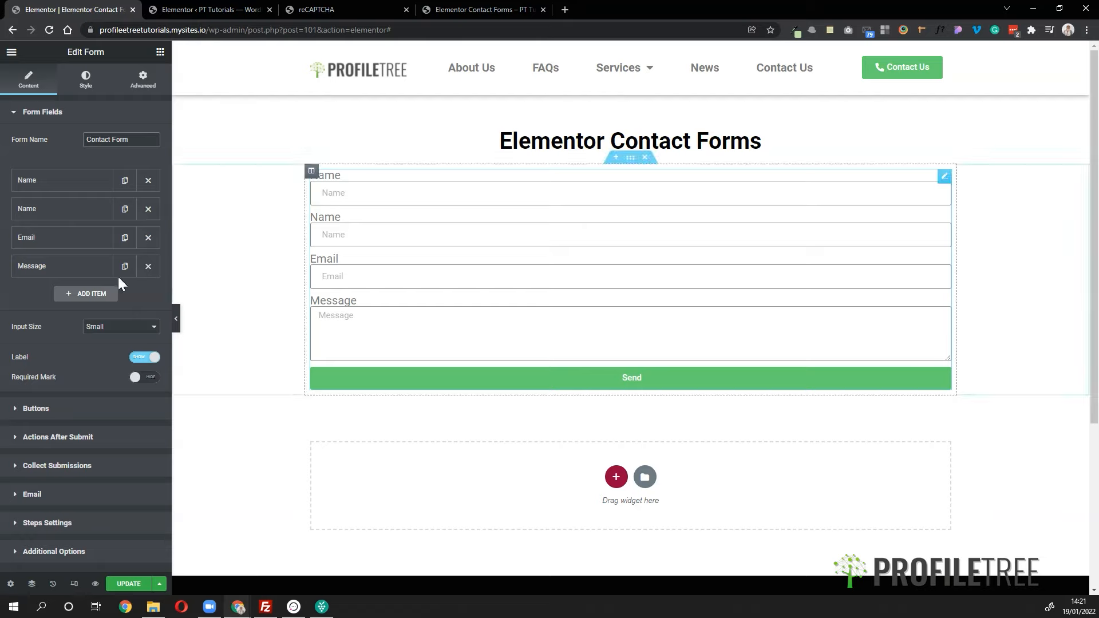
pyautogui.click(67, 238)
pyautogui.click(67, 238)
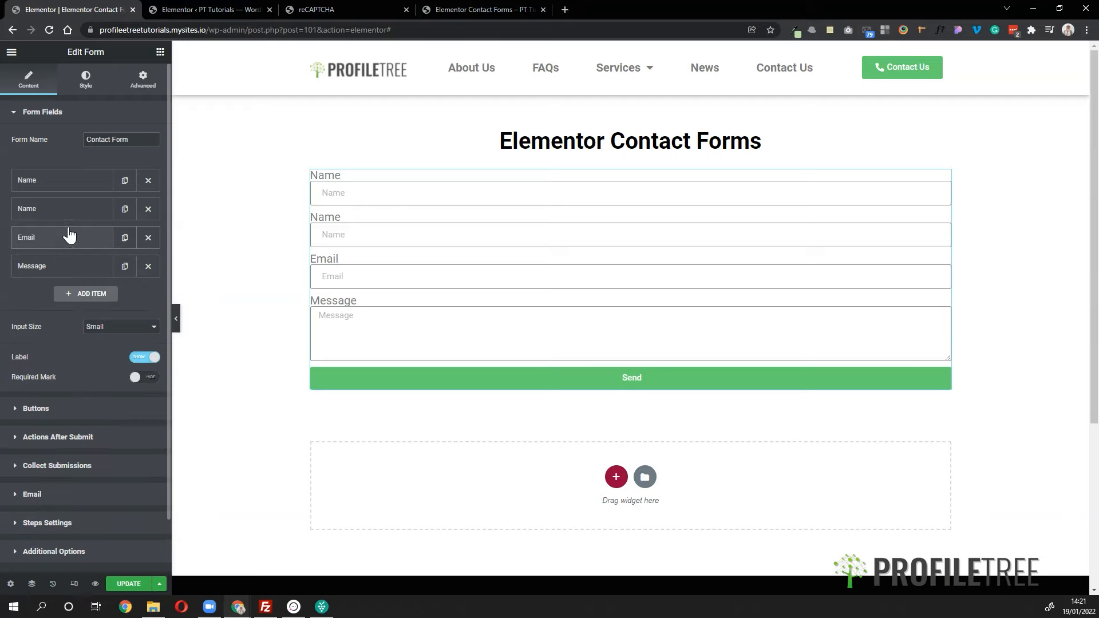
pyautogui.click(72, 181)
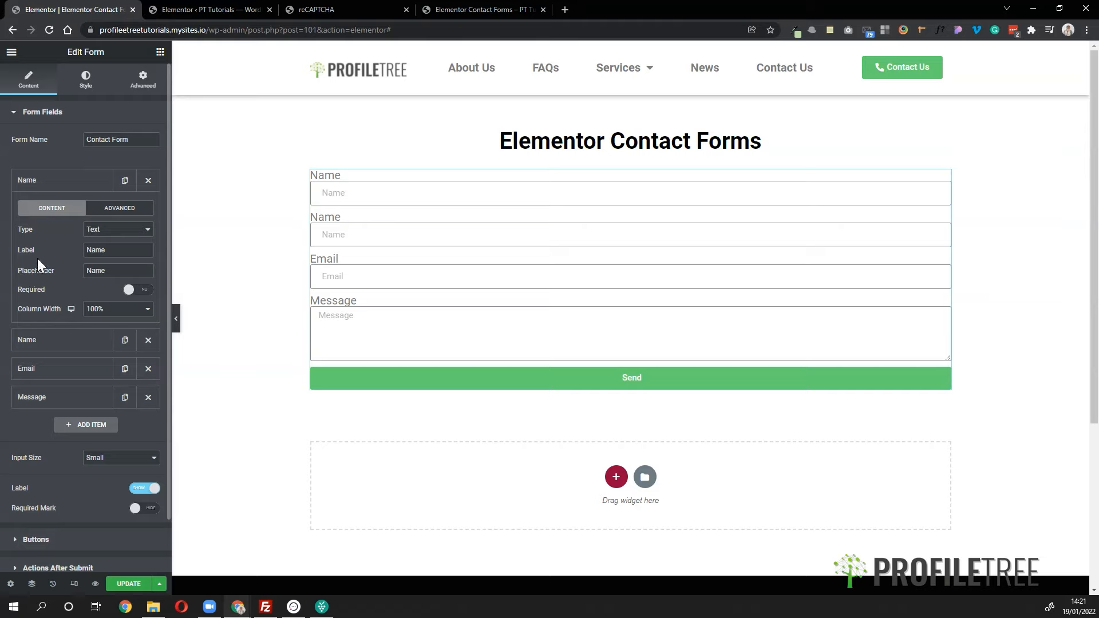
# - Change the first Name field's type from Text to Email after checking column width choices
pyautogui.click(119, 236)
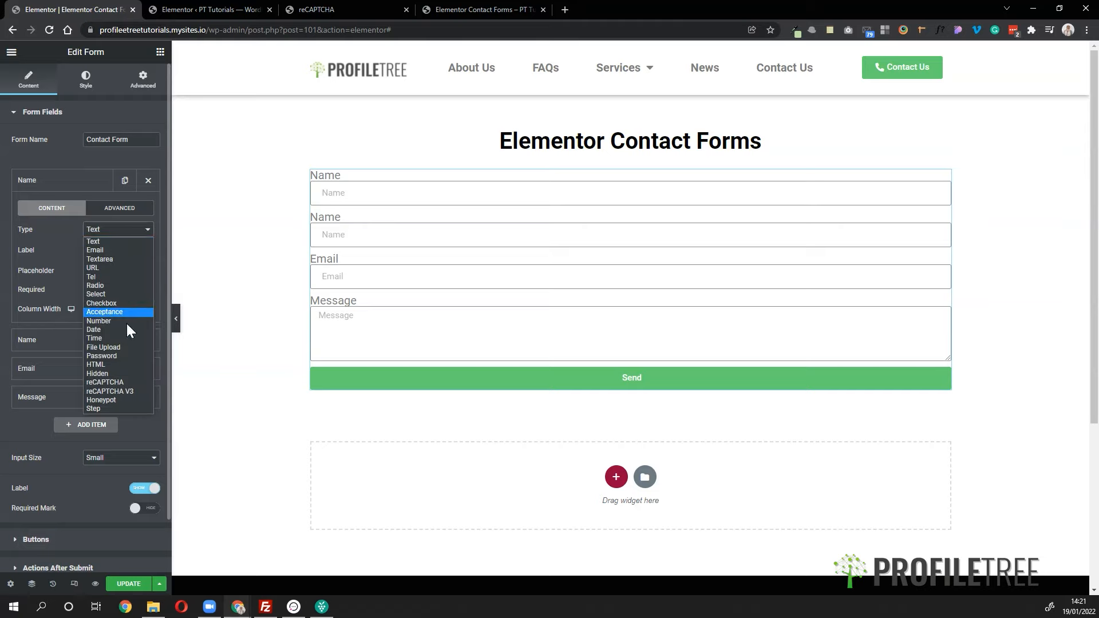
pyautogui.click(56, 243)
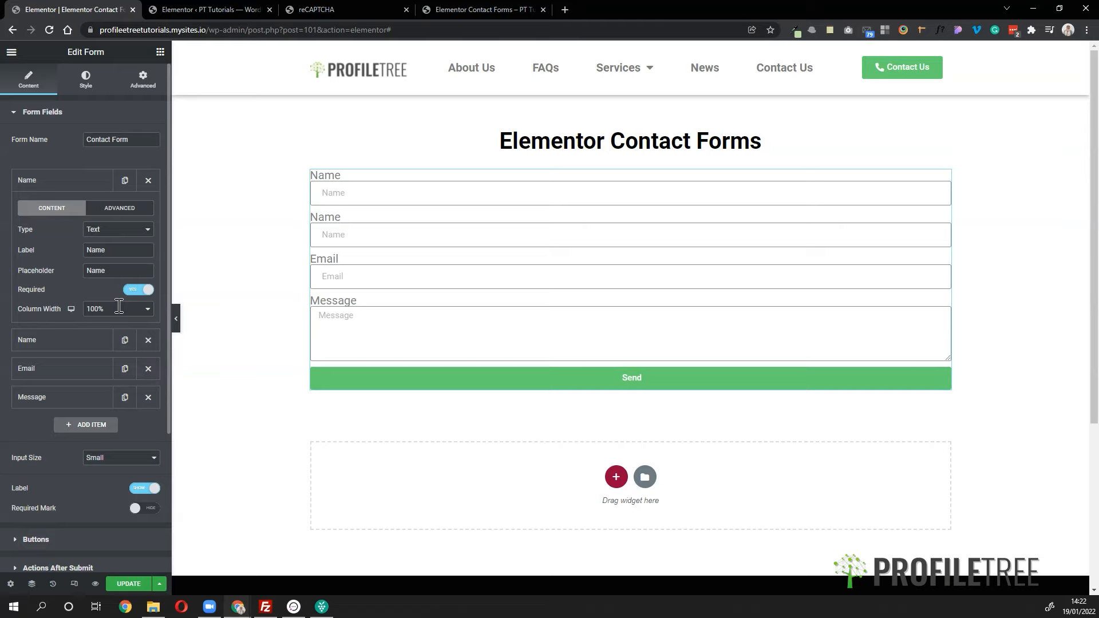
pyautogui.click(118, 308)
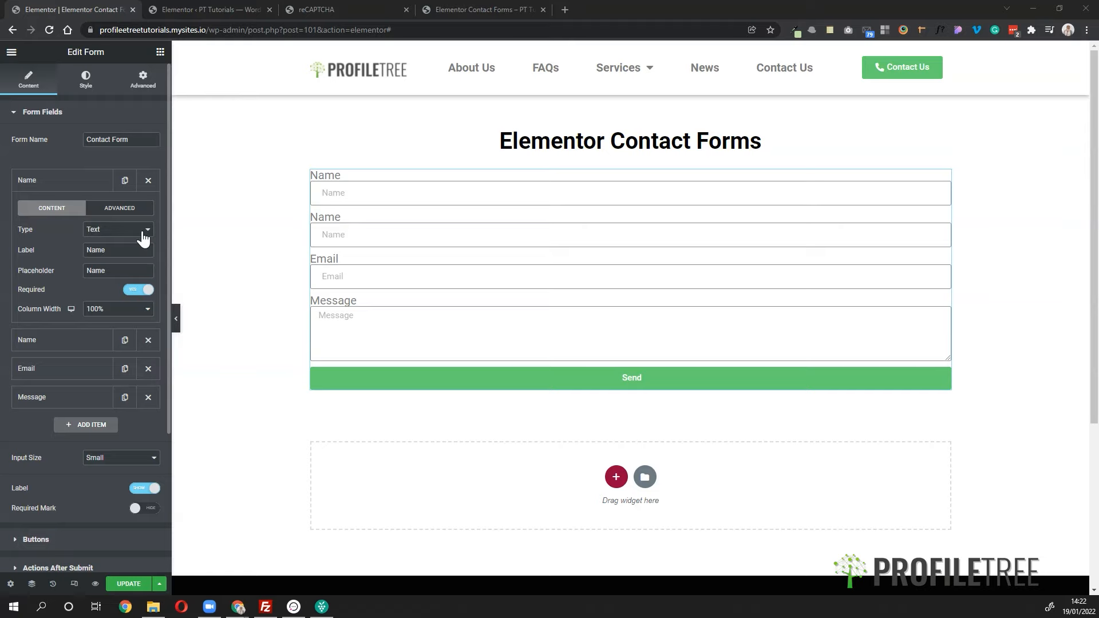
pyautogui.click(116, 230)
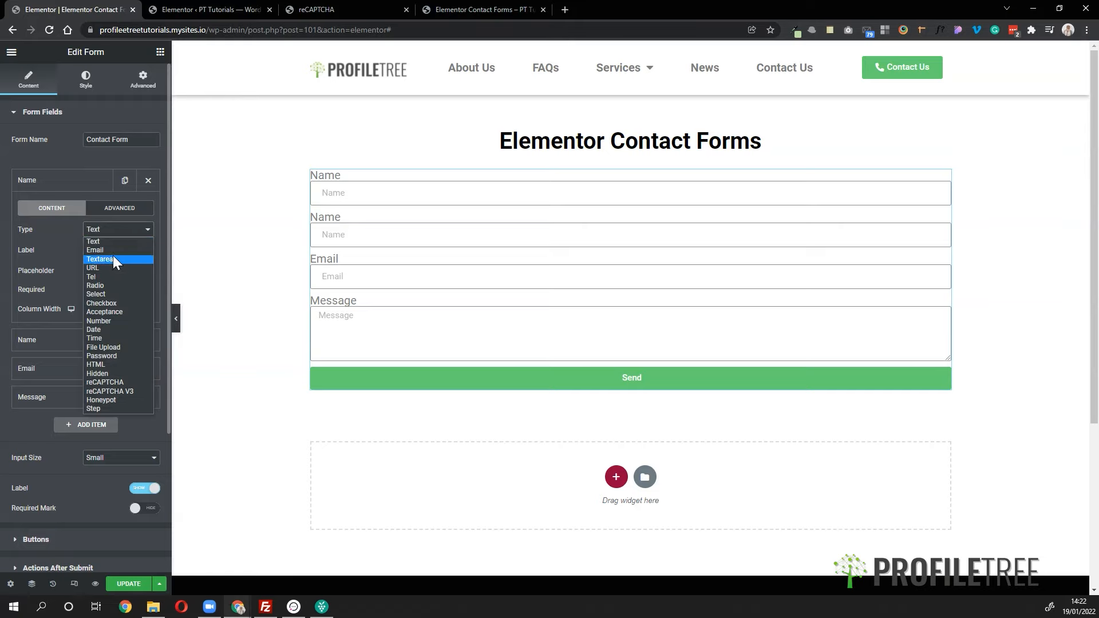
pyautogui.click(107, 250)
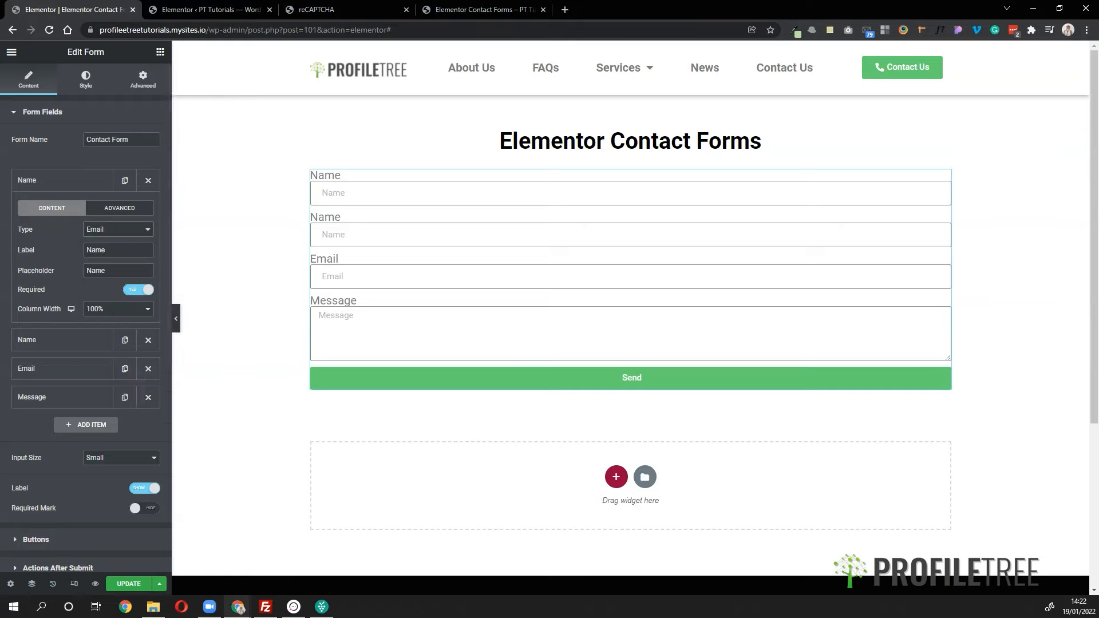
pyautogui.click(122, 235)
# - Make the first Name field a Textarea with 2 rows
pyautogui.click(116, 259)
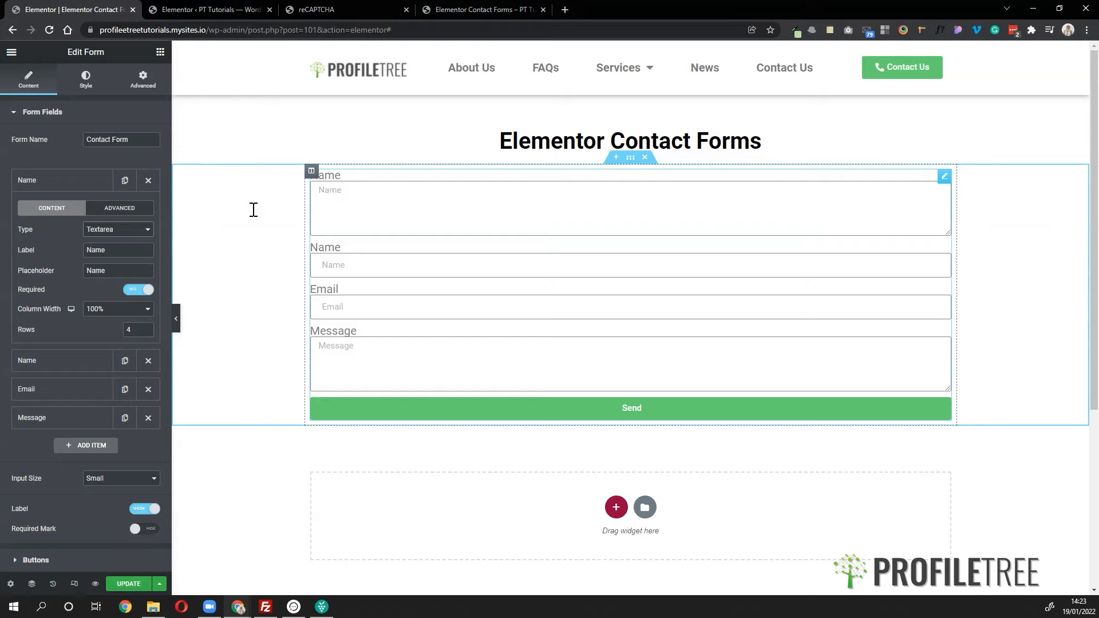
pyautogui.click(129, 235)
pyautogui.click(129, 234)
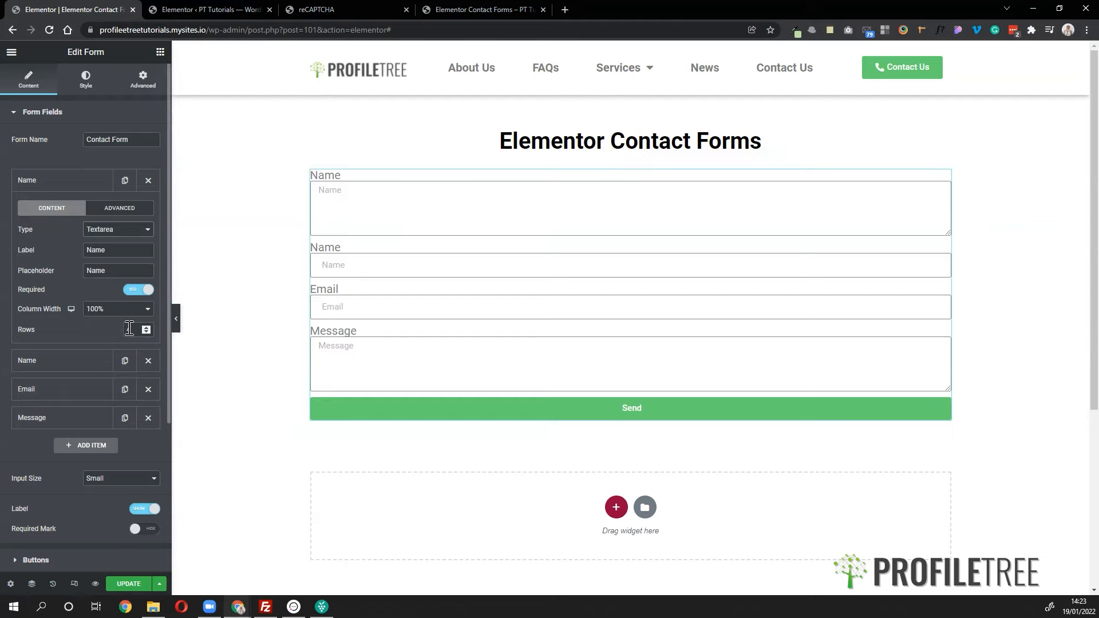
pyautogui.click(130, 329)
pyautogui.write('4')
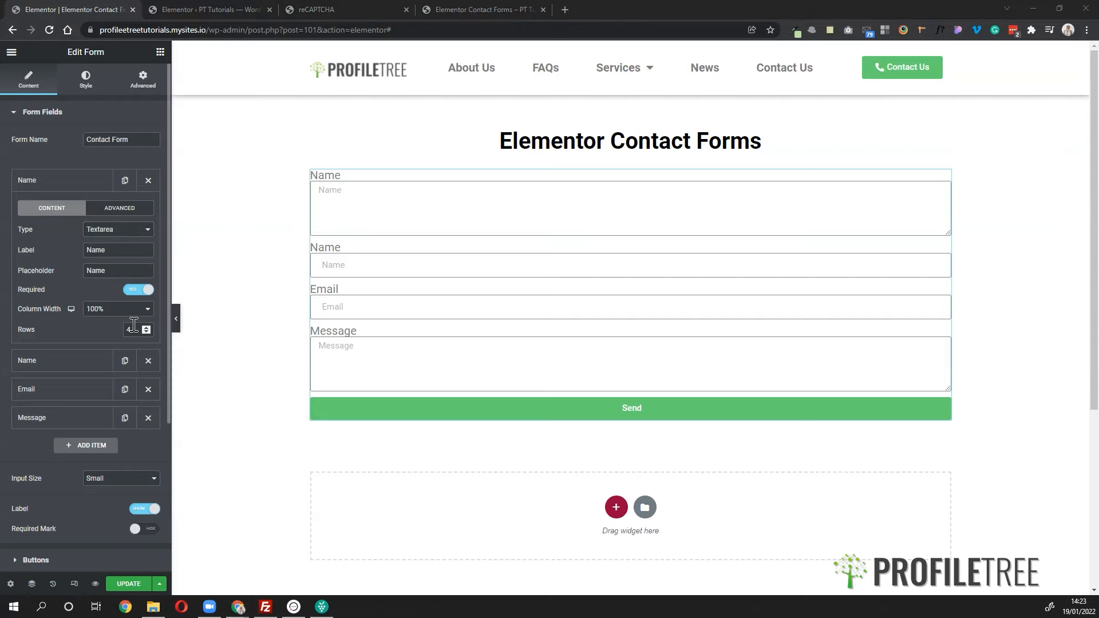
pyautogui.moveTo(134, 328); pyautogui.dragTo(45, 324)
pyautogui.write('5')
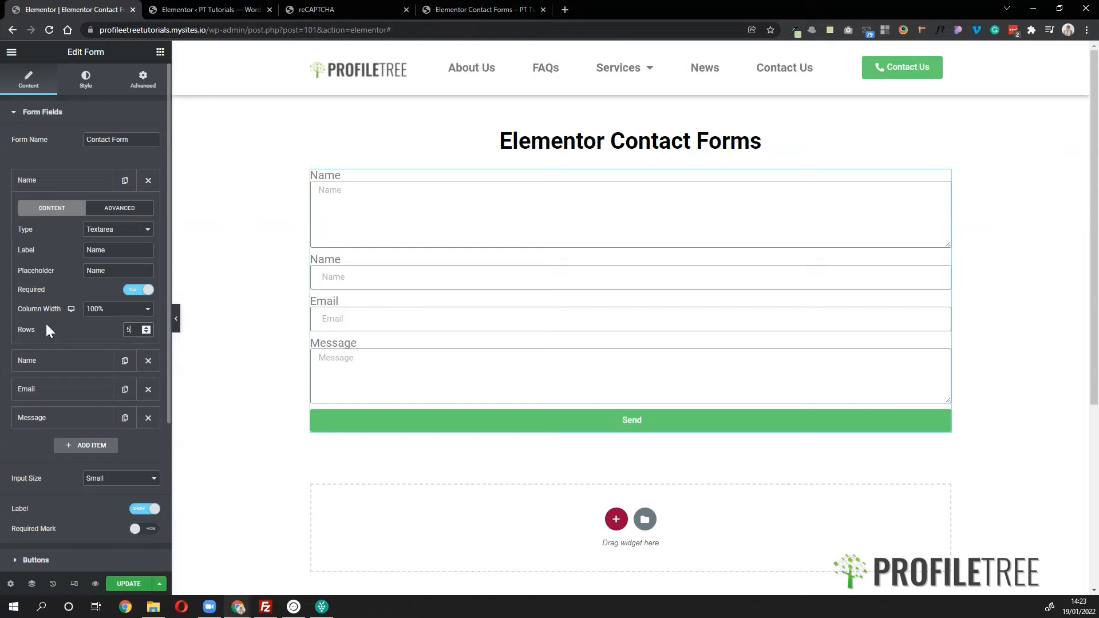
pyautogui.press('BackSpace')
pyautogui.write('2')
# - Try URL and Tel types, then set the first Name field to Radio
pyautogui.click(113, 229)
pyautogui.click(112, 231)
pyautogui.click(101, 230)
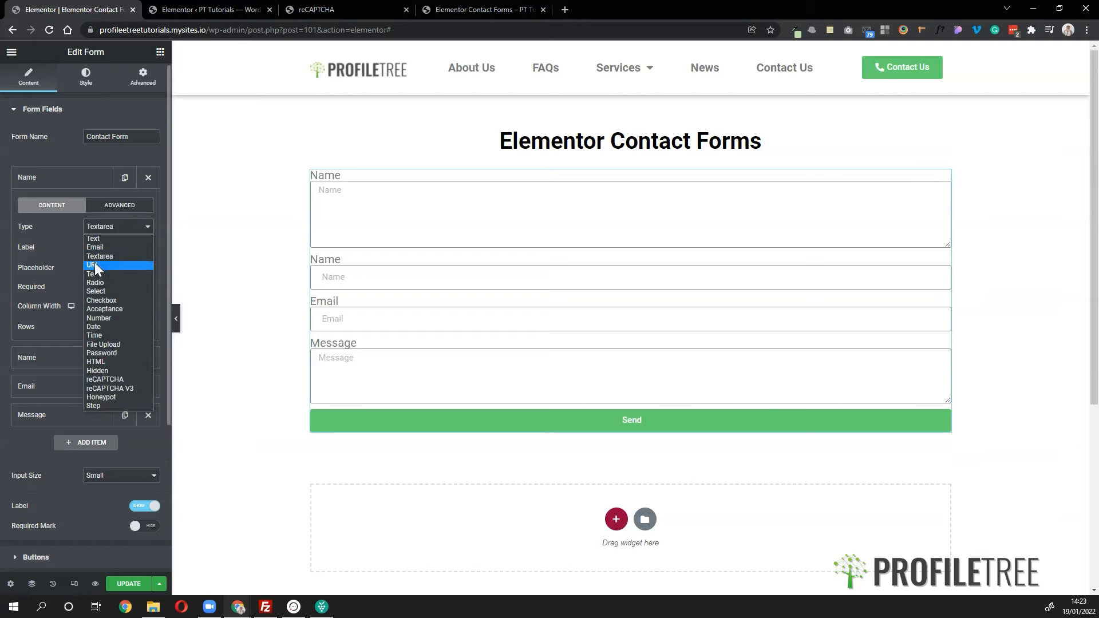
pyautogui.click(95, 263)
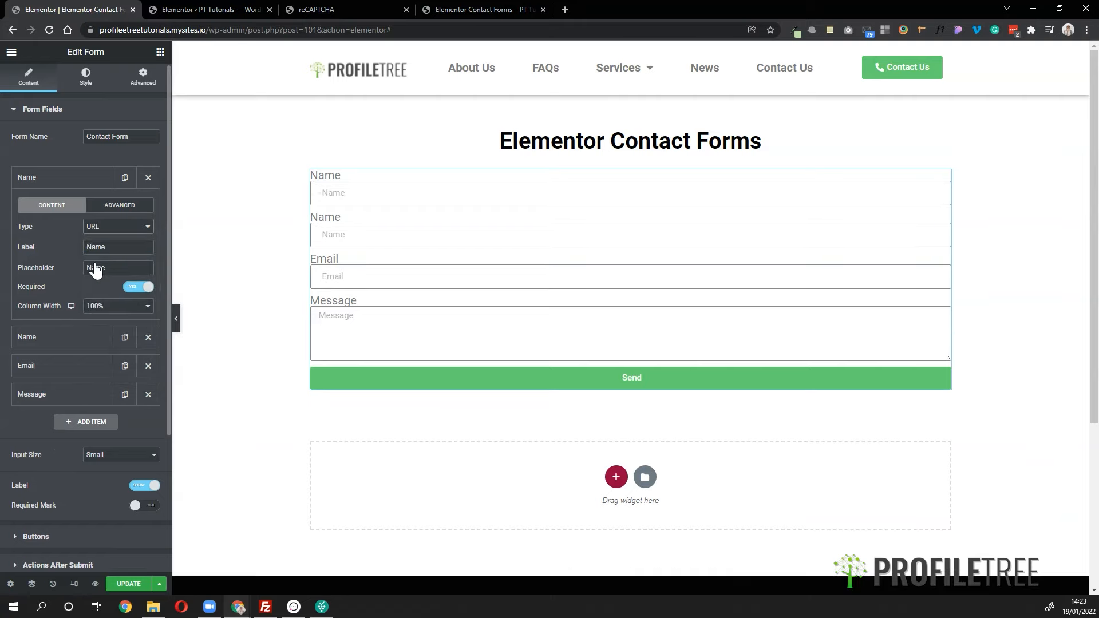
pyautogui.click(101, 233)
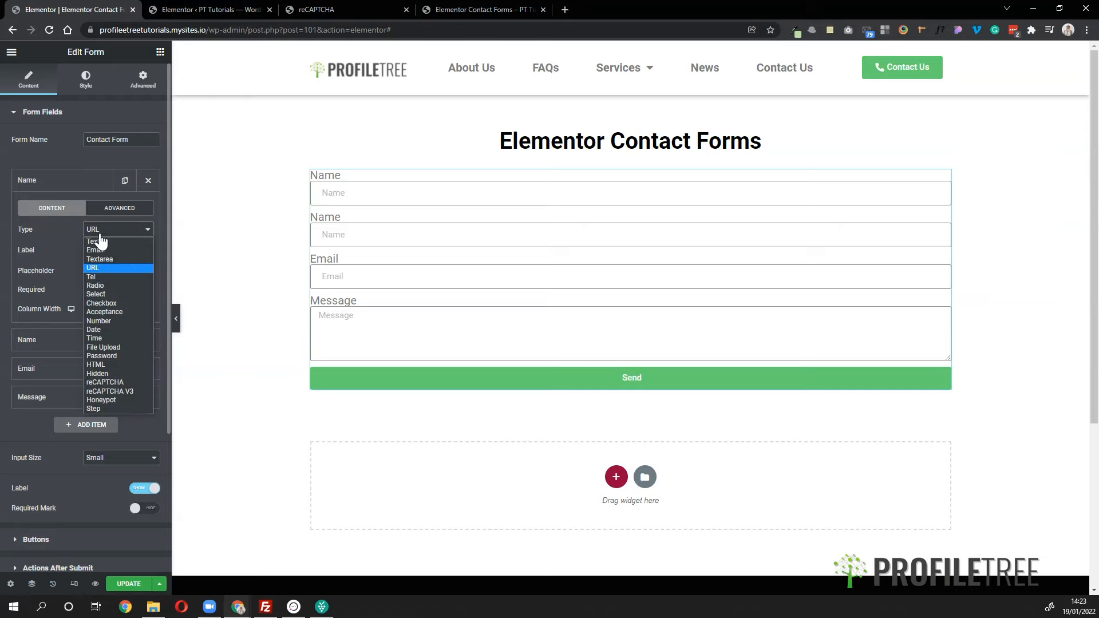
pyautogui.click(107, 273)
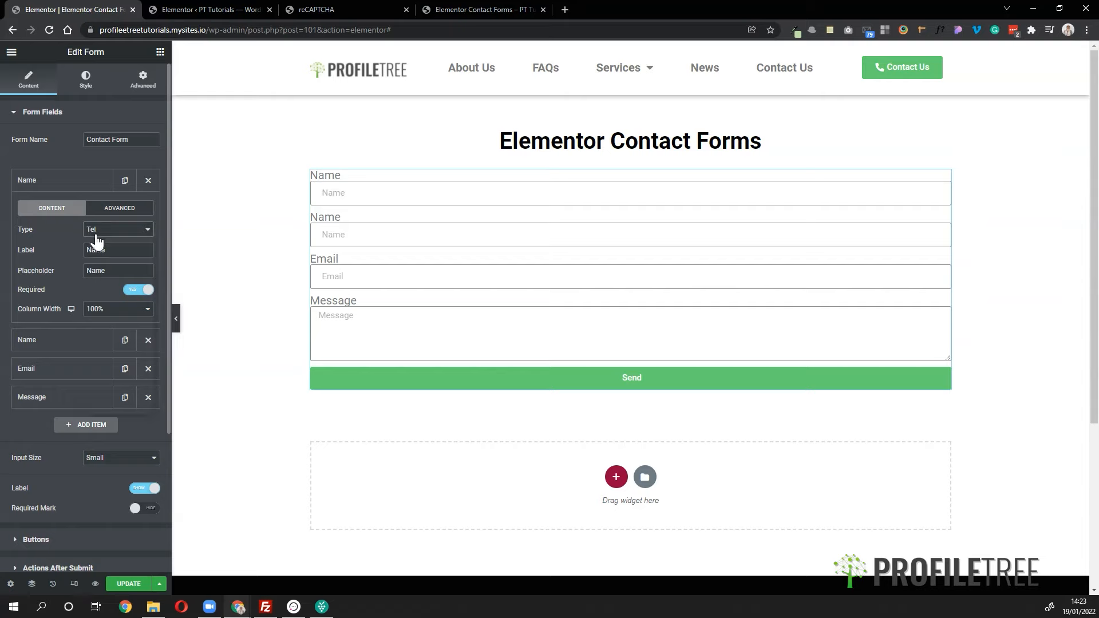
pyautogui.click(95, 232)
pyautogui.click(99, 283)
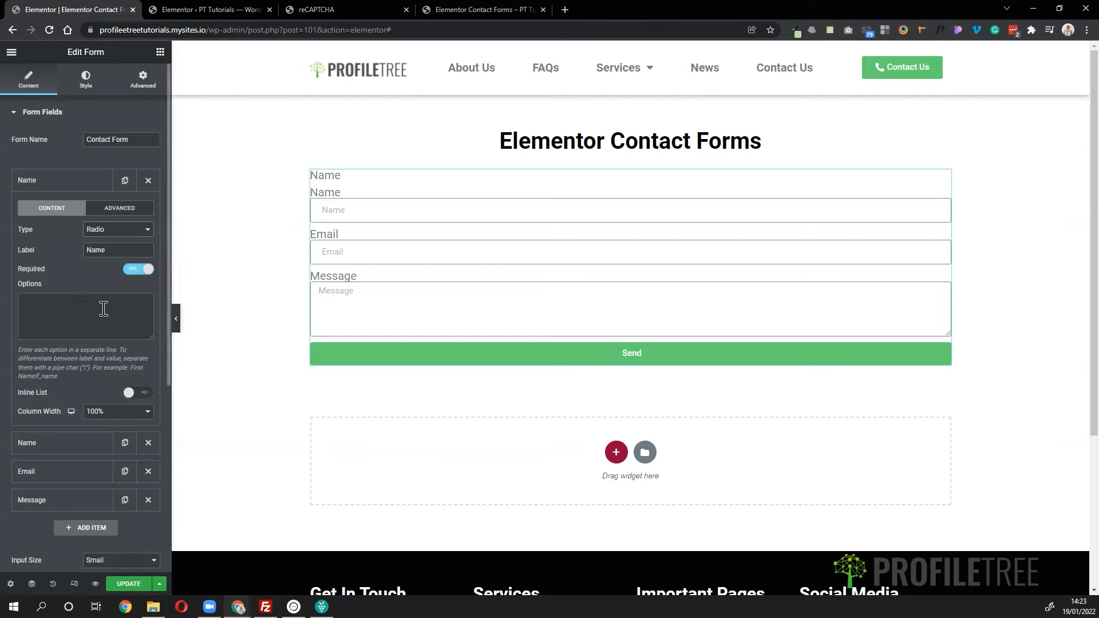
pyautogui.scroll(-1, 104, 307)
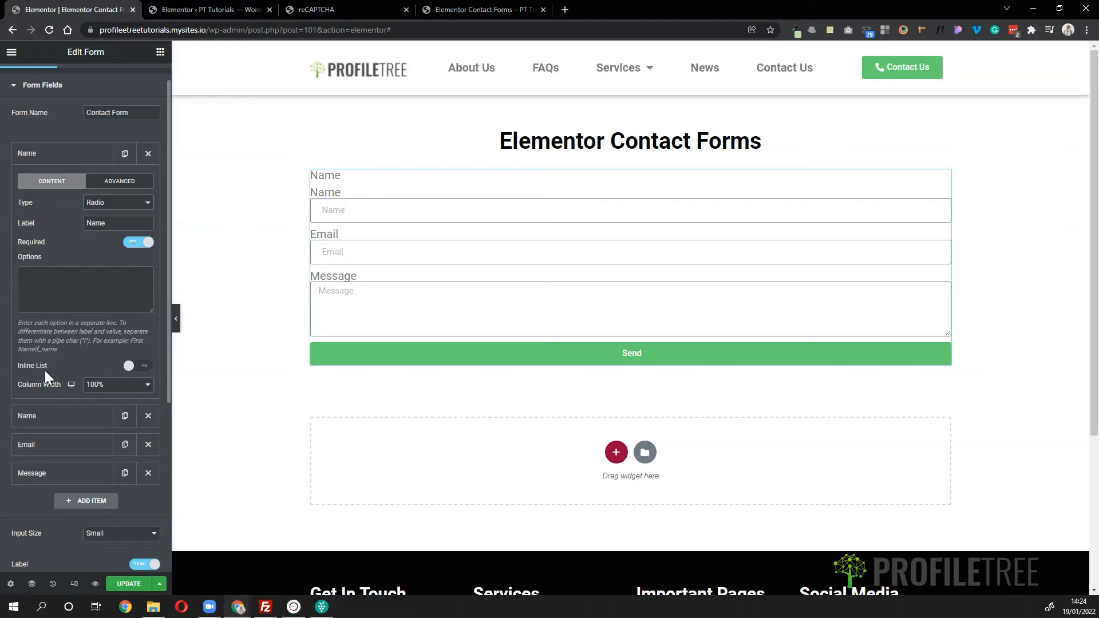
# - Enter the options 'Option 1' and 'Option 2' on separate lines and enable Inline List
pyautogui.click(81, 277)
pyautogui.write('Option')
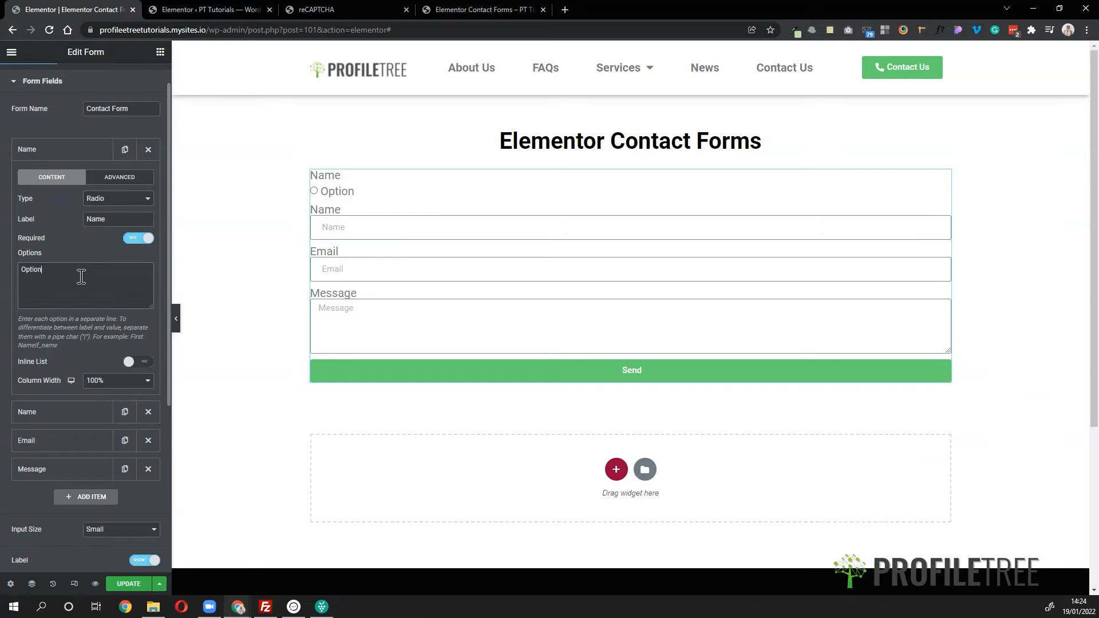
pyautogui.write(' 1,')
pyautogui.press('Return')
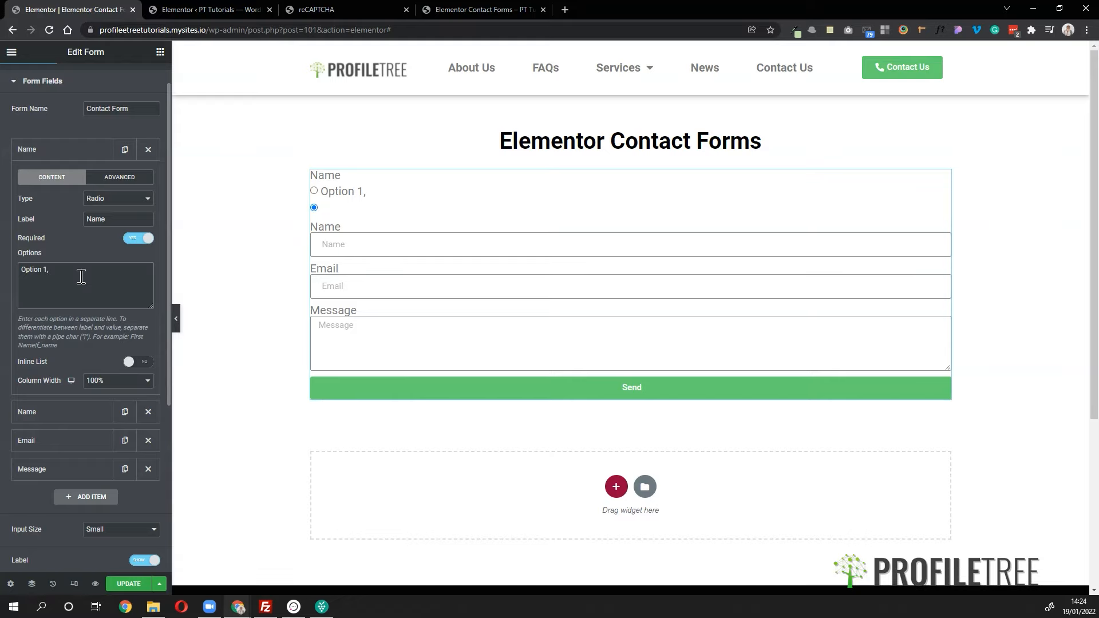
pyautogui.press('BackSpace')
pyautogui.press('BackSpace')
pyautogui.press('Return')
pyautogui.write('Option 2')
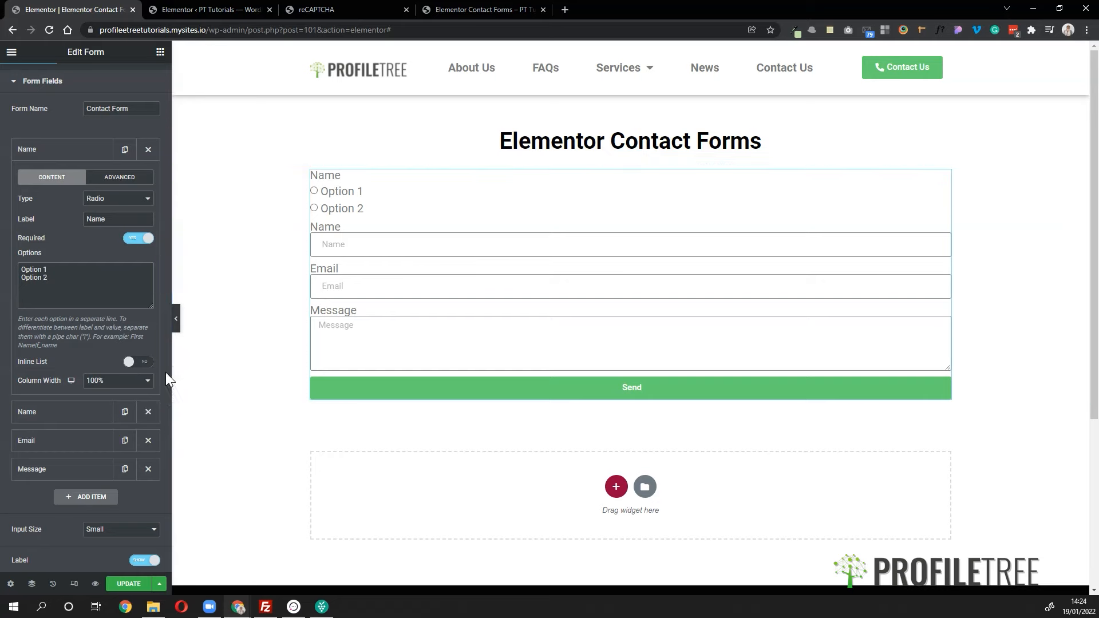
pyautogui.click(135, 363)
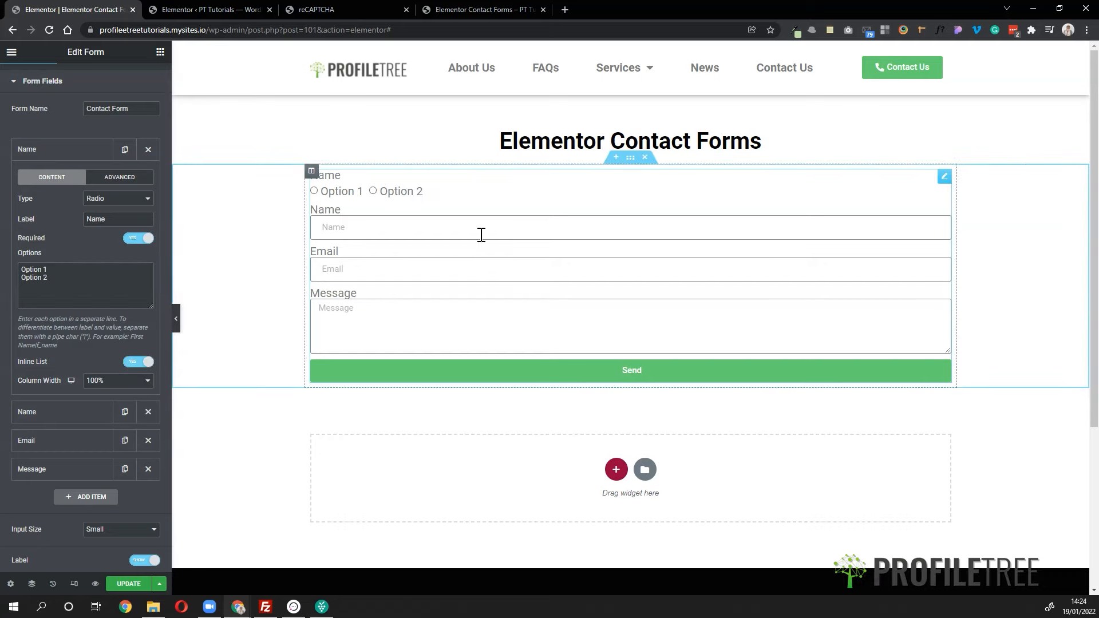
# - Switch the field to Select and test the preview dropdown, picking Option 1 then Option 2
pyautogui.click(106, 201)
pyautogui.click(98, 263)
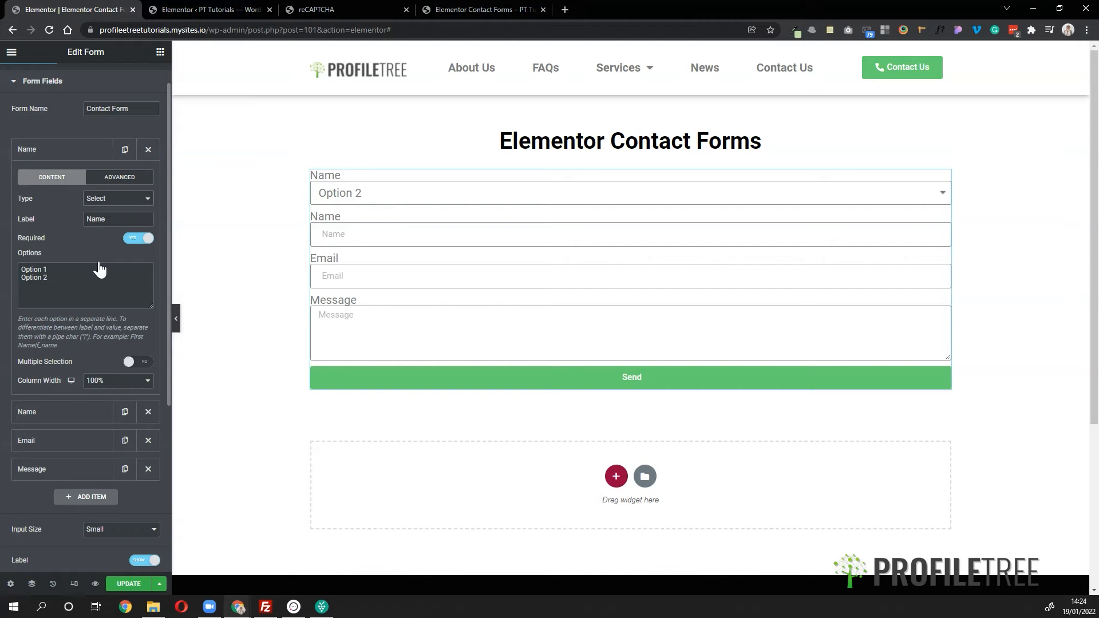
pyautogui.click(357, 194)
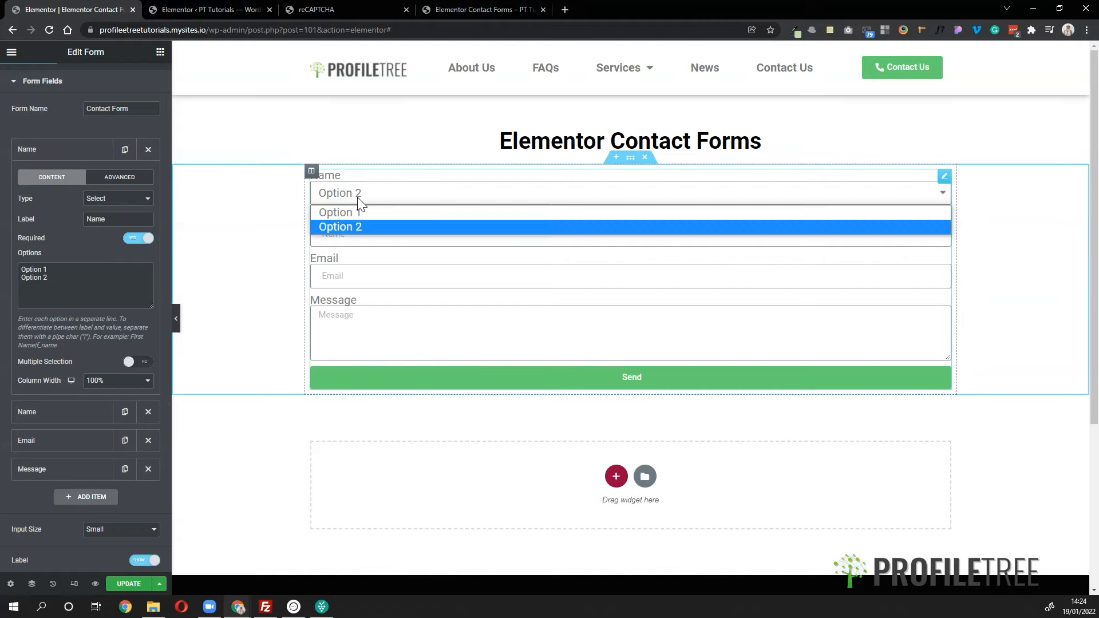
pyautogui.click(364, 197)
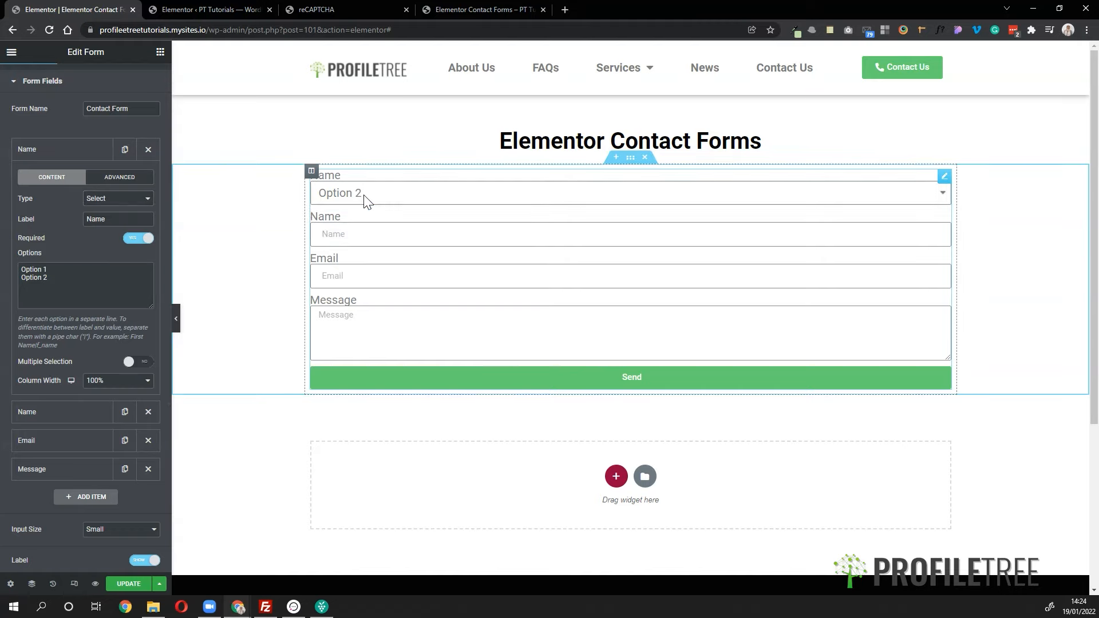
pyautogui.click(366, 199)
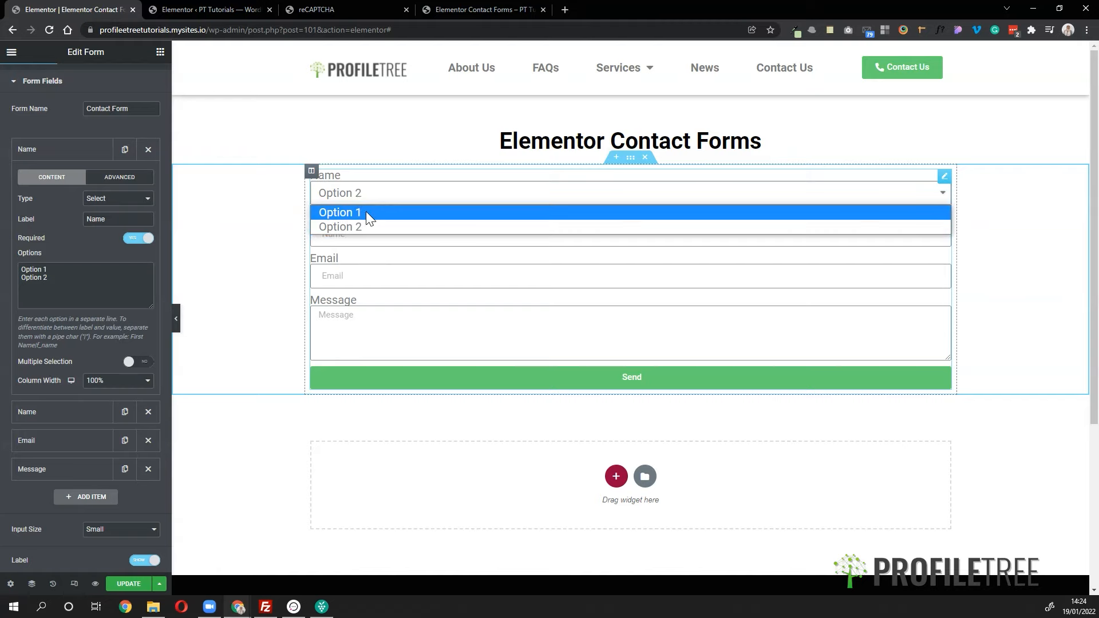
pyautogui.click(366, 211)
pyautogui.click(367, 199)
pyautogui.click(367, 227)
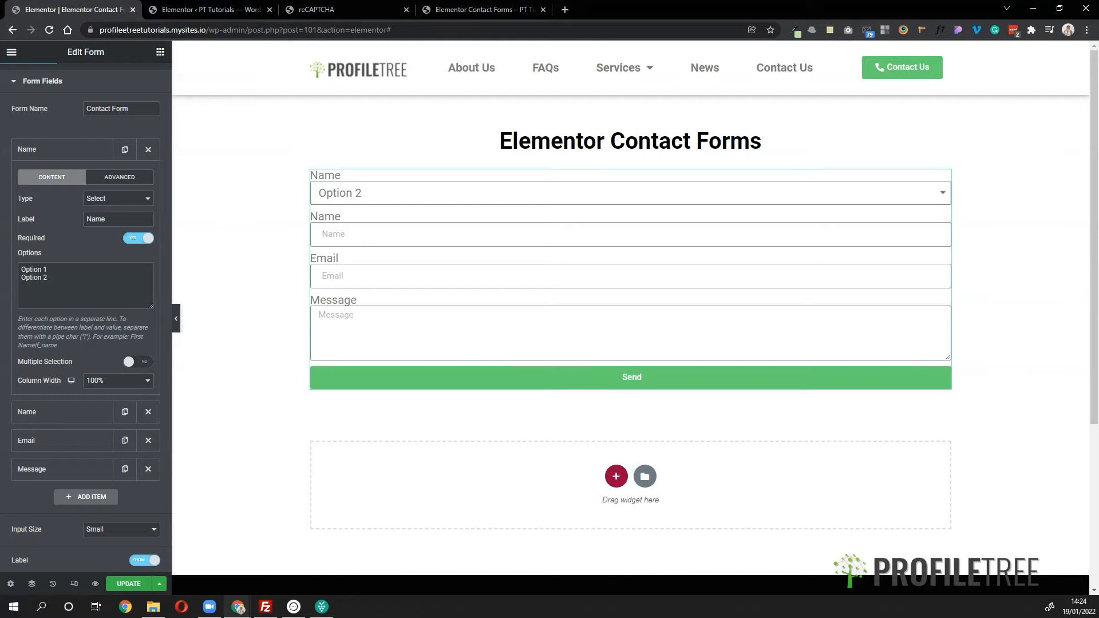
# - Change the field to Checkbox and tick Option 2 and Option 1 in the preview
pyautogui.click(115, 199)
pyautogui.click(108, 271)
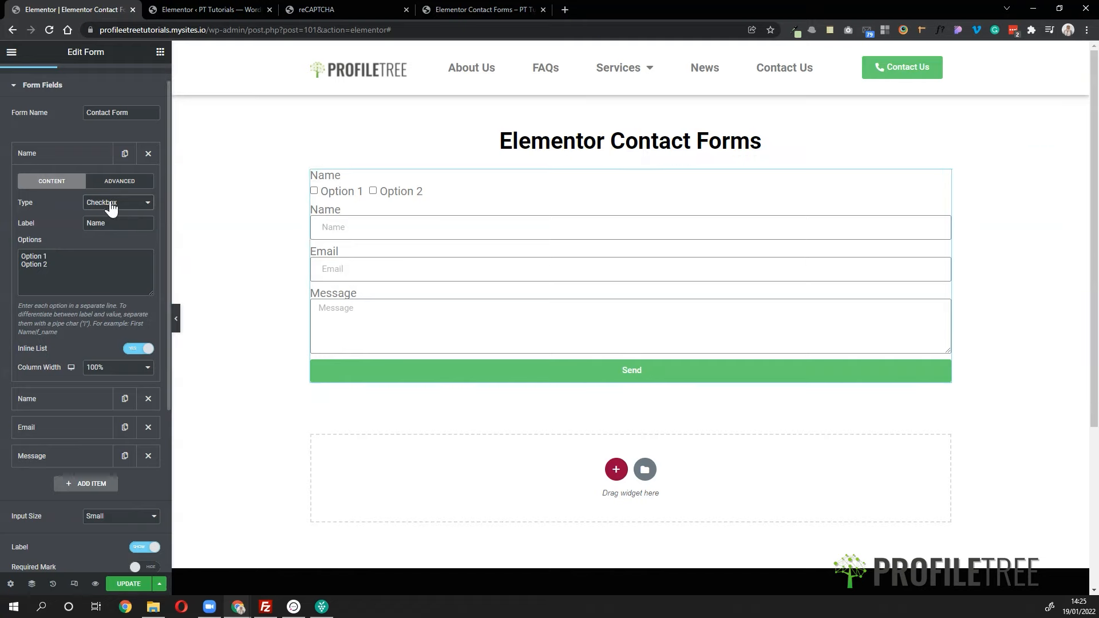
pyautogui.click(373, 191)
pyautogui.click(339, 194)
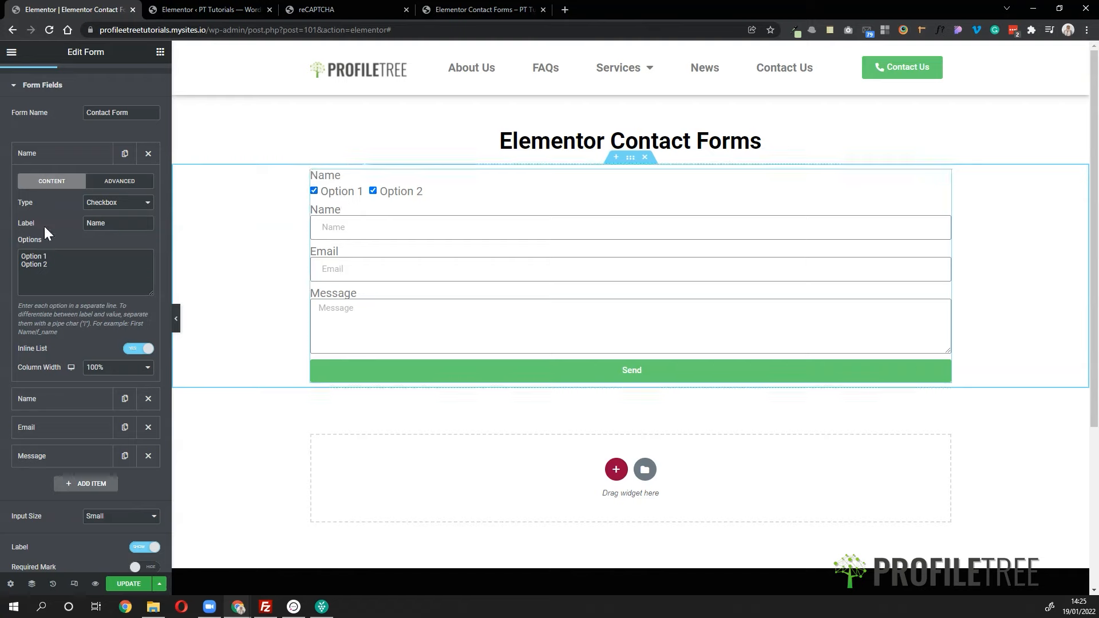
# - Make it an Acceptance field reading 'I accept the Terms and conditions', with Checked by Default off
pyautogui.click(96, 205)
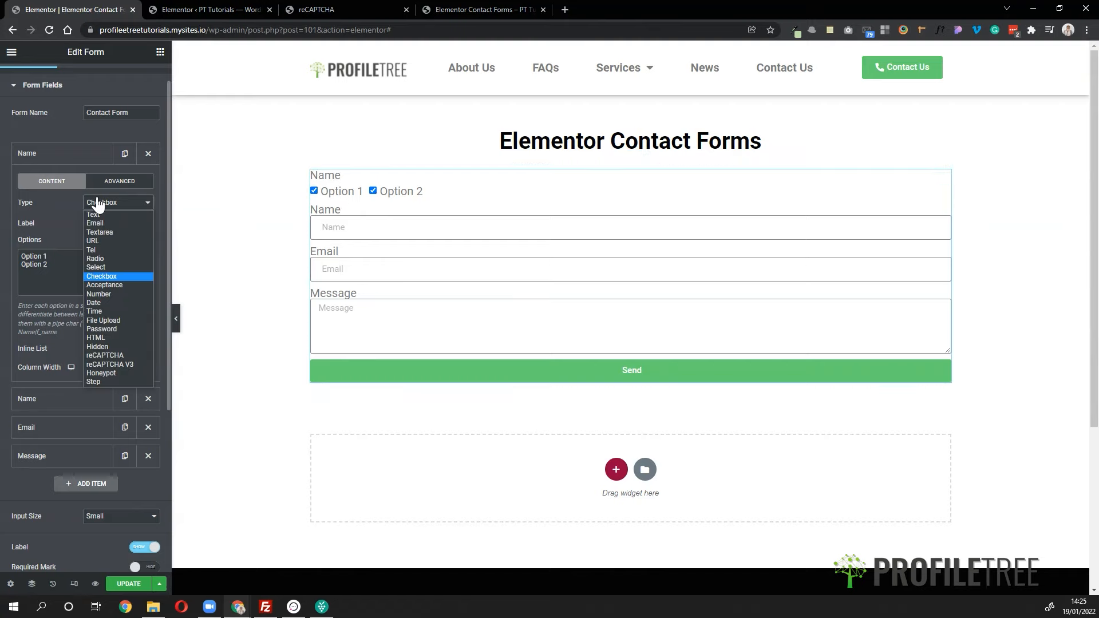
pyautogui.click(131, 285)
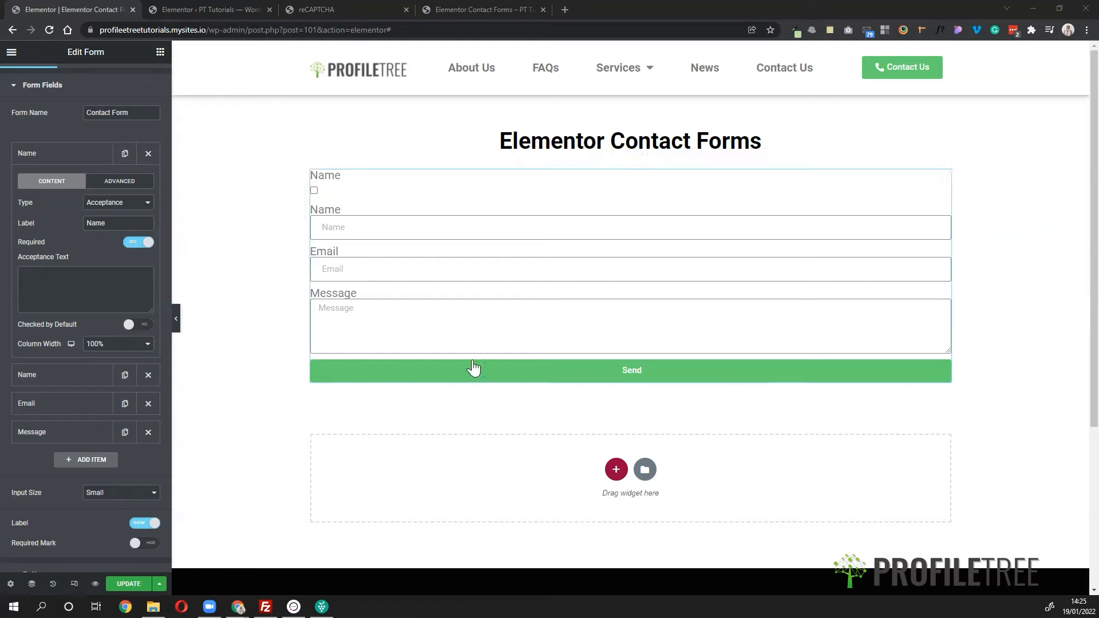
pyautogui.click(75, 298)
pyautogui.write('C')
pyautogui.press('BackSpace')
pyautogui.write('I accept t')
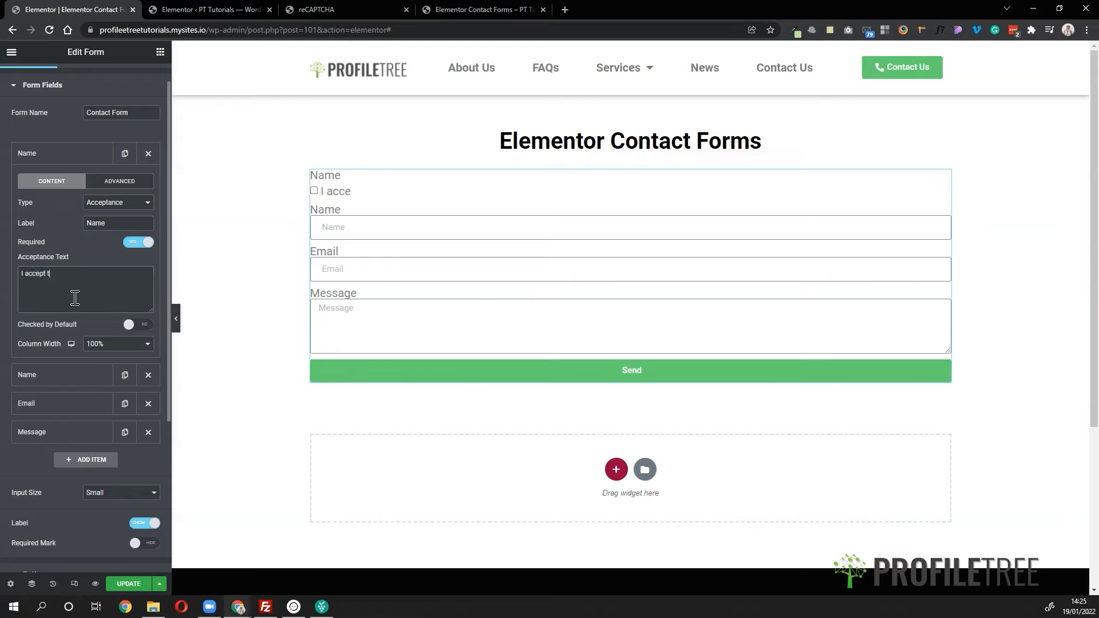
pyautogui.write('he Terms and cond')
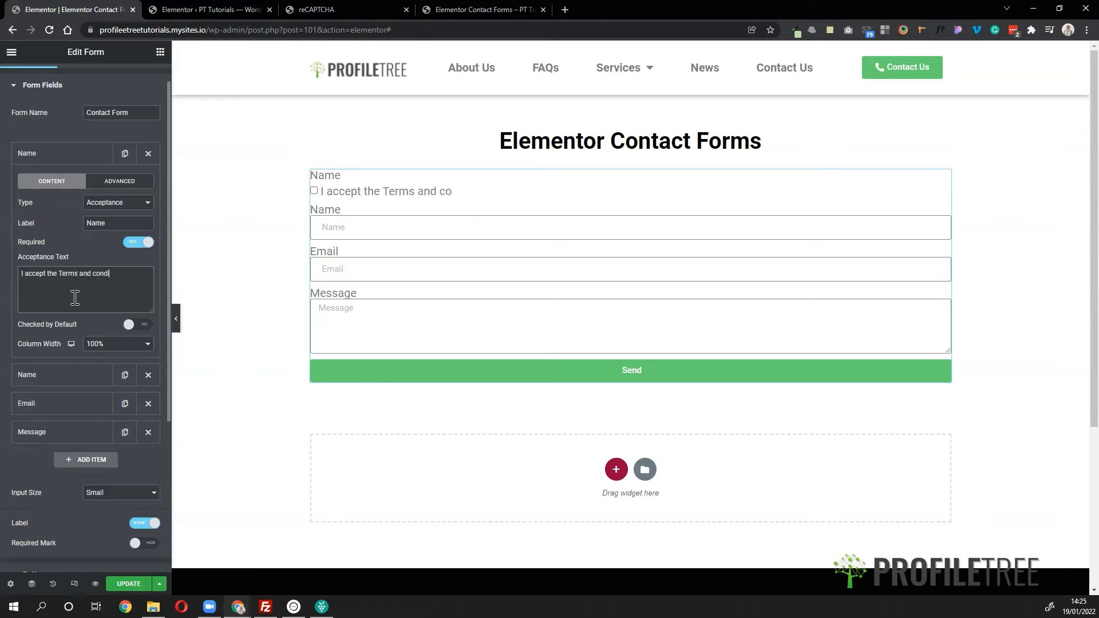
pyautogui.write('iotns')
pyautogui.rightClick(108, 276)
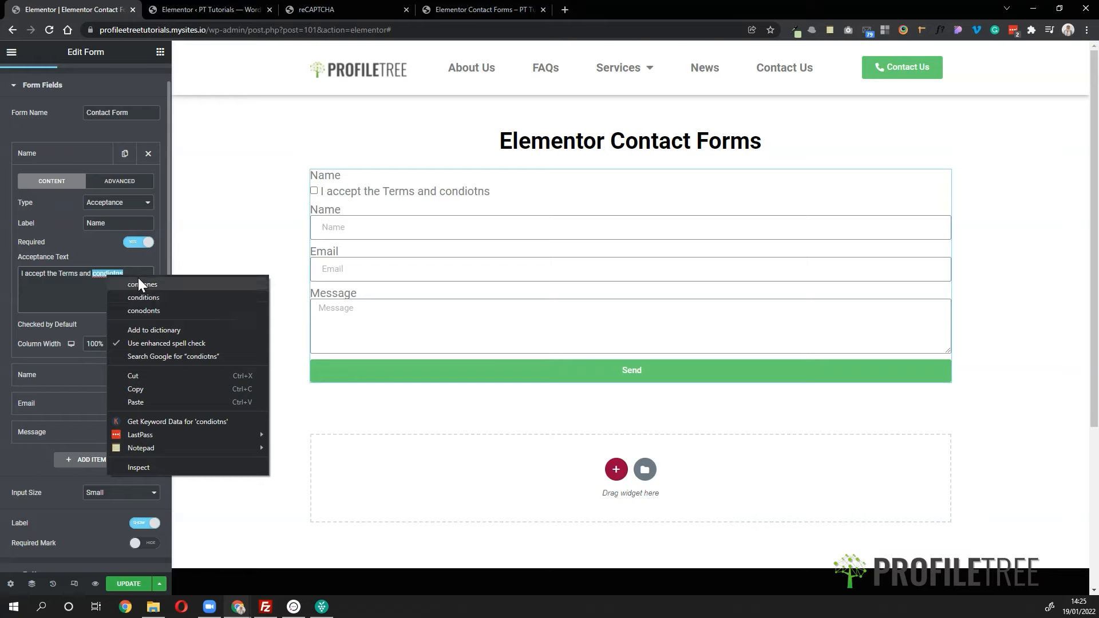
pyautogui.click(137, 297)
pyautogui.click(138, 327)
pyautogui.click(138, 330)
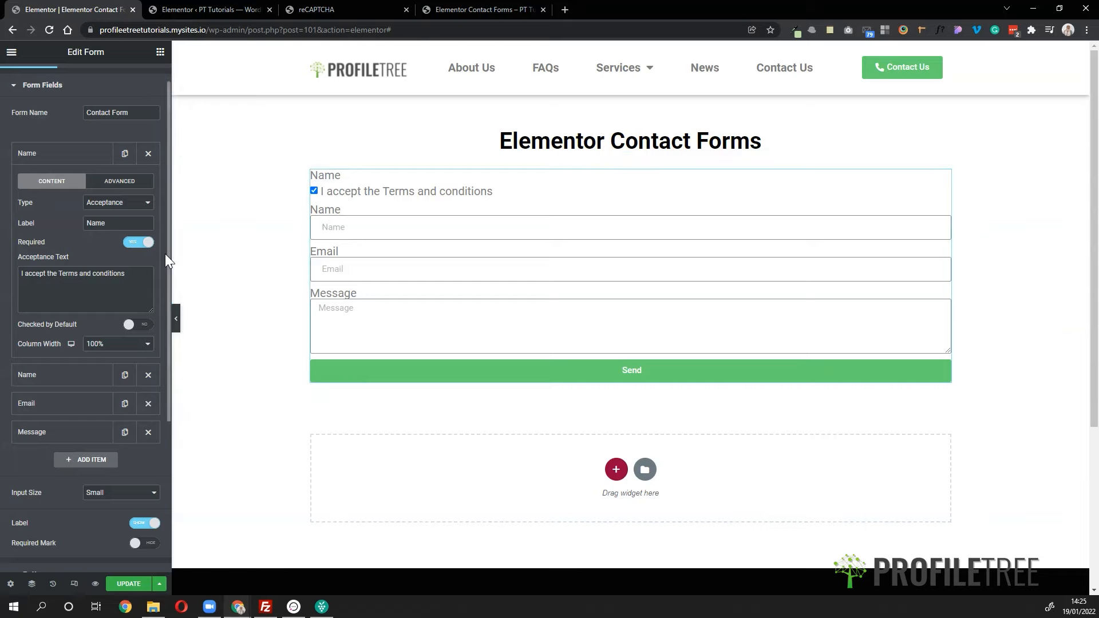
# - Set the first field's type to Date and its label to 'Date'
pyautogui.click(121, 204)
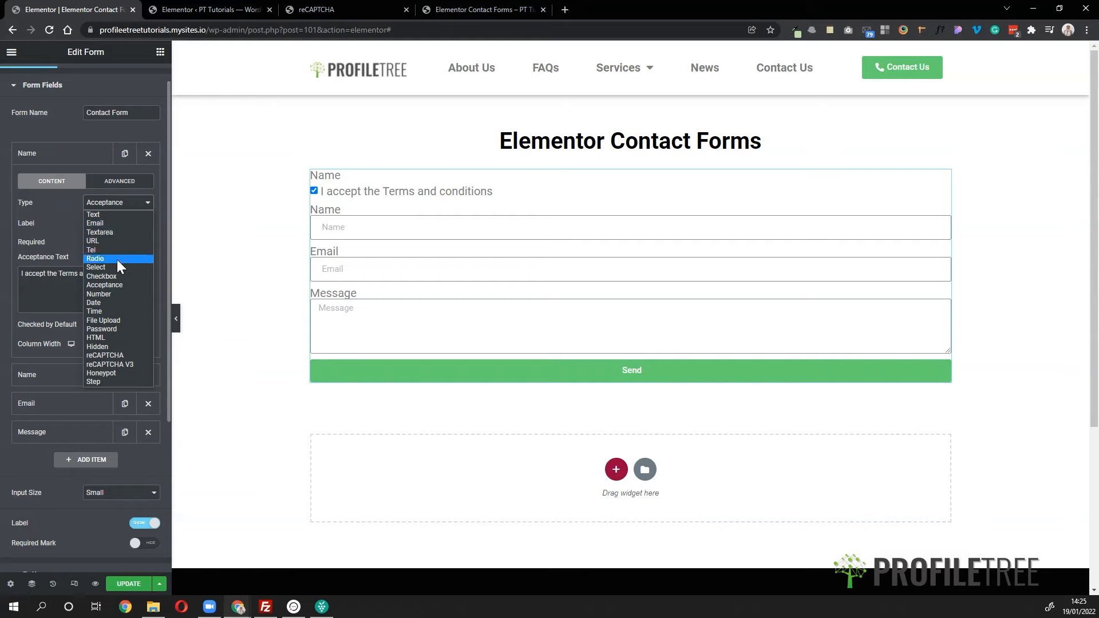
pyautogui.click(111, 301)
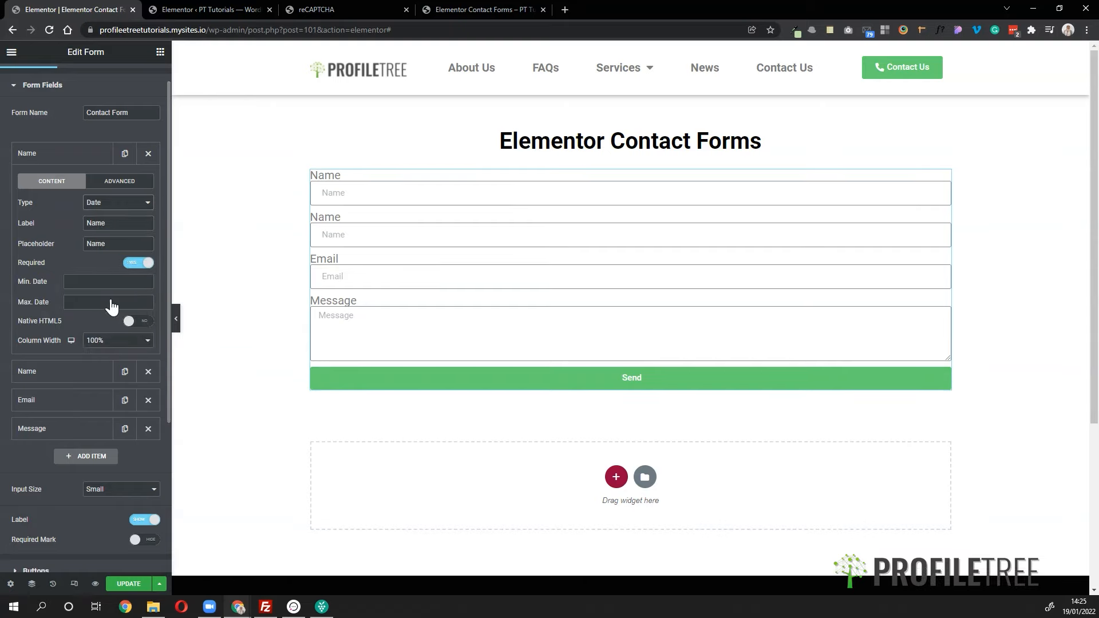
pyautogui.click(117, 203)
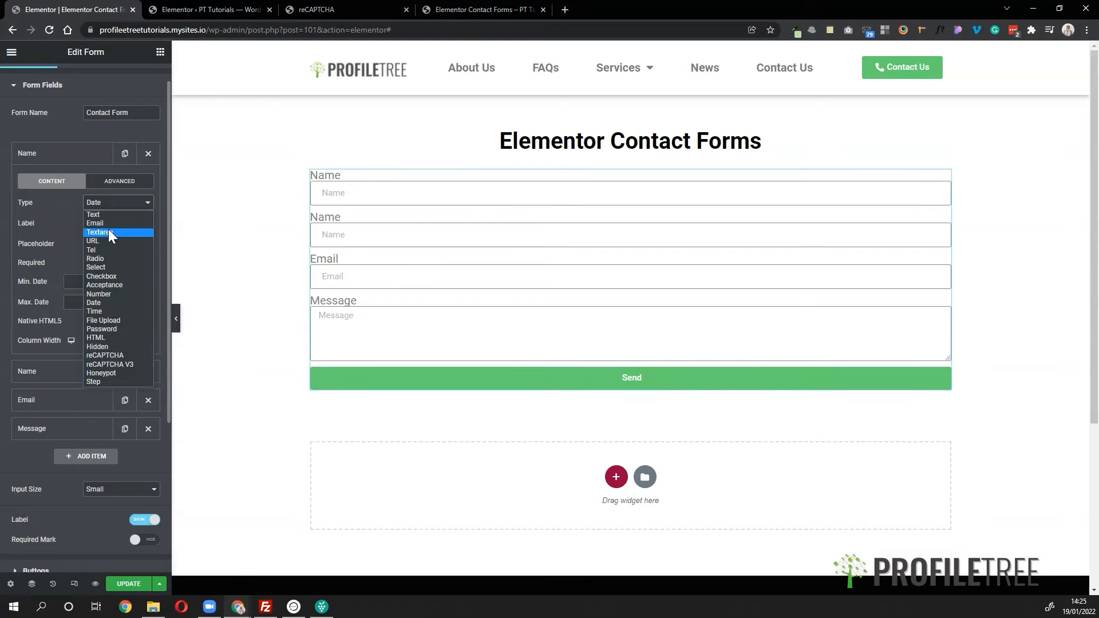
pyautogui.click(112, 294)
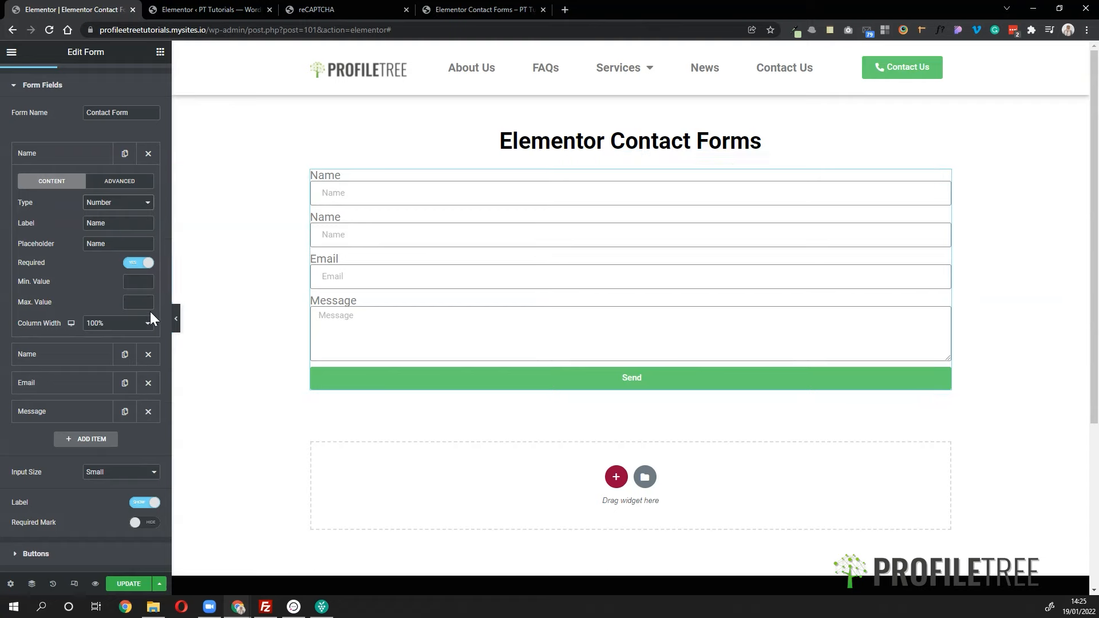
pyautogui.scroll(1, 75, 279)
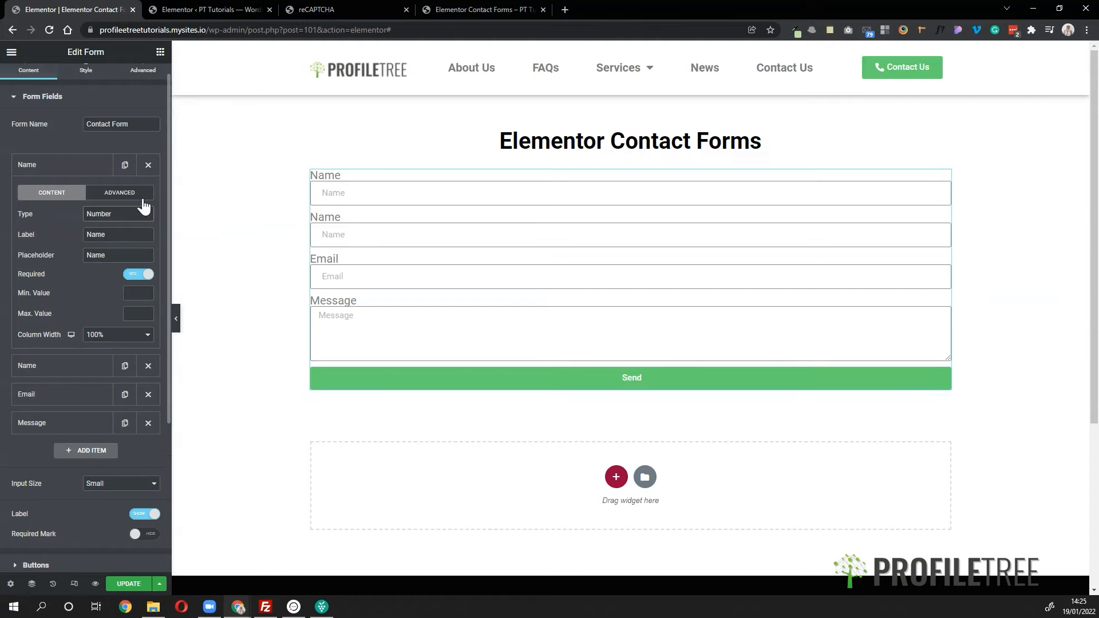
pyautogui.click(106, 214)
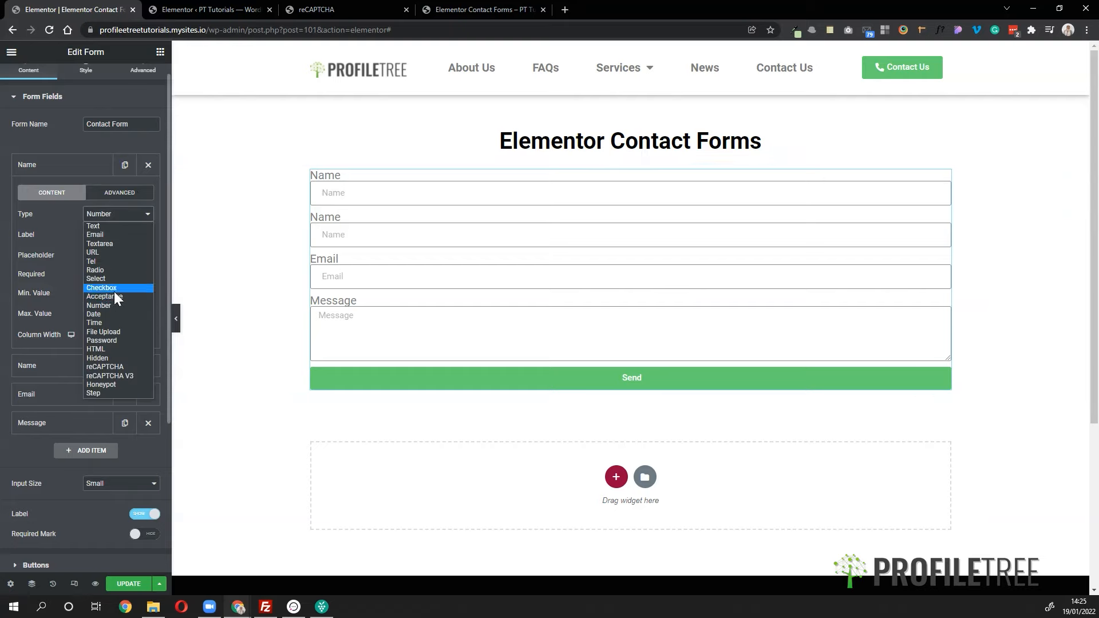
pyautogui.click(102, 318)
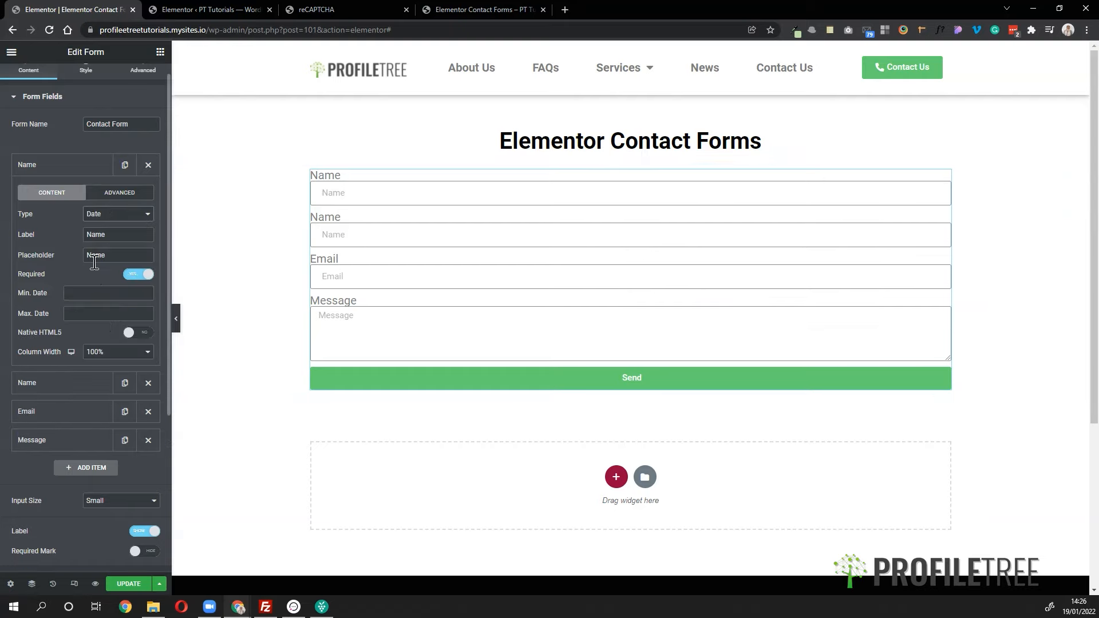
pyautogui.doubleClick(98, 234)
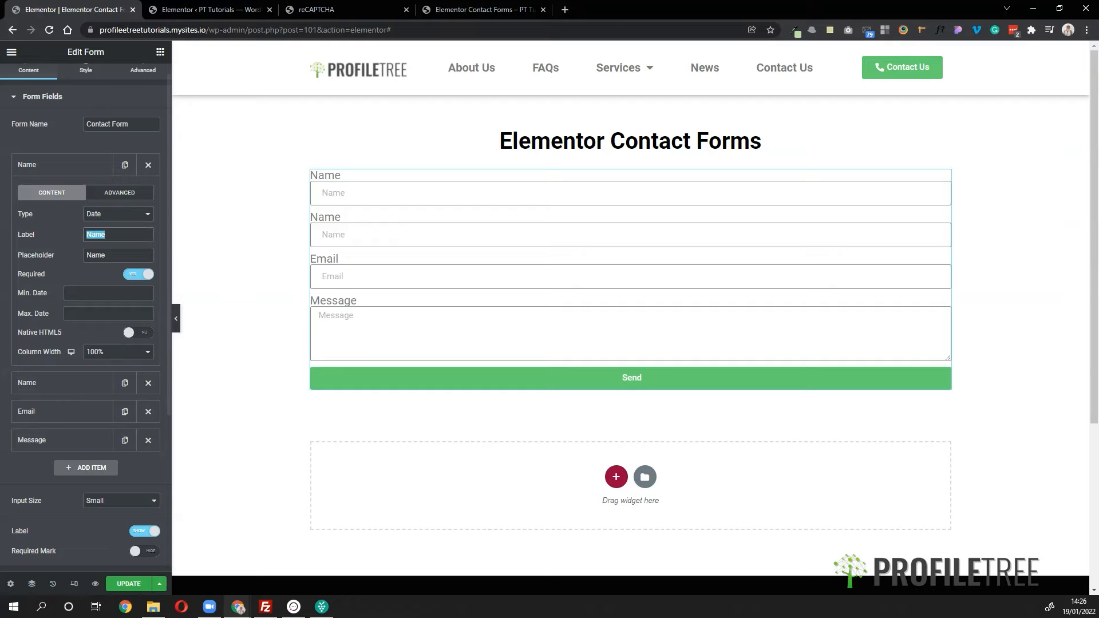
pyautogui.write('Date')
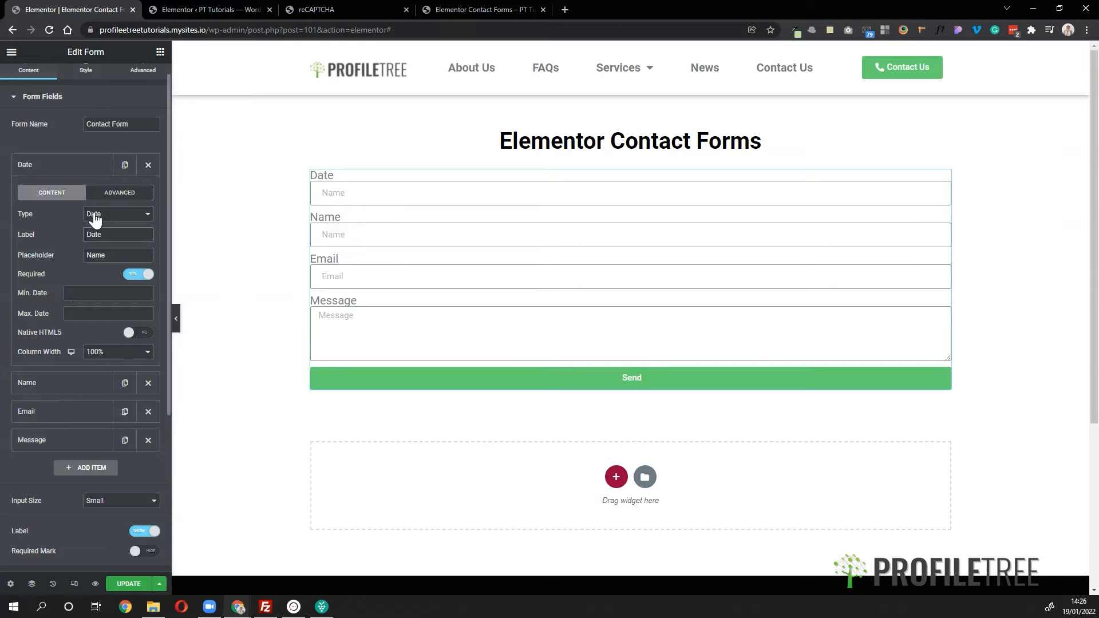
# - Limit the Date field to dates between 2022-01-18 and 2022-01-29
pyautogui.click(74, 301)
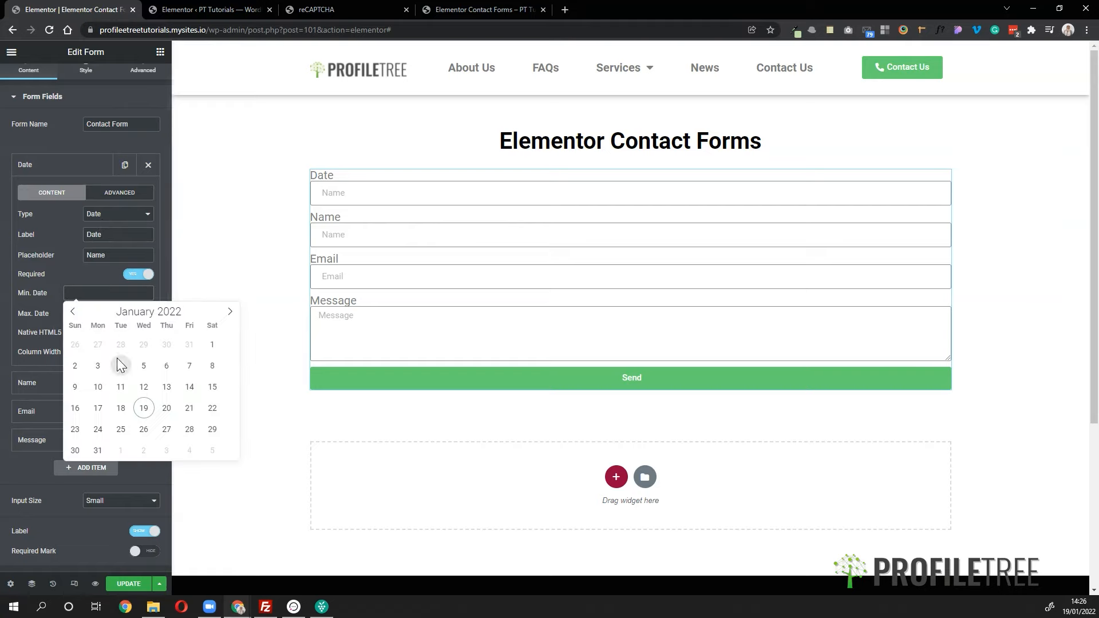
pyautogui.click(121, 408)
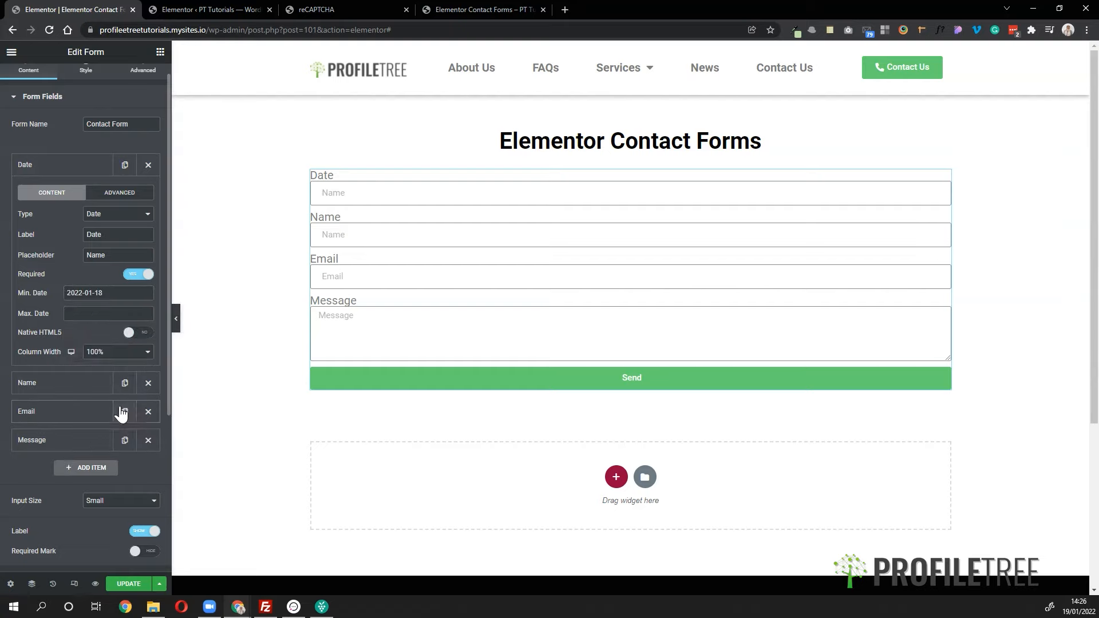
pyautogui.click(94, 312)
pyautogui.click(211, 451)
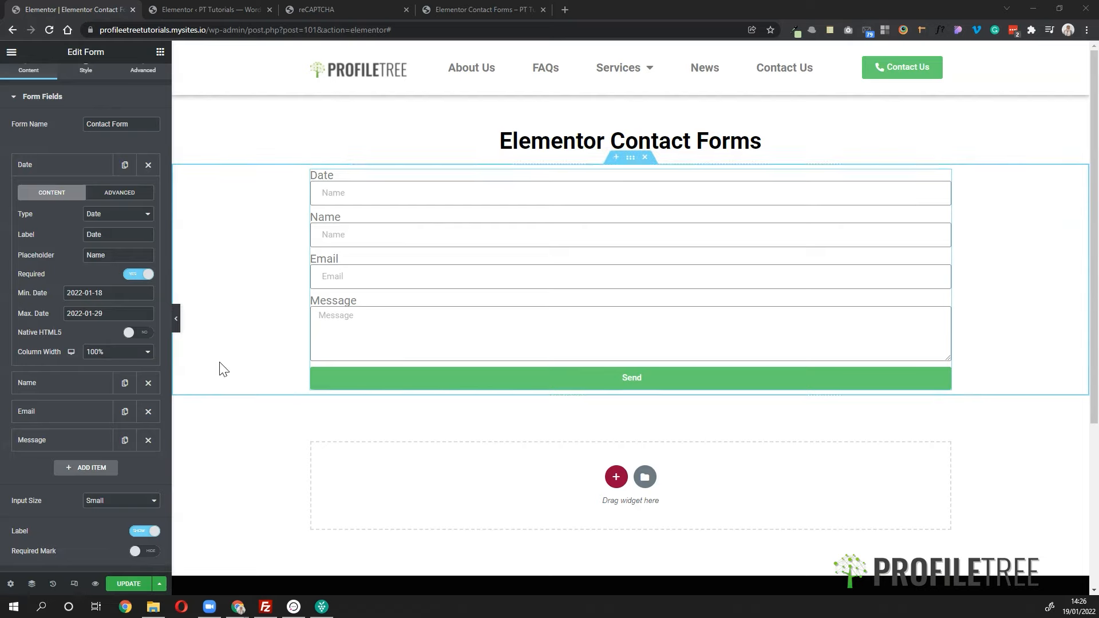
pyautogui.scroll(-1, 119, 225)
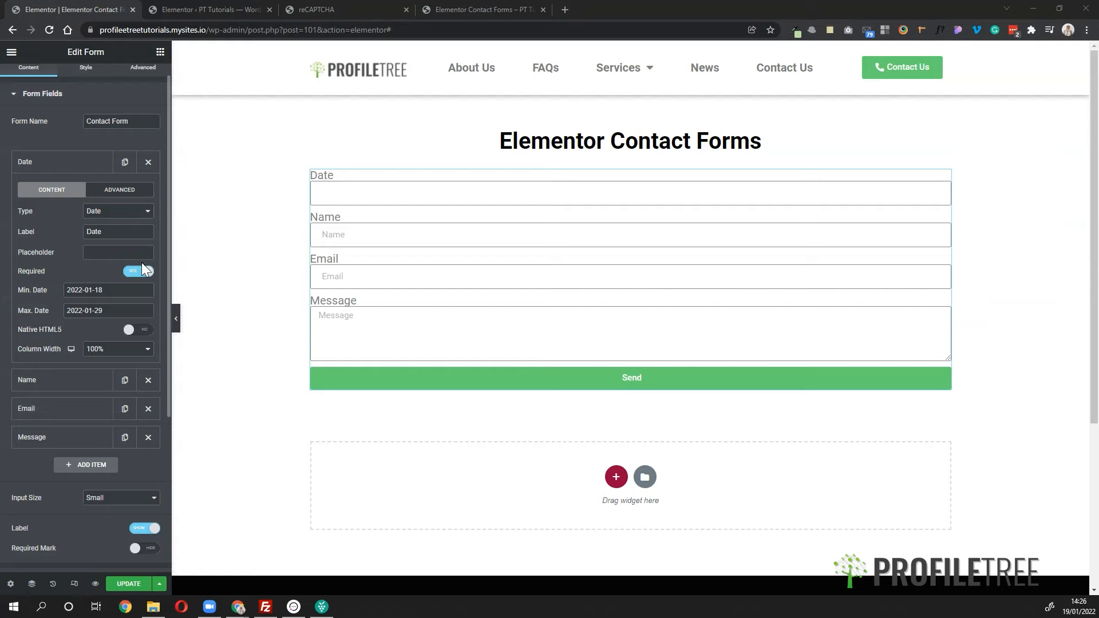
# - Change the Date field to Time, then to File Upload
pyautogui.click(140, 212)
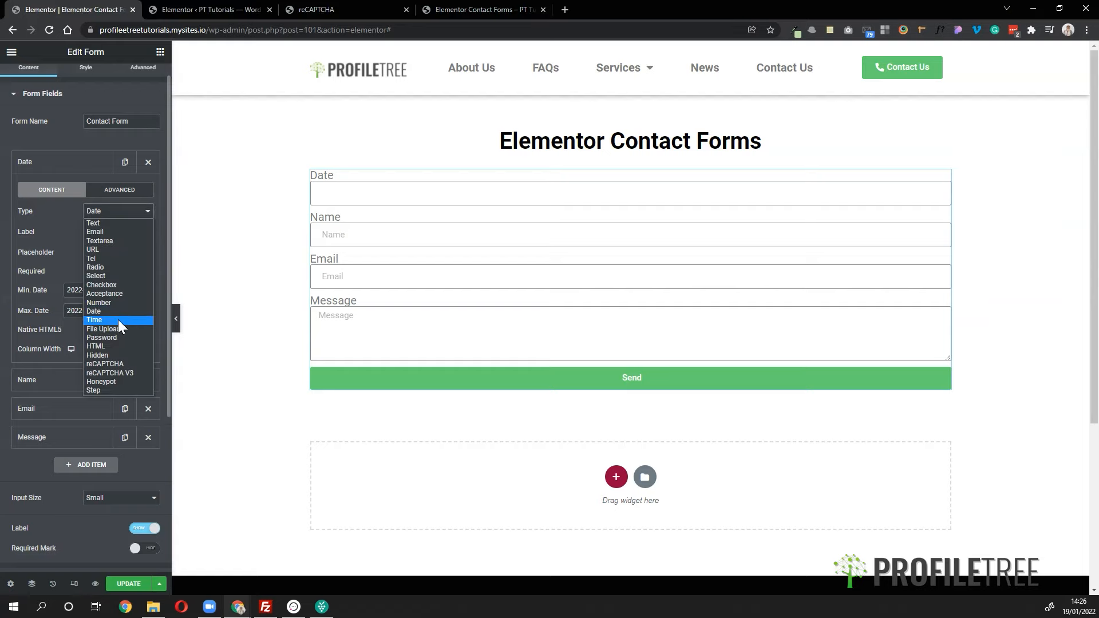
pyautogui.click(118, 319)
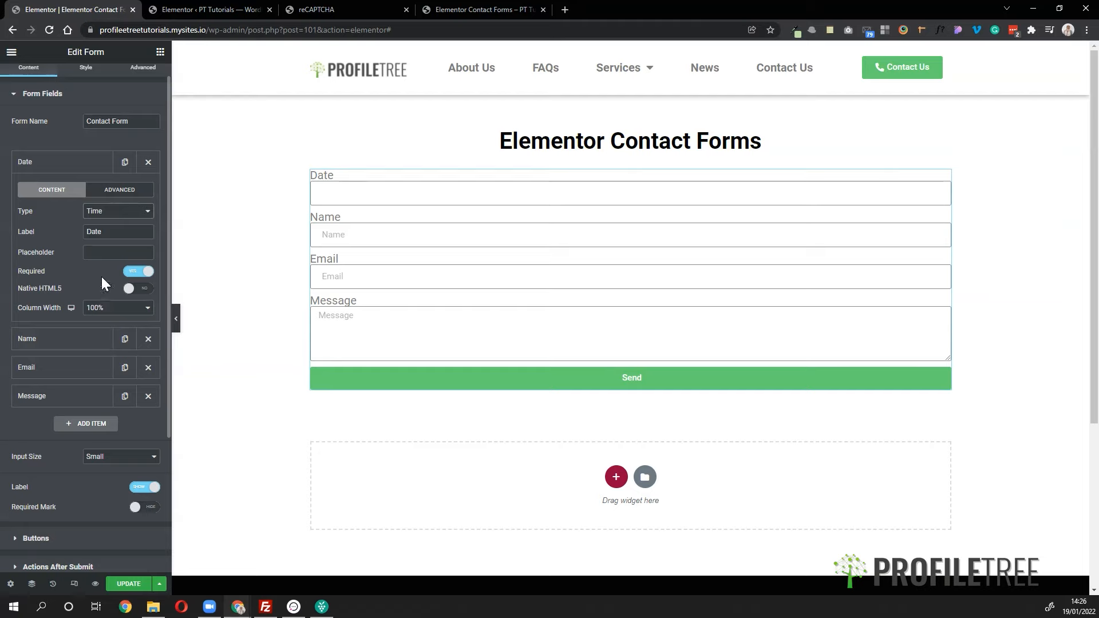
pyautogui.click(110, 211)
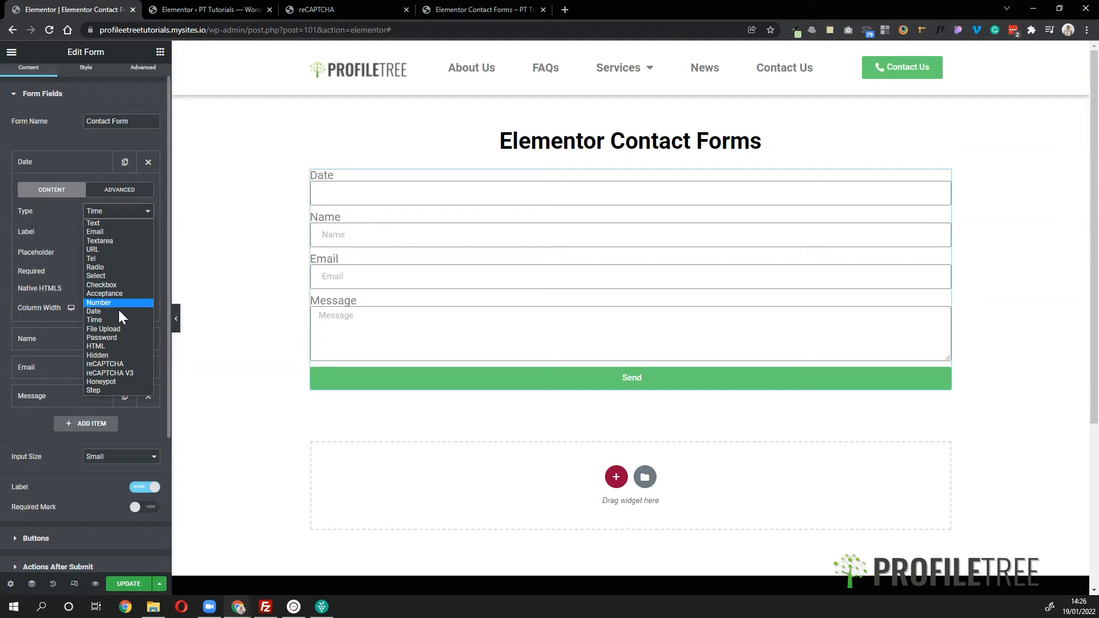
pyautogui.click(105, 330)
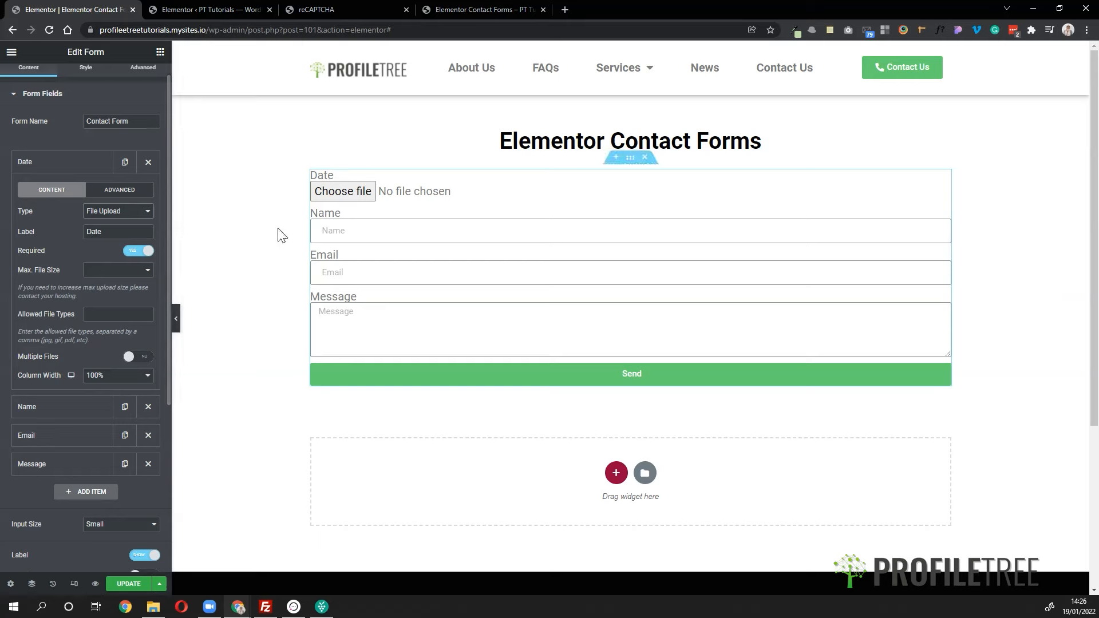
# - Leave maximum file size and allowed file types empty, and enable Multiple Files
pyautogui.click(123, 273)
pyautogui.scroll(-3, 132, 389)
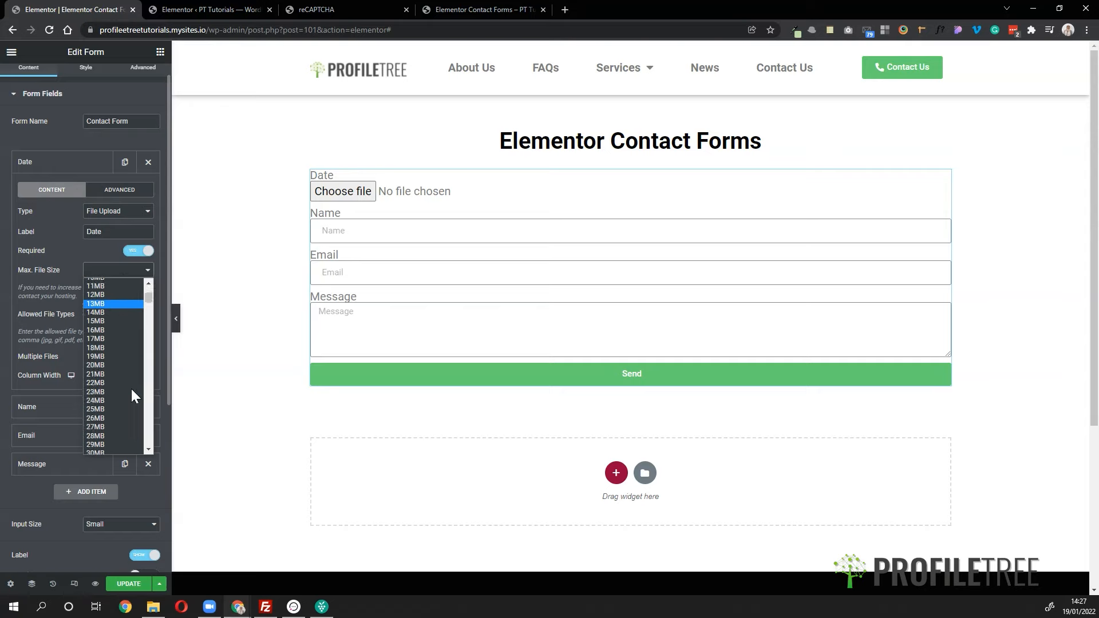
pyautogui.click(47, 276)
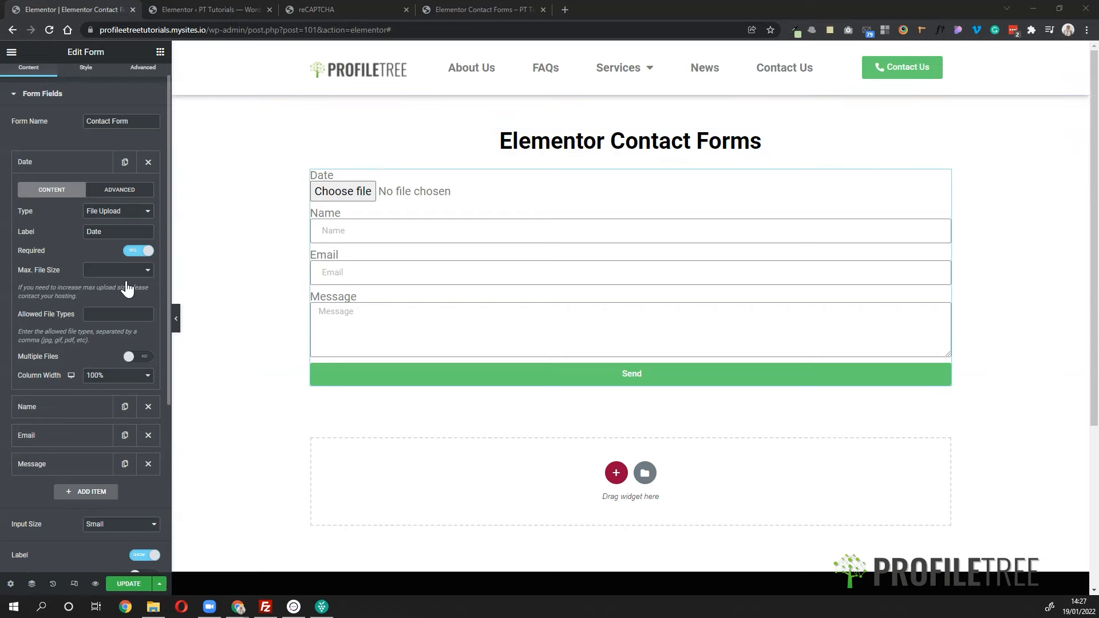
pyautogui.click(110, 316)
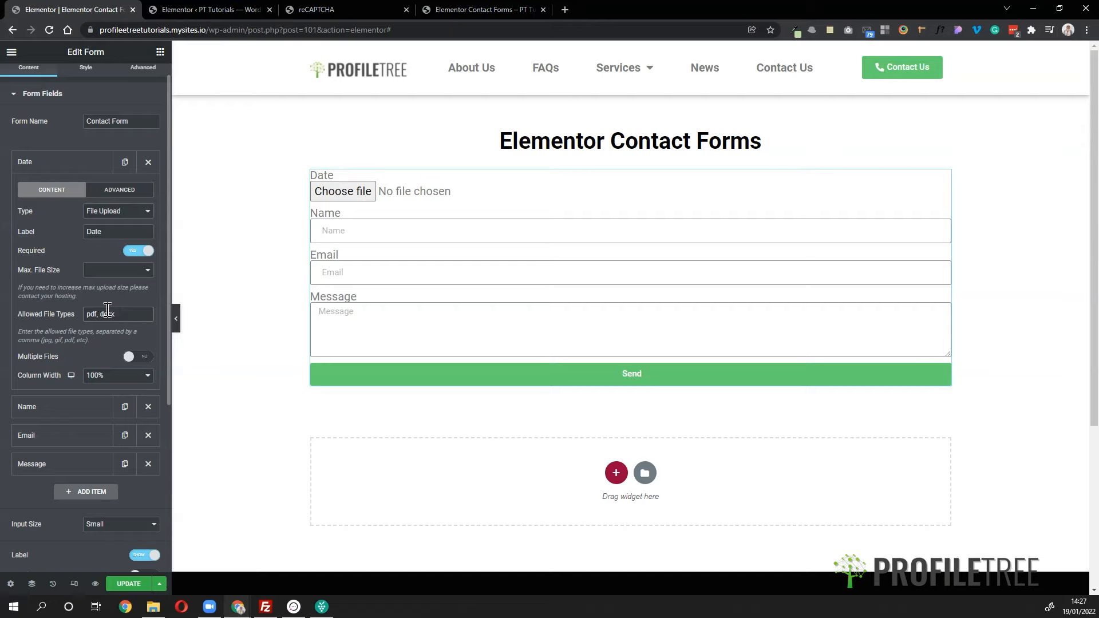
pyautogui.moveTo(120, 314); pyautogui.dragTo(1, 319)
pyautogui.press('BackSpace')
pyautogui.click(141, 360)
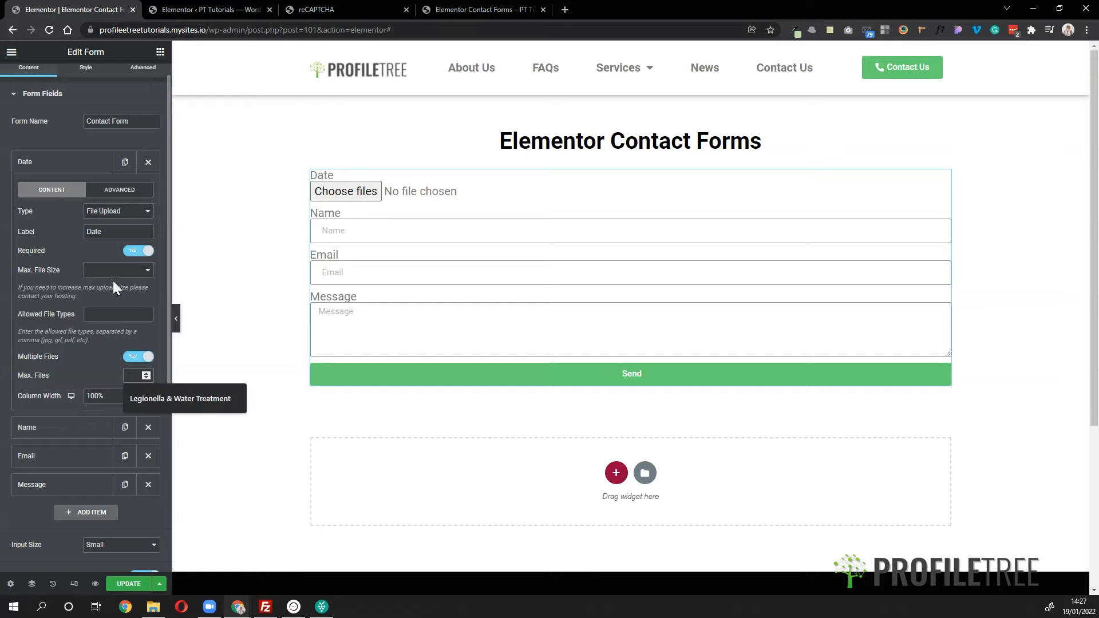
# - Try Password and HTML as the Date field's type, then settle on Hidden
pyautogui.click(111, 213)
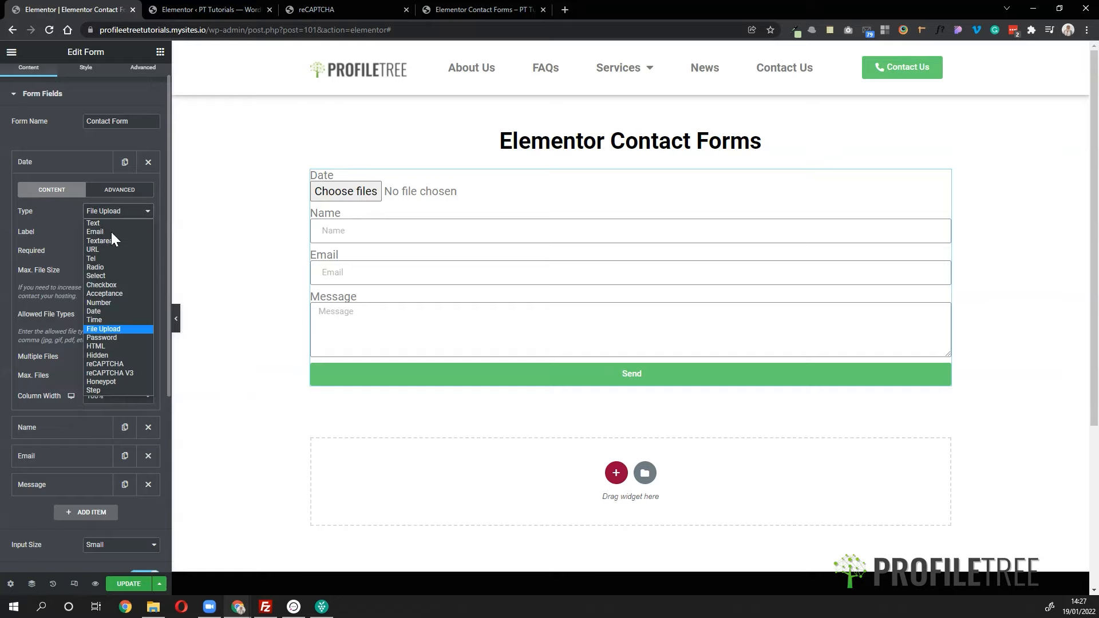
pyautogui.click(115, 337)
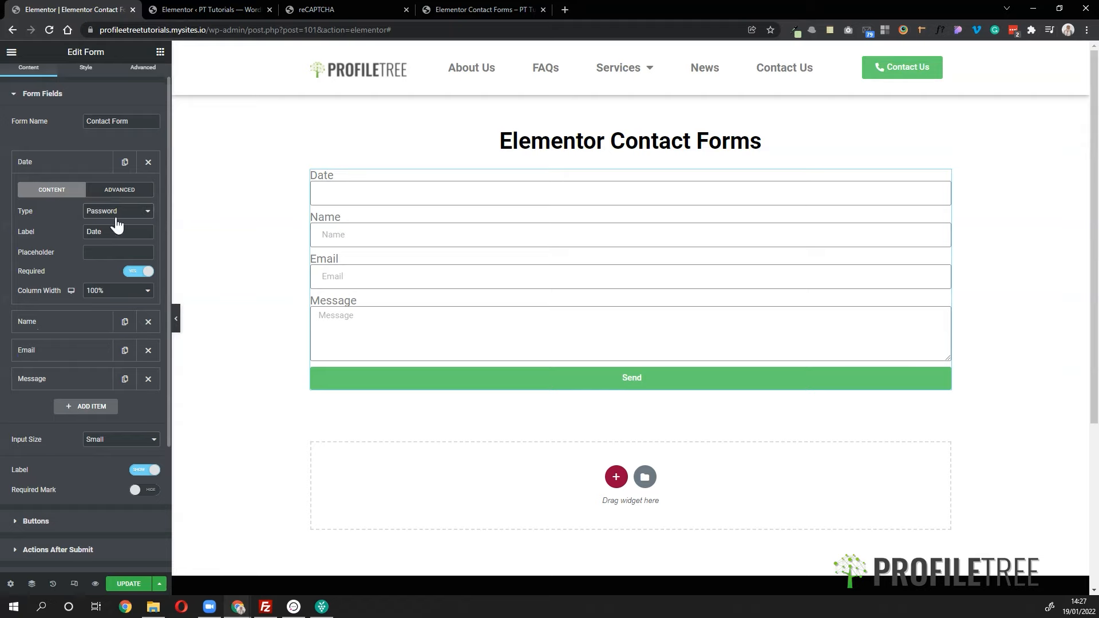
pyautogui.click(117, 225)
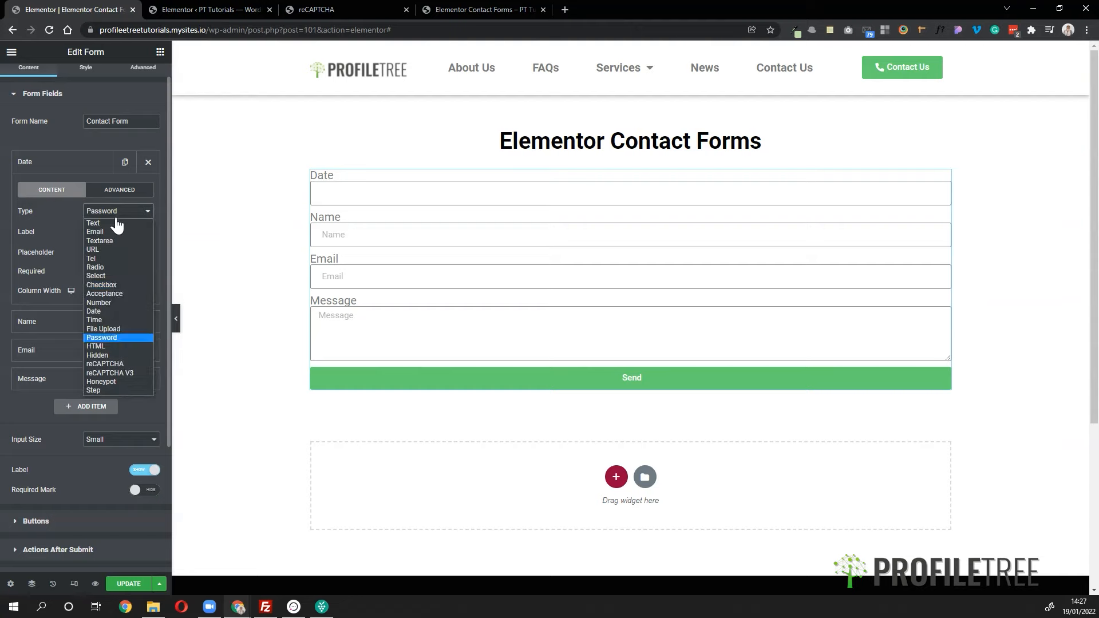
pyautogui.click(128, 347)
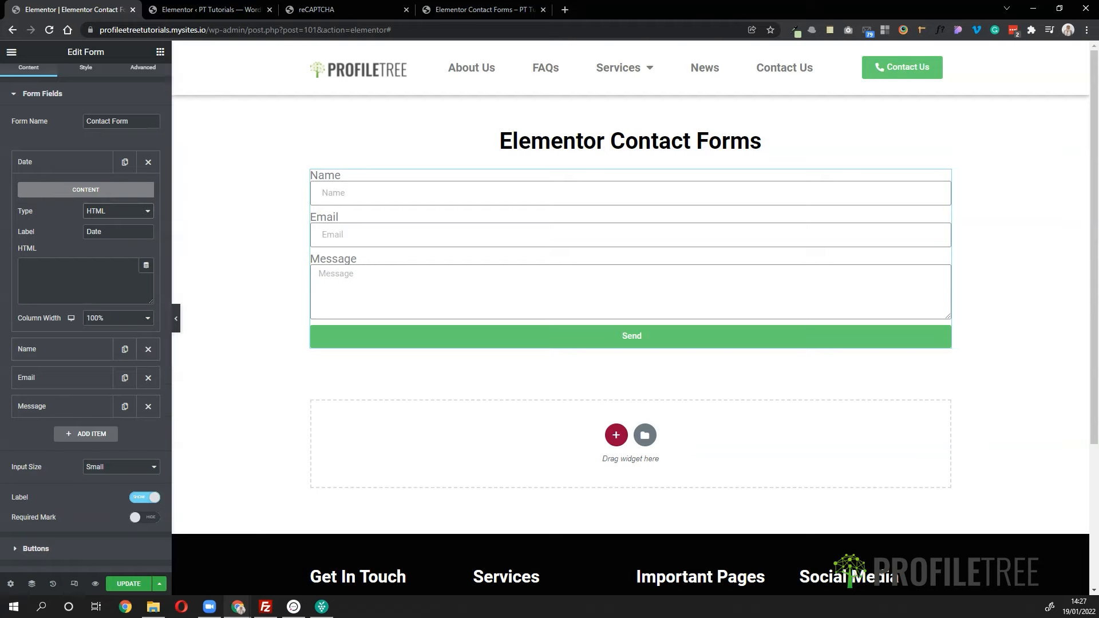
pyautogui.click(100, 212)
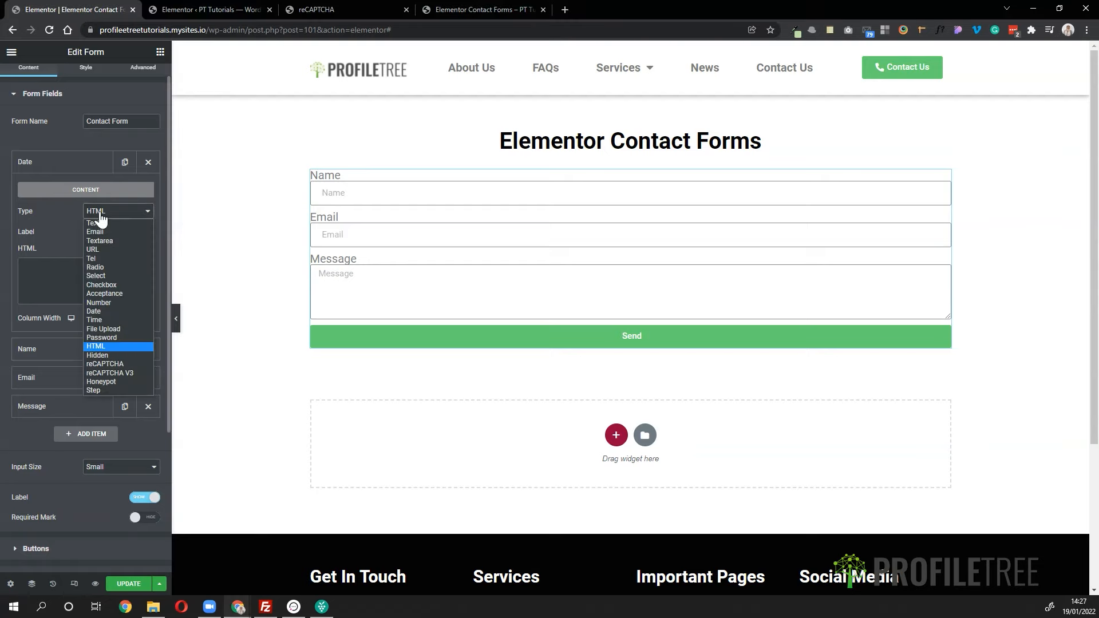
pyautogui.click(98, 356)
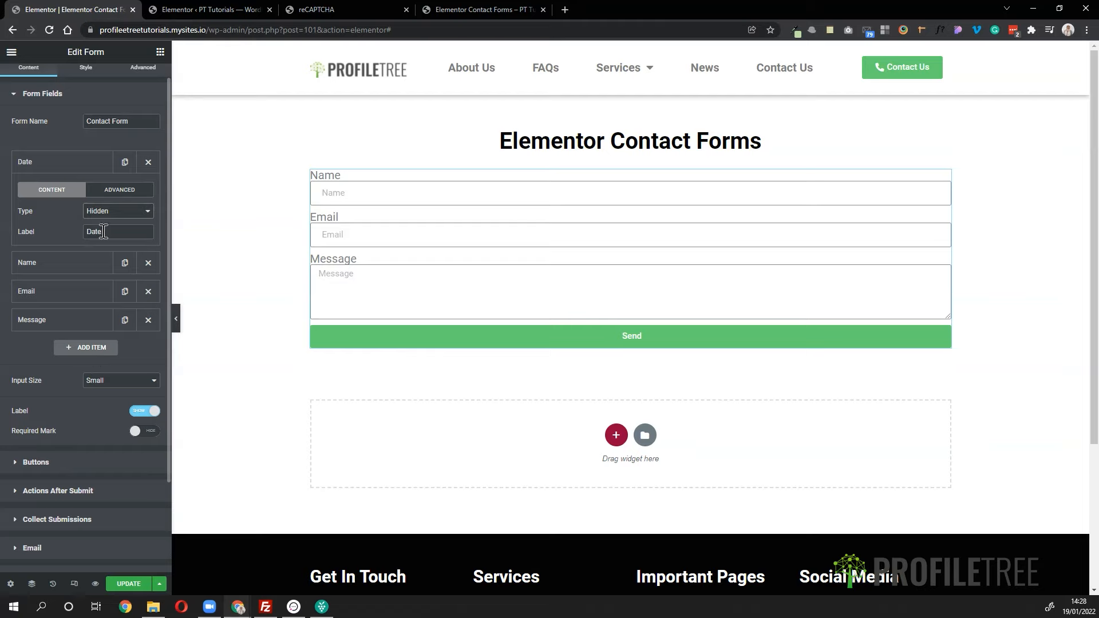
pyautogui.click(114, 217)
pyautogui.click(113, 213)
pyautogui.click(118, 211)
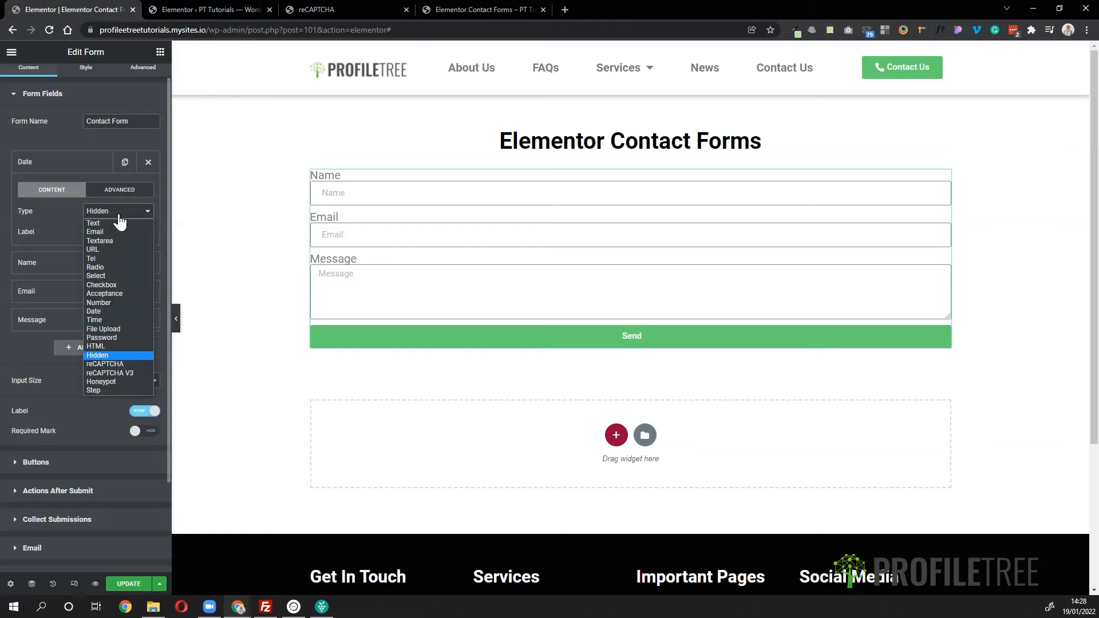
# - Set the Date field to reCAPTCHA to view its notice, then change it to Honeypot
pyautogui.click(121, 366)
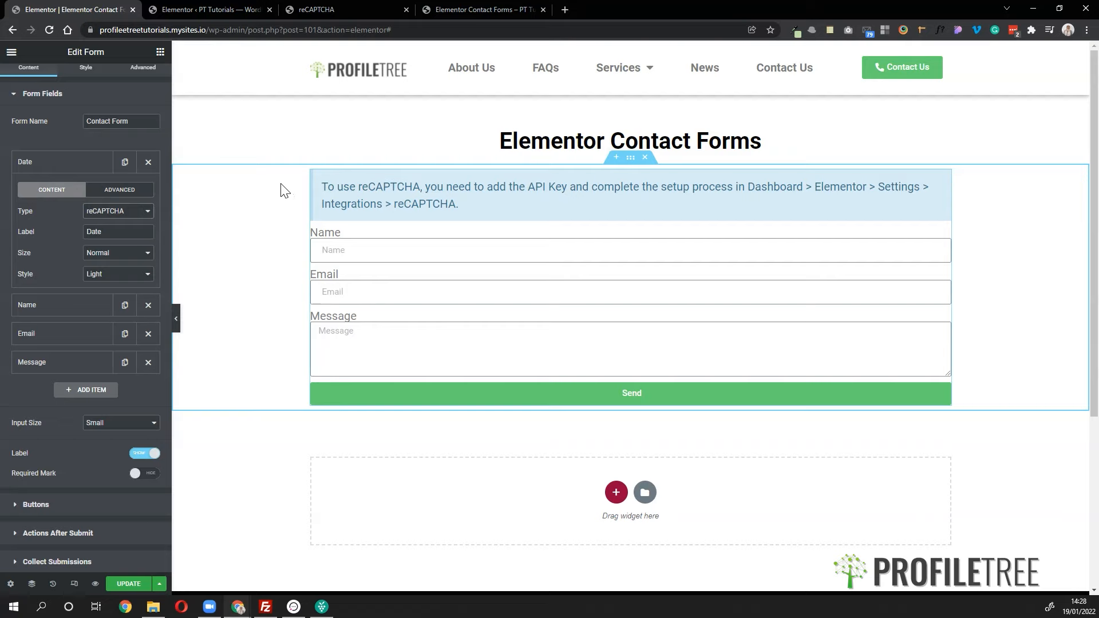
pyautogui.click(108, 214)
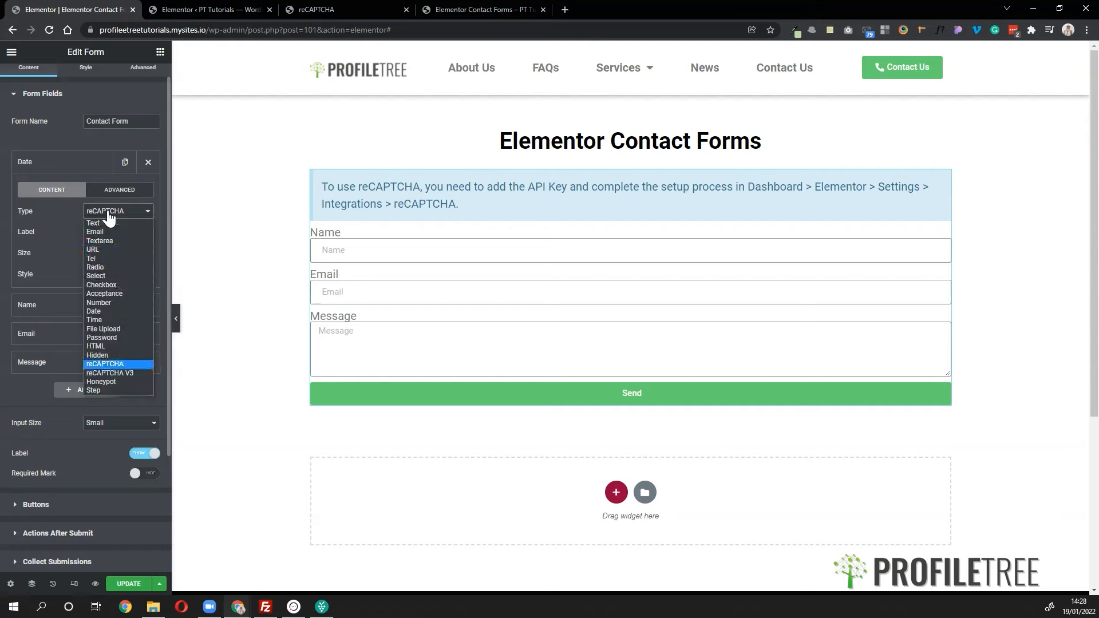
pyautogui.click(118, 381)
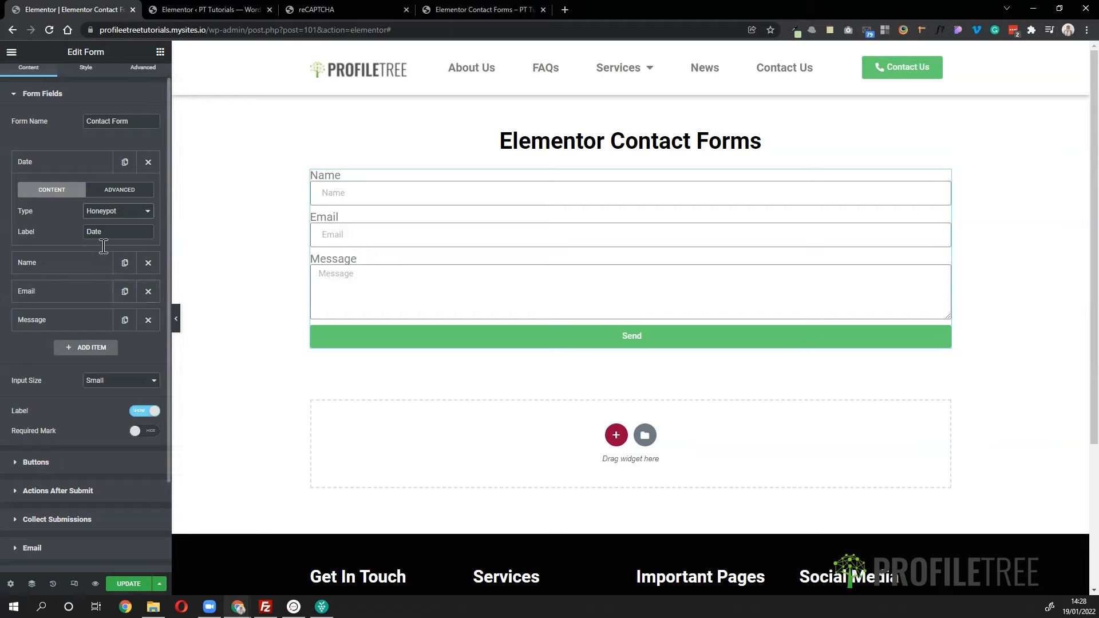
# - Remove the Name, Email and Message items from Form Fields, keeping the Date field
pyautogui.click(148, 264)
pyautogui.click(148, 265)
pyautogui.click(149, 264)
pyautogui.click(106, 168)
pyautogui.click(106, 168)
pyautogui.click(114, 213)
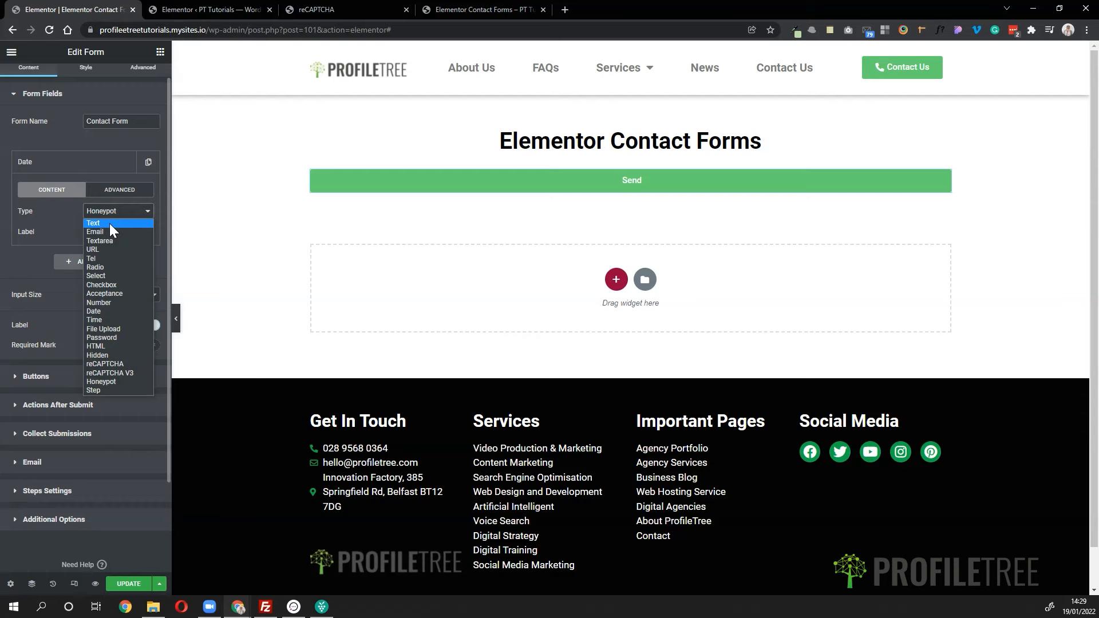
# - Turn the Date field into a 50%-wide Text field labelled First Name with placeholder John
pyautogui.click(109, 223)
pyautogui.moveTo(113, 232); pyautogui.dragTo(47, 232)
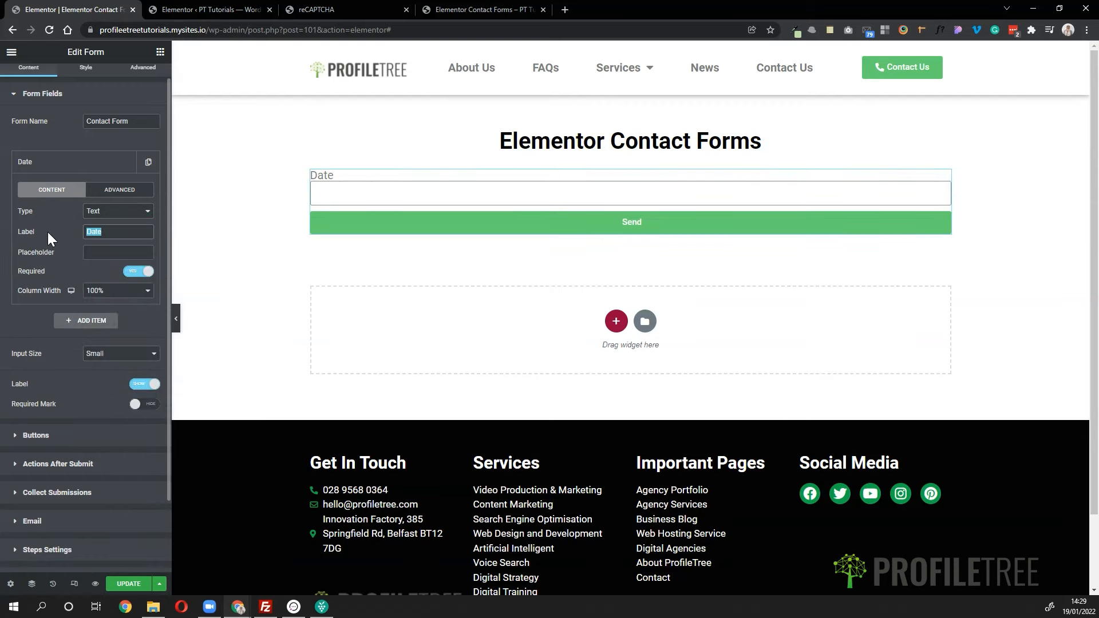
pyautogui.write('First N')
pyautogui.write('ame')
pyautogui.write('John')
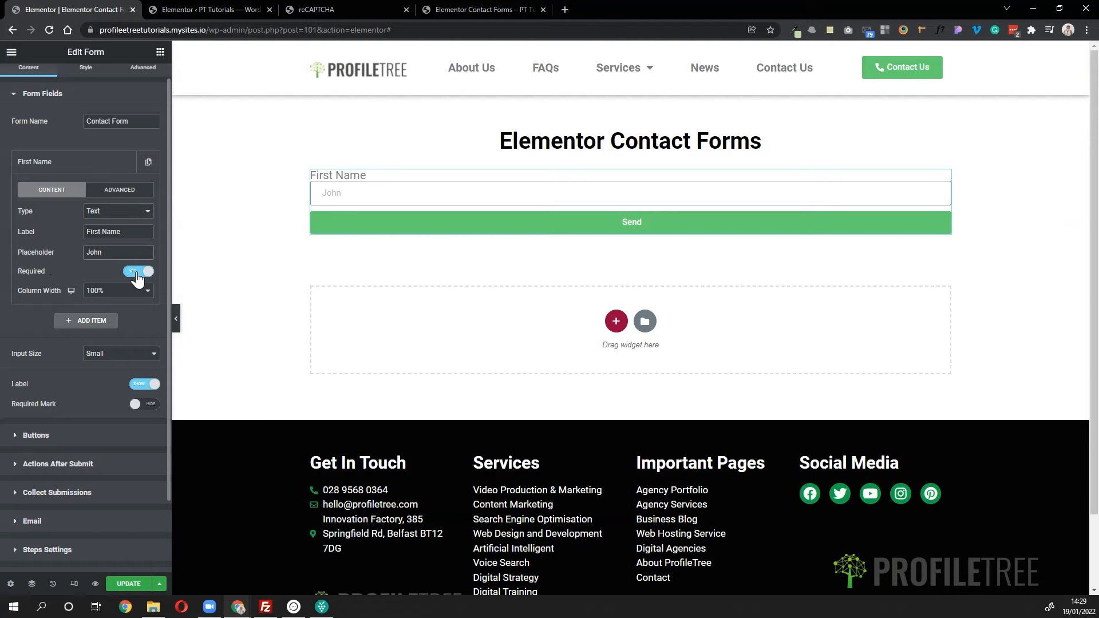
pyautogui.click(130, 292)
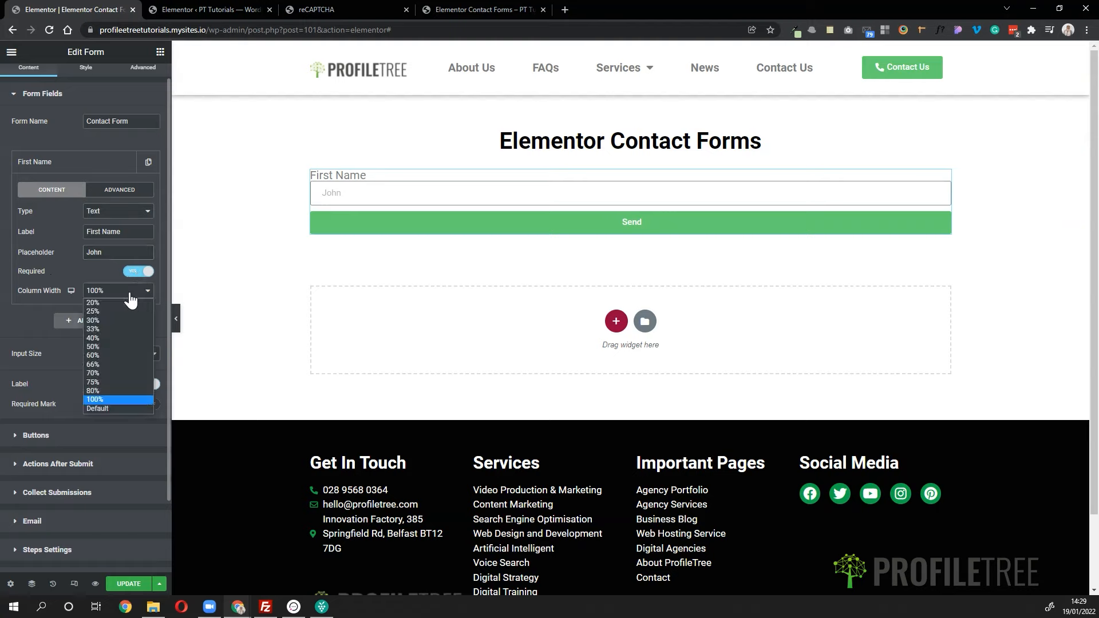
pyautogui.click(110, 346)
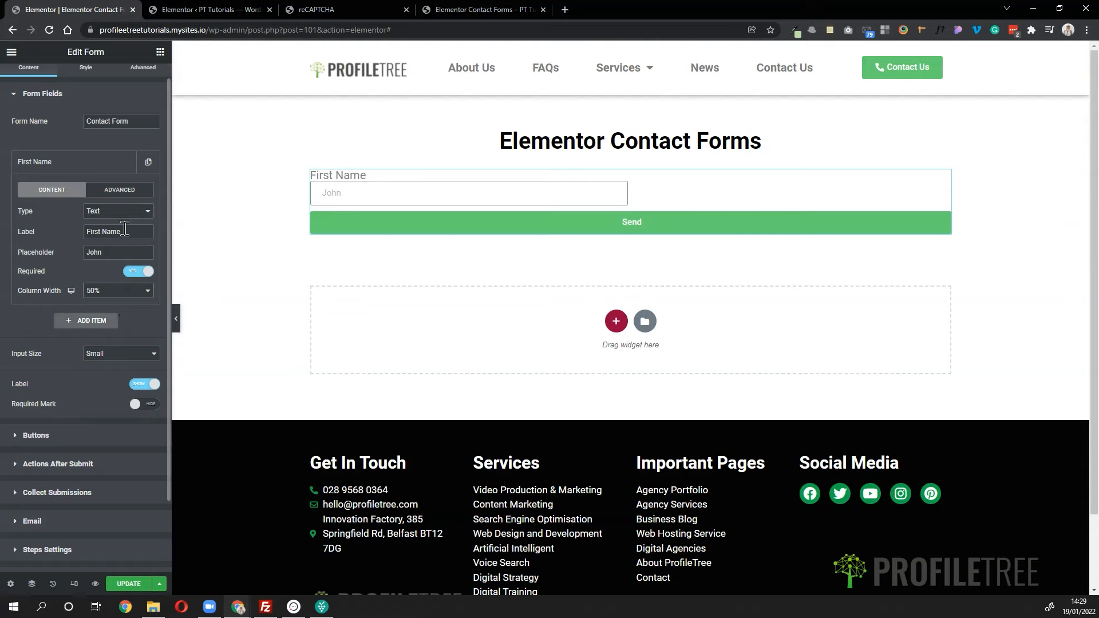
pyautogui.click(90, 170)
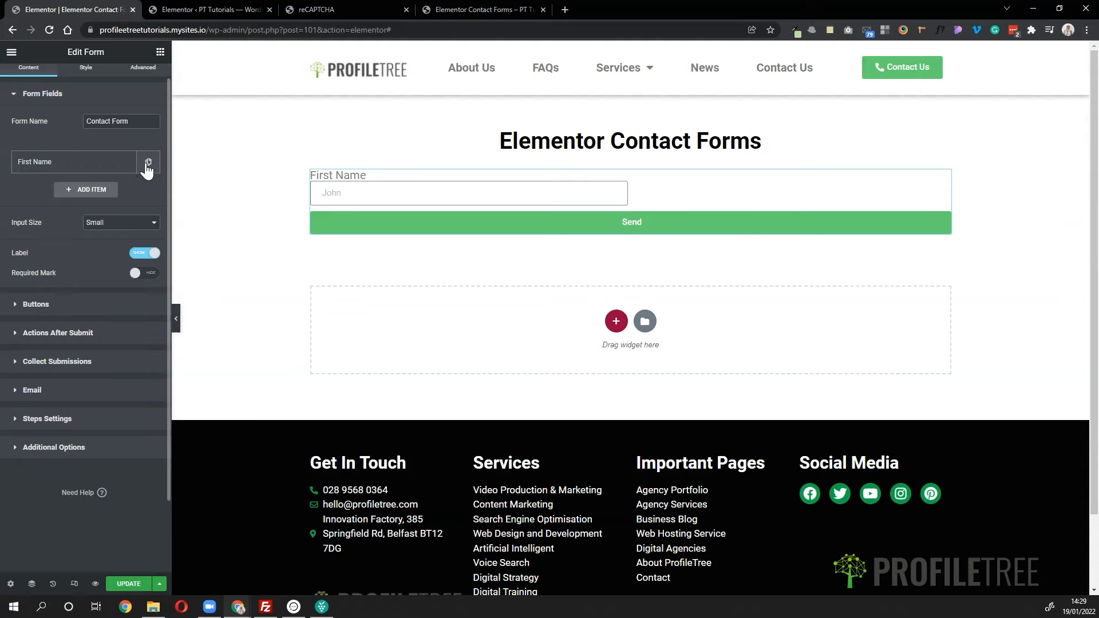
# - Duplicate First Name and rename the copy Last Name with placeholder Smith
pyautogui.click(147, 163)
pyautogui.click(70, 215)
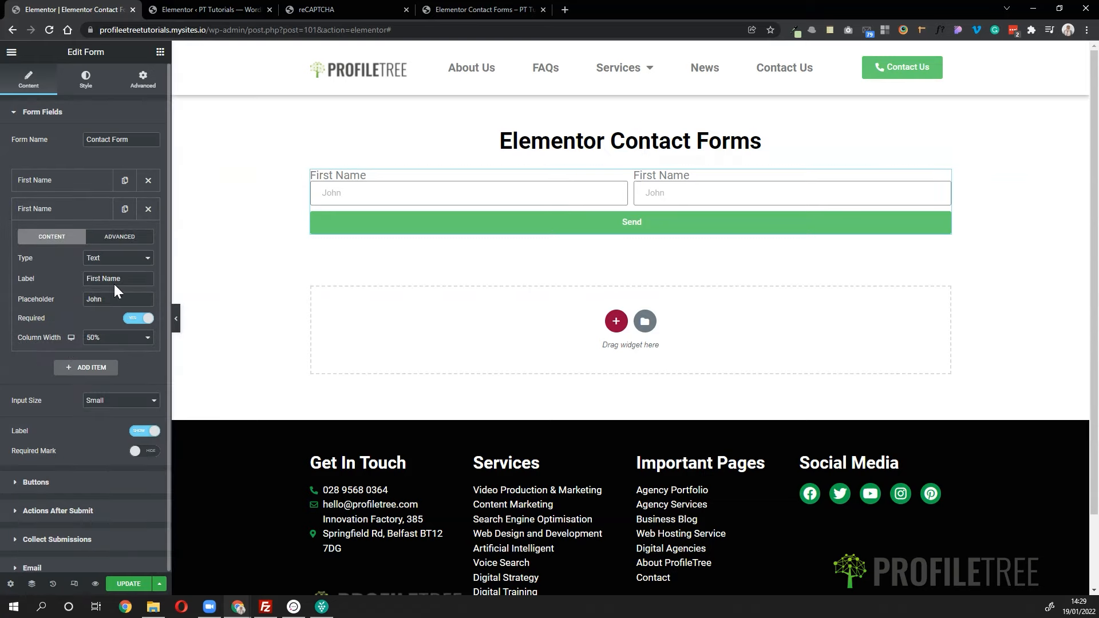
pyautogui.doubleClick(93, 279)
pyautogui.write('Last')
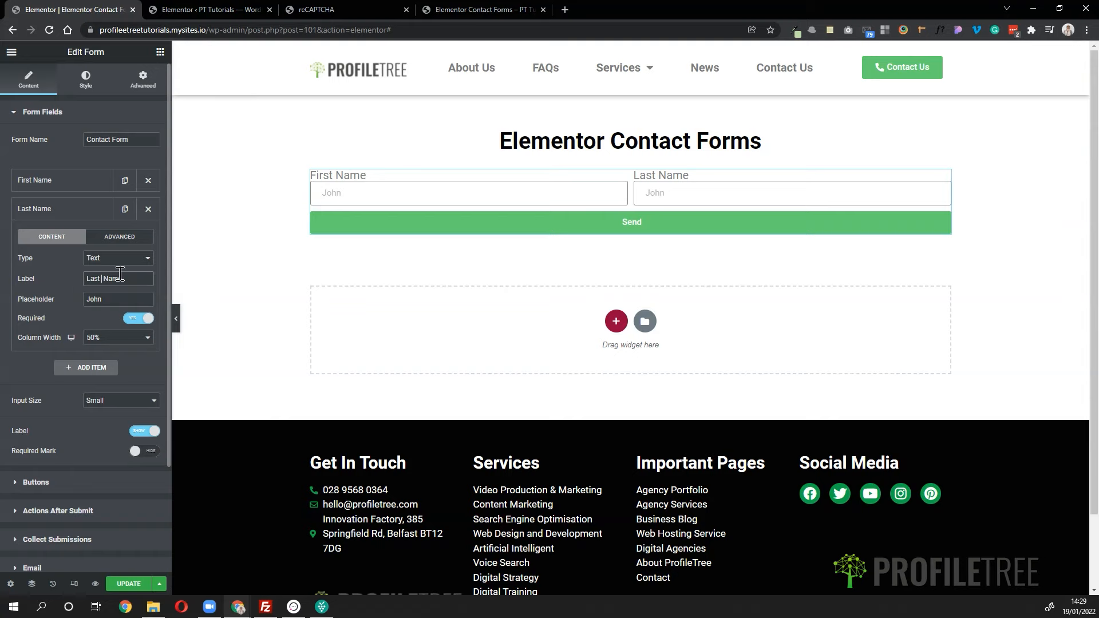
pyautogui.doubleClick(117, 296)
pyautogui.write('Smith')
pyautogui.click(71, 211)
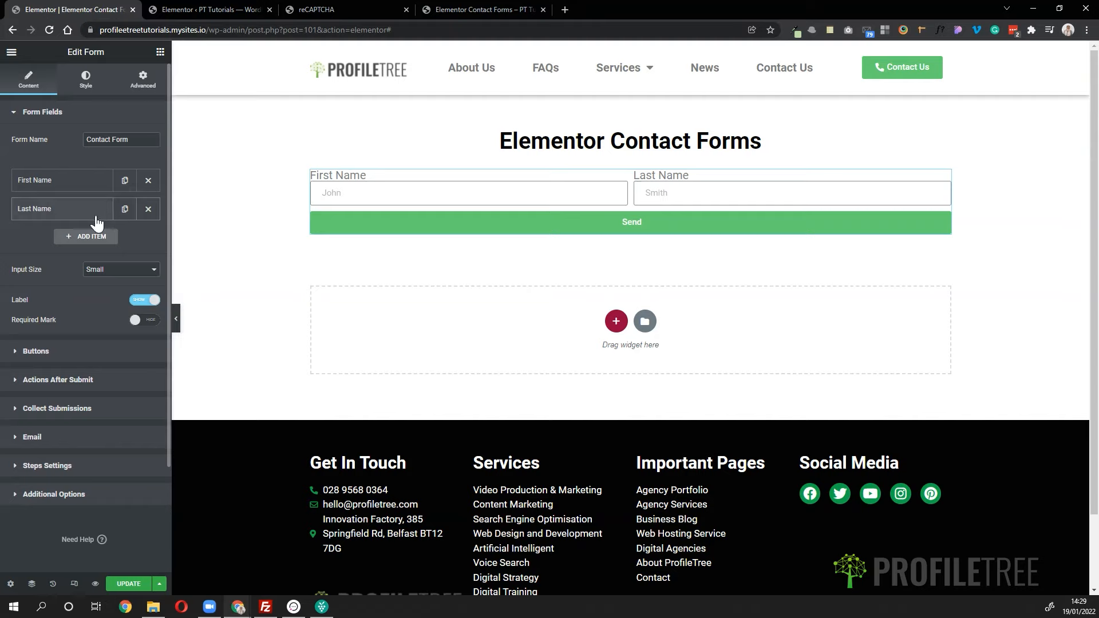
pyautogui.click(89, 238)
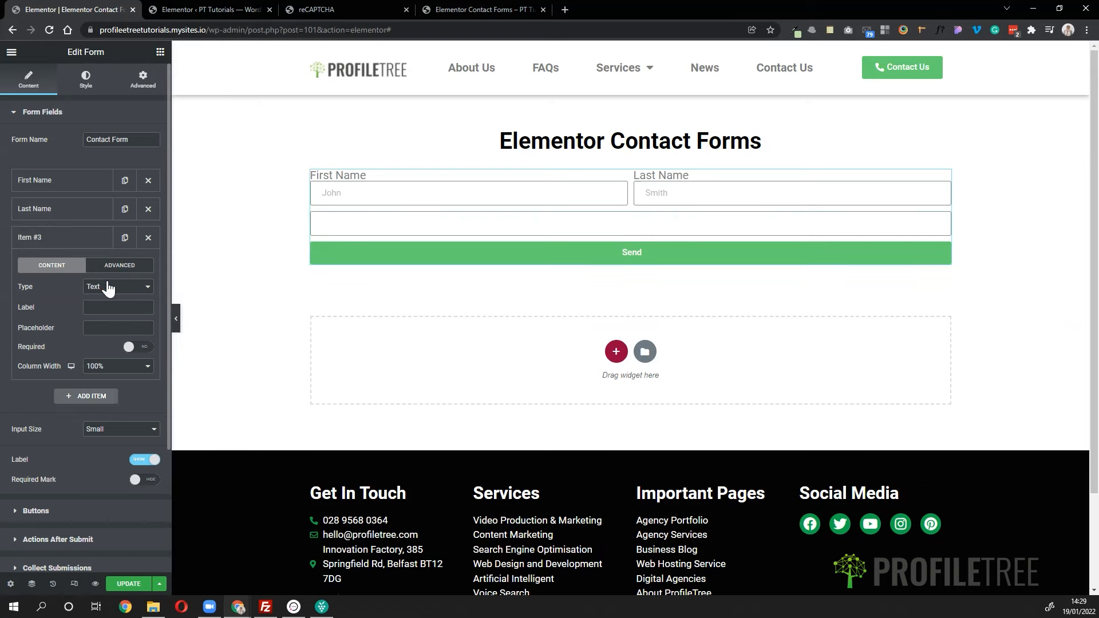
pyautogui.click(106, 287)
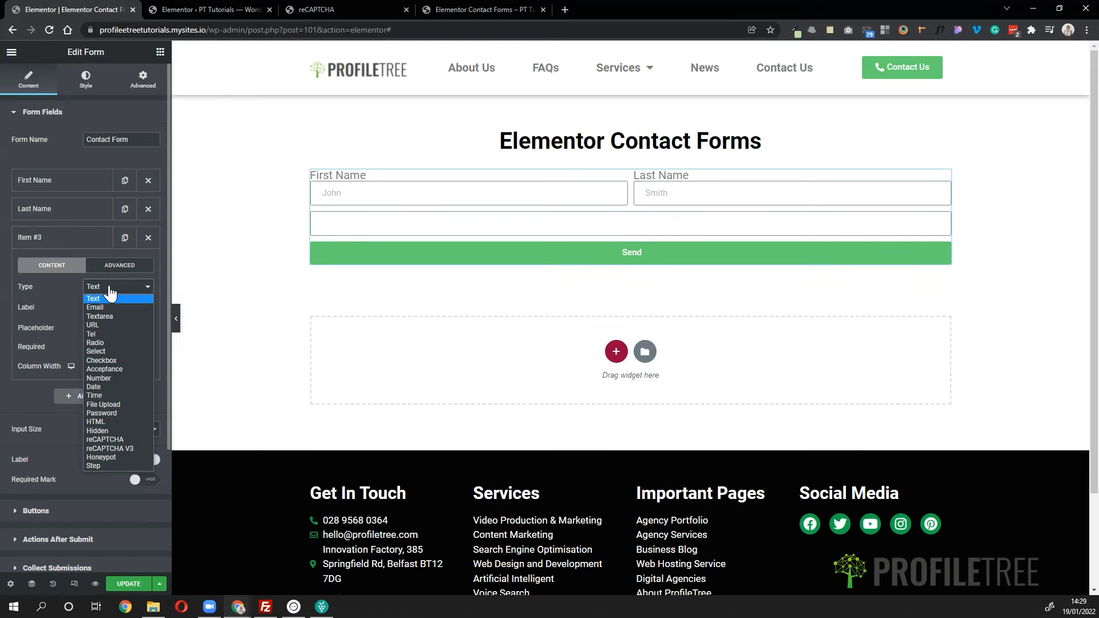
pyautogui.click(112, 334)
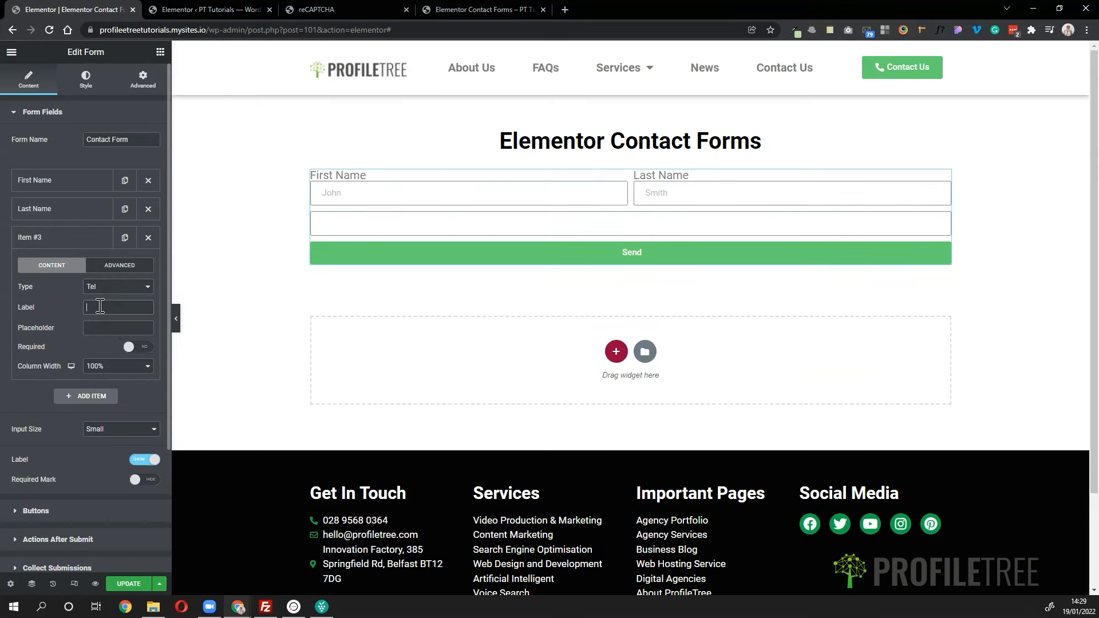
pyautogui.write('Contact')
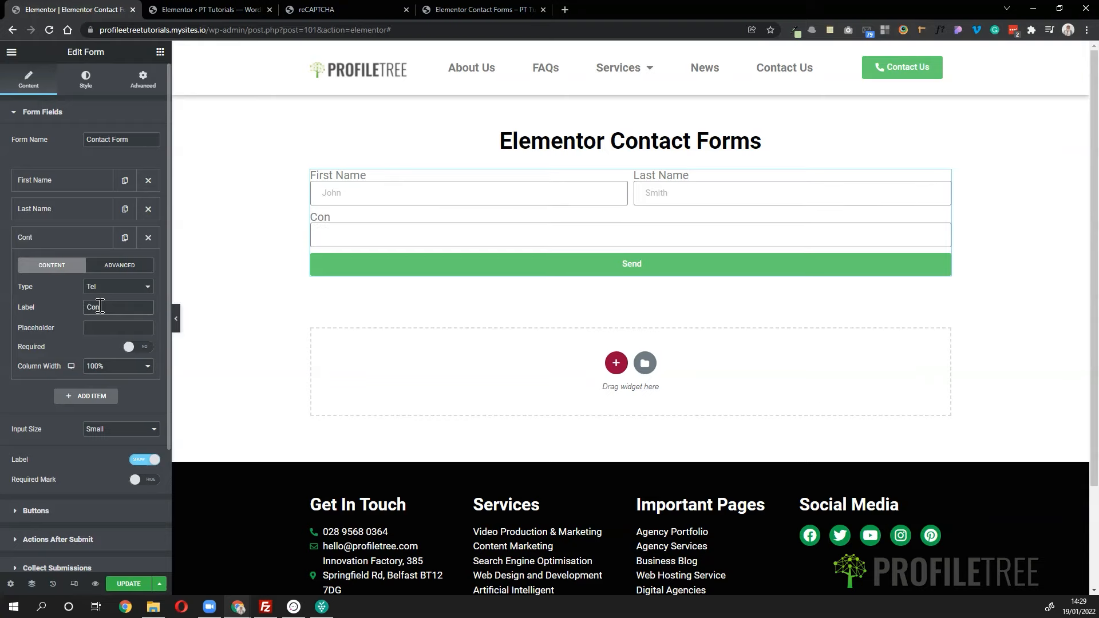
pyautogui.write(' Number')
pyautogui.write('071234')
pyautogui.write('56789')
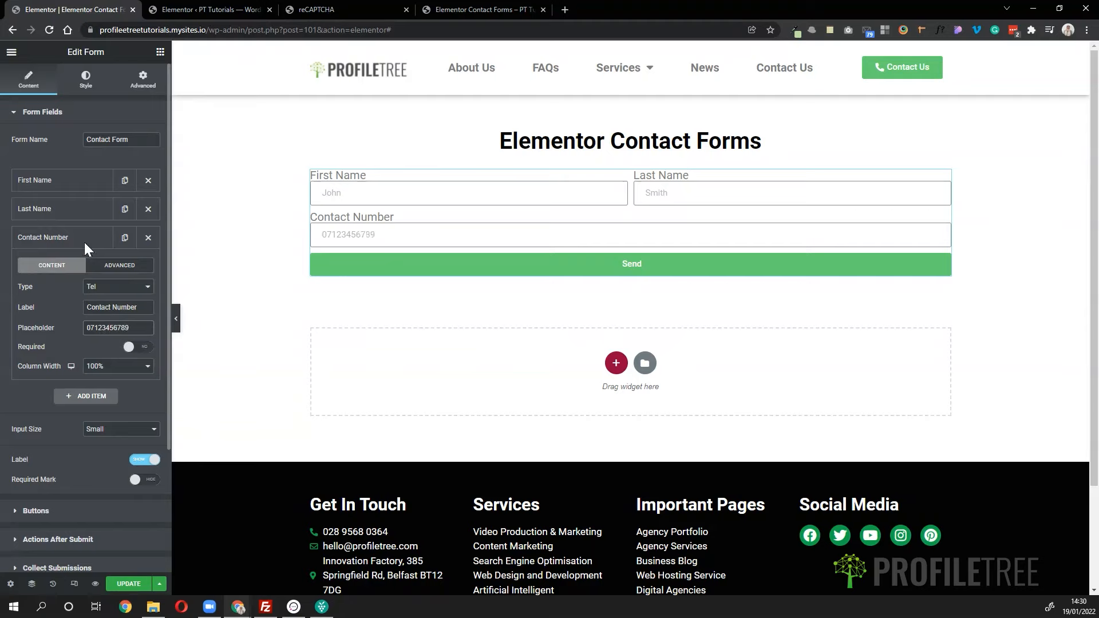
pyautogui.click(135, 347)
pyautogui.click(118, 366)
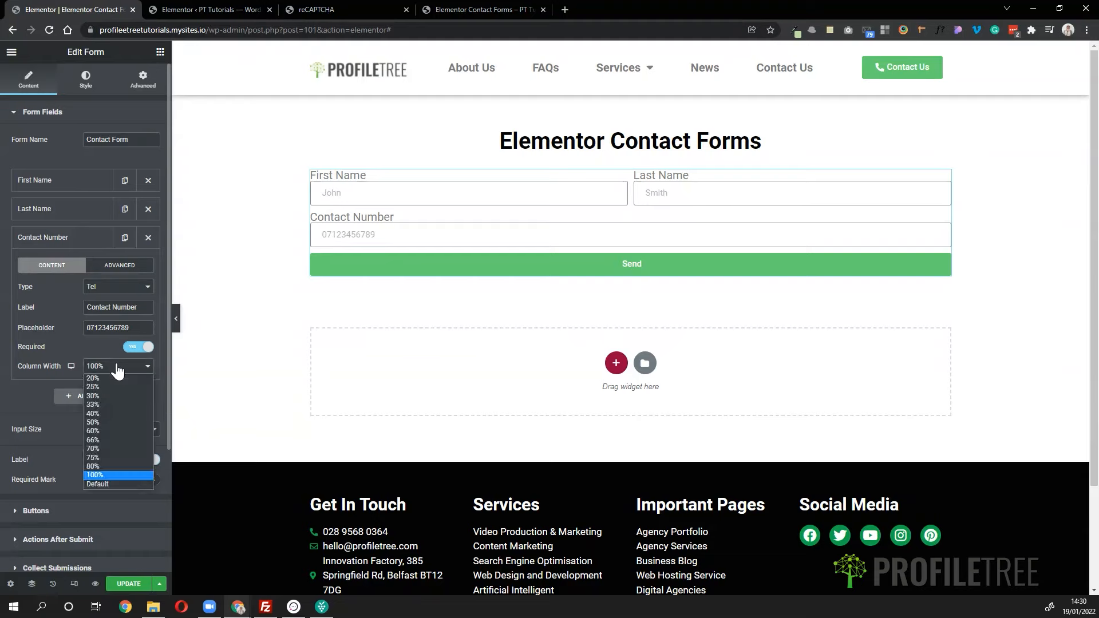
pyautogui.click(101, 421)
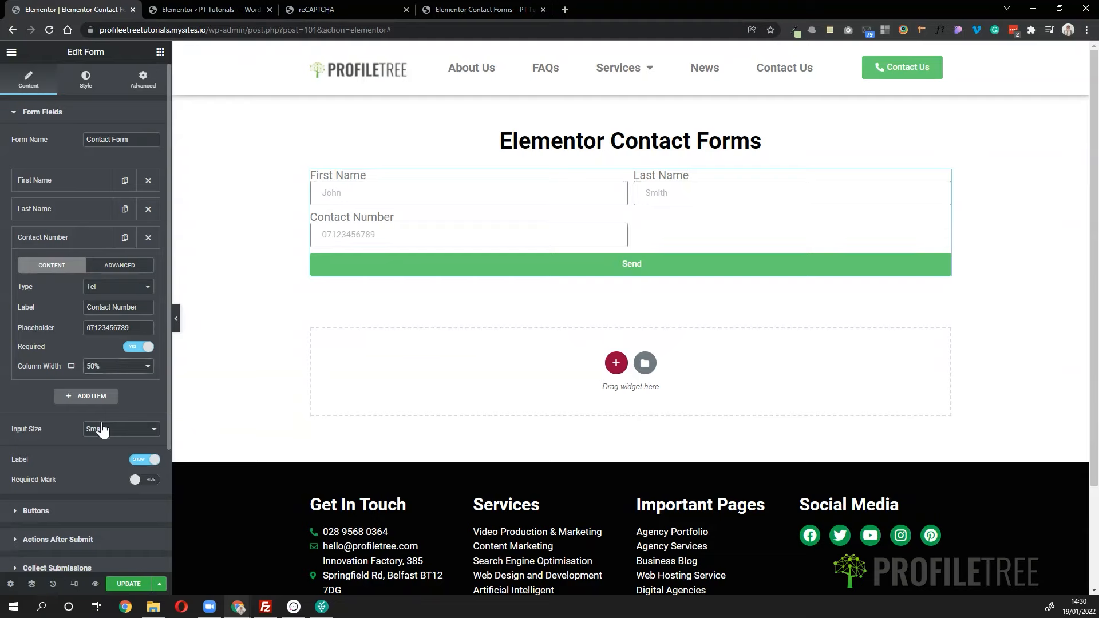
pyautogui.click(80, 243)
pyautogui.click(81, 258)
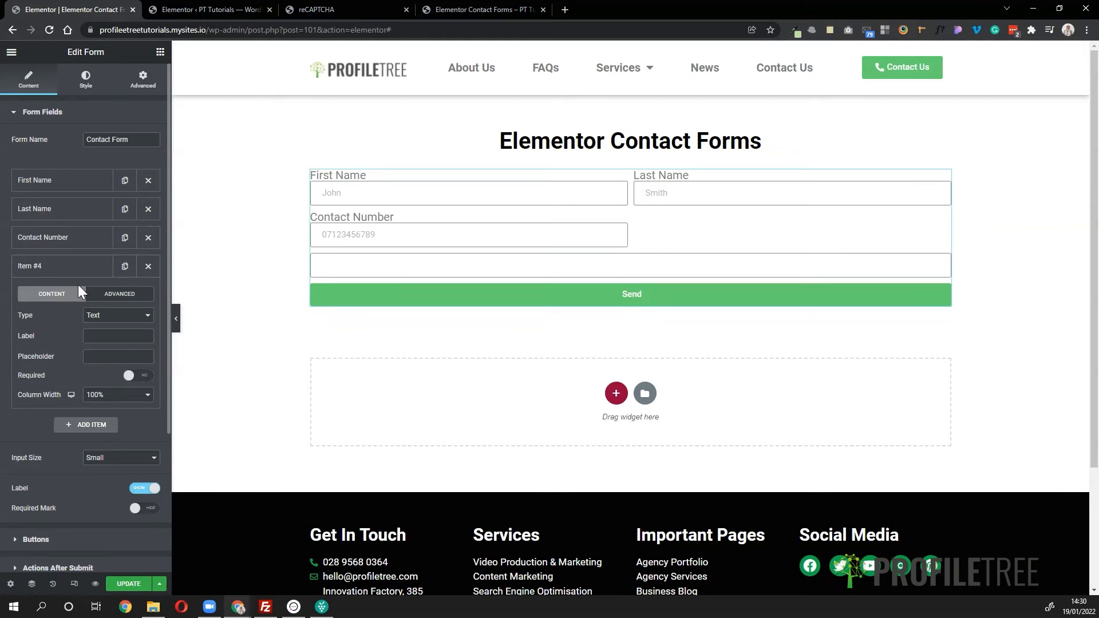
pyautogui.click(94, 316)
pyautogui.click(101, 337)
pyautogui.click(102, 337)
pyautogui.write('Email')
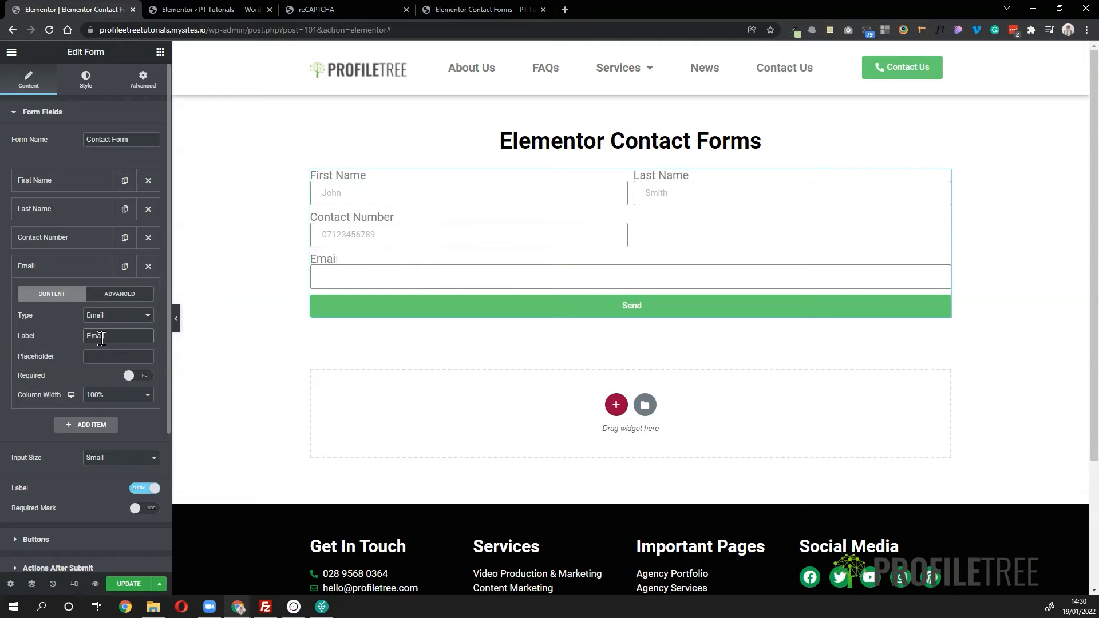
pyautogui.click(100, 358)
pyautogui.write('example@email.com')
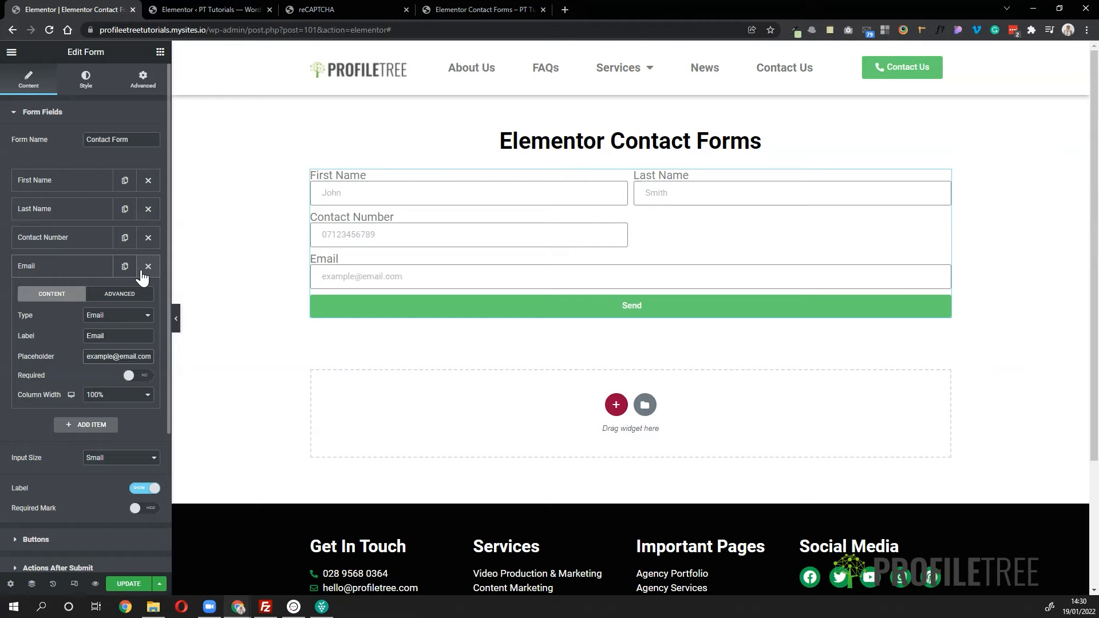
# - Make the Email field required and 50% wide, then duplicate it
pyautogui.click(135, 378)
pyautogui.click(119, 396)
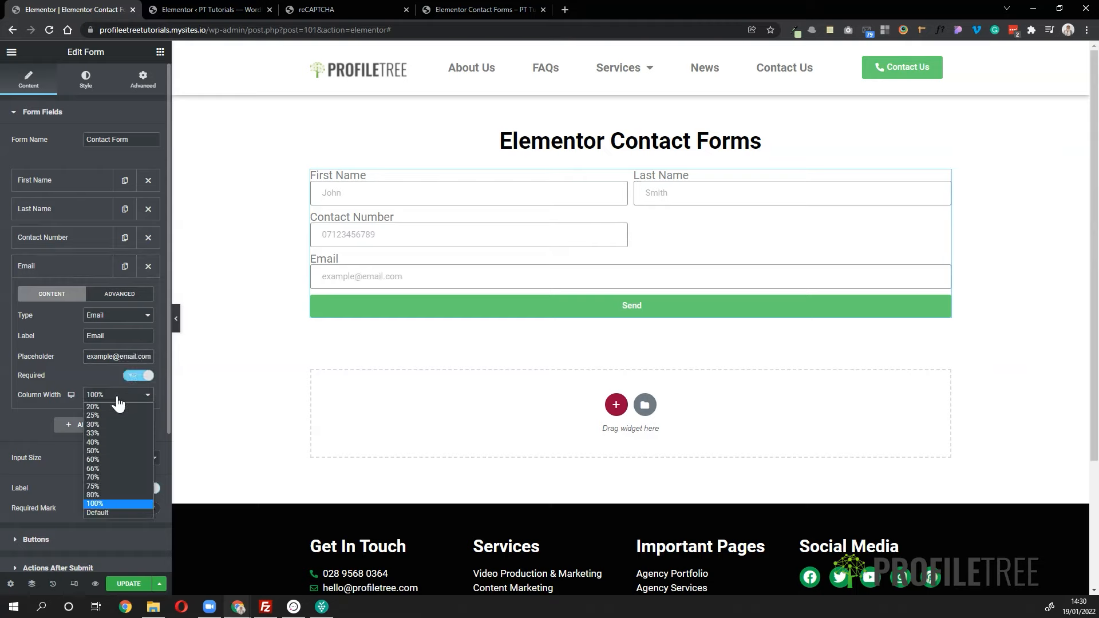
pyautogui.click(107, 450)
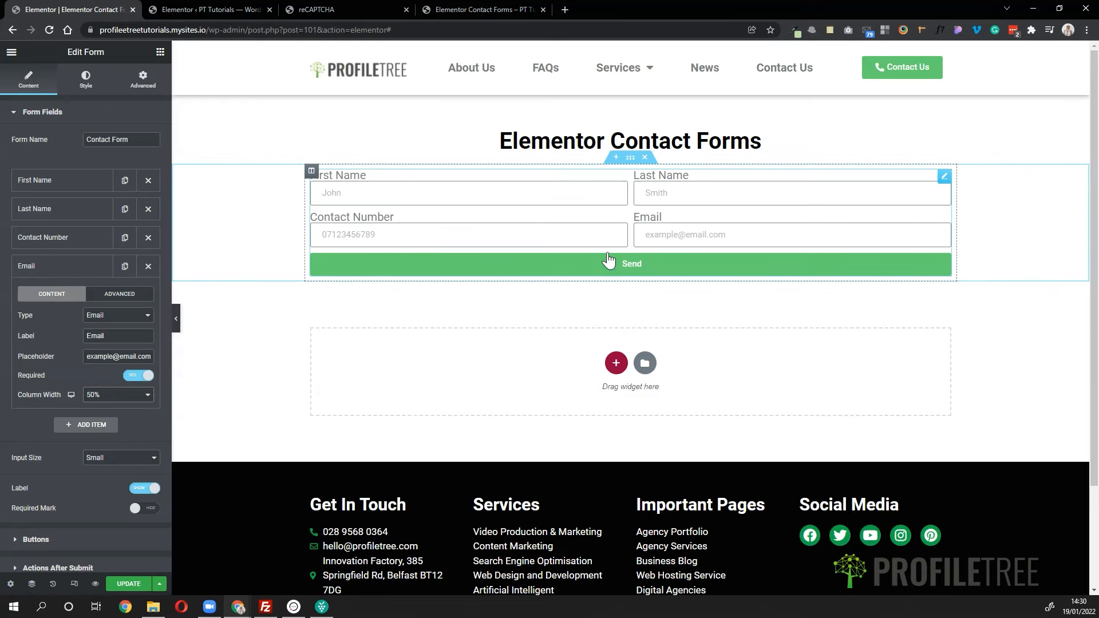
pyautogui.click(80, 270)
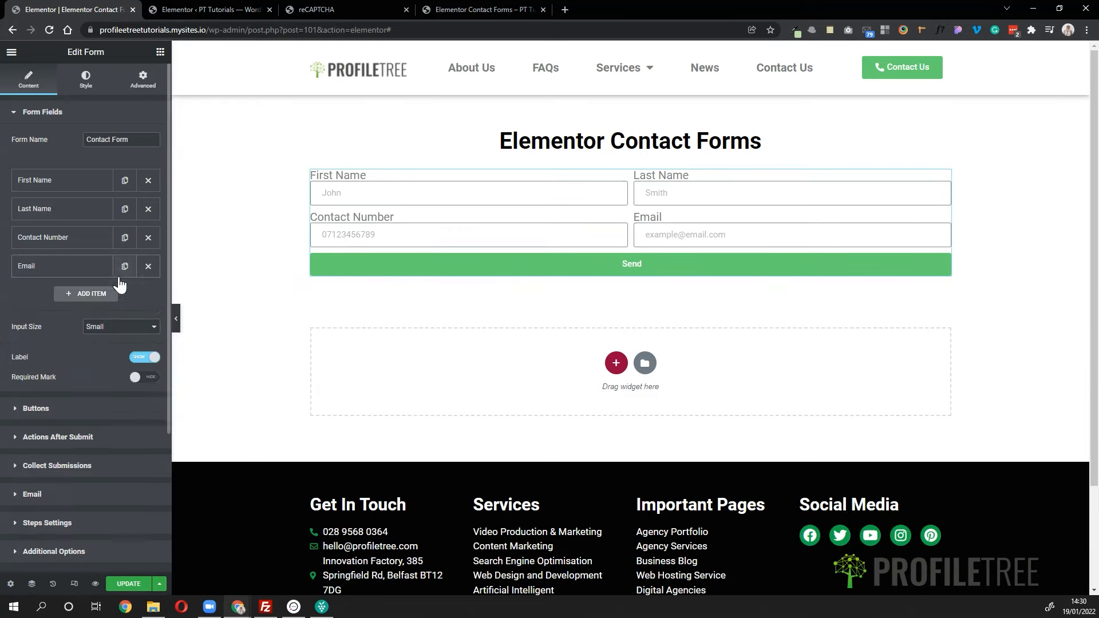
pyautogui.click(125, 268)
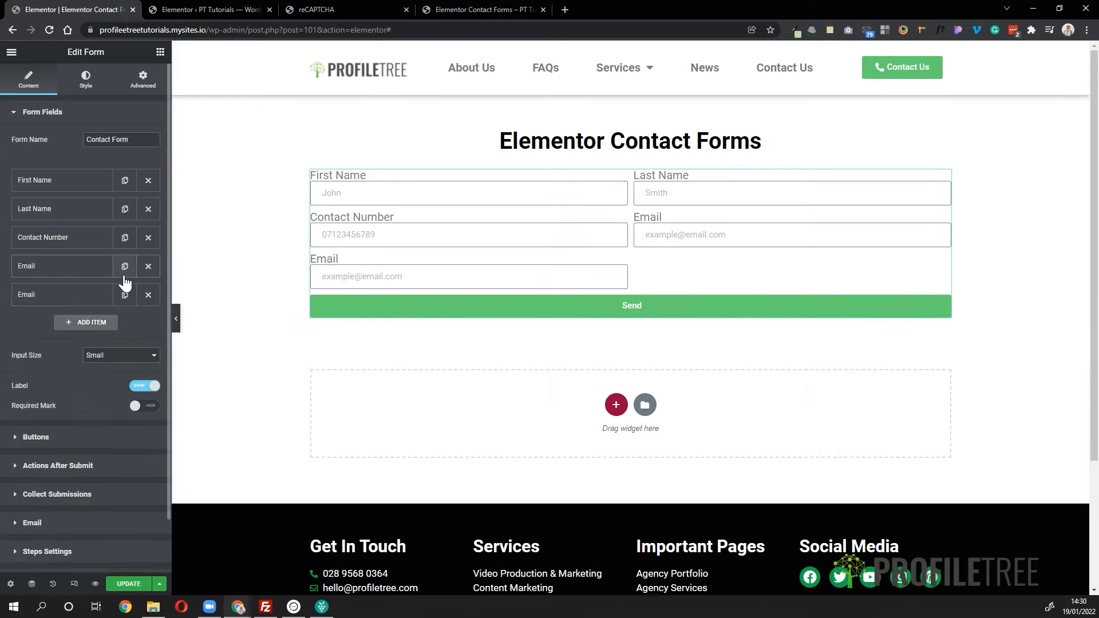
pyautogui.click(64, 304)
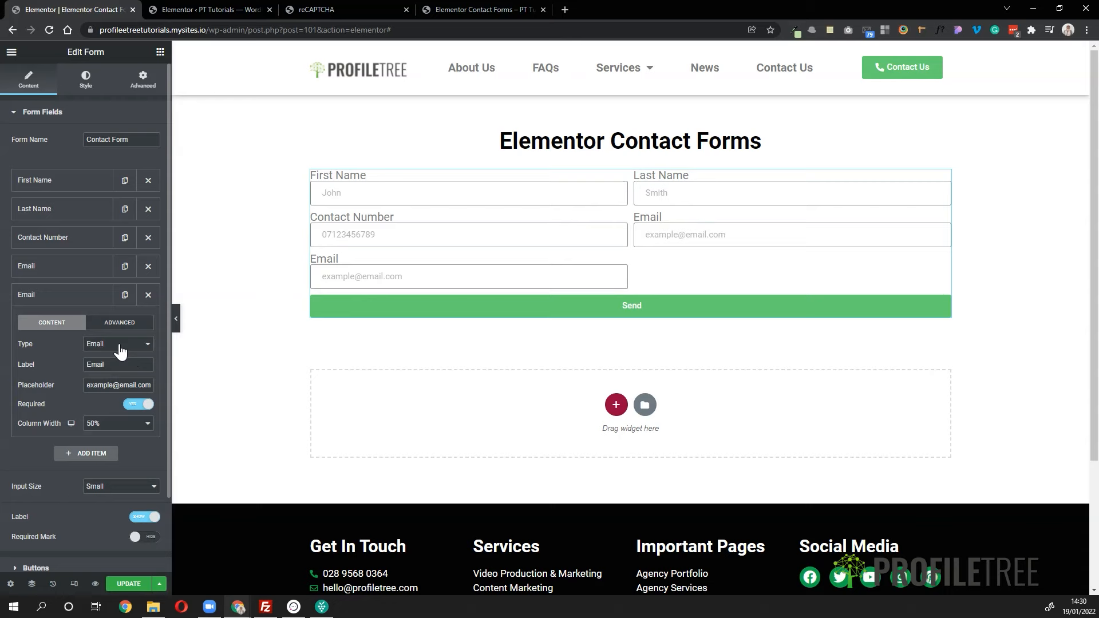
# - Change the copied Email field to a Radio type labelled 'How can we help'
pyautogui.click(121, 344)
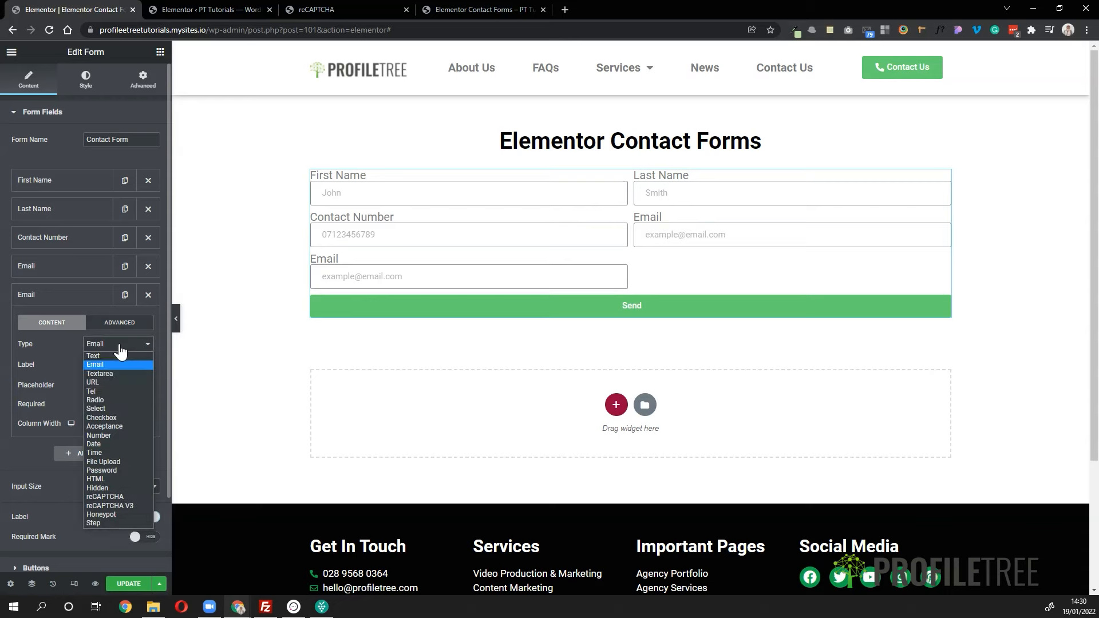
pyautogui.click(116, 401)
pyautogui.moveTo(114, 365); pyautogui.dragTo(68, 376)
pyautogui.write('How can we helkp')
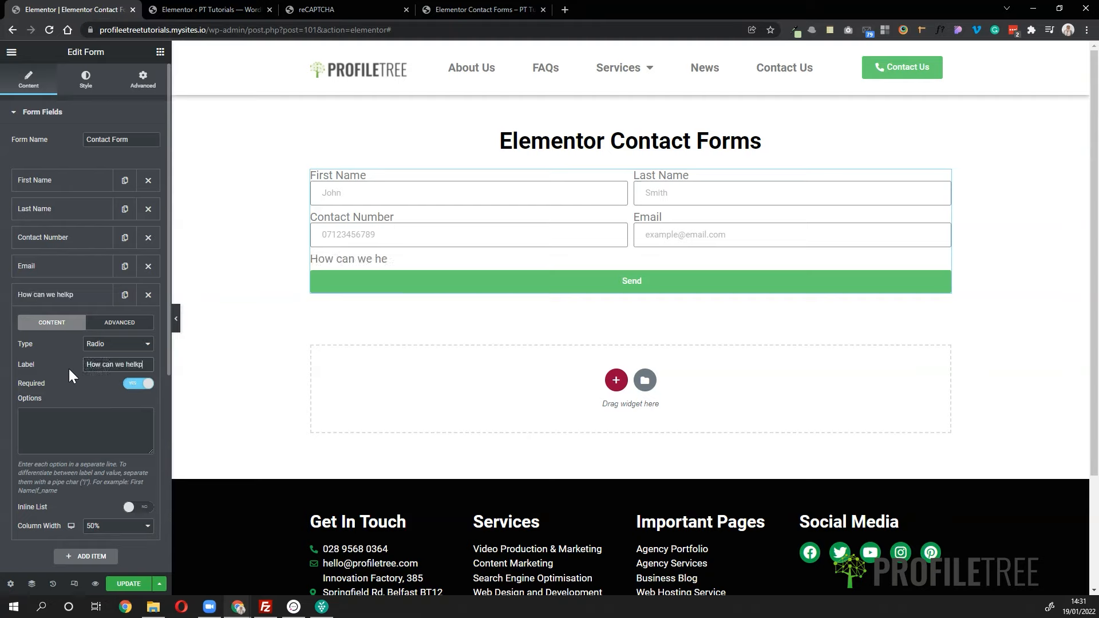
pyautogui.press('BackSpace')
pyautogui.press('BackSpace')
pyautogui.write('p')
# - Enter the options Customer Service, Enquire about a product, Enquire about a service and Other
pyautogui.click(48, 430)
pyautogui.write('Cut')
pyautogui.write('stomer')
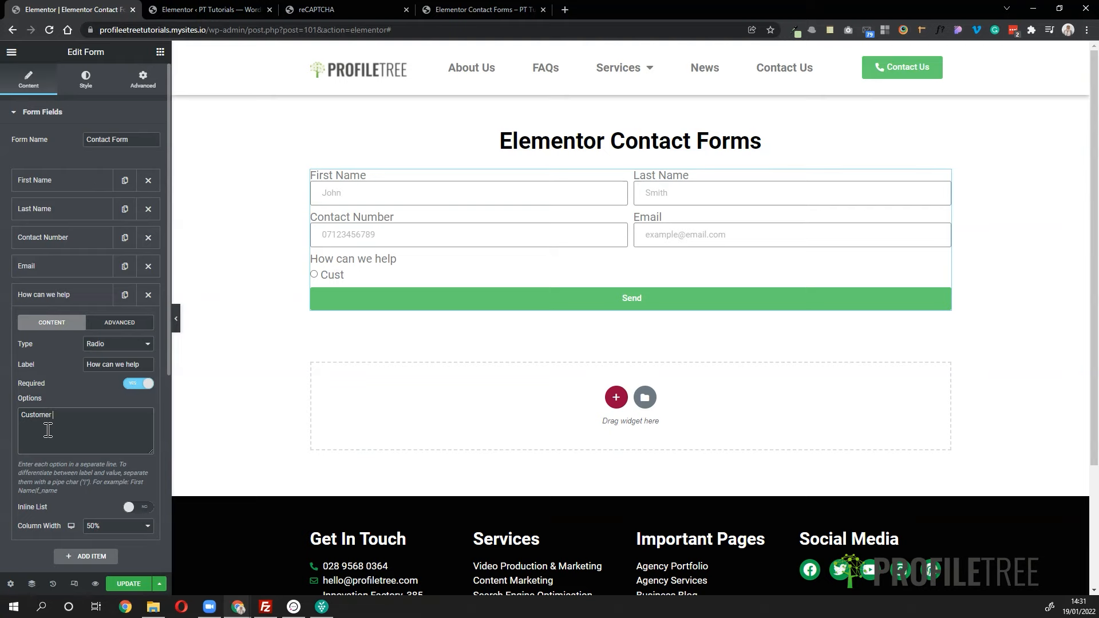
pyautogui.write(' Service')
pyautogui.press('Return')
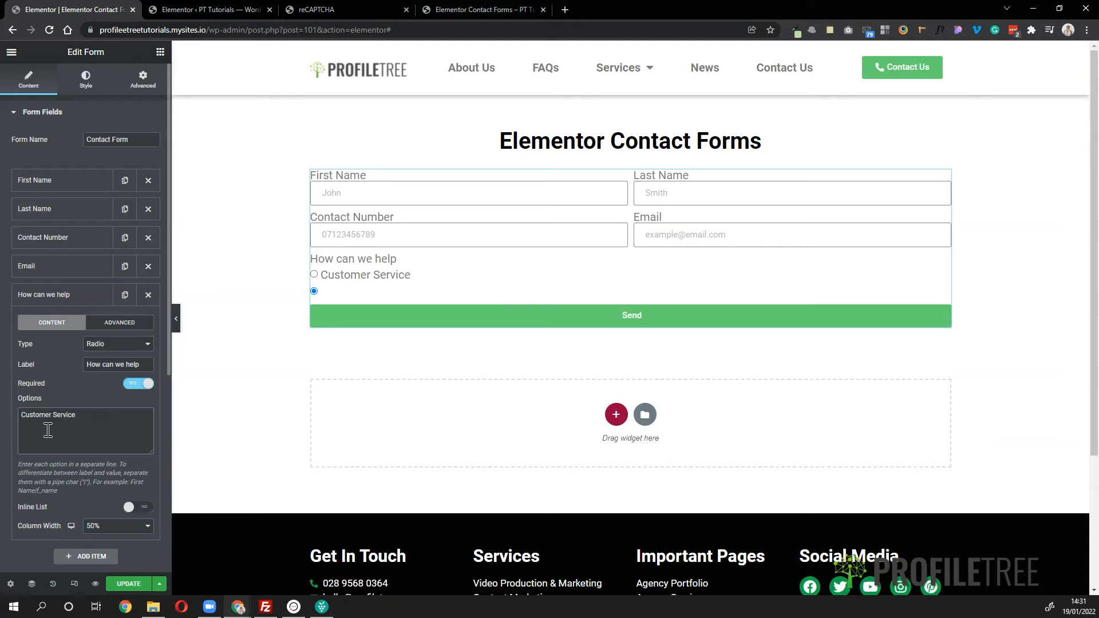
pyautogui.write('Enquire about a product ')
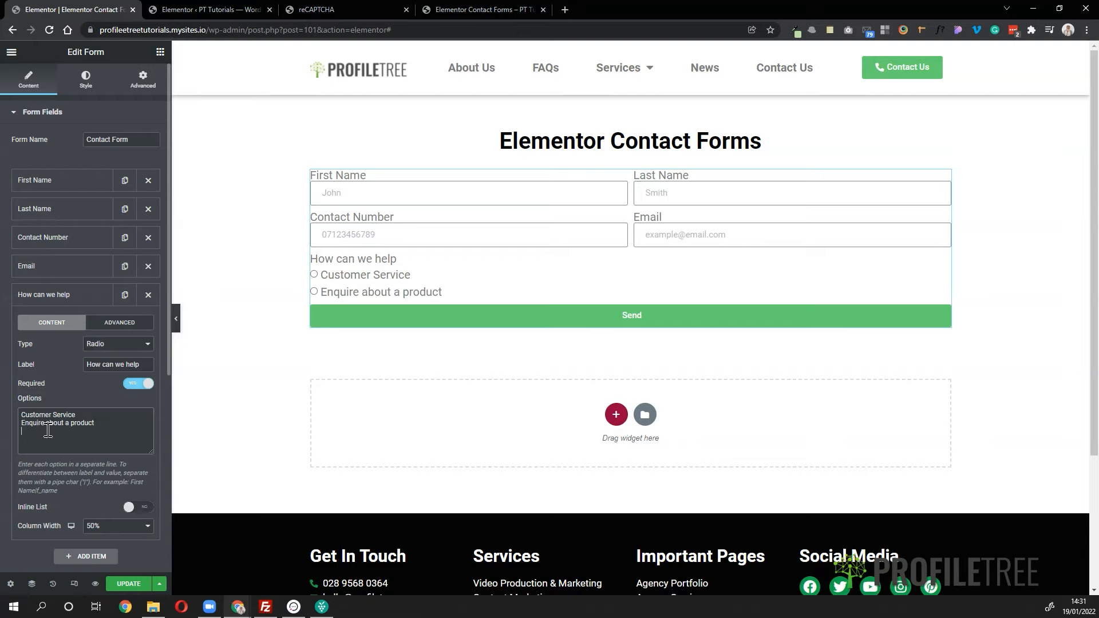
pyautogui.write('Enquire about a service')
pyautogui.press('Return')
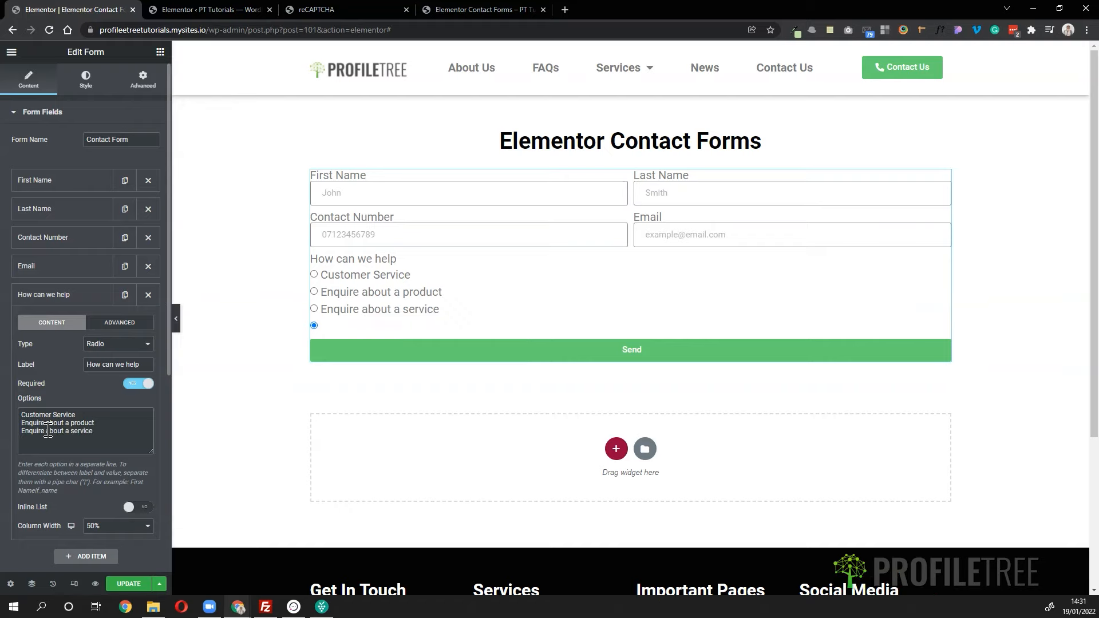
pyautogui.write('Other')
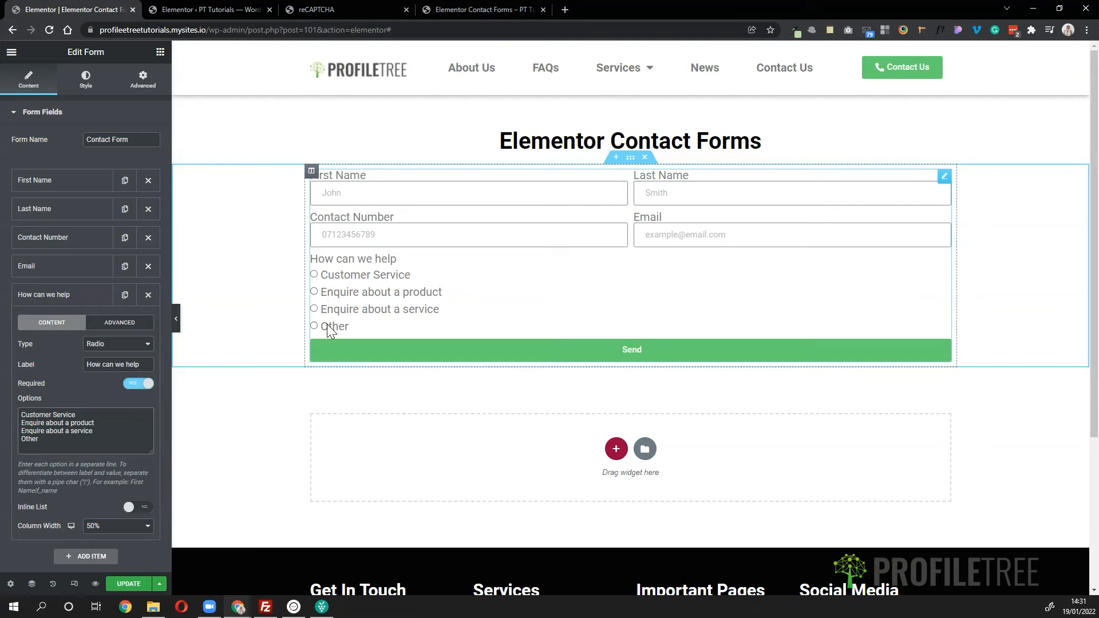
# - Lay the options inline at full width, switch to Select, and test the preview dropdown
pyautogui.click(135, 510)
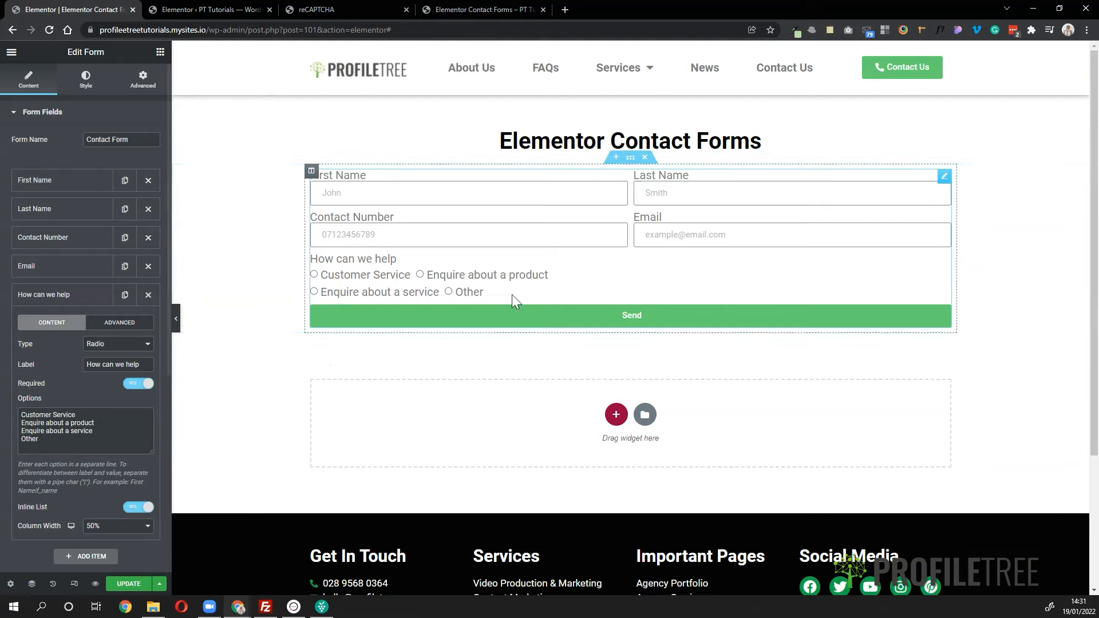
pyautogui.click(140, 534)
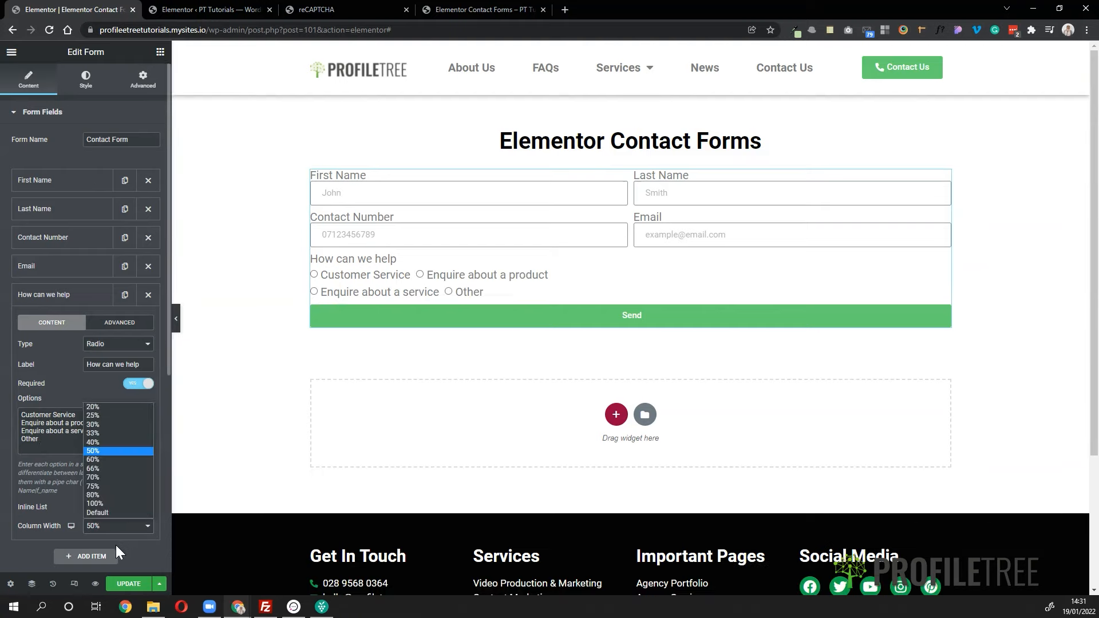
pyautogui.click(105, 511)
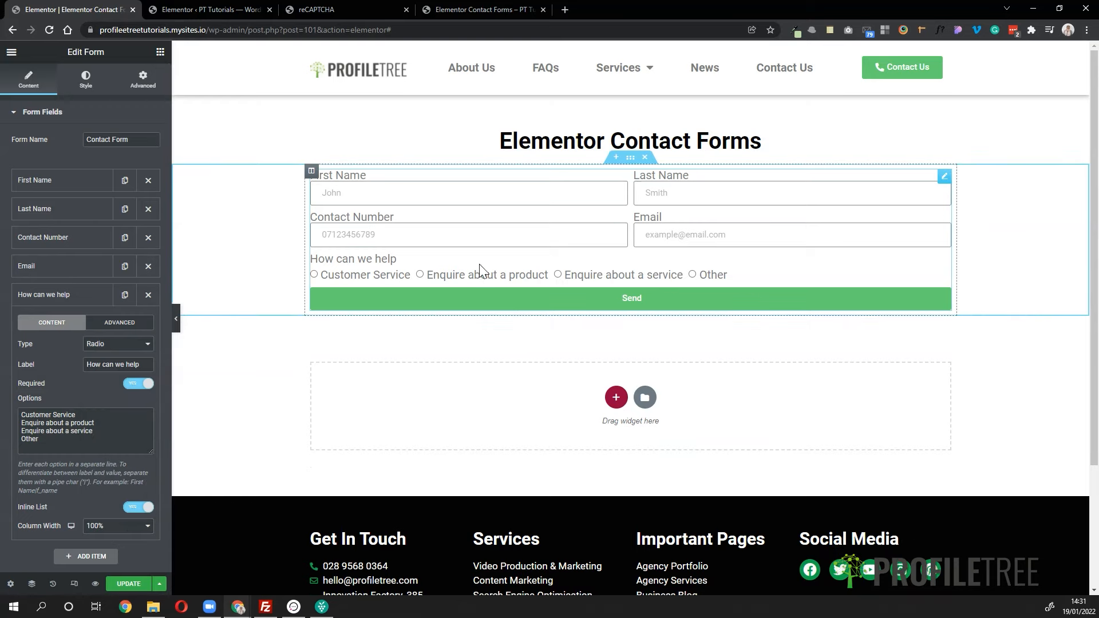
pyautogui.click(118, 346)
pyautogui.click(104, 408)
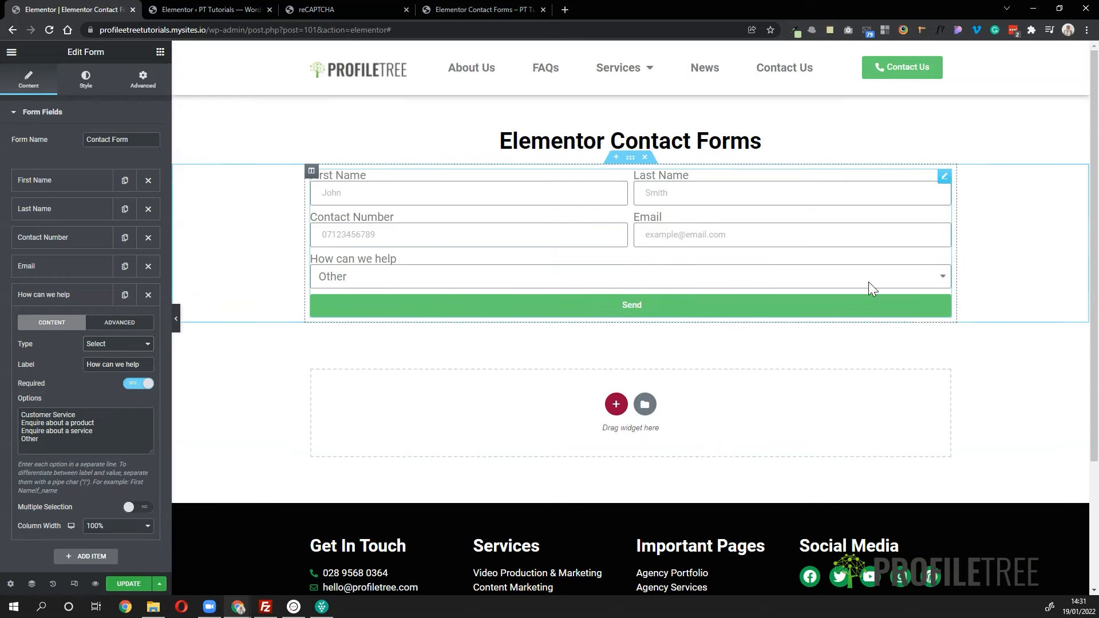
pyautogui.click(940, 281)
pyautogui.click(708, 325)
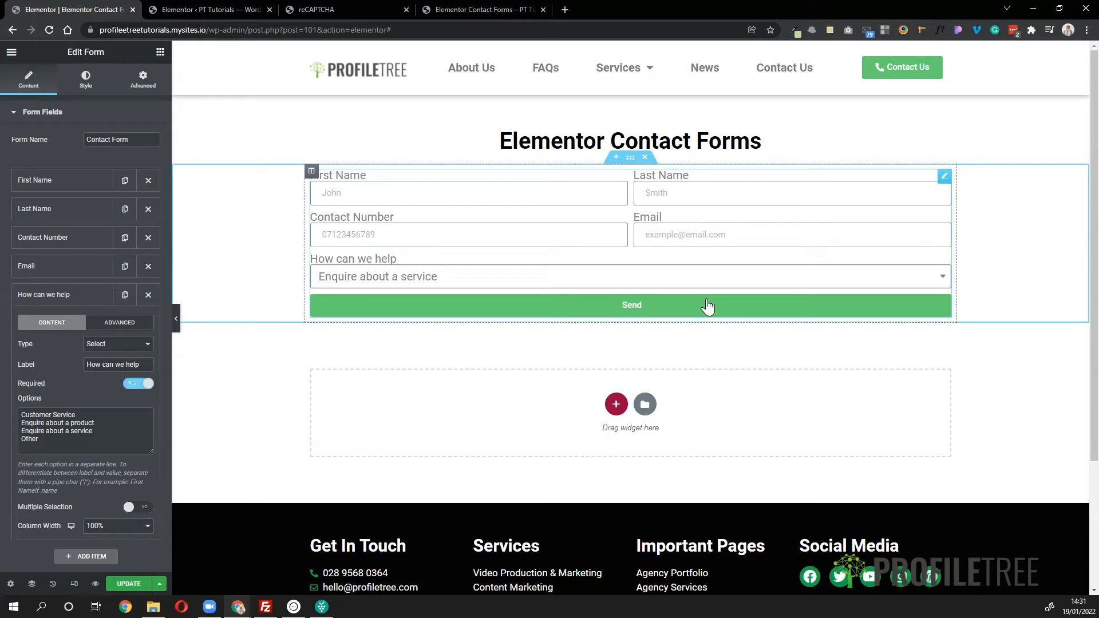
# - Test How can we help as checkboxes, revert it to Select, and duplicate it
pyautogui.click(120, 351)
pyautogui.click(123, 420)
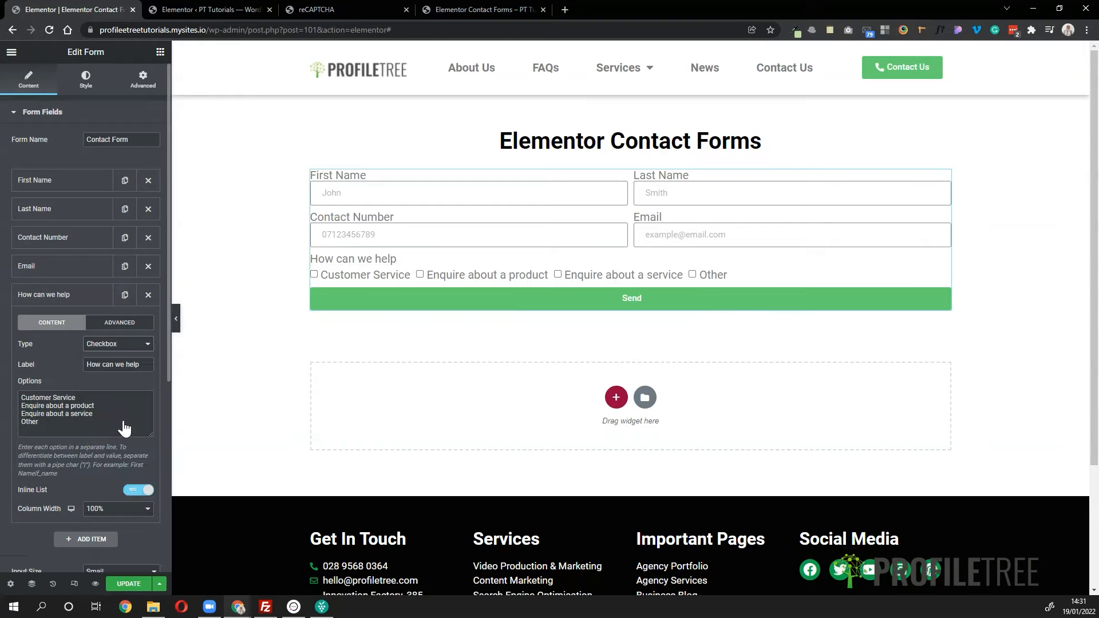
pyautogui.click(420, 275)
pyautogui.click(557, 275)
pyautogui.click(457, 275)
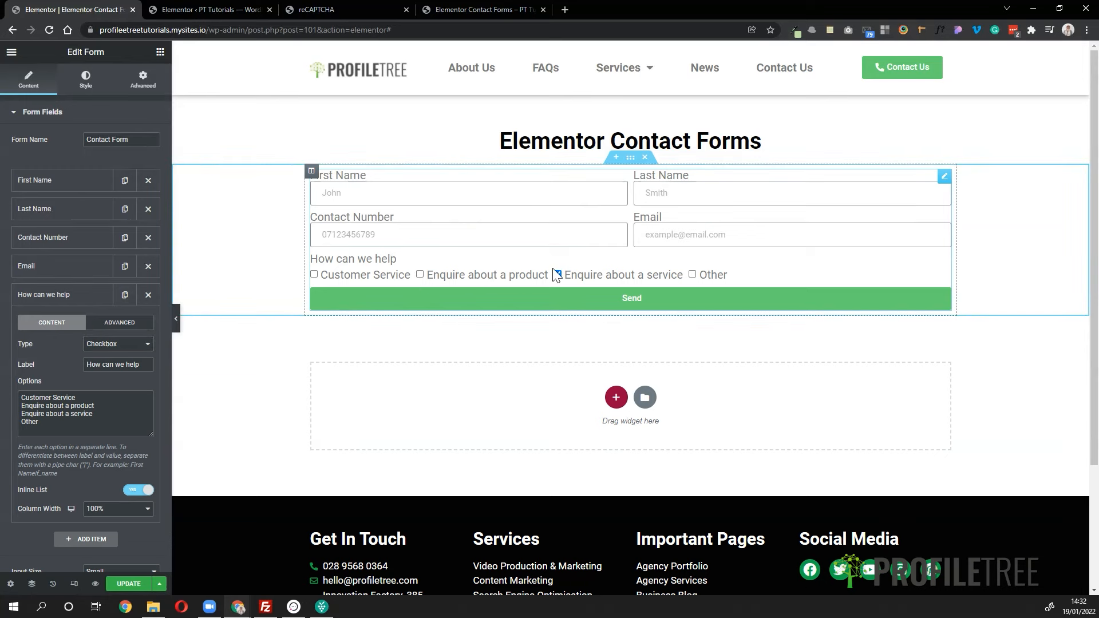
pyautogui.click(564, 276)
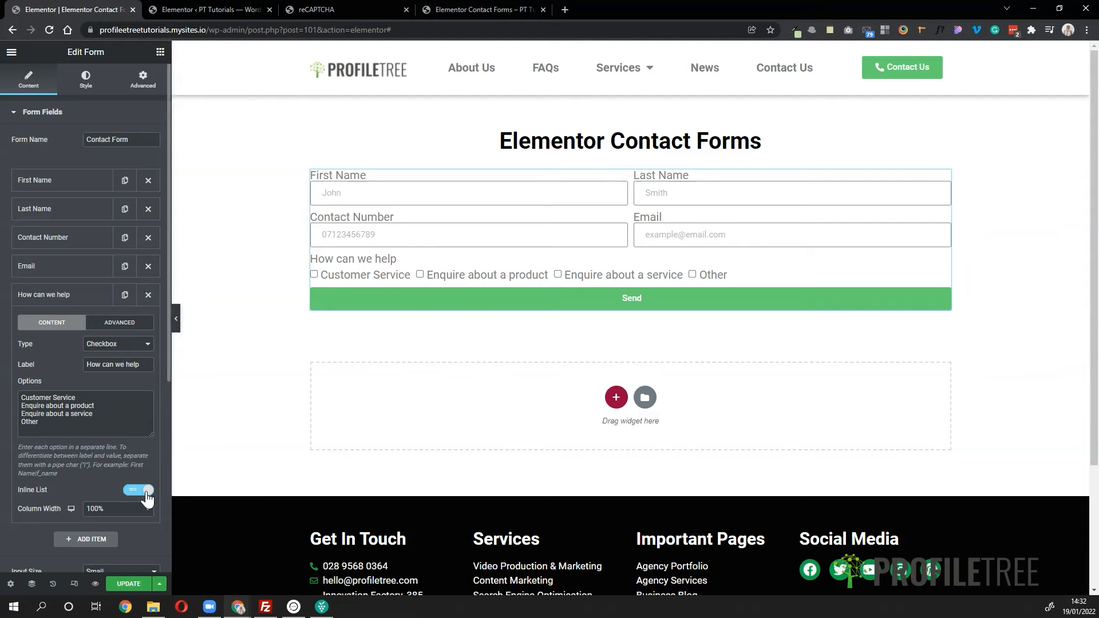
pyautogui.click(126, 345)
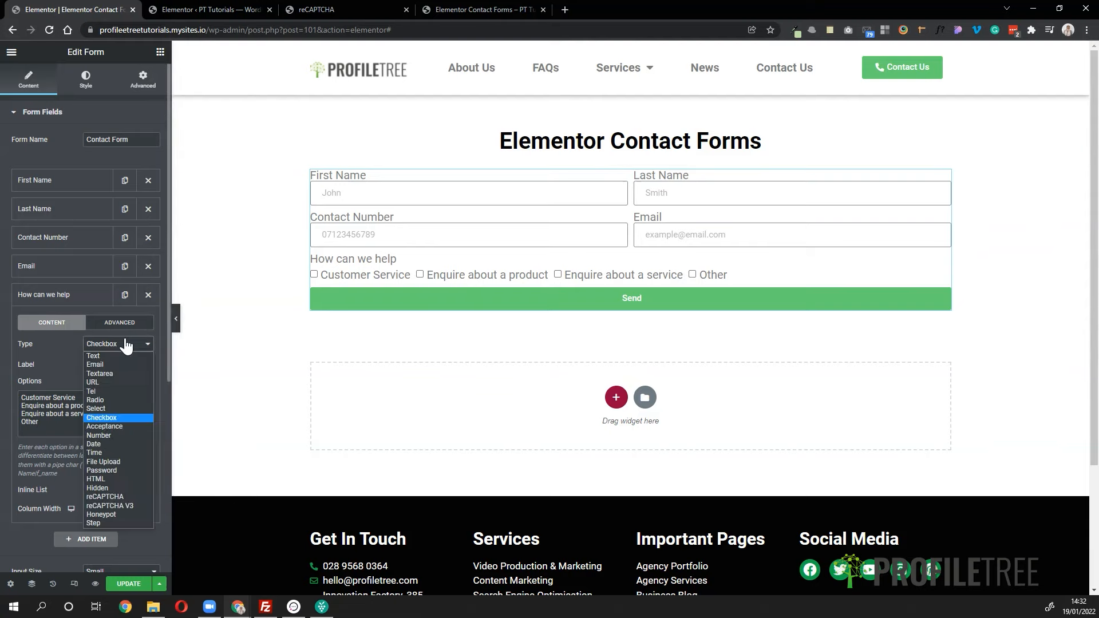
pyautogui.click(113, 407)
pyautogui.click(78, 295)
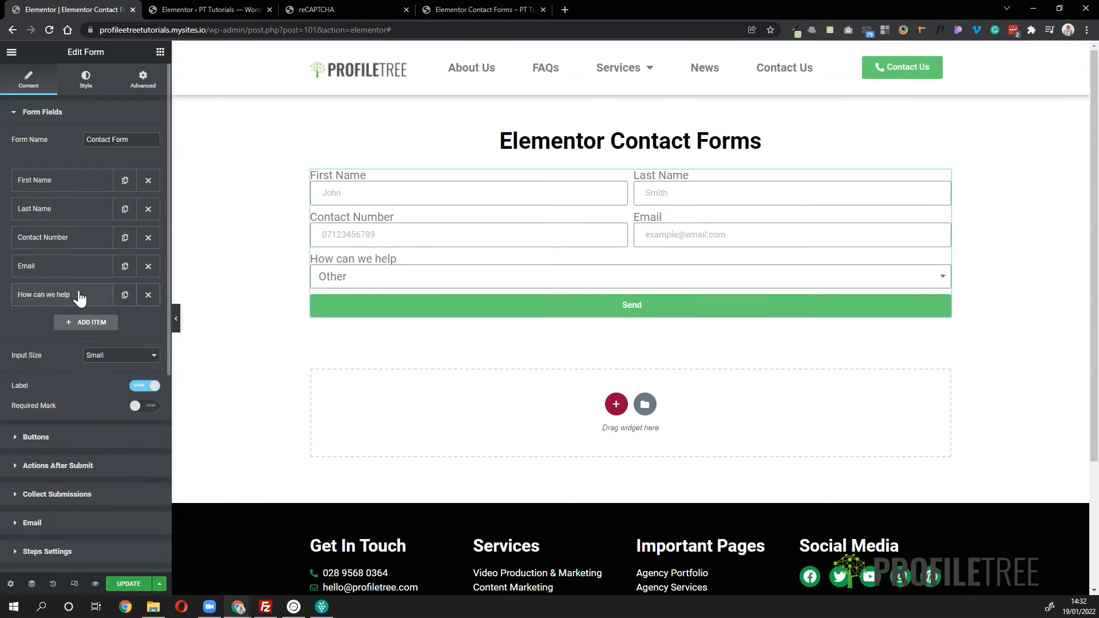
pyautogui.click(125, 295)
# - Make the copy an optional Textarea labelled 'Additional Information' with an empty placeholder
pyautogui.click(75, 331)
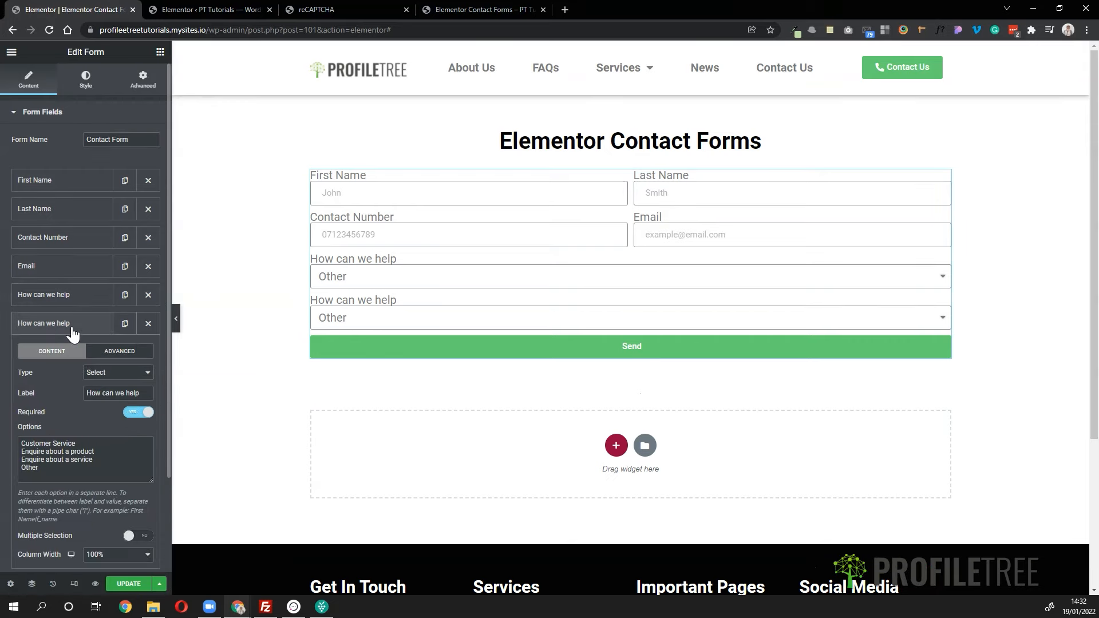
pyautogui.click(114, 374)
pyautogui.click(112, 402)
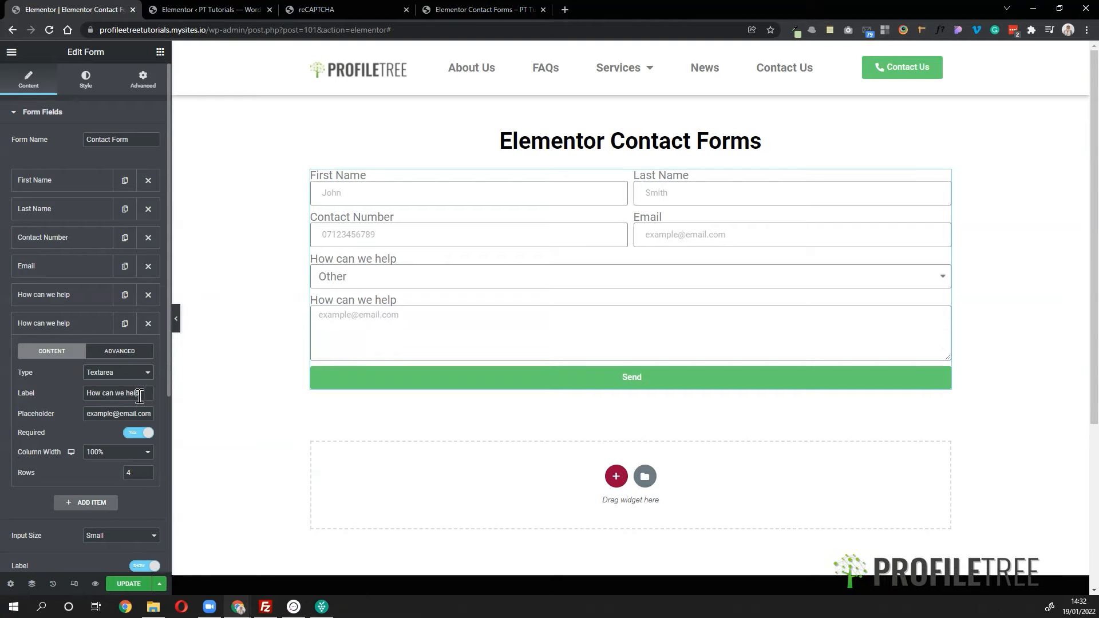
pyautogui.moveTo(142, 394); pyautogui.dragTo(75, 396)
pyautogui.write('A')
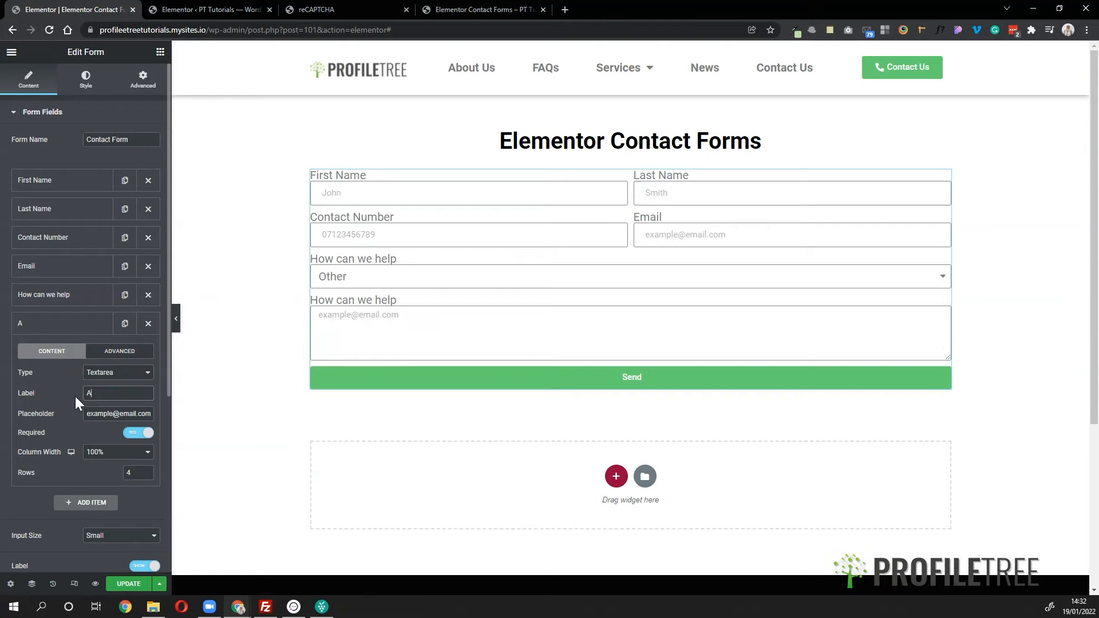
pyautogui.write('dditona')
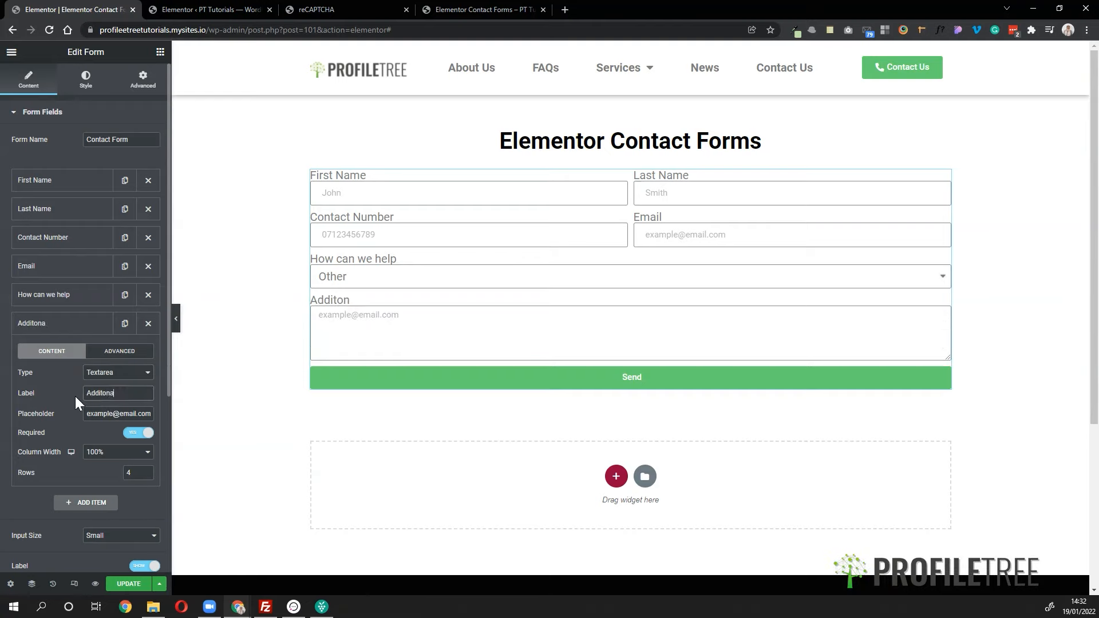
pyautogui.write('l Information')
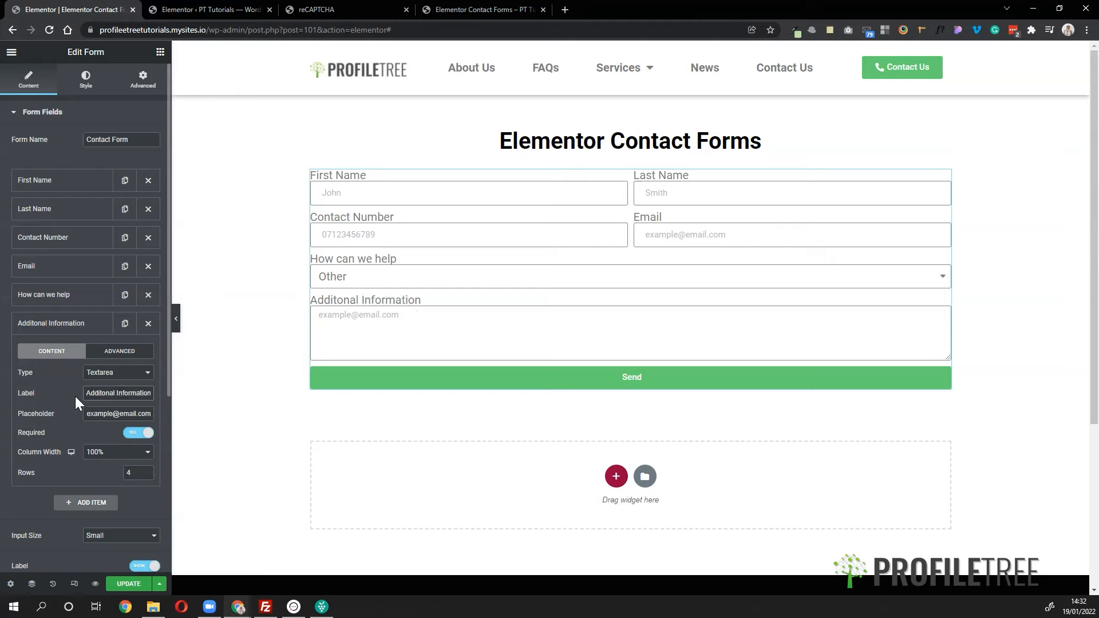
pyautogui.rightClick(114, 394)
pyautogui.click(122, 397)
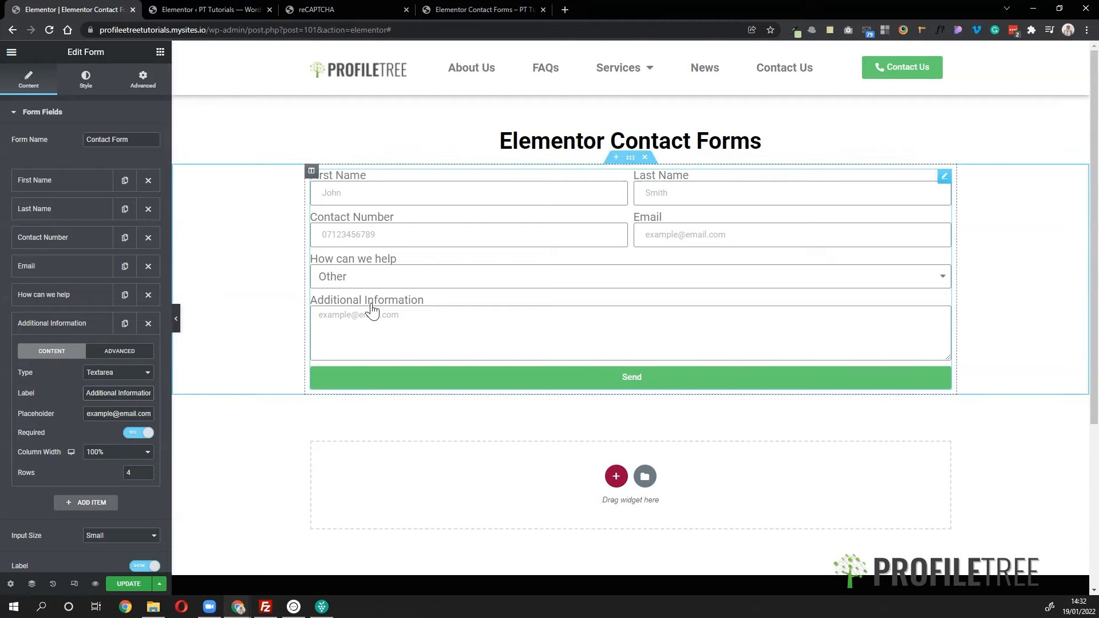
pyautogui.tripleClick(137, 414)
pyautogui.press('BackSpace')
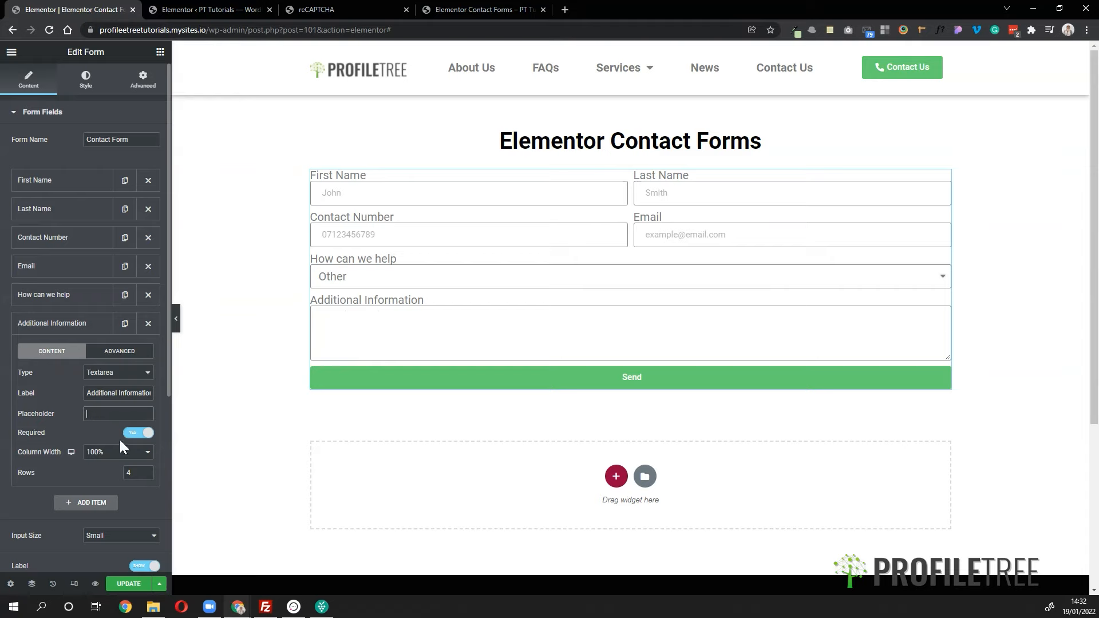
pyautogui.click(138, 433)
# - Add a new Item #8 of type Step, so Send becomes a Next button
pyautogui.click(89, 327)
pyautogui.click(92, 356)
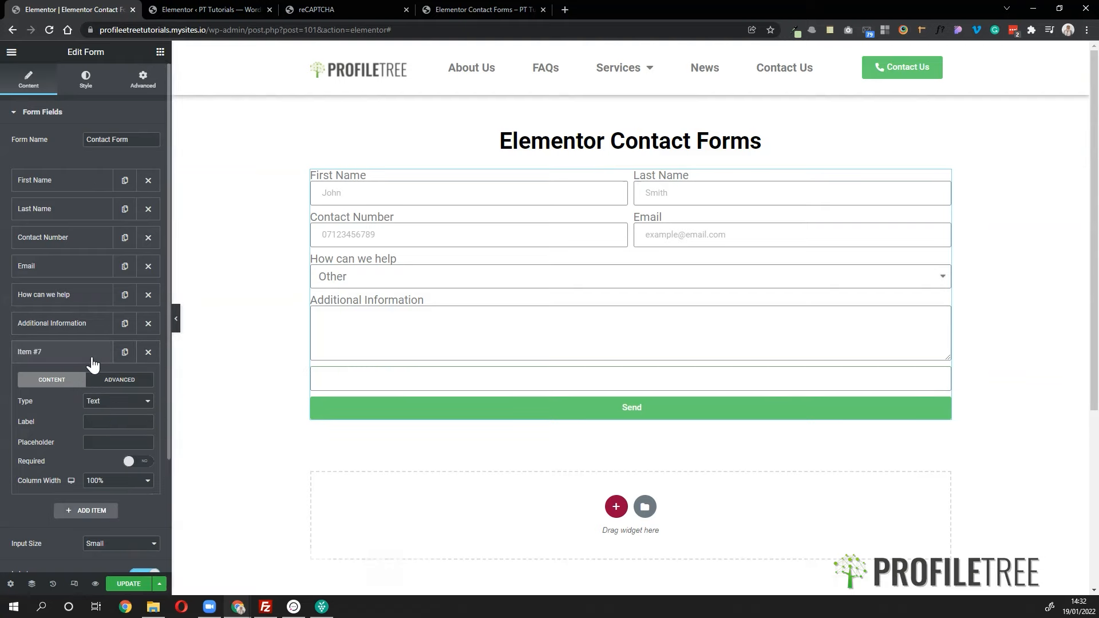
pyautogui.click(111, 404)
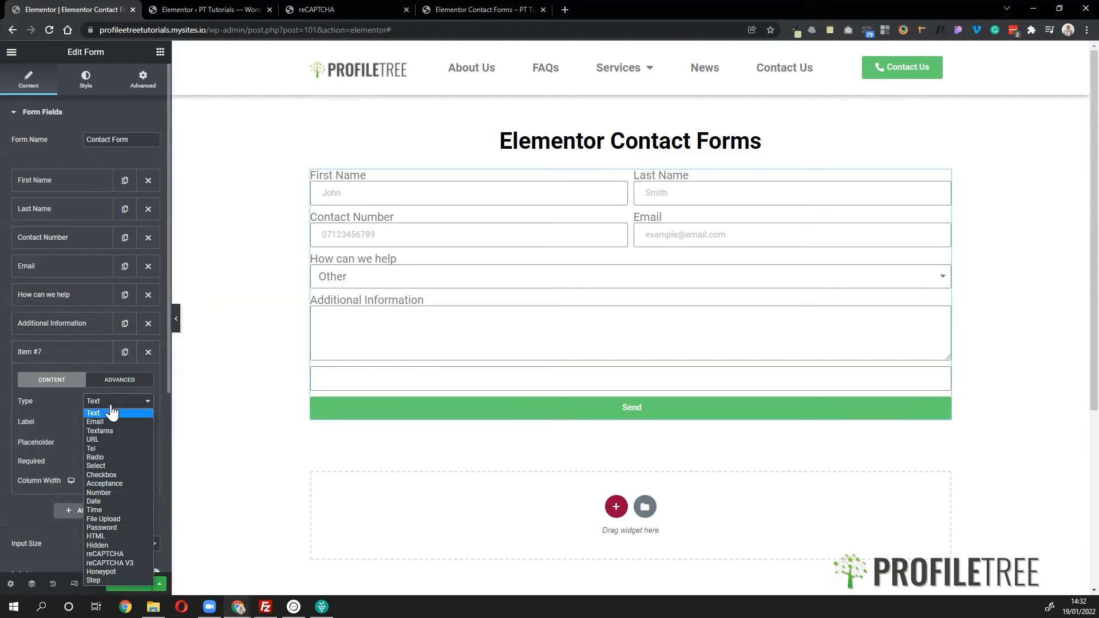
pyautogui.click(103, 580)
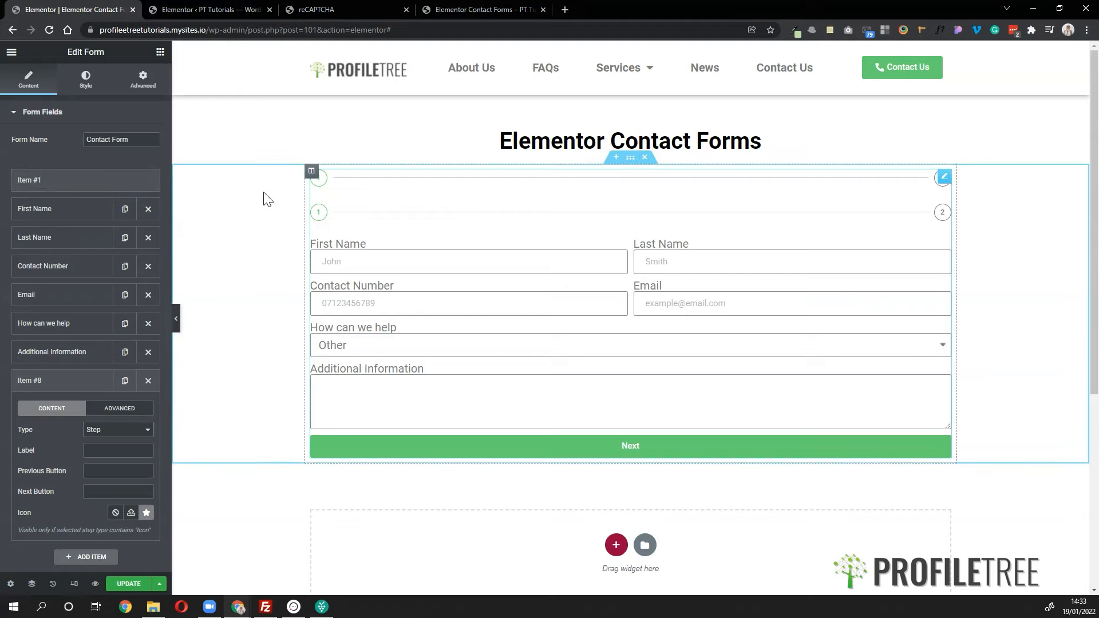
# - Duplicate the step field, then delete the extra third step
pyautogui.click(62, 388)
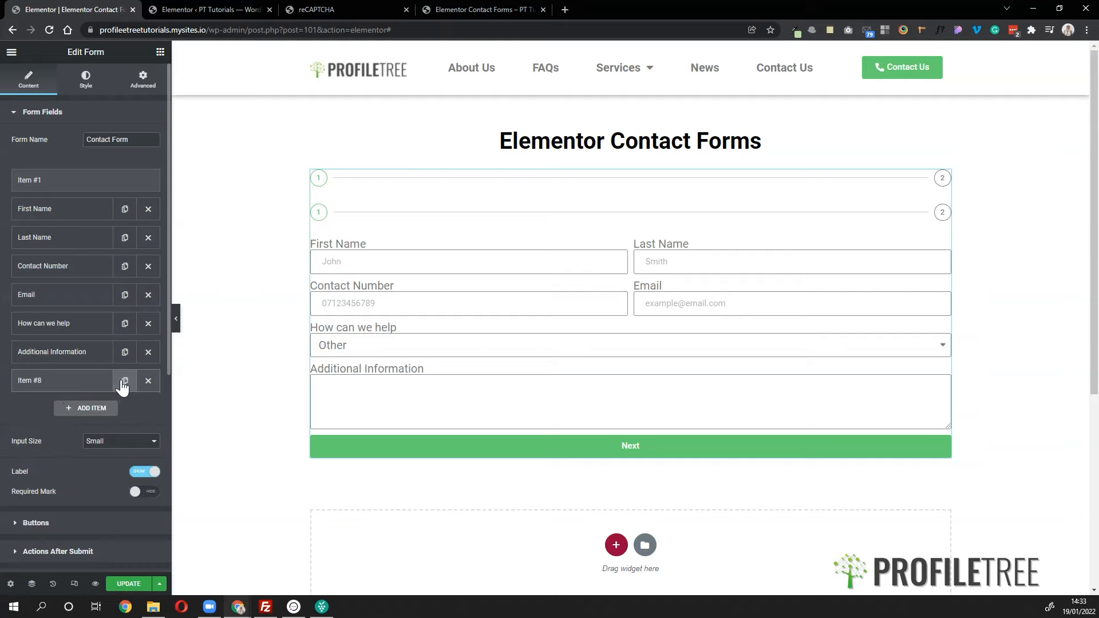
pyautogui.click(125, 381)
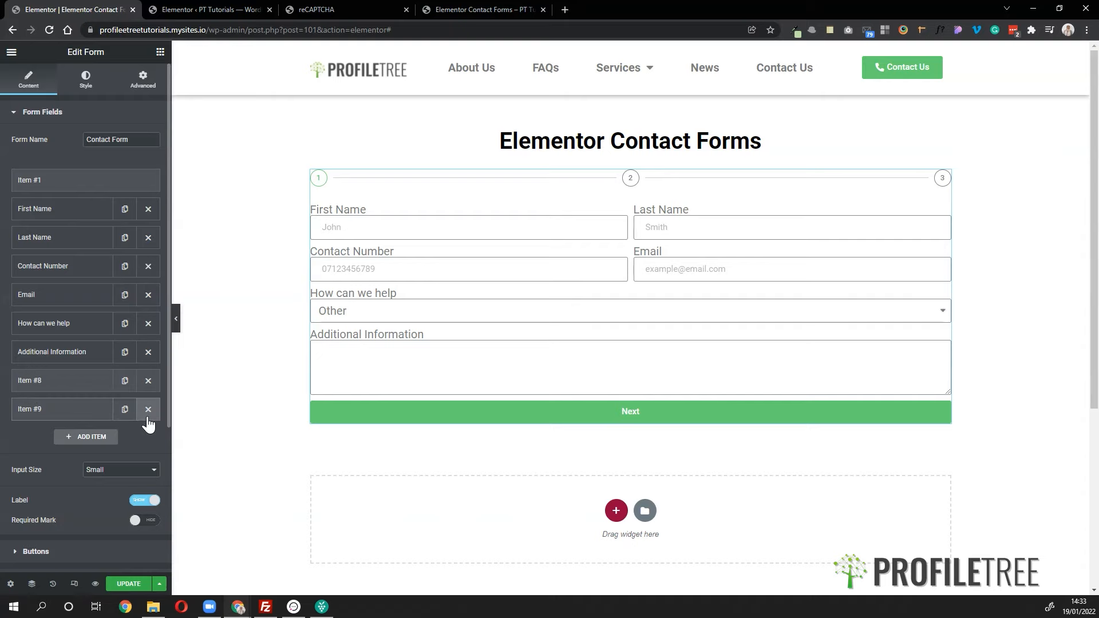
pyautogui.click(148, 418)
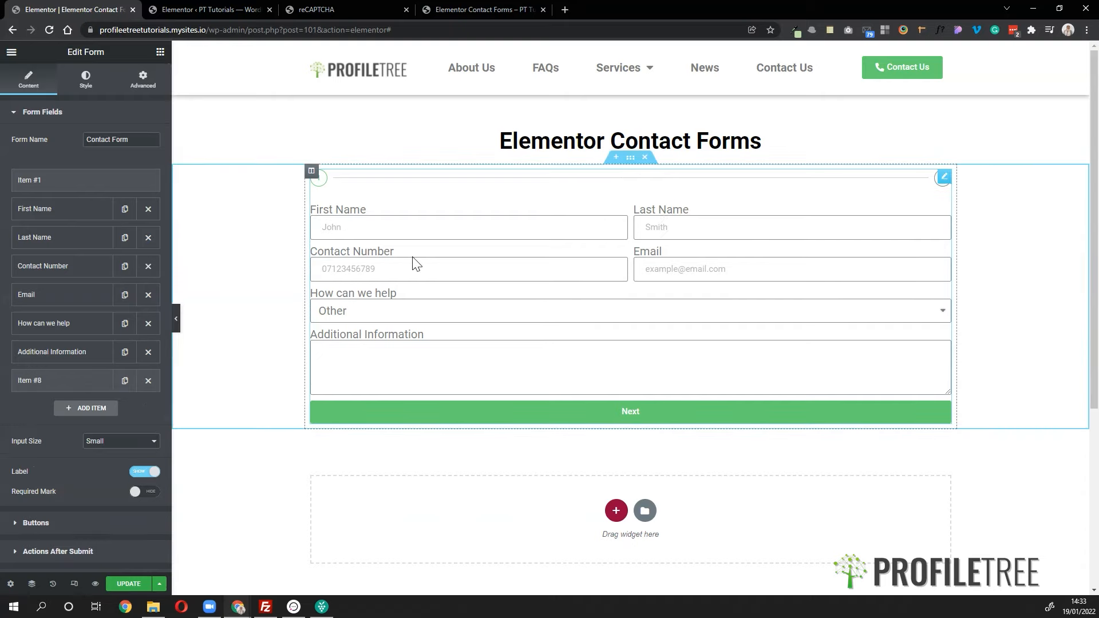
# - Label the first step 'Contact Information' and move the second step below the Email field
pyautogui.click(60, 182)
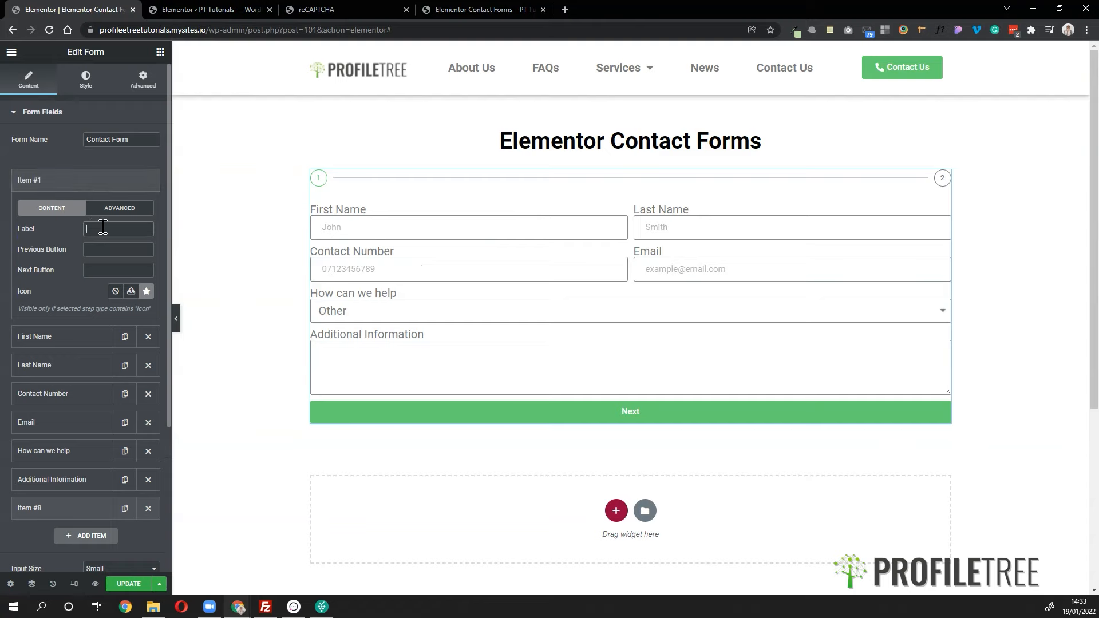
pyautogui.write('Cona')
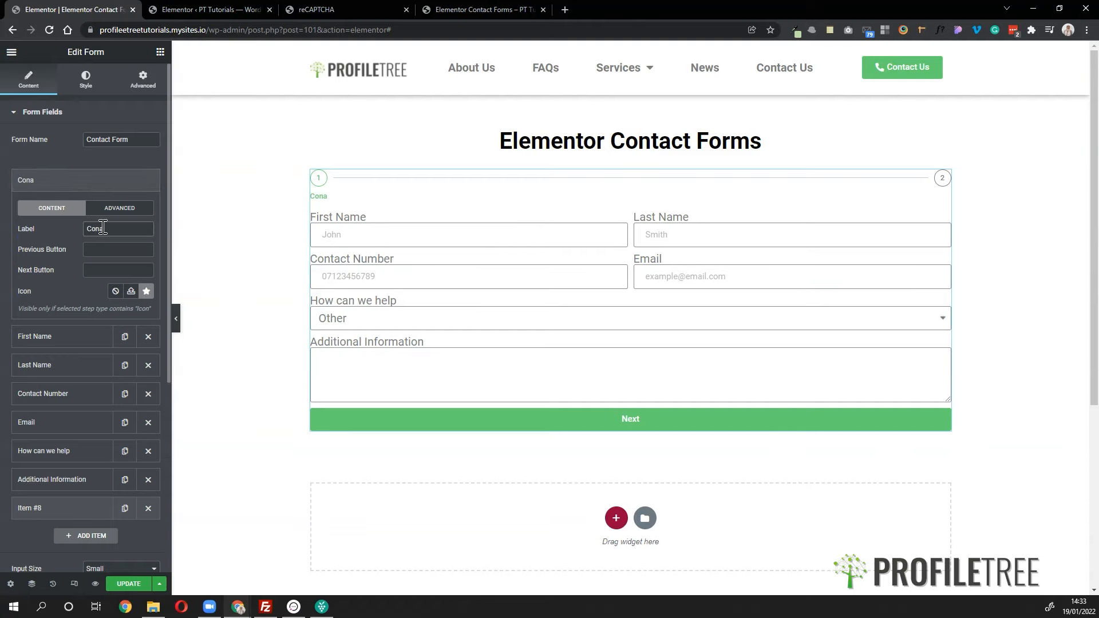
pyautogui.press('BackSpace')
pyautogui.write('tact Inform')
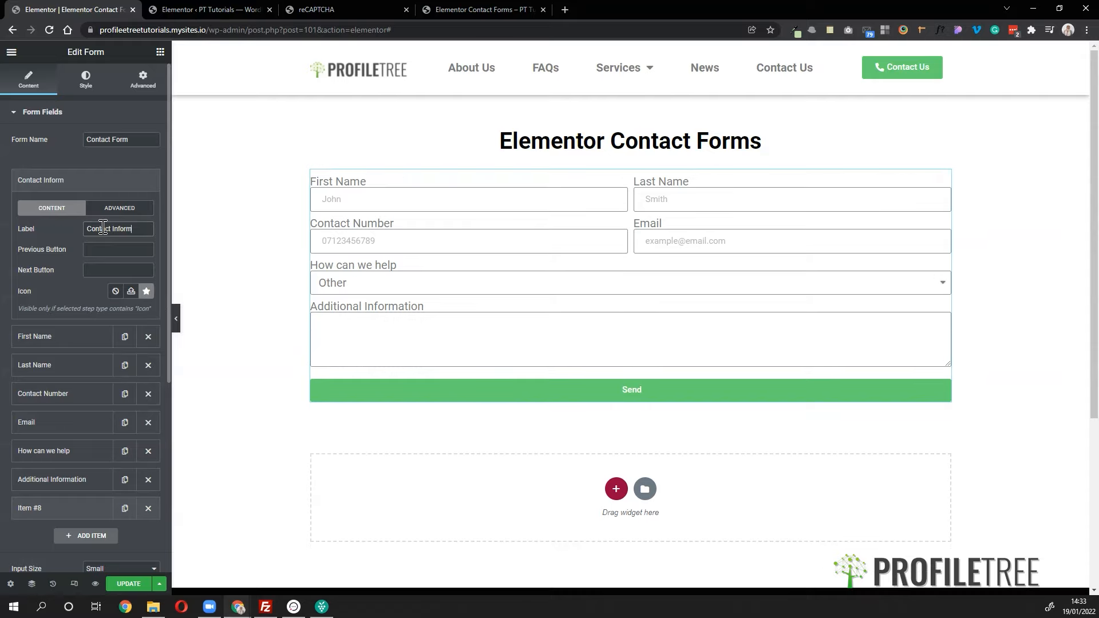
pyautogui.write('ation')
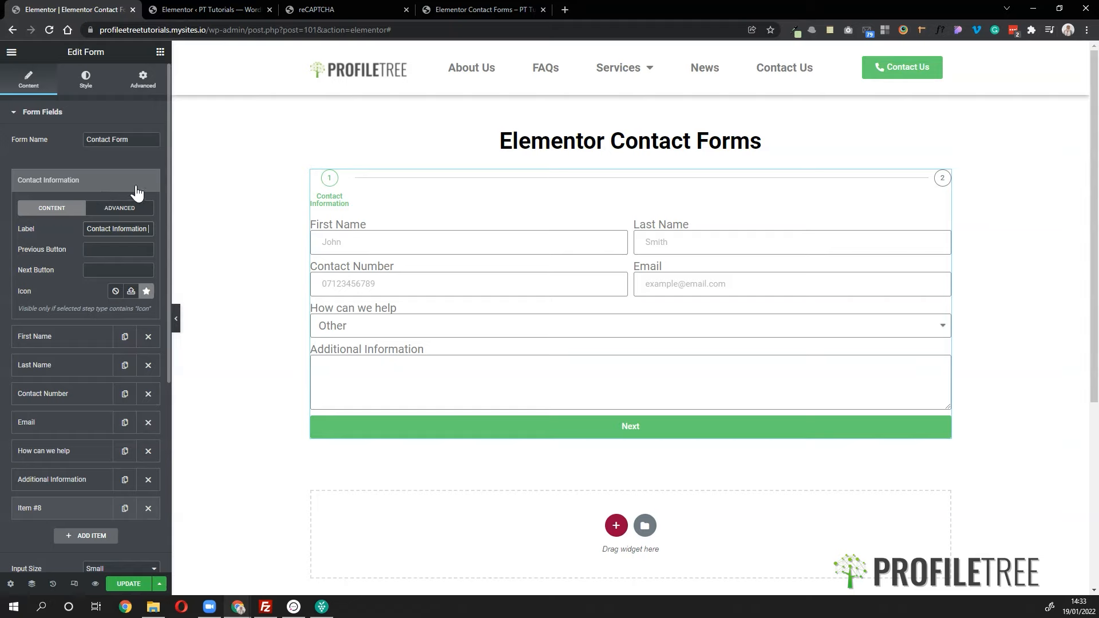
pyautogui.click(71, 182)
pyautogui.moveTo(48, 387); pyautogui.dragTo(54, 331)
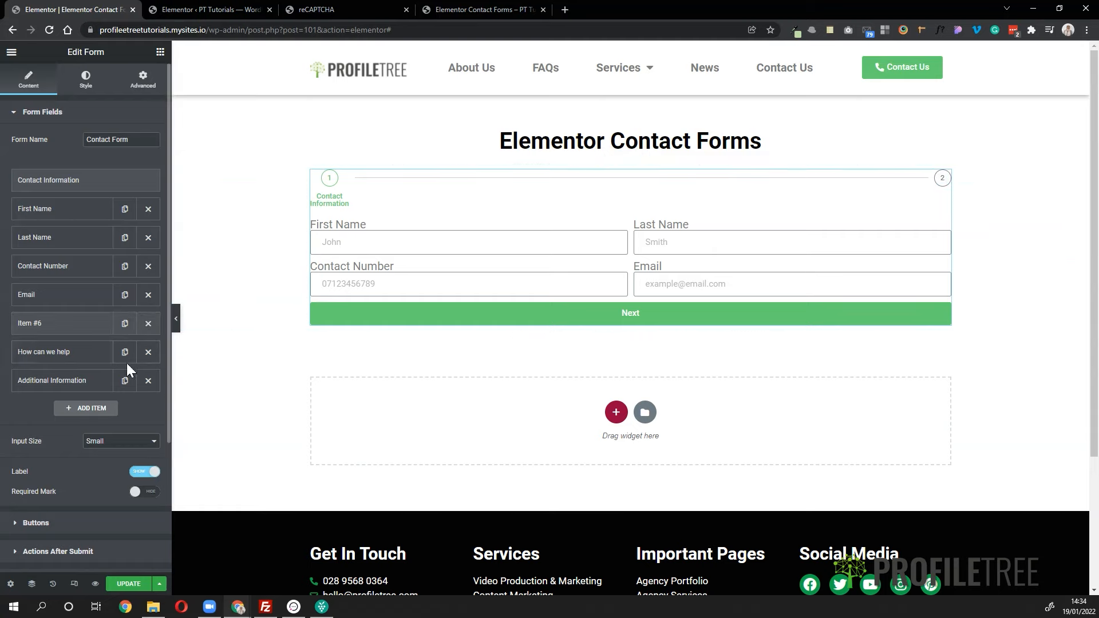
# - Type 'Reason for Enquiry' into the second step field's Label
pyautogui.click(74, 323)
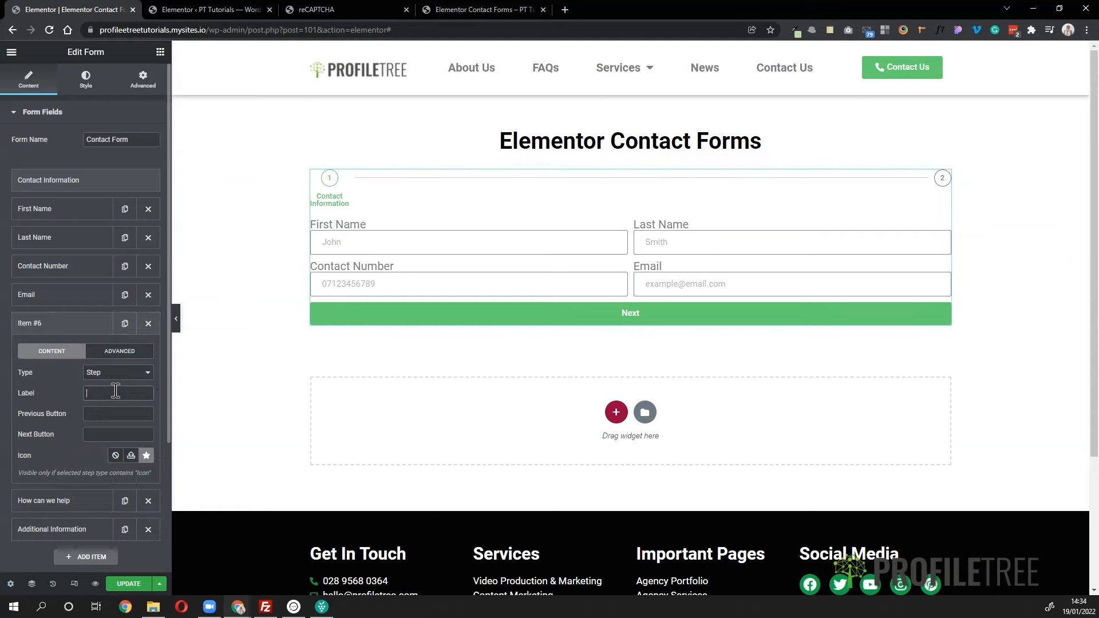
pyautogui.write('Reason f')
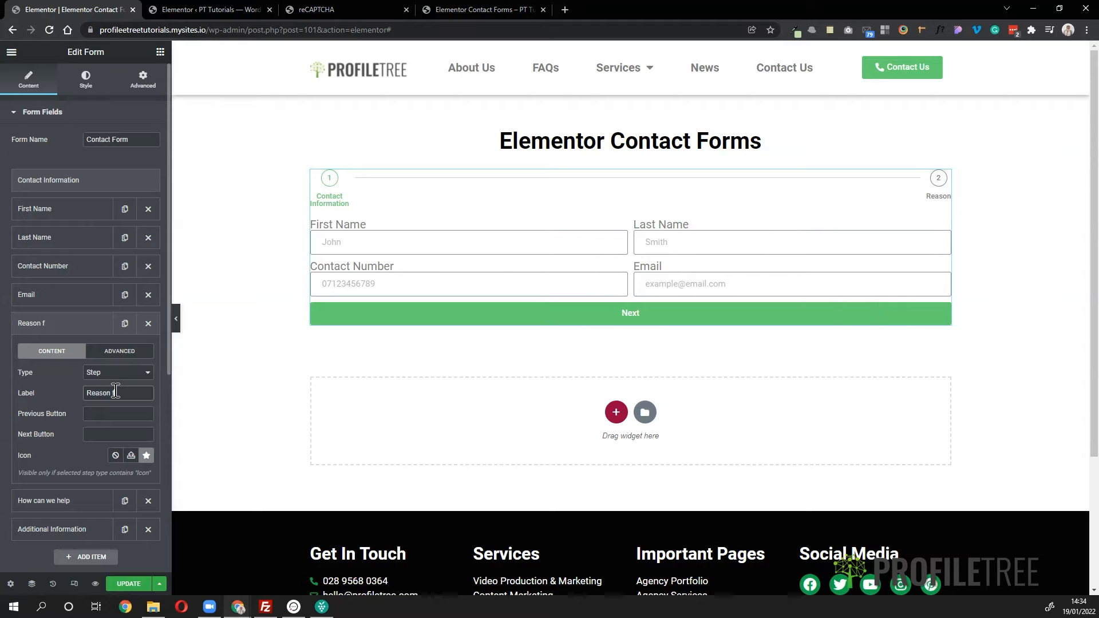
pyautogui.write('or Qn')
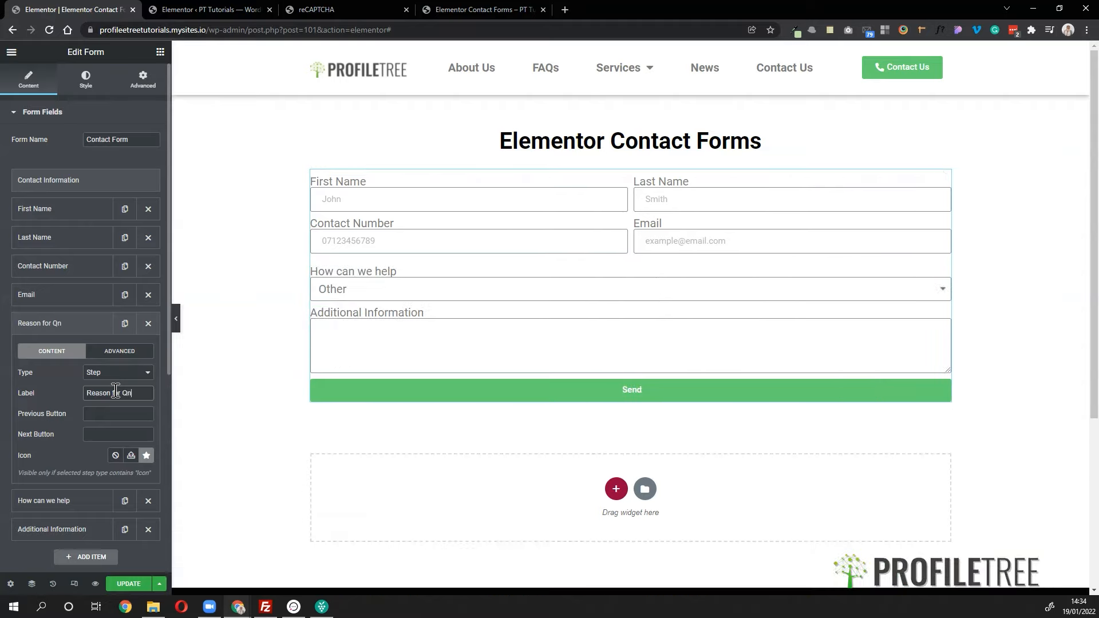
pyautogui.press('BackSpace')
pyautogui.press('BackSpace')
pyautogui.write('Enquiry')
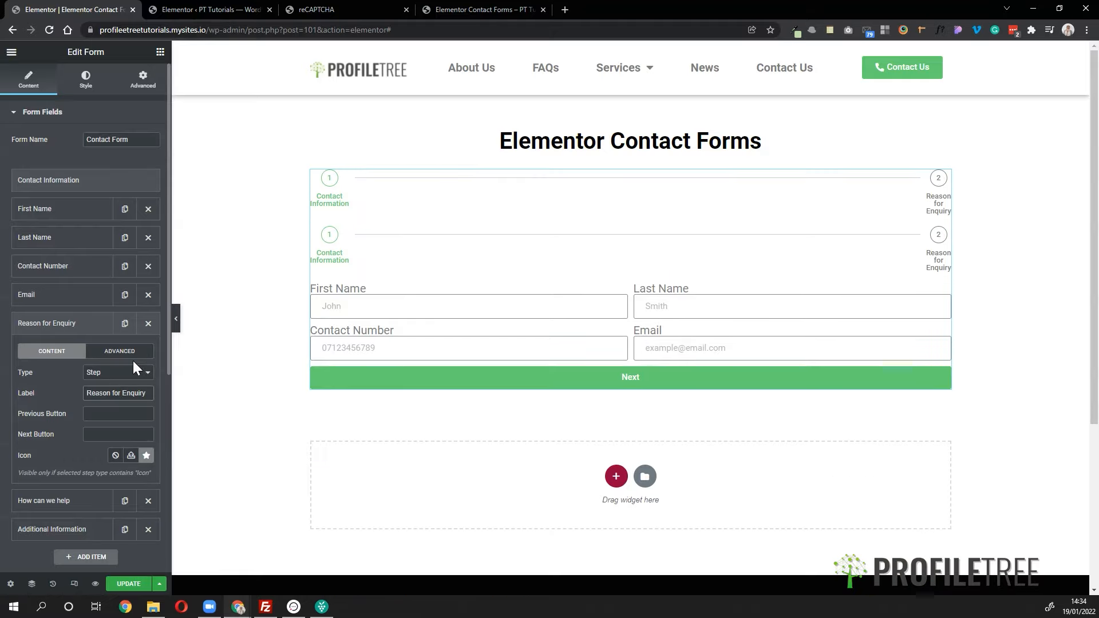
pyautogui.click(75, 331)
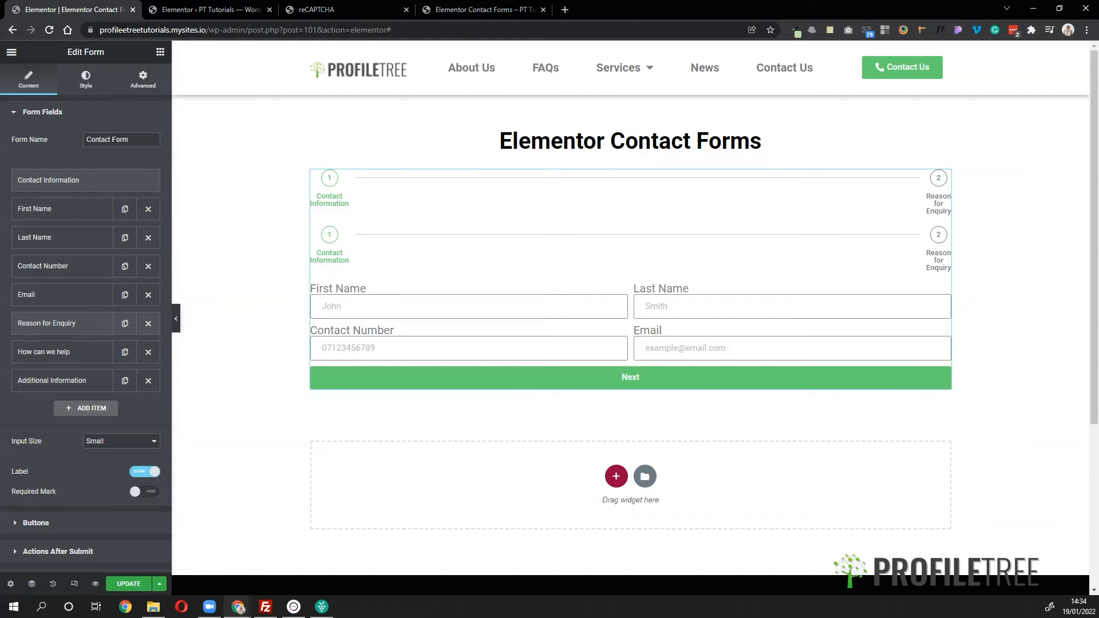
pyautogui.click(57, 323)
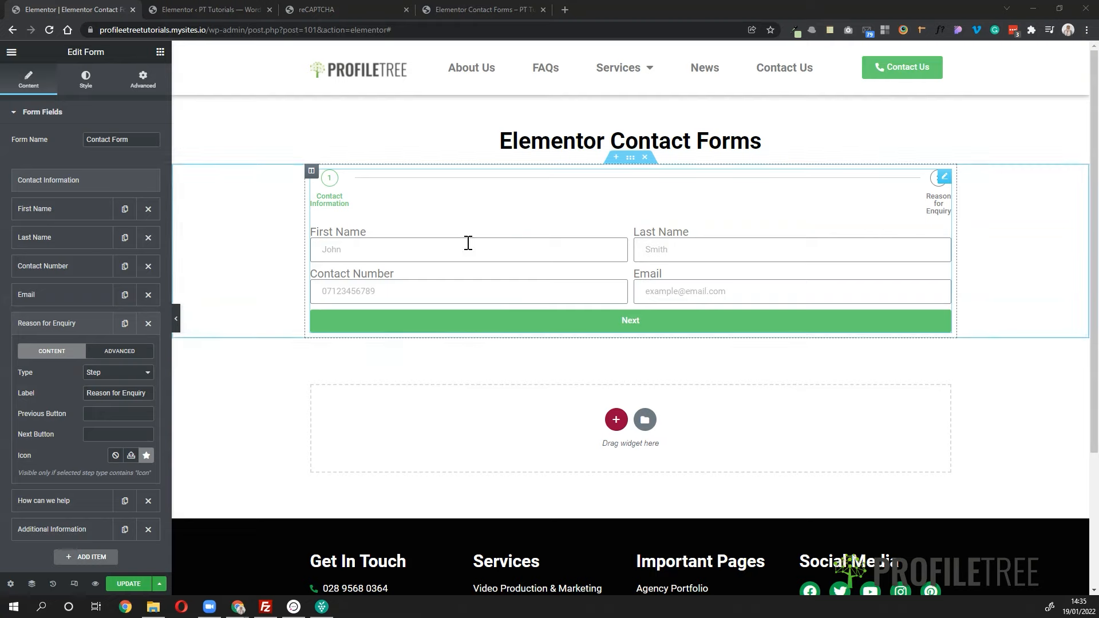
pyautogui.click(407, 251)
pyautogui.click(360, 278)
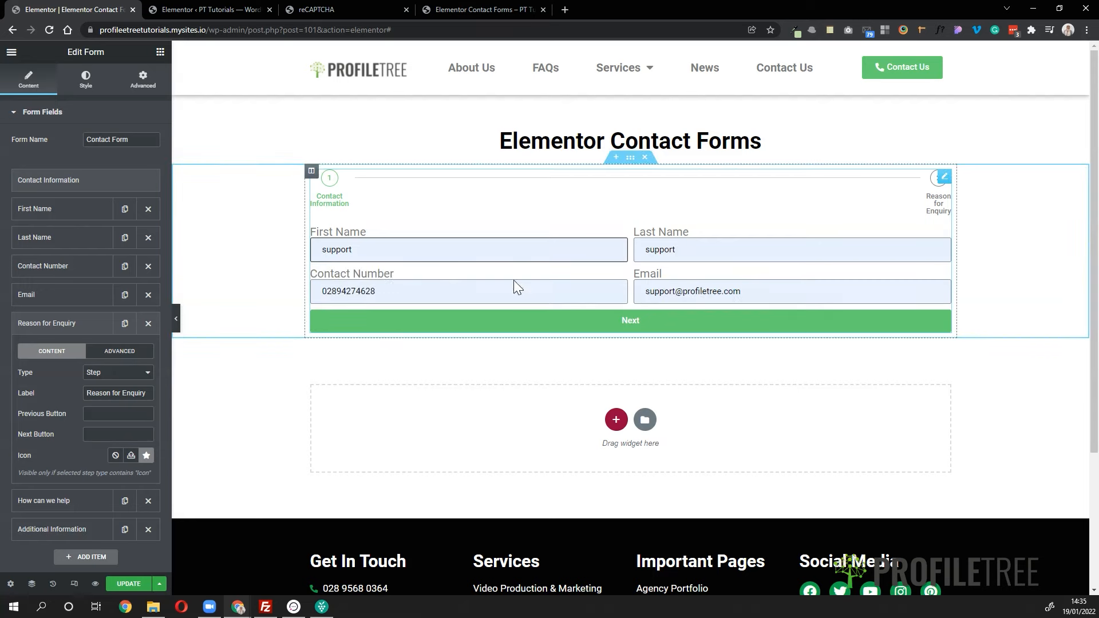
pyautogui.click(623, 326)
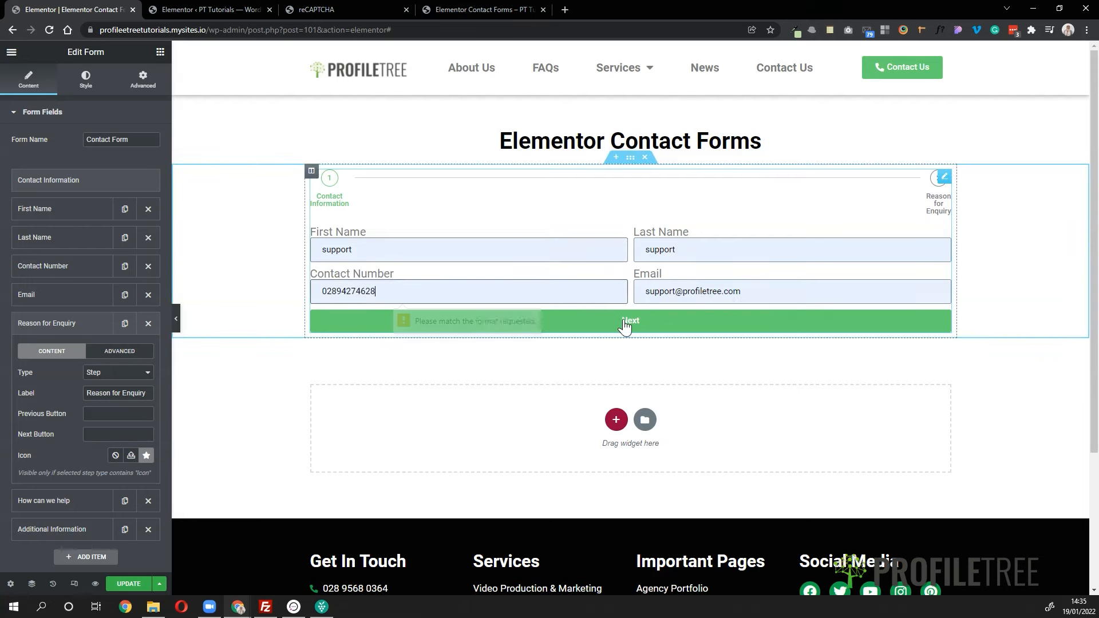
pyautogui.click(502, 285)
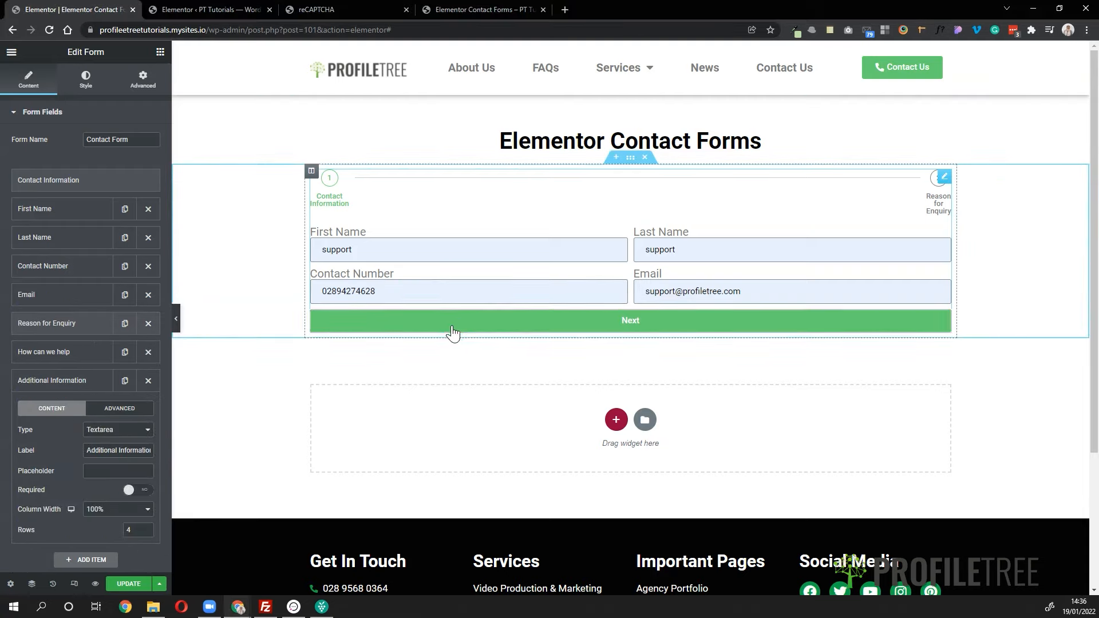
pyautogui.click(454, 328)
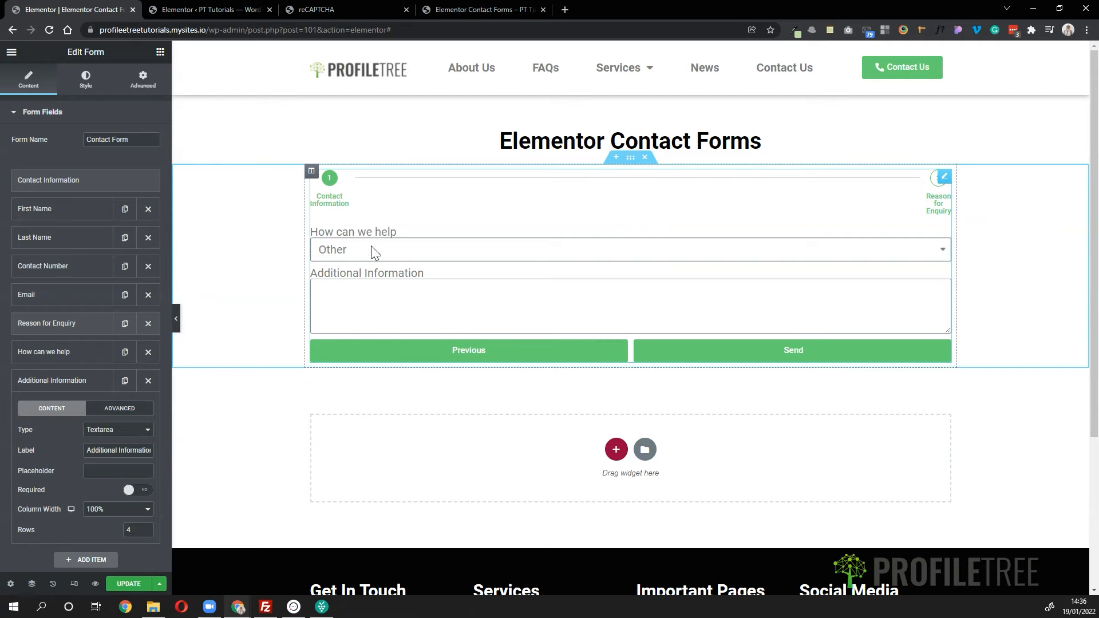
pyautogui.click(461, 358)
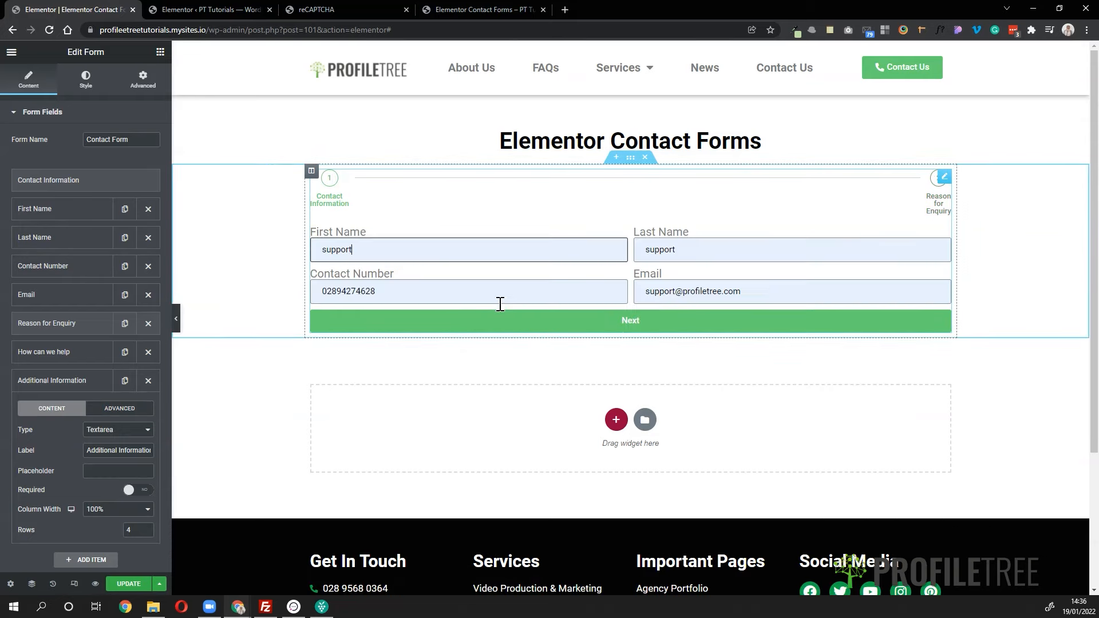
pyautogui.click(512, 323)
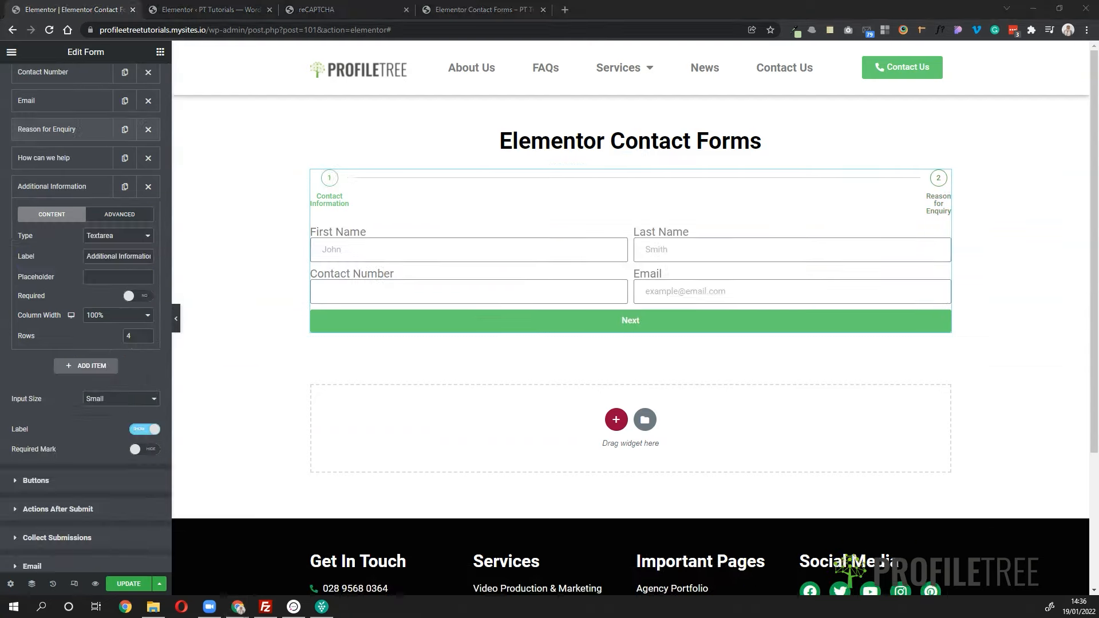
# - Try Medium and Extra Small input sizes, then leave the form fields at Small
pyautogui.scroll(-5, 102, 263)
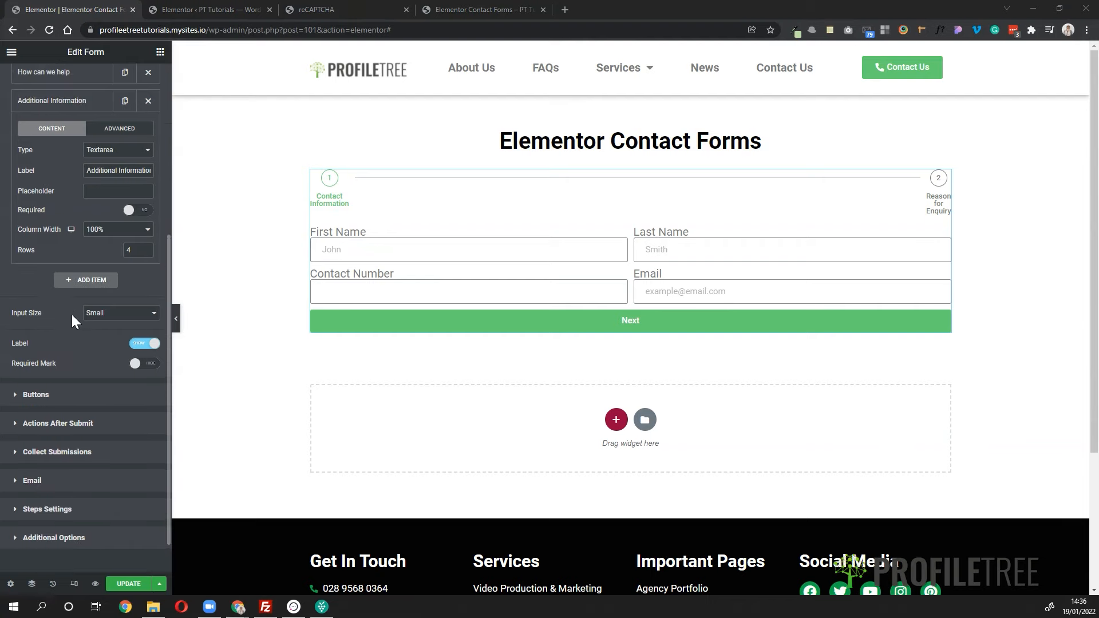
pyautogui.click(126, 313)
pyautogui.click(119, 343)
pyautogui.click(115, 314)
pyautogui.click(111, 324)
pyautogui.click(116, 314)
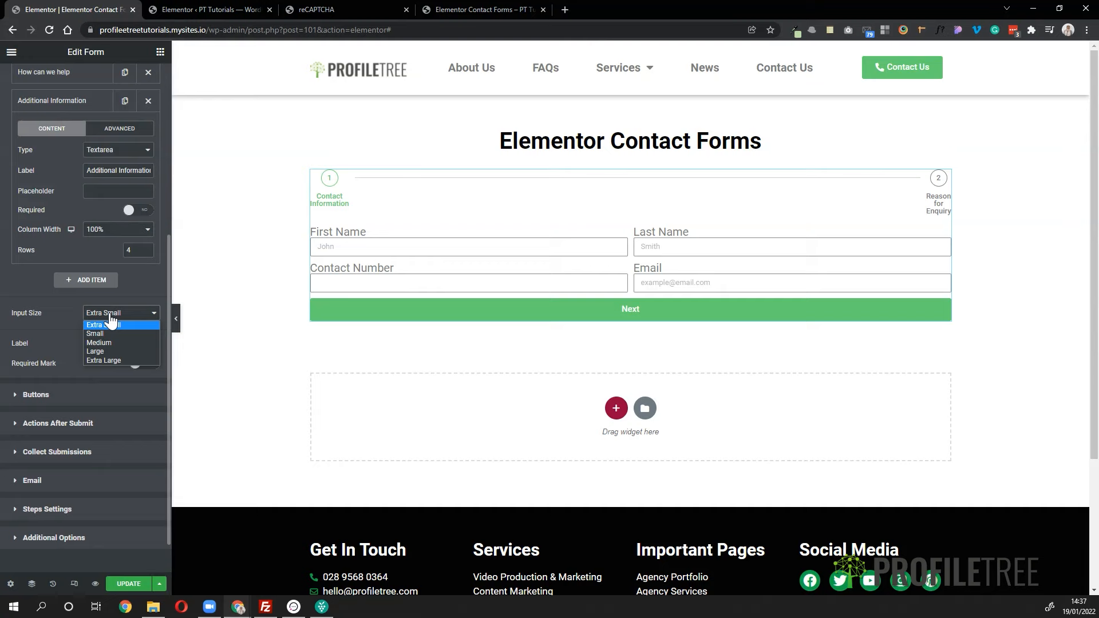
pyautogui.click(104, 334)
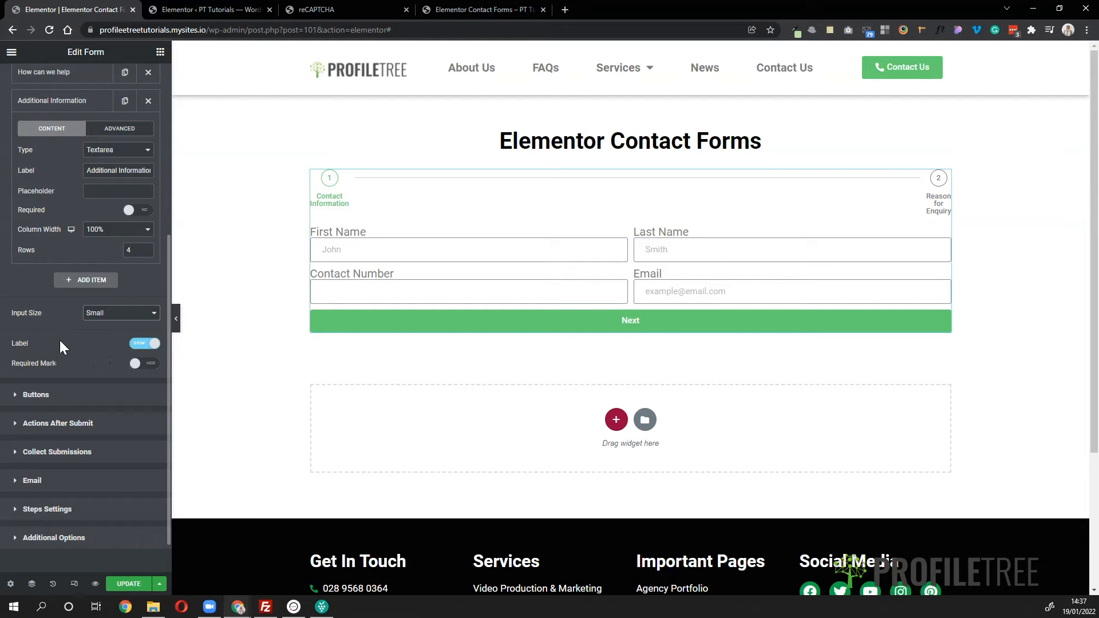
# - Keep field labels shown and set Required Mark to Show
pyautogui.click(145, 345)
pyautogui.click(145, 345)
pyautogui.click(145, 367)
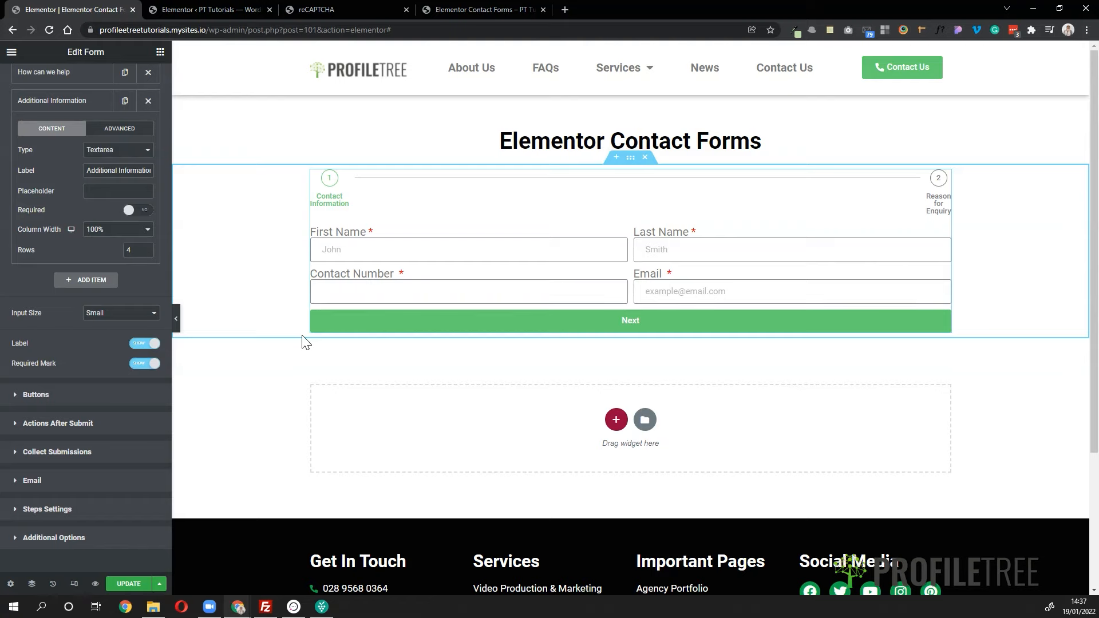
# - Keep the form buttons at Small size and set their alignment to Center
pyautogui.click(109, 397)
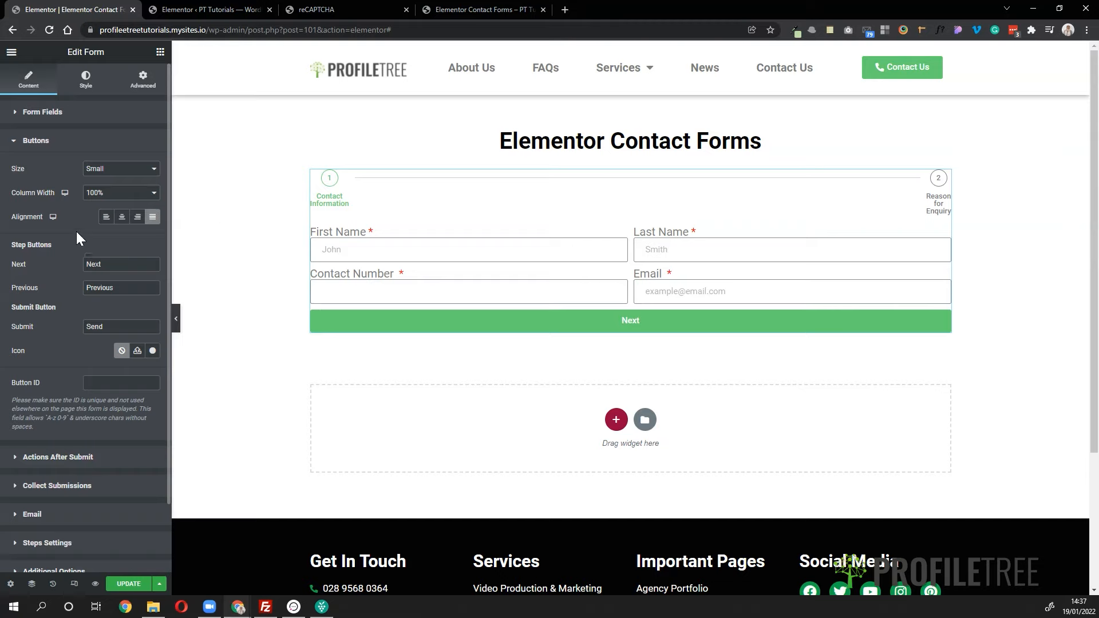
pyautogui.click(126, 172)
pyautogui.click(114, 194)
pyautogui.click(115, 171)
pyautogui.click(112, 204)
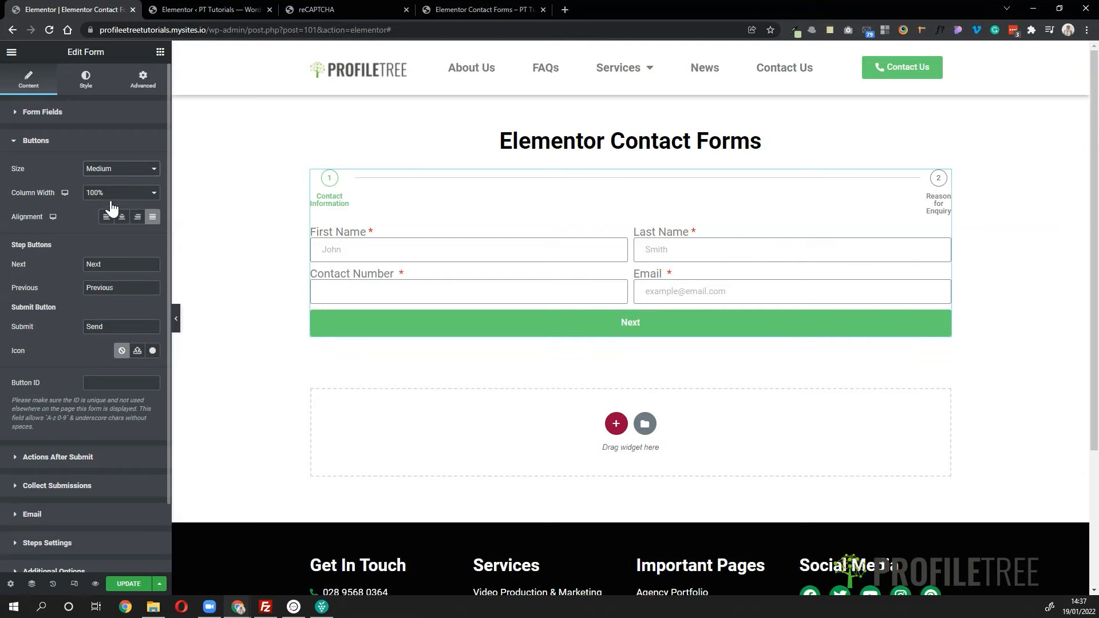
pyautogui.click(115, 172)
pyautogui.click(109, 194)
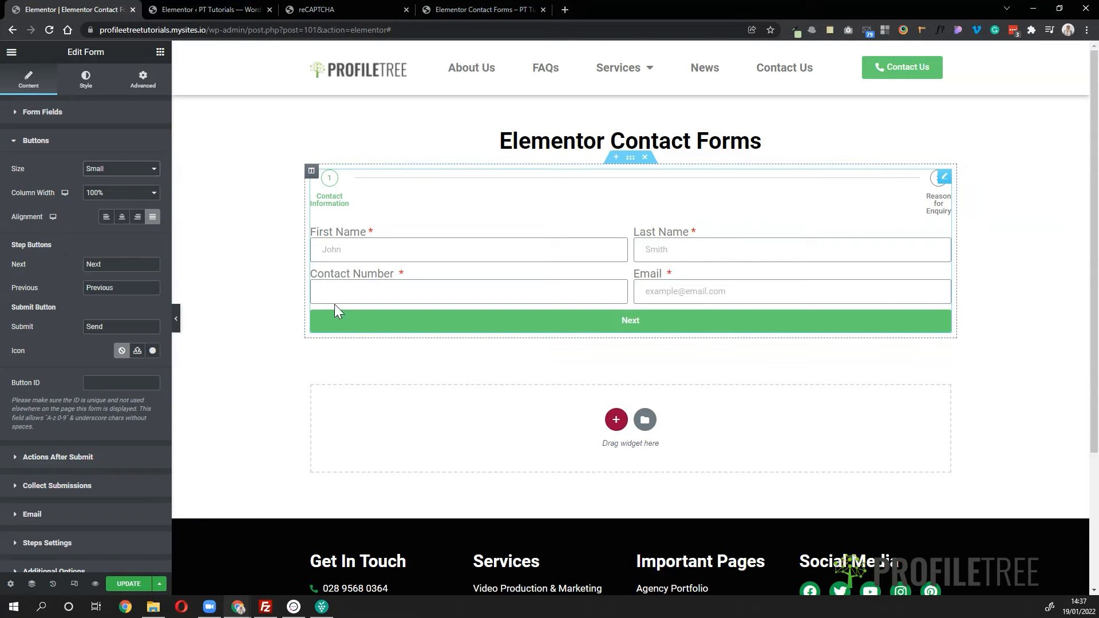
pyautogui.click(122, 220)
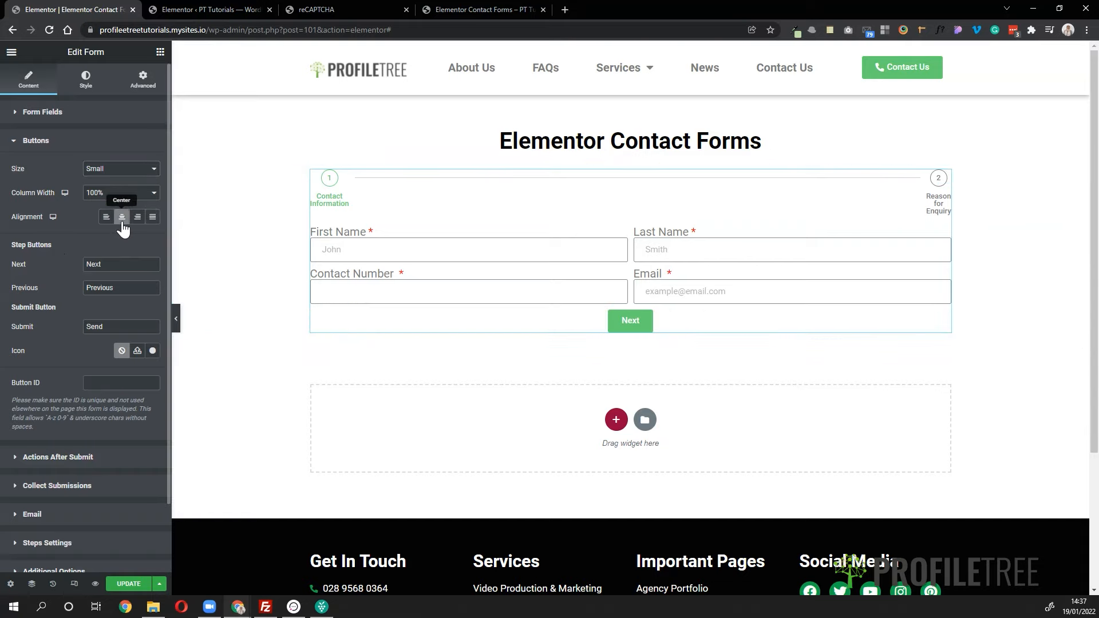
pyautogui.click(136, 223)
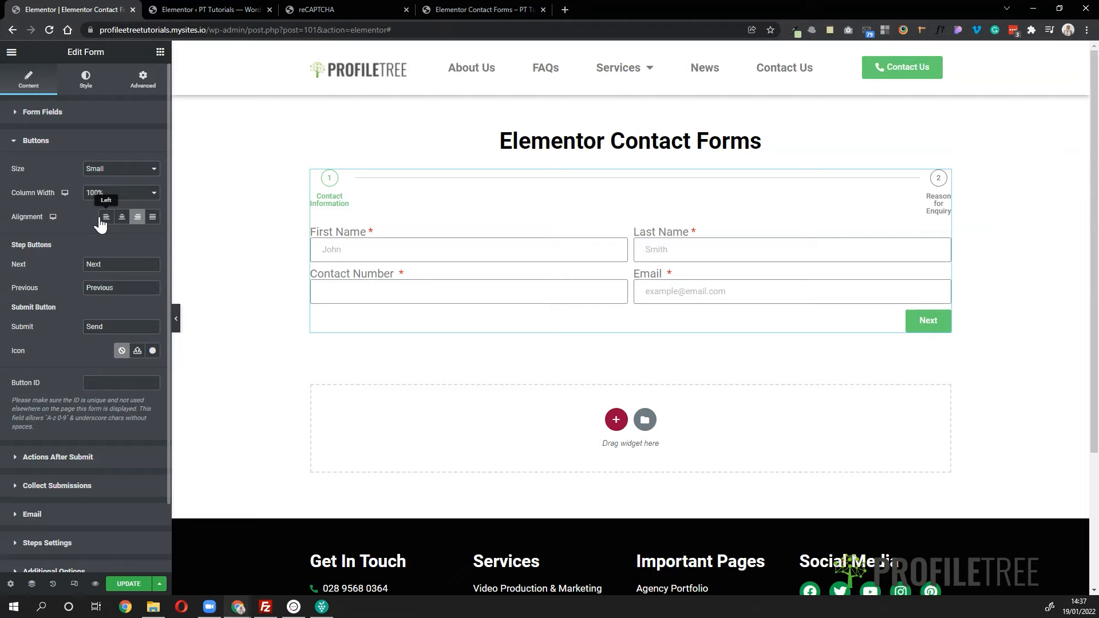
pyautogui.click(106, 221)
pyautogui.click(122, 220)
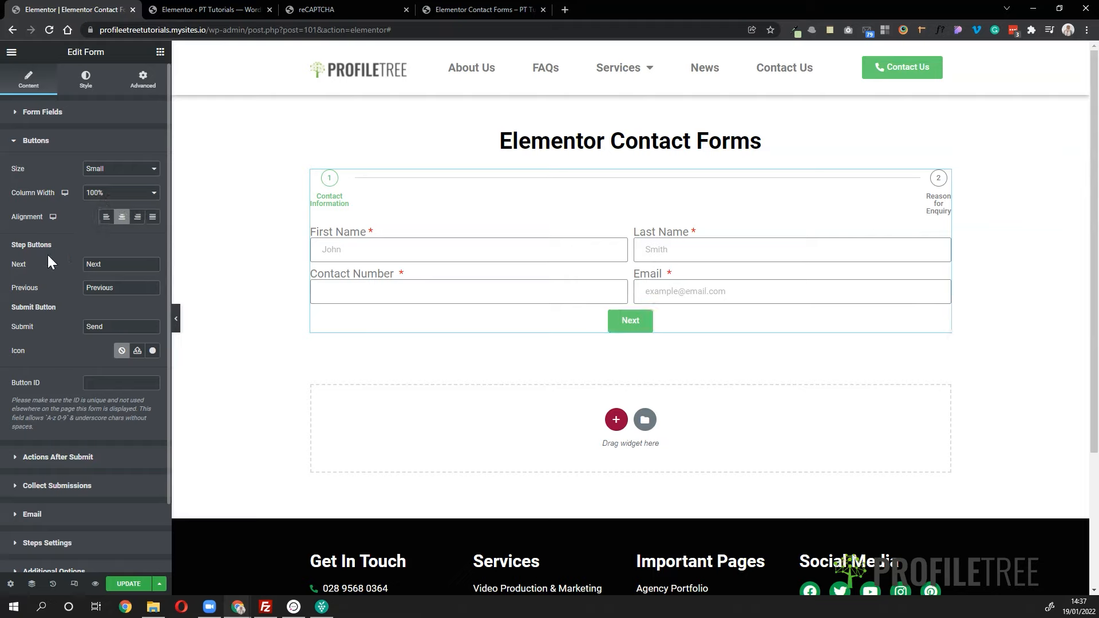
# - Change the Next button text to 'Next Step' and test advancing to step 2
pyautogui.click(117, 264)
pyautogui.write('Step')
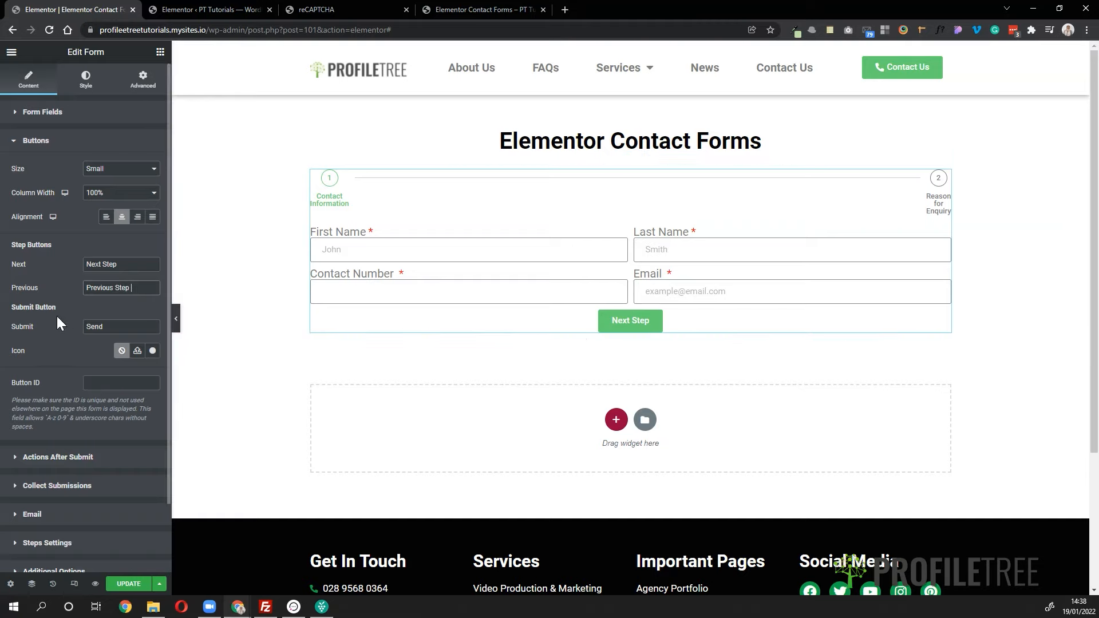
pyautogui.click(635, 324)
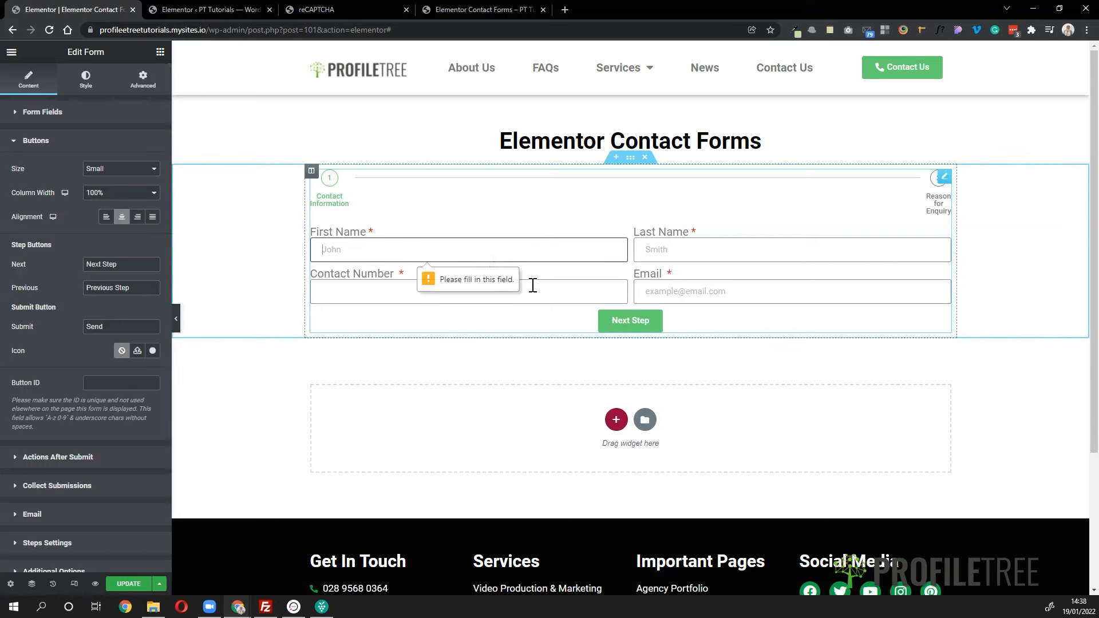
pyautogui.click(490, 258)
pyautogui.click(618, 321)
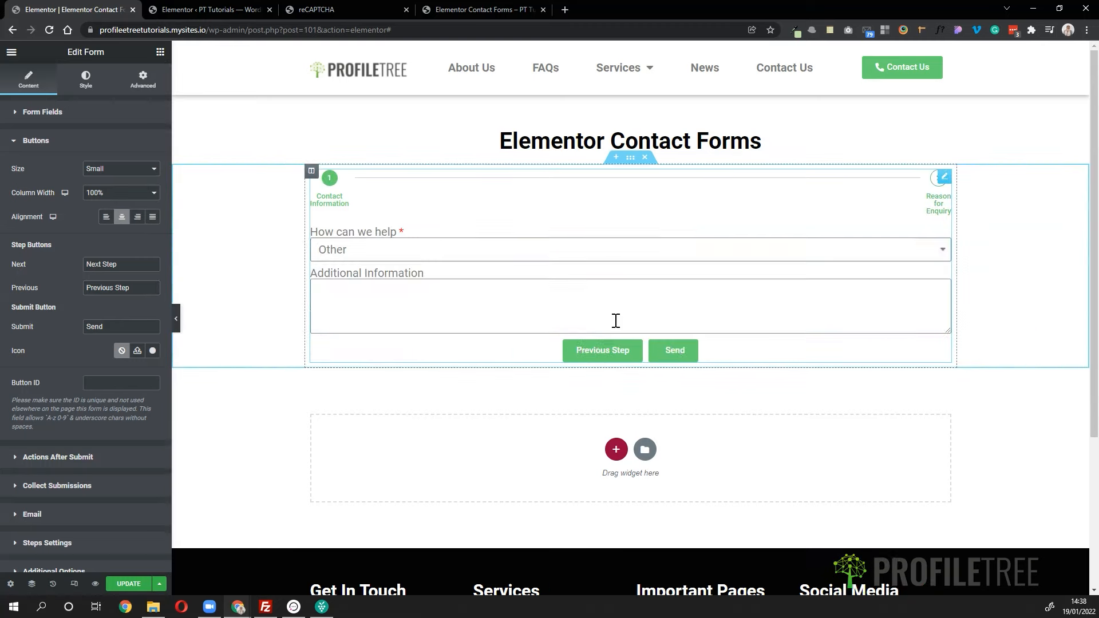
# - Rename the Send button to 'Submit' and check it on the form's second step
pyautogui.moveTo(109, 327); pyautogui.dragTo(54, 318)
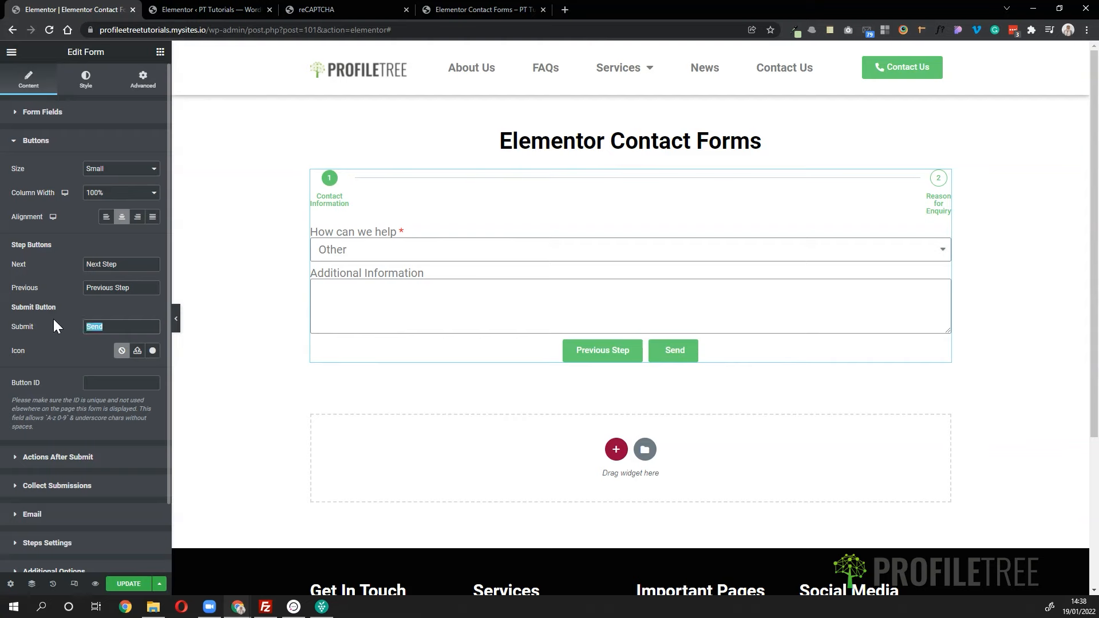
pyautogui.write('submit')
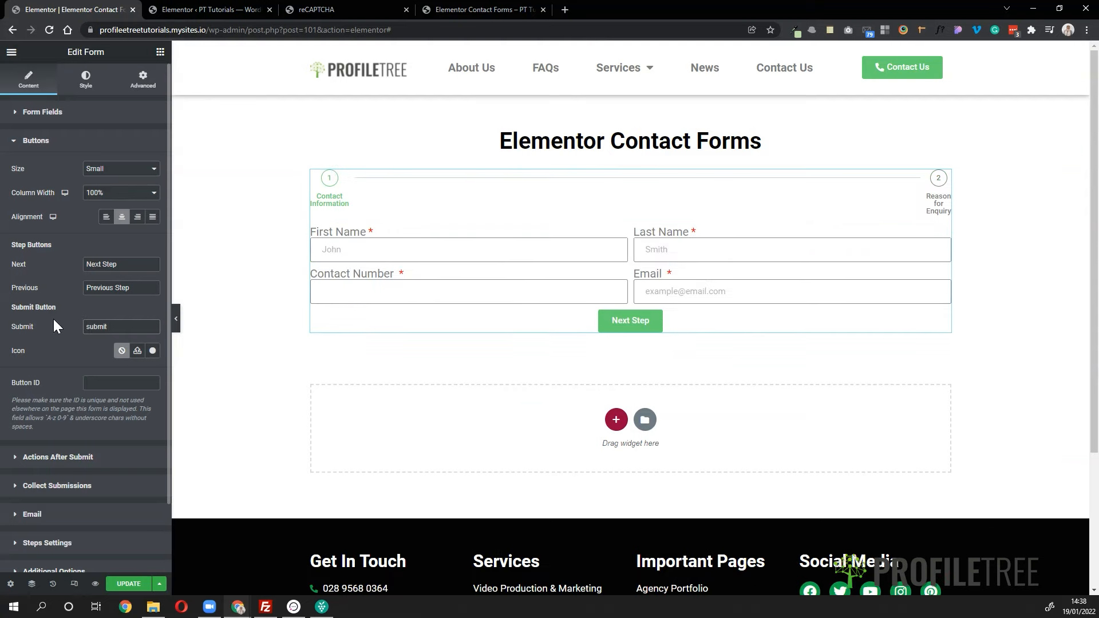
pyautogui.moveTo(90, 326); pyautogui.dragTo(70, 326)
pyautogui.write('S')
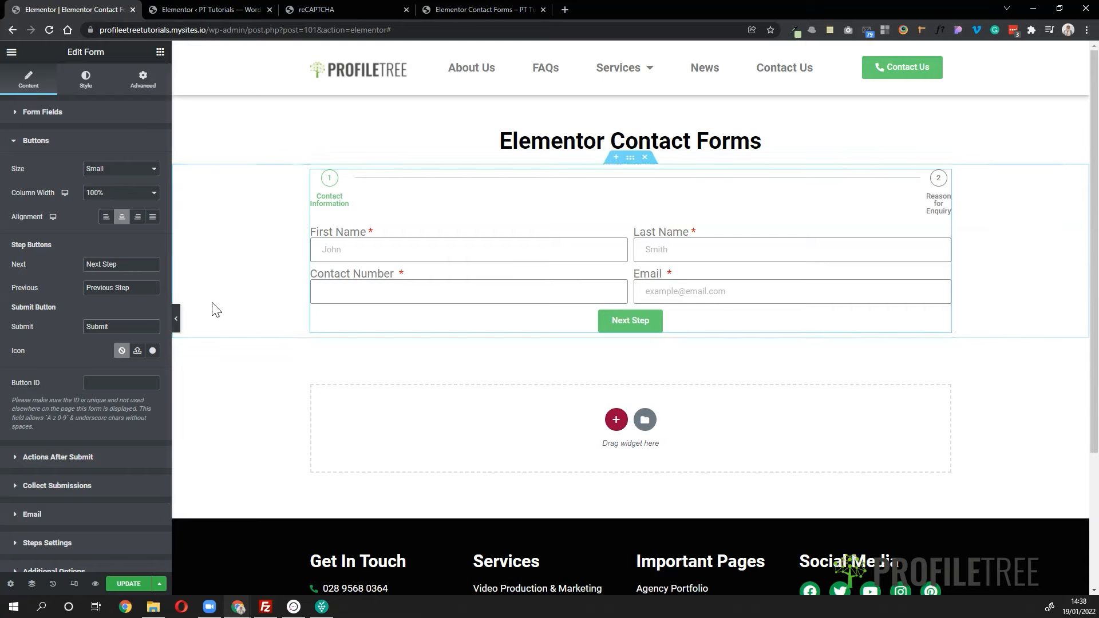
pyautogui.click(427, 295)
pyautogui.click(380, 323)
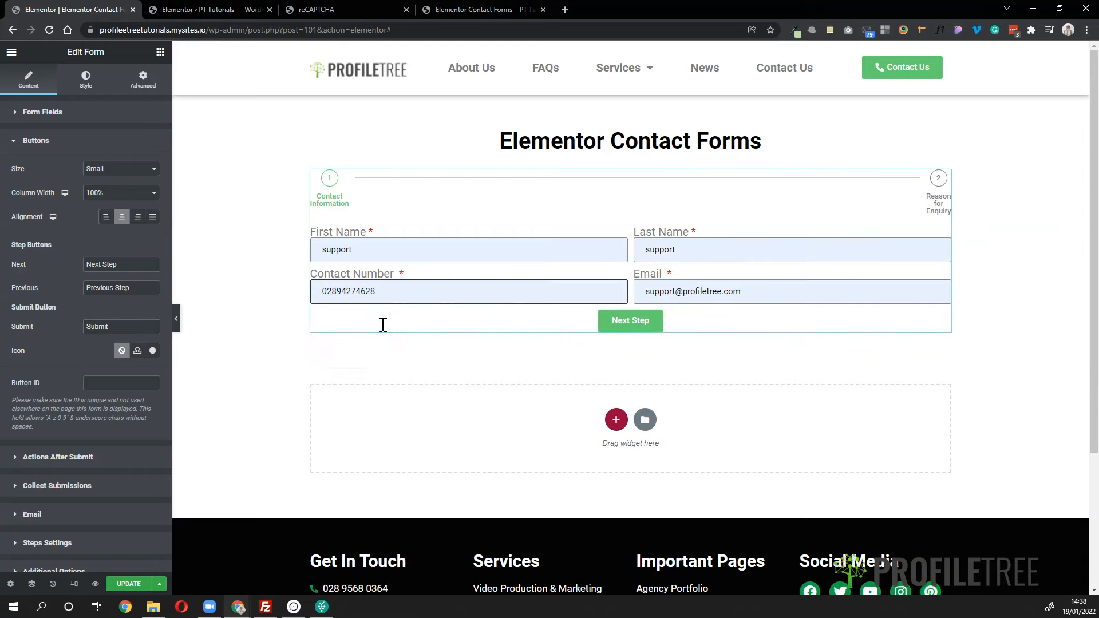
pyautogui.click(642, 321)
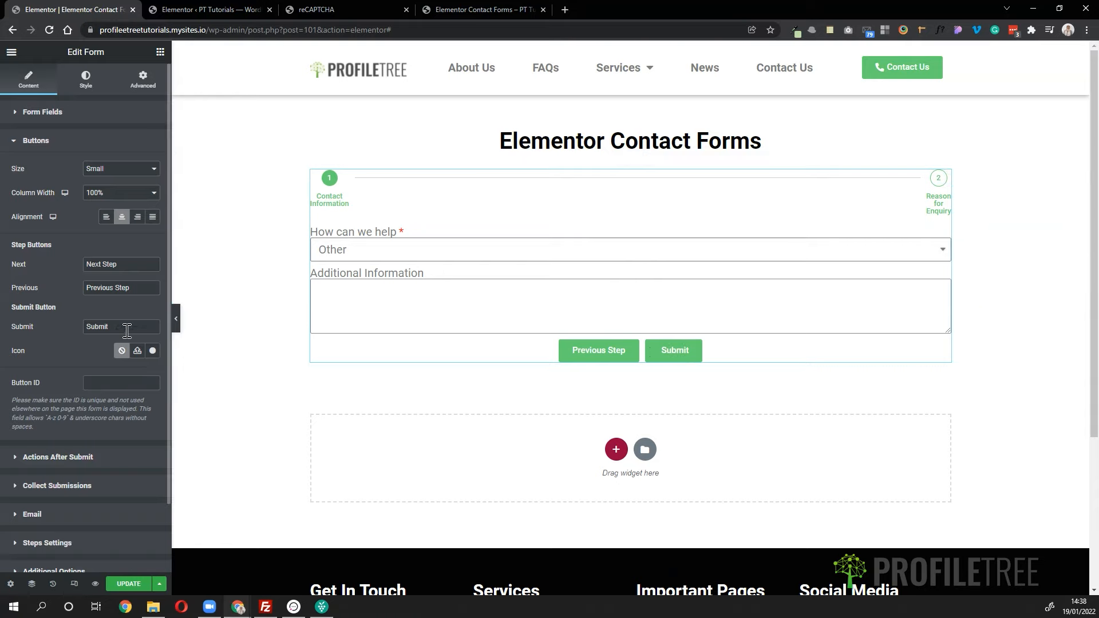
pyautogui.scroll(-2, 127, 331)
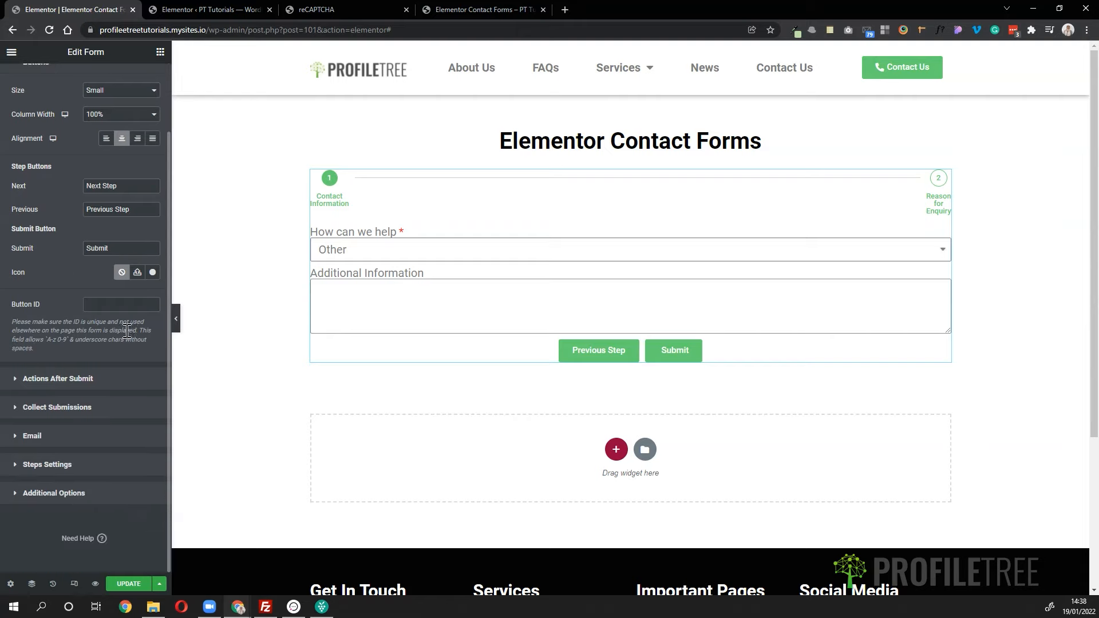
# - Expand Actions After Submit to reveal the Collect Submissions and Email actions
pyautogui.click(87, 380)
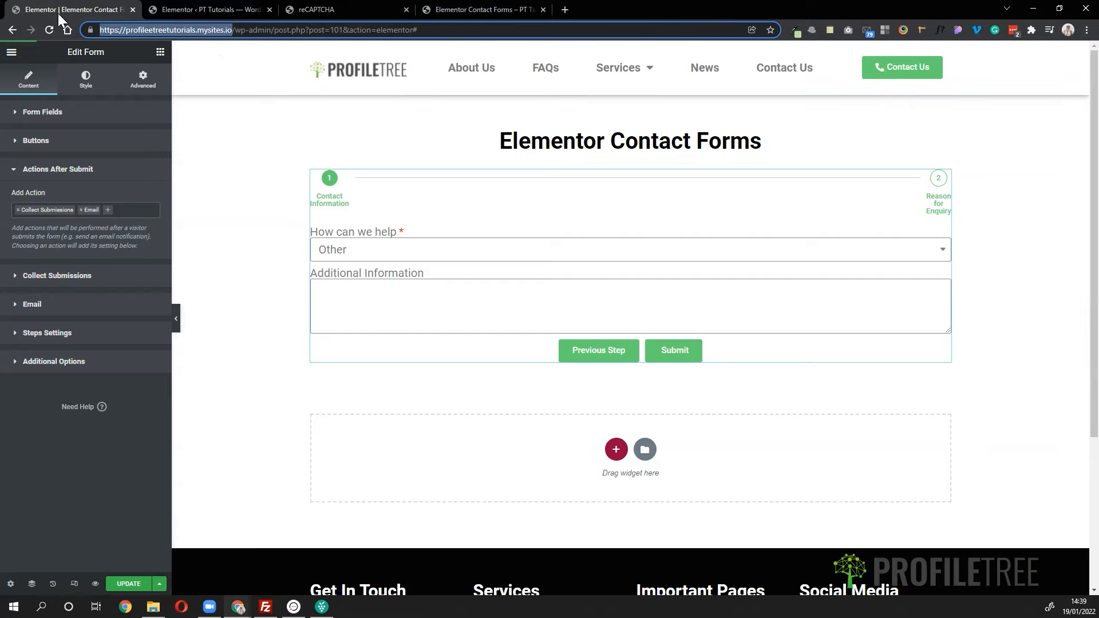
# - Load profileetreetutorials.mysites.io in a new tab, view the empty Elementor Submissions list, then return
pyautogui.click(565, 10)
pyautogui.write('profileetreetutorials.mysites.io')
pyautogui.press('Return')
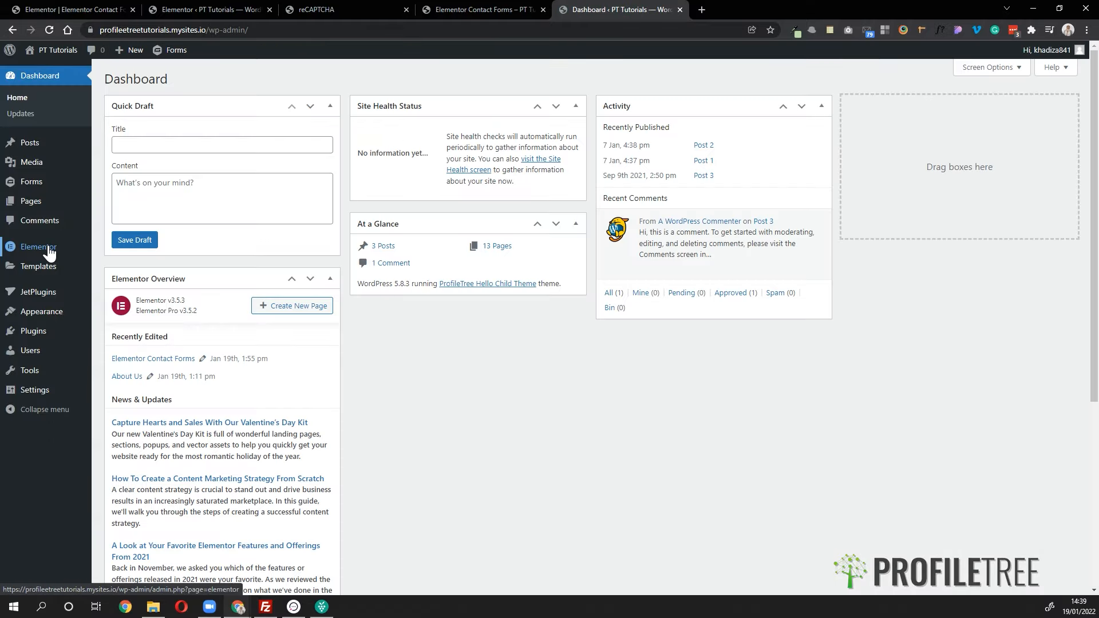
pyautogui.moveTo(50, 252)
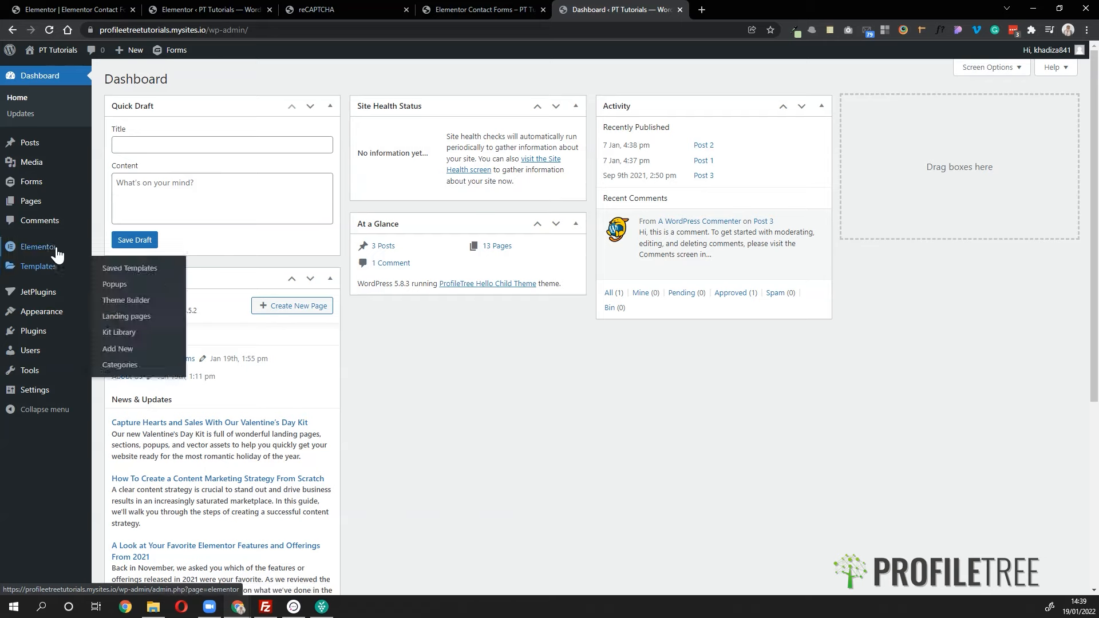
pyautogui.click(113, 271)
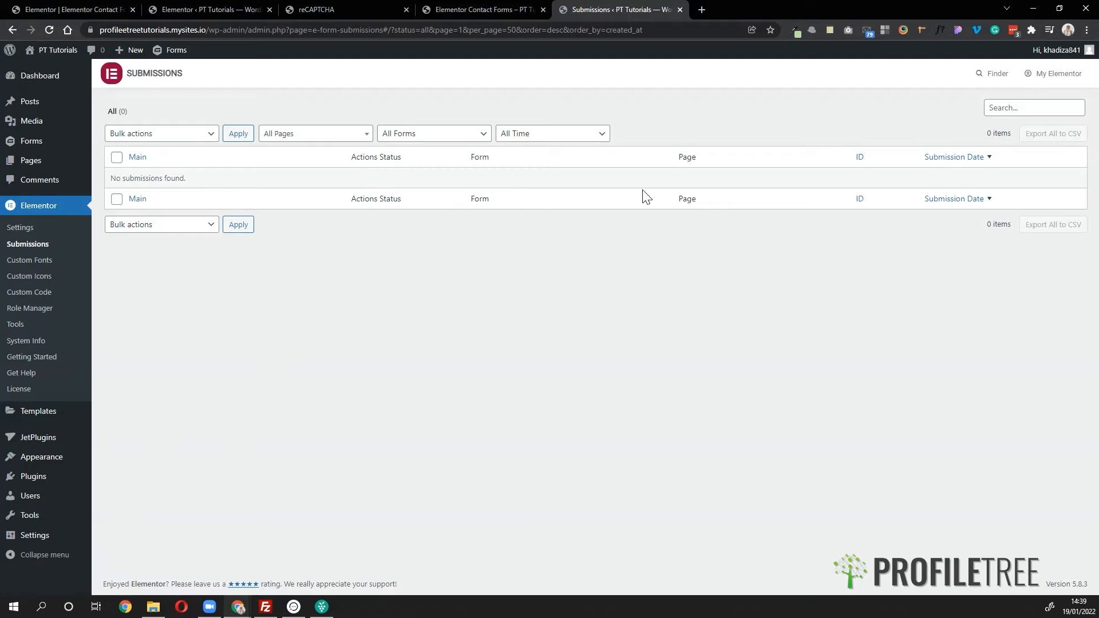
pyautogui.click(56, 7)
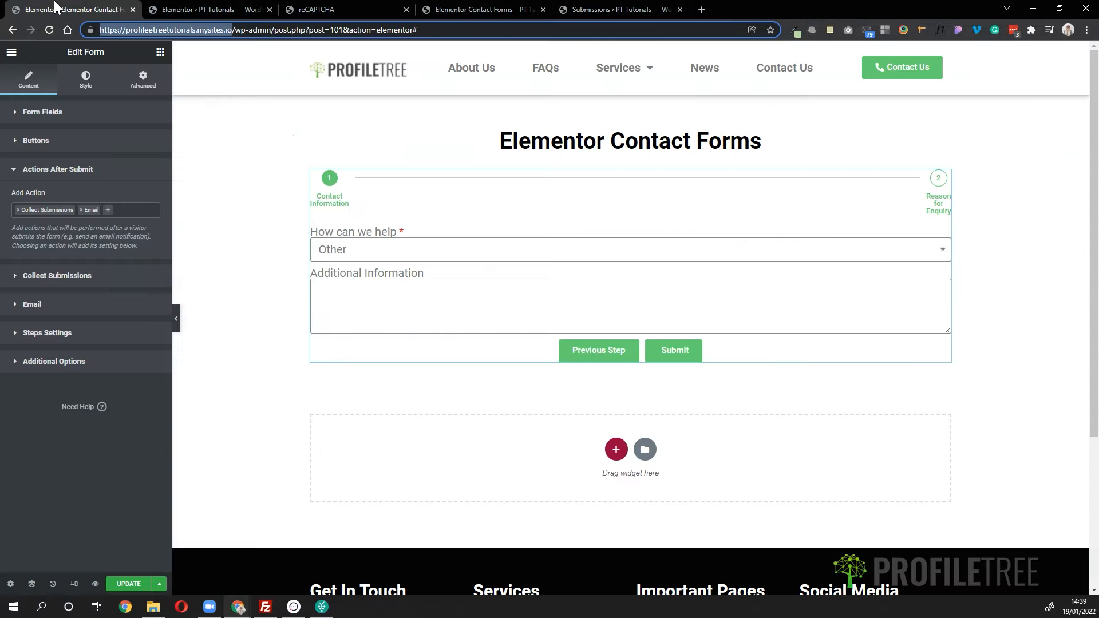
# - Choose Email 2 from the Add Action dropdown under Actions After Submit
pyautogui.click(98, 212)
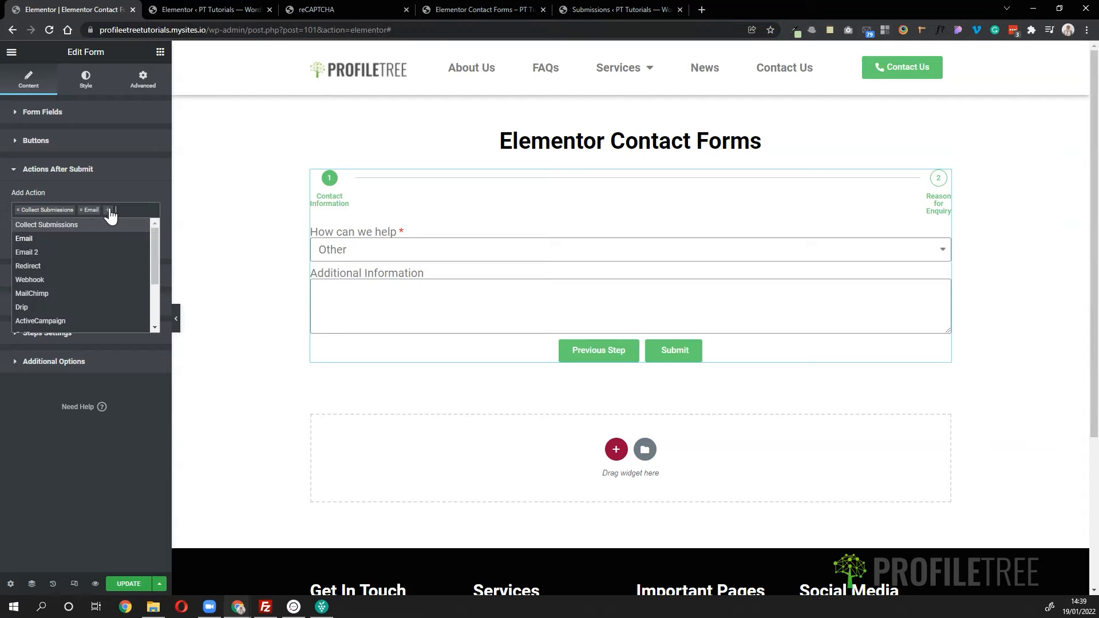
pyautogui.click(48, 253)
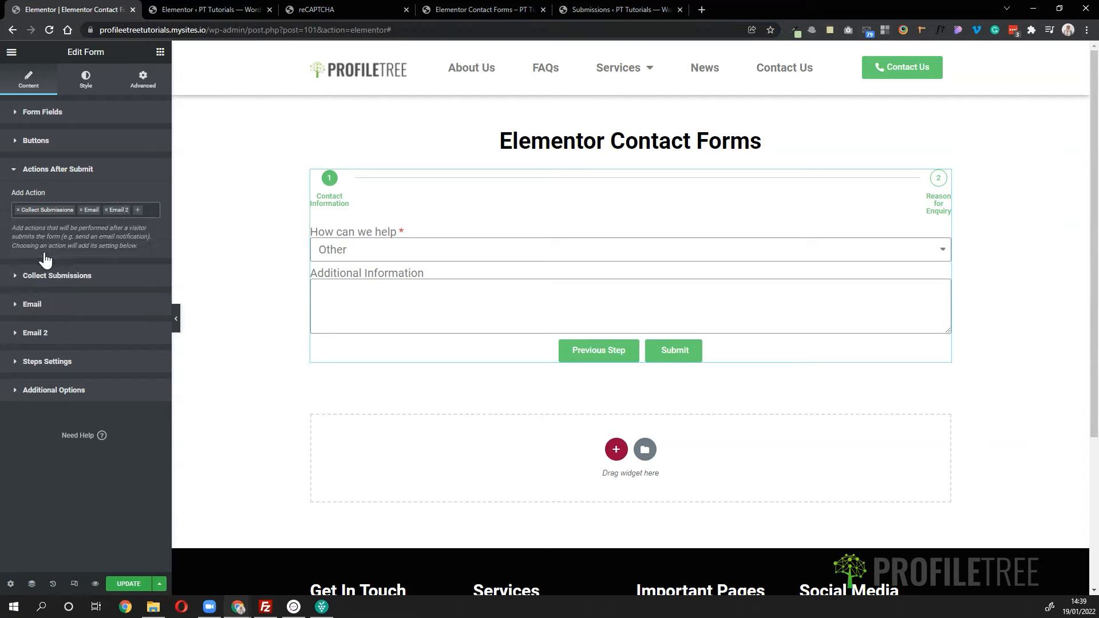
# - In the Email section's Message, add an intro line above [all-fields]
pyautogui.click(42, 312)
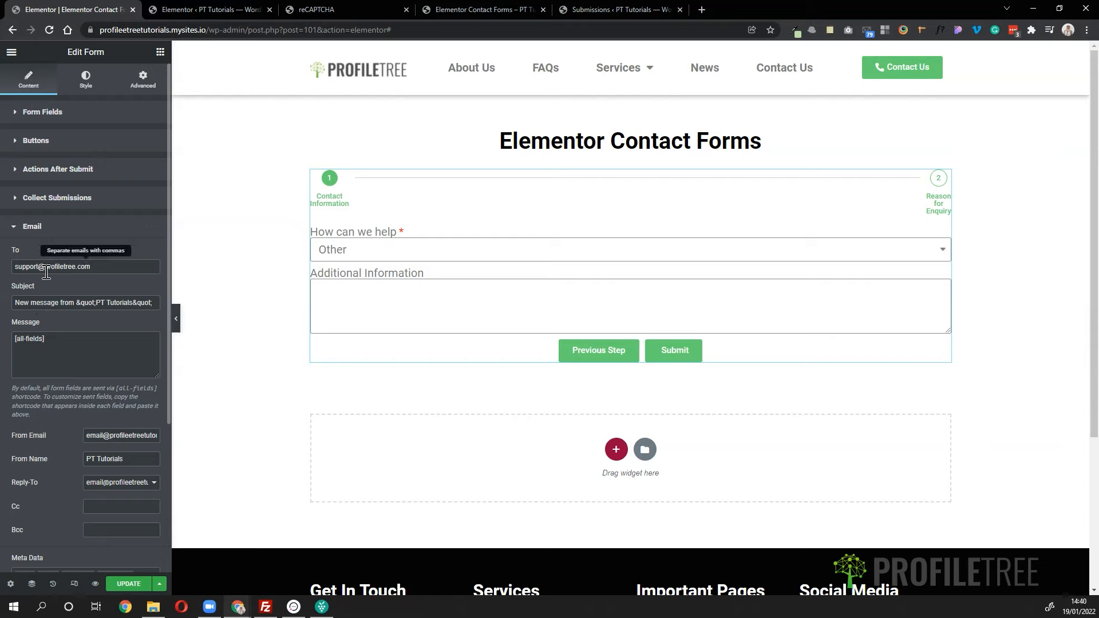
pyautogui.scroll(-2, 49, 331)
pyautogui.scroll(1, 34, 286)
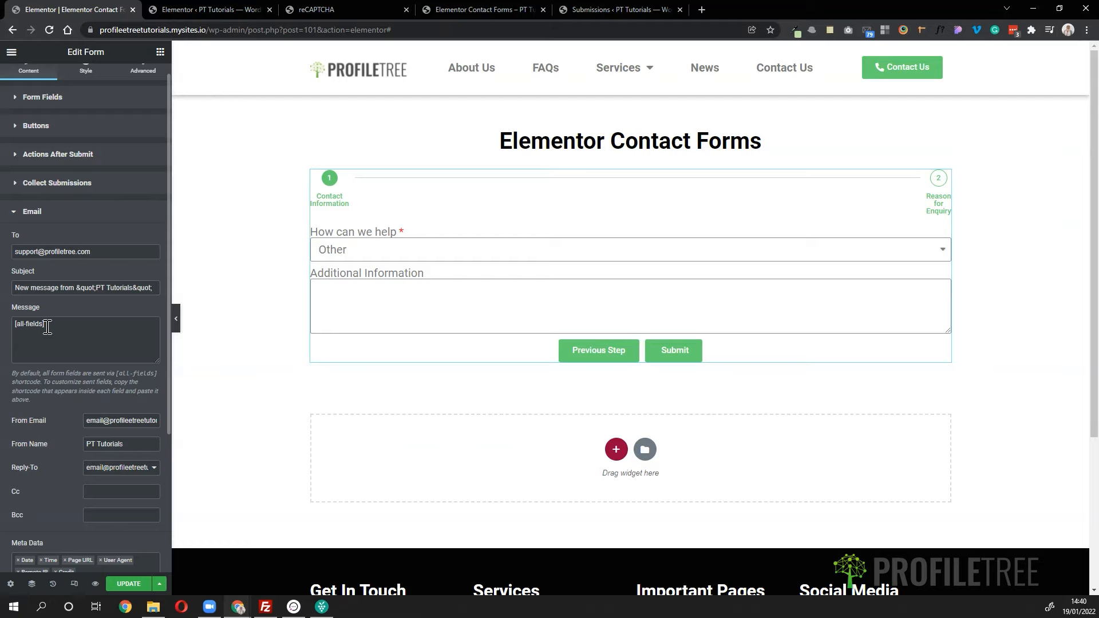
pyautogui.click(15, 324)
pyautogui.press('Return')
pyautogui.write('[form')
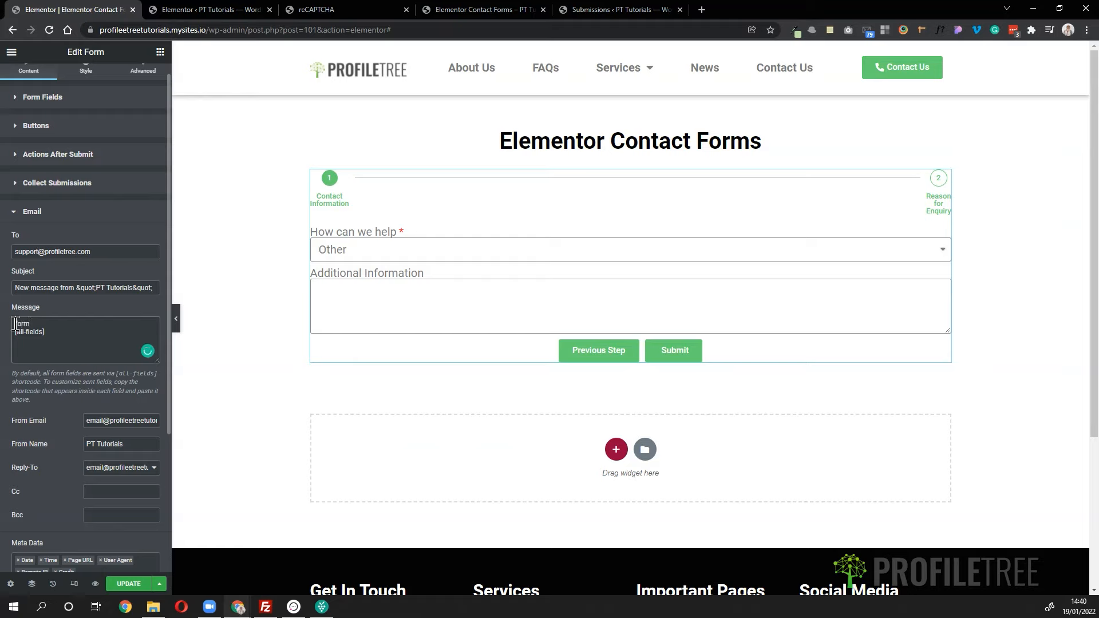
pyautogui.write(' deatisl below:')
pyautogui.press('Return')
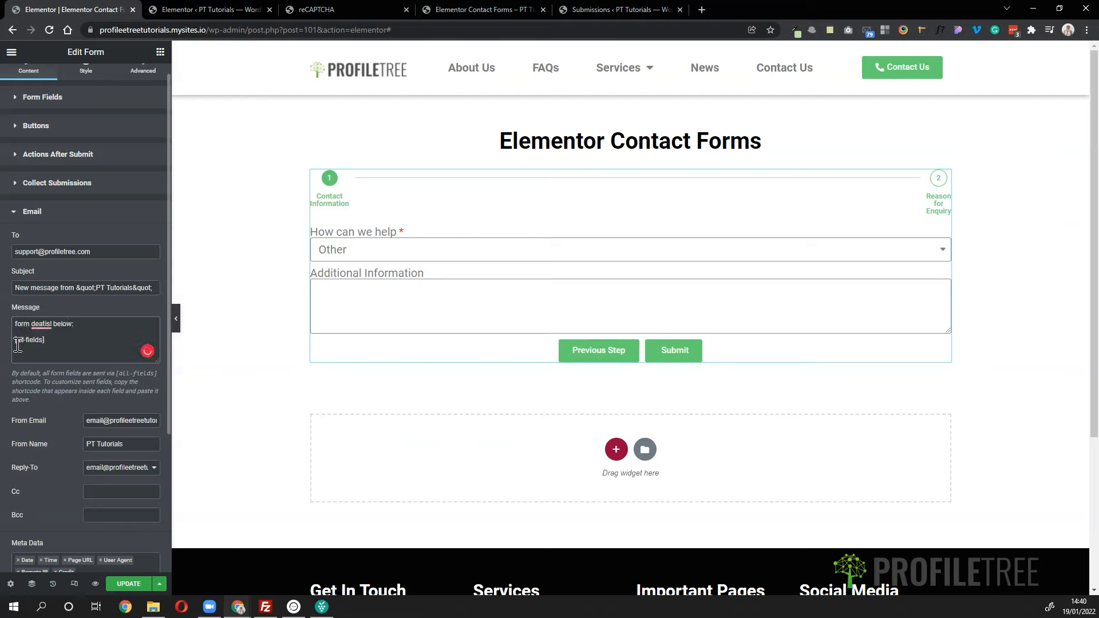
pyautogui.press('BackSpace')
# - Fix the spelling and capitalisation so the line reads 'Form details below:'
pyautogui.rightClick(36, 325)
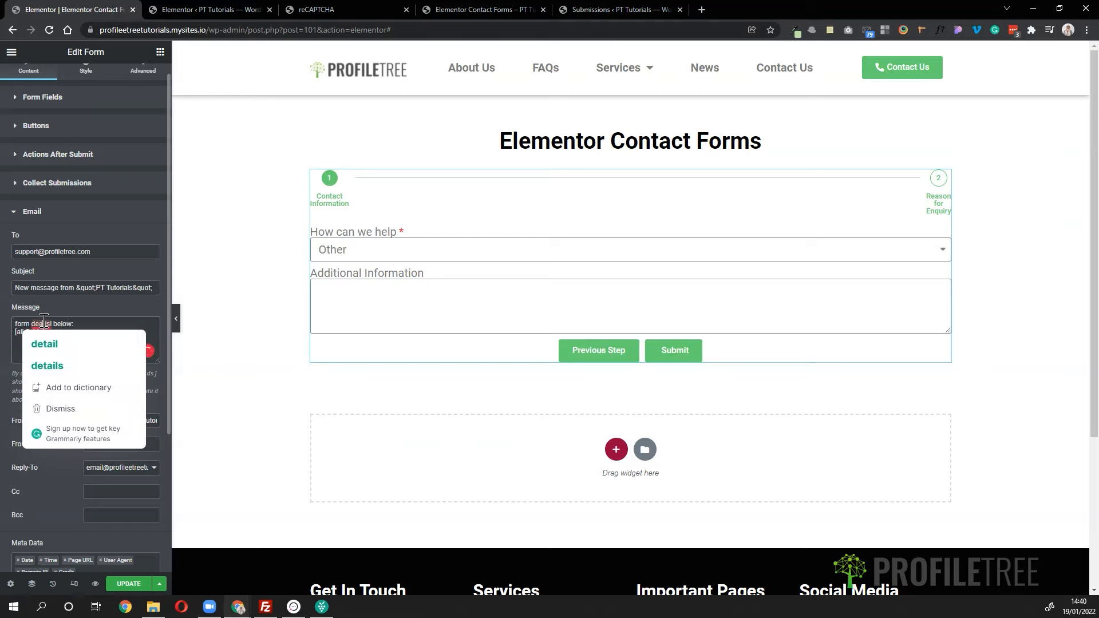
pyautogui.click(53, 346)
pyautogui.write('s')
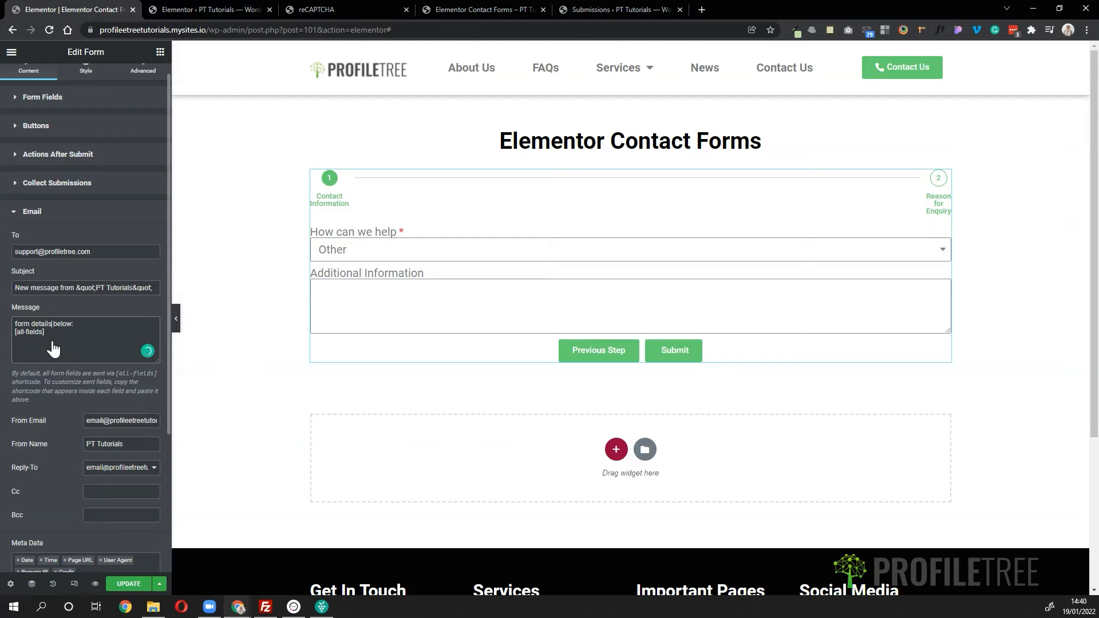
pyautogui.click(19, 324)
pyautogui.press('BackSpace')
pyautogui.write('F')
pyautogui.scroll(1, 95, 229)
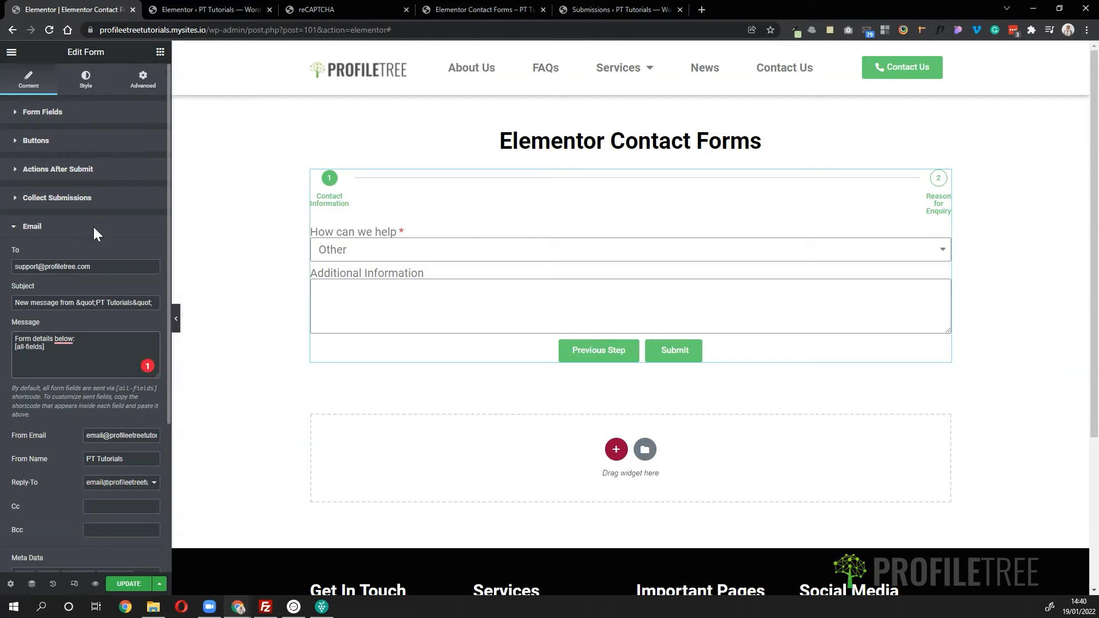
# - Copy the First Name field's [field id="name"] shortcode from its Advanced settings, then reopen Email
pyautogui.click(76, 119)
pyautogui.click(74, 118)
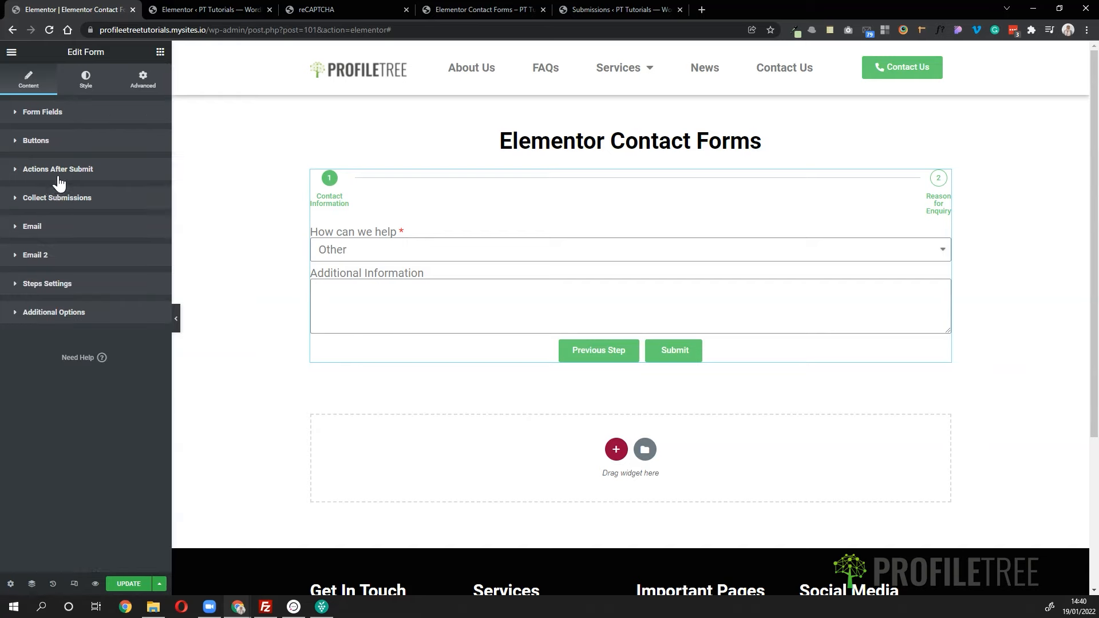
pyautogui.click(53, 115)
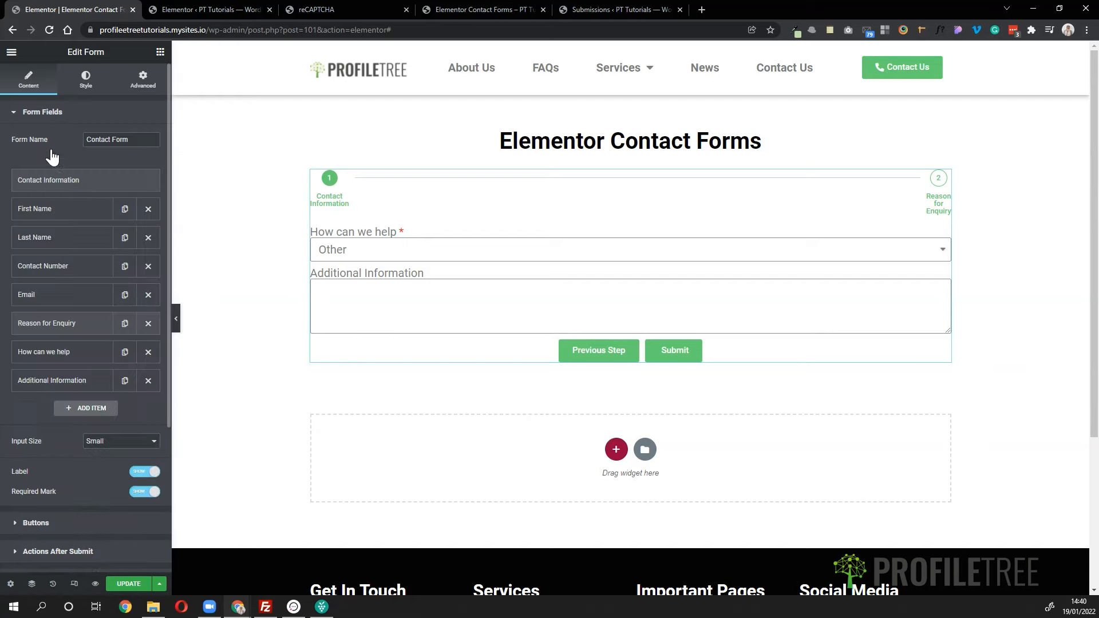
pyautogui.click(38, 216)
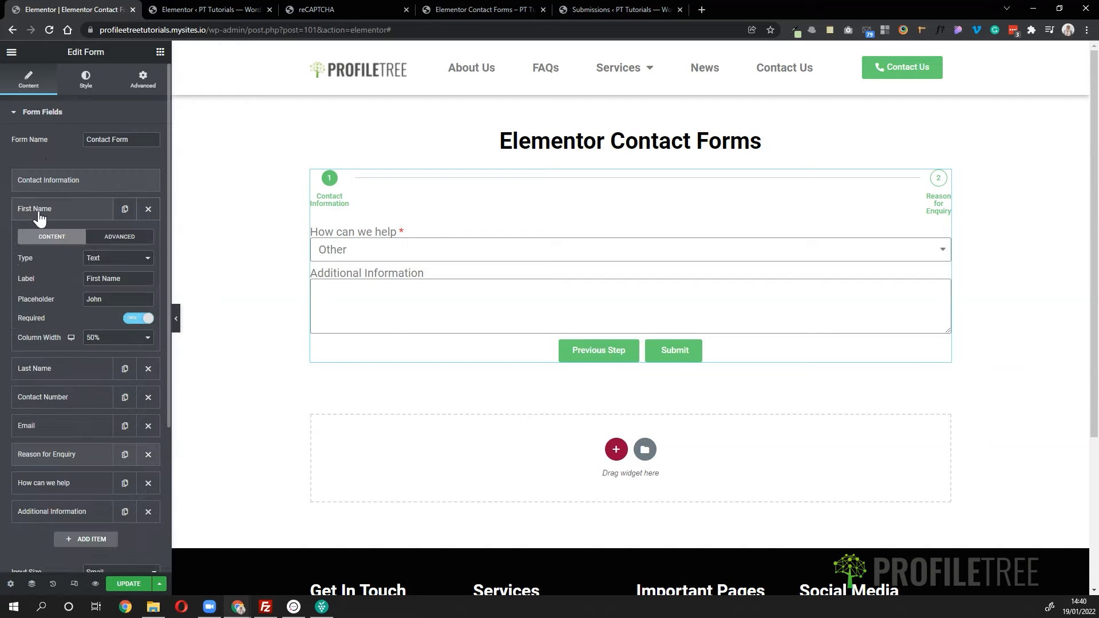
pyautogui.click(113, 241)
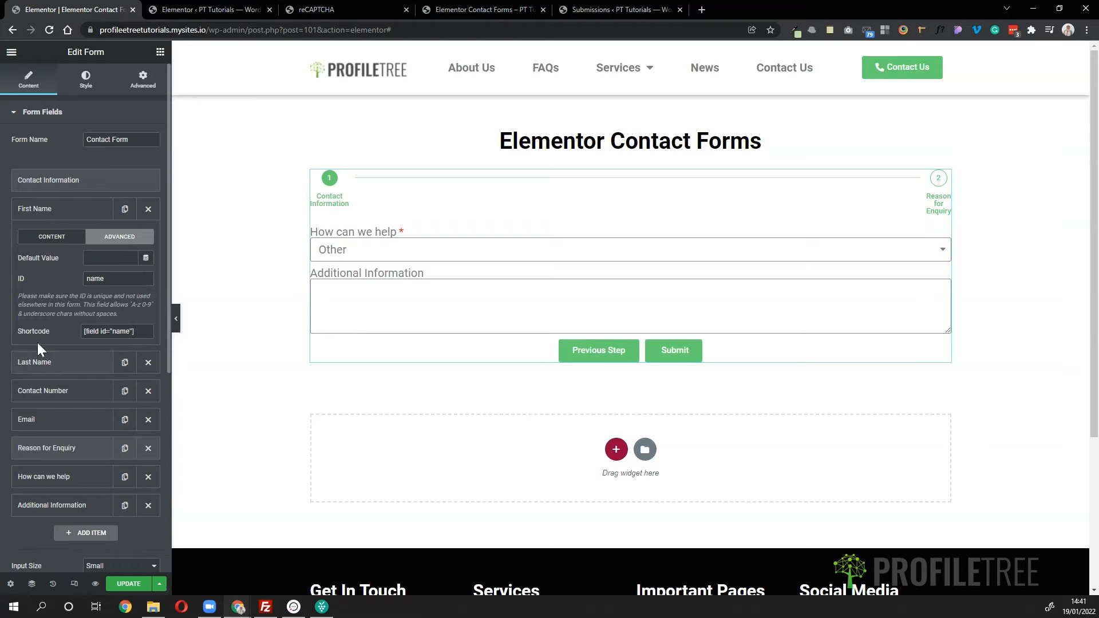
pyautogui.moveTo(137, 332); pyautogui.dragTo(33, 318)
pyautogui.hotkey('ctrl', 'c')
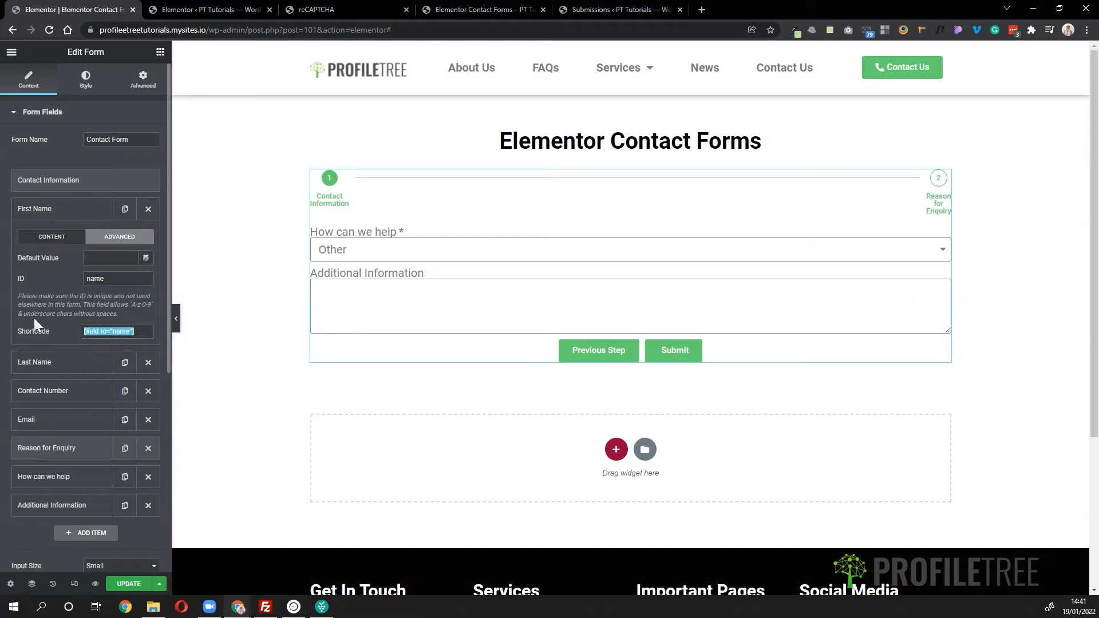
pyautogui.click(30, 181)
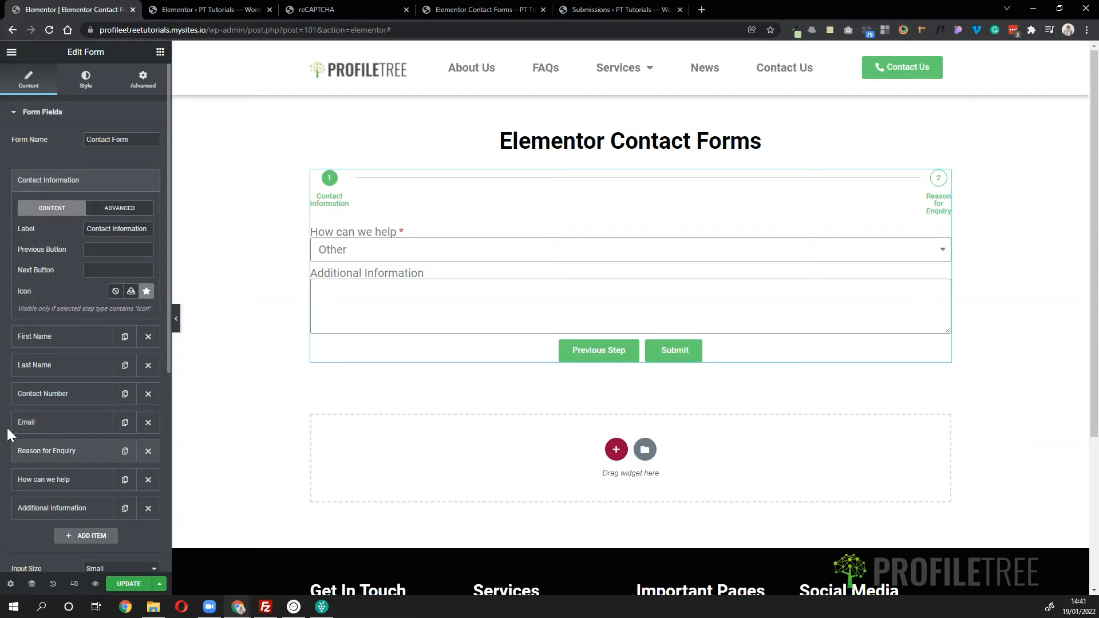
pyautogui.scroll(-6, 37, 507)
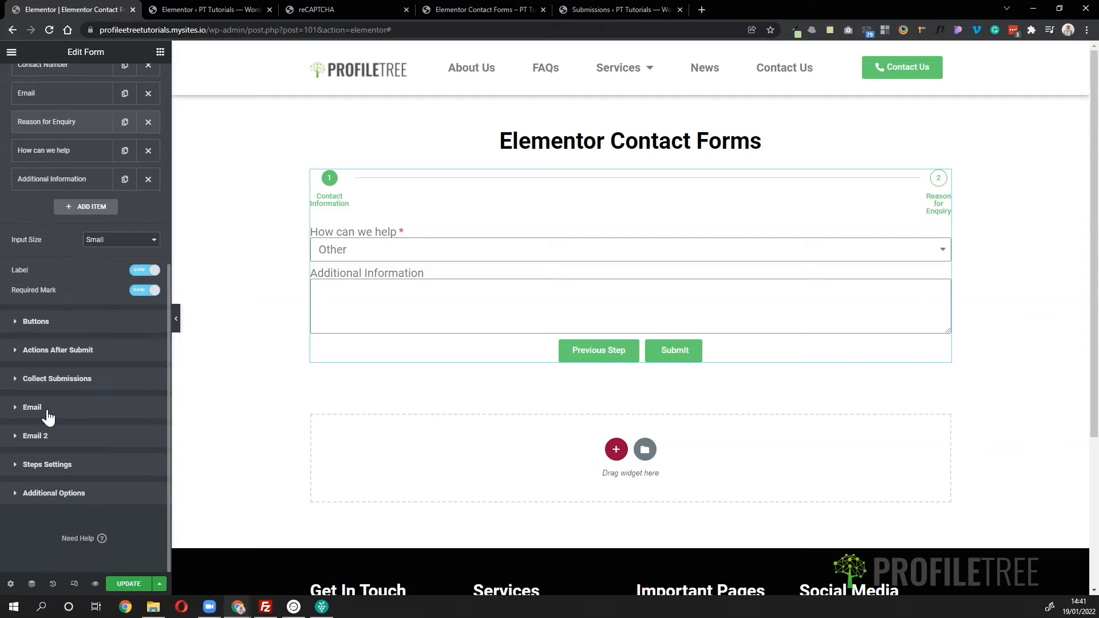
pyautogui.click(47, 411)
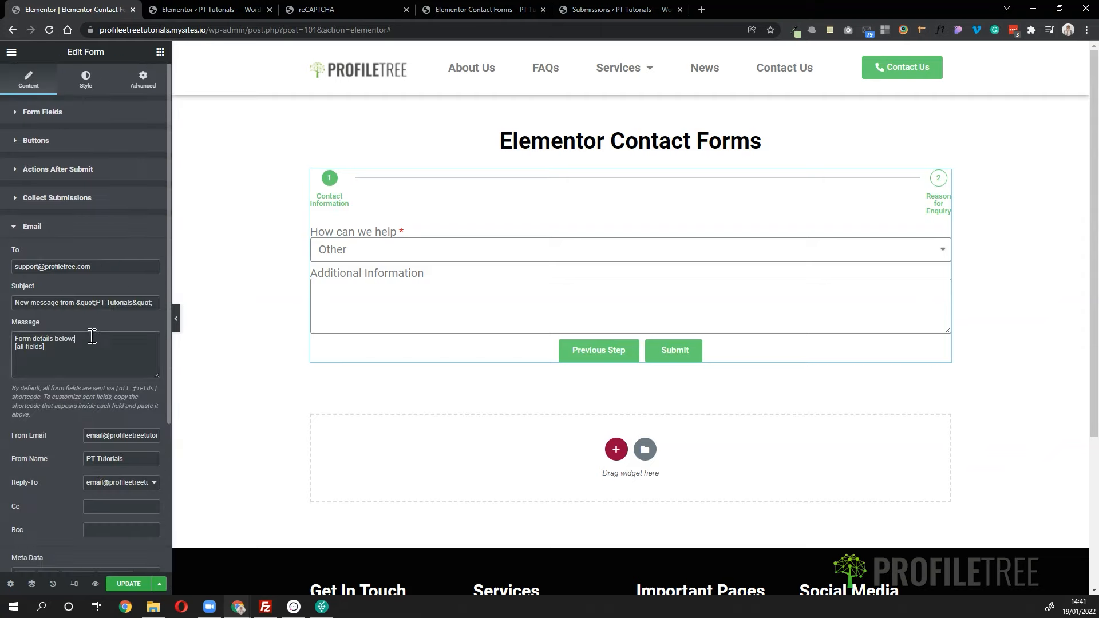
# - Replace the colon with ' by [field id="name"]' in the email message
pyautogui.press('BackSpace')
pyautogui.write('by')
pyautogui.hotkey('ctrl', 'v')
# - Set the email's Reply-To to the form's Email Field
pyautogui.scroll(-1, 101, 451)
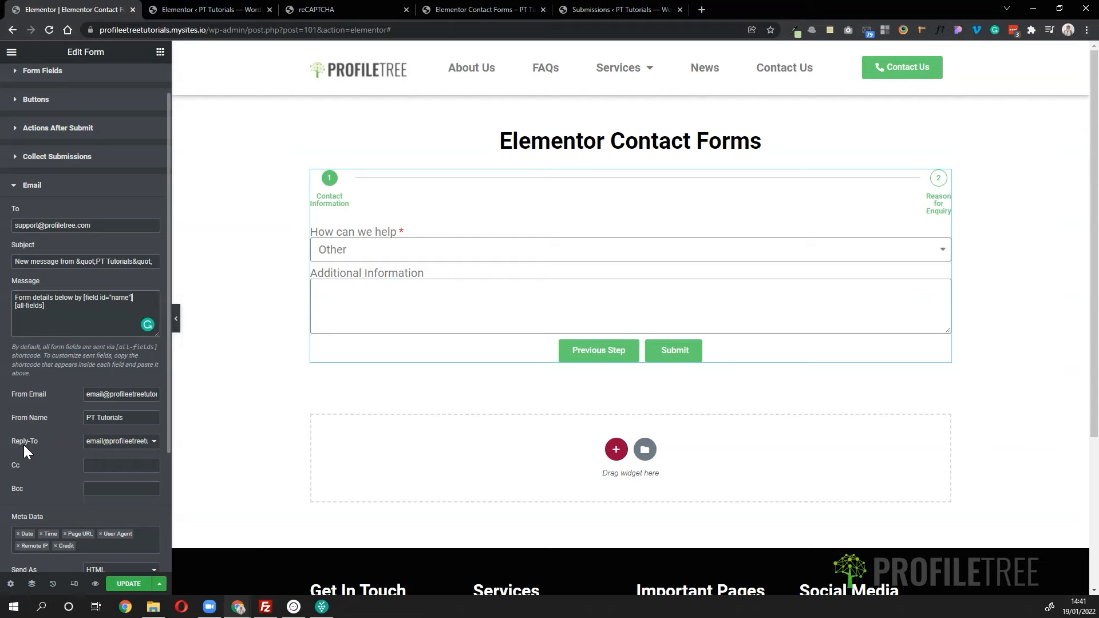
pyautogui.click(100, 443)
pyautogui.click(105, 459)
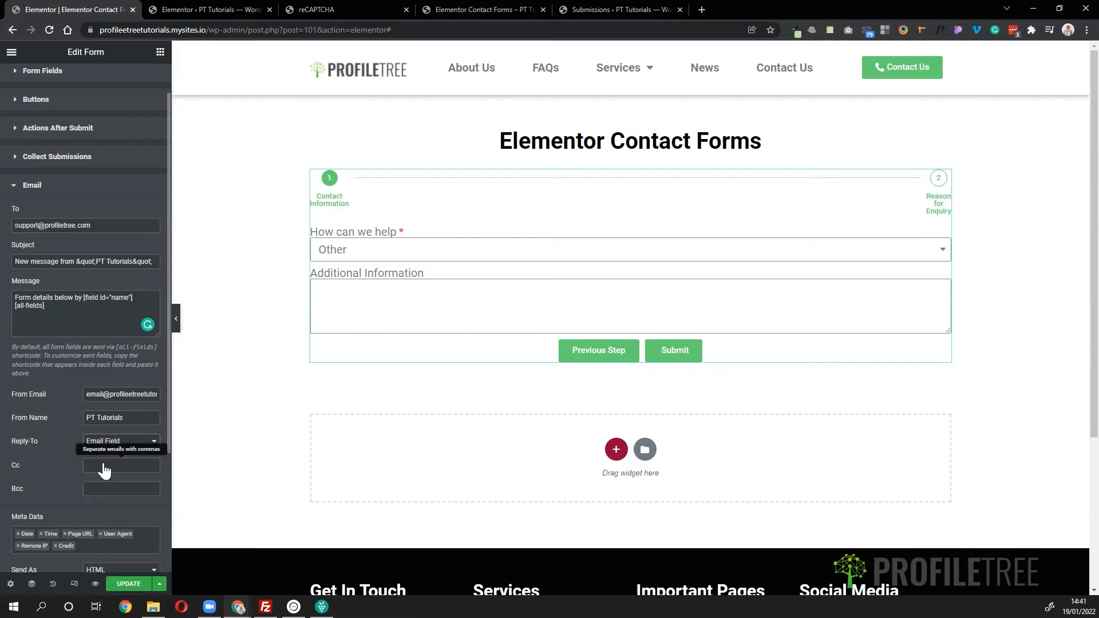
pyautogui.click(580, 361)
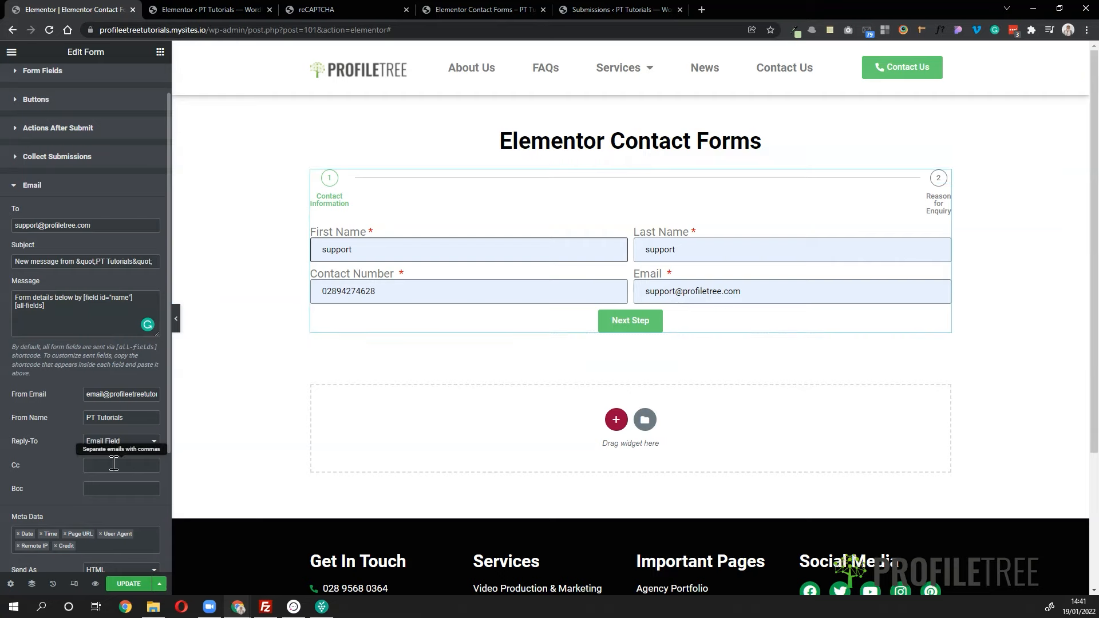
pyautogui.scroll(-1, 65, 450)
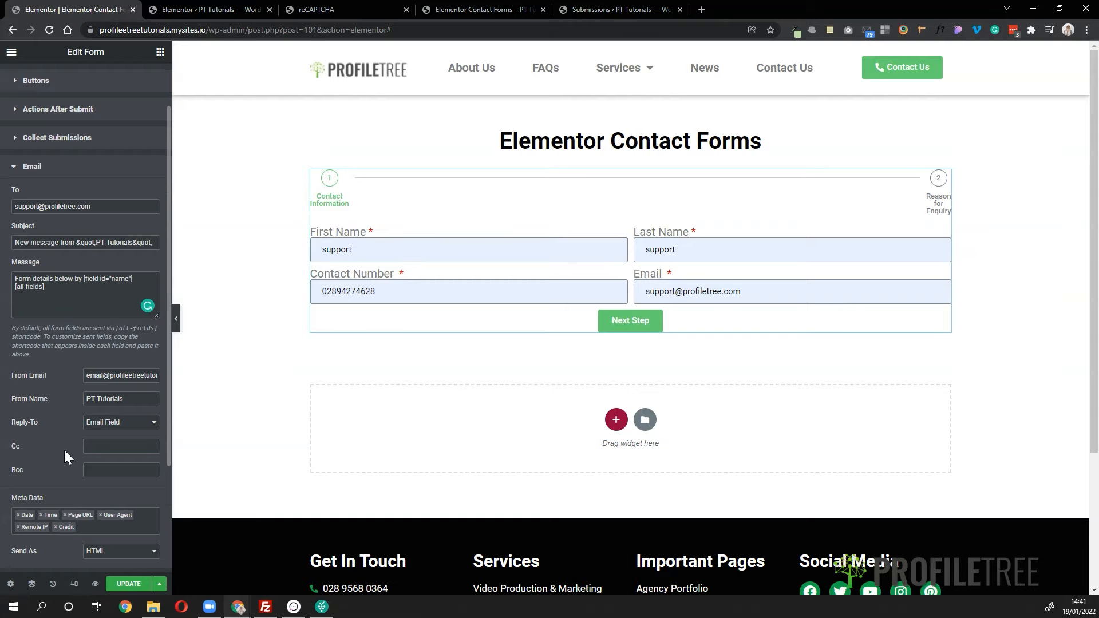
pyautogui.scroll(-1, 65, 450)
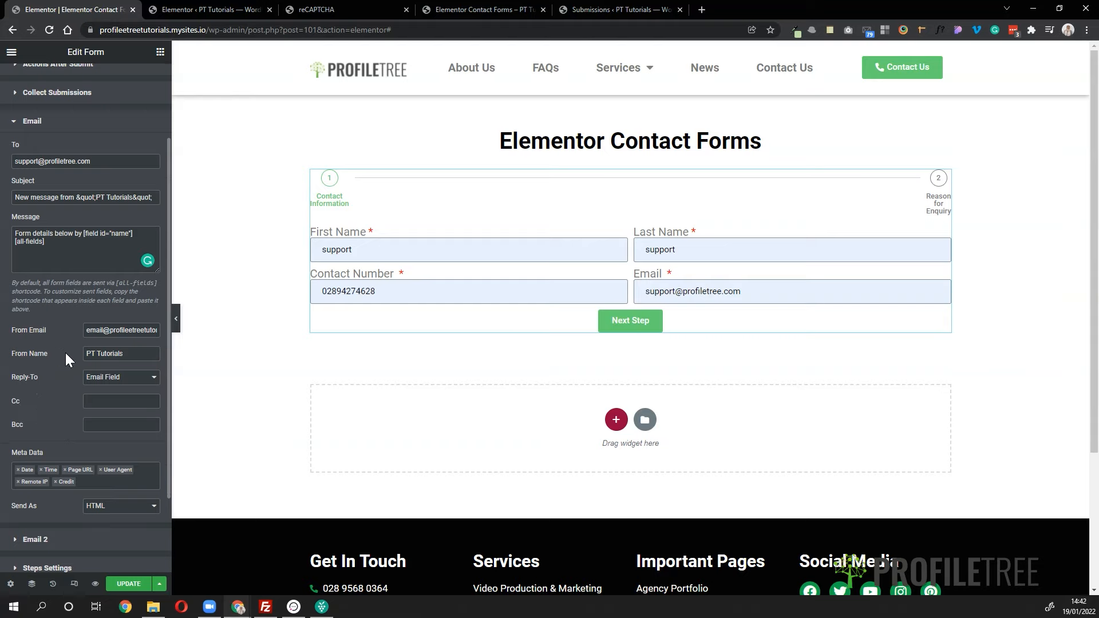
pyautogui.scroll(-1, 66, 353)
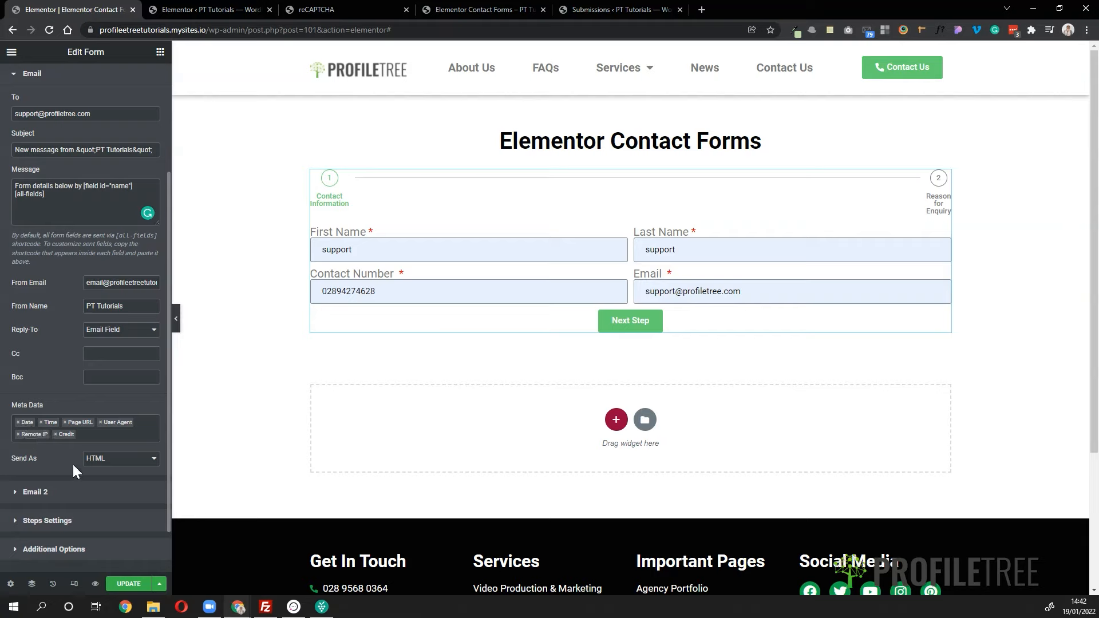
# - Remove User Agent and Credit from the email's meta data and keep Send As on HTML
pyautogui.click(102, 433)
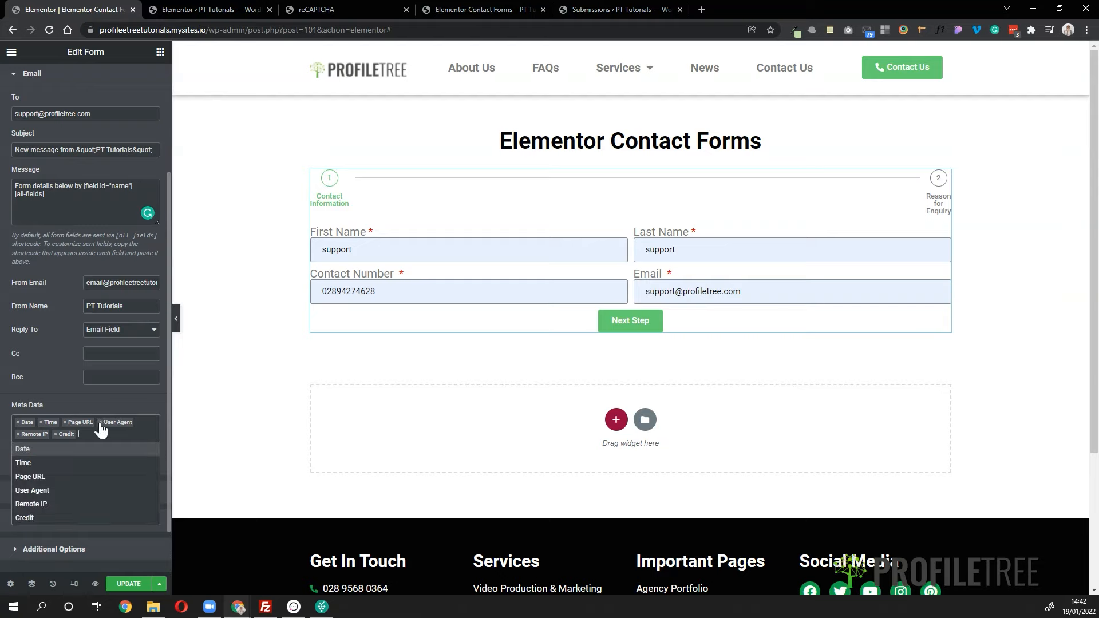
pyautogui.click(100, 423)
pyautogui.click(17, 434)
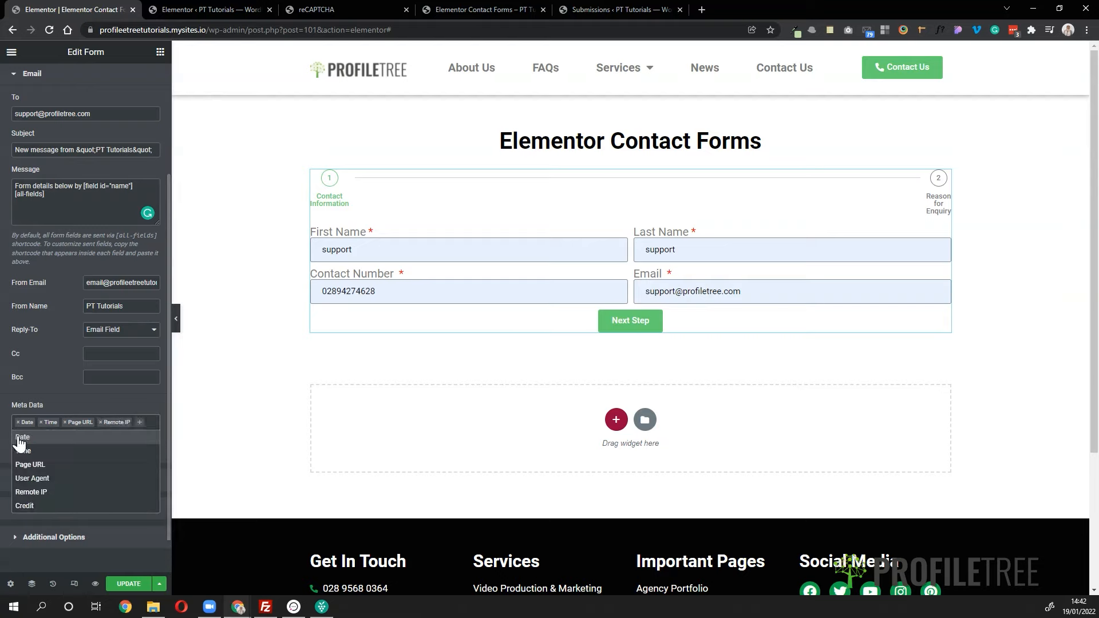
pyautogui.click(98, 424)
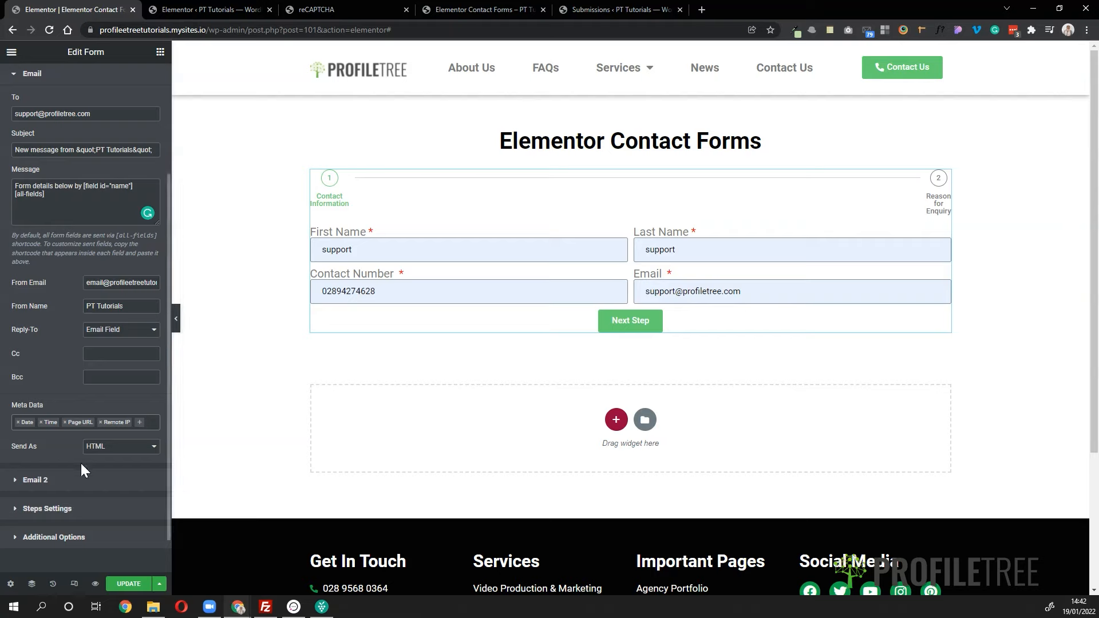
pyautogui.click(121, 450)
pyautogui.click(116, 459)
# - Collapse the Email section and expand the Email 2 action settings
pyautogui.scroll(3, 79, 270)
pyautogui.click(60, 229)
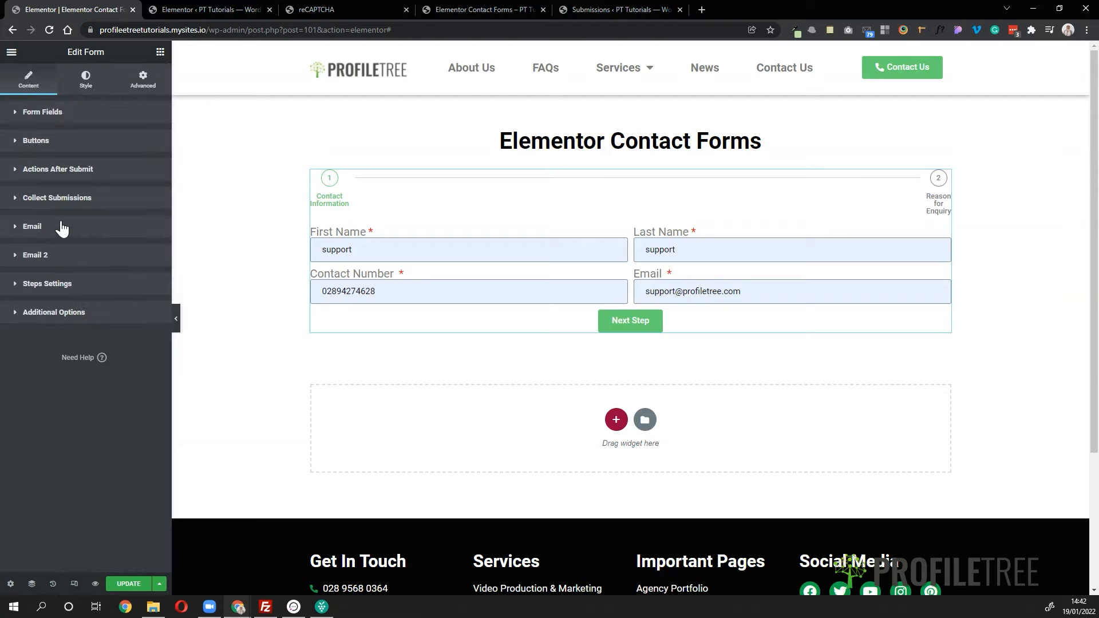
pyautogui.click(39, 255)
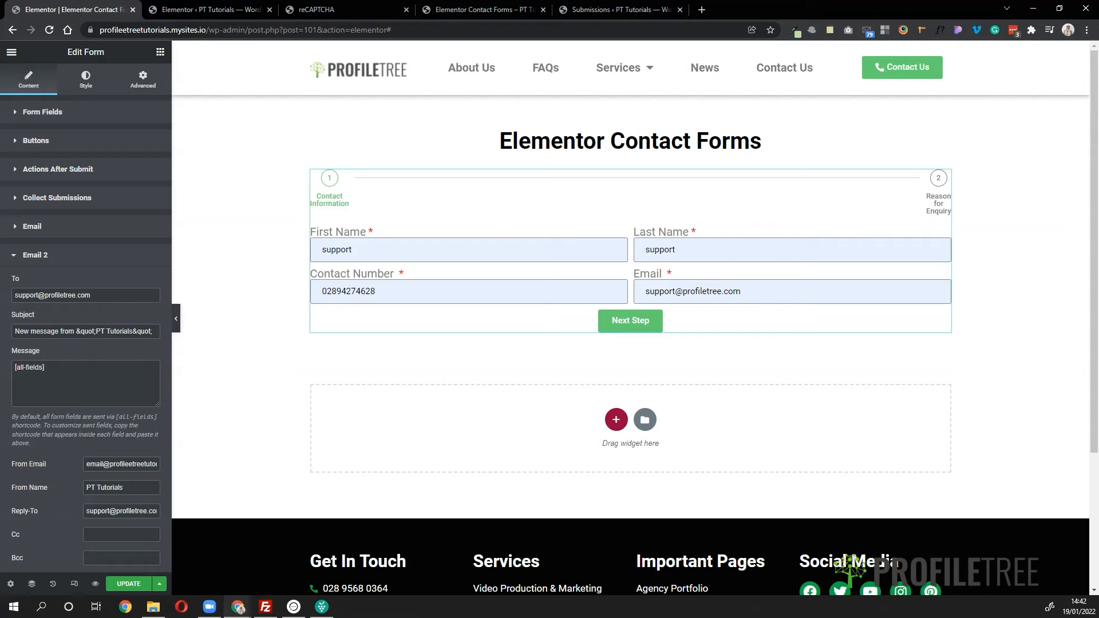
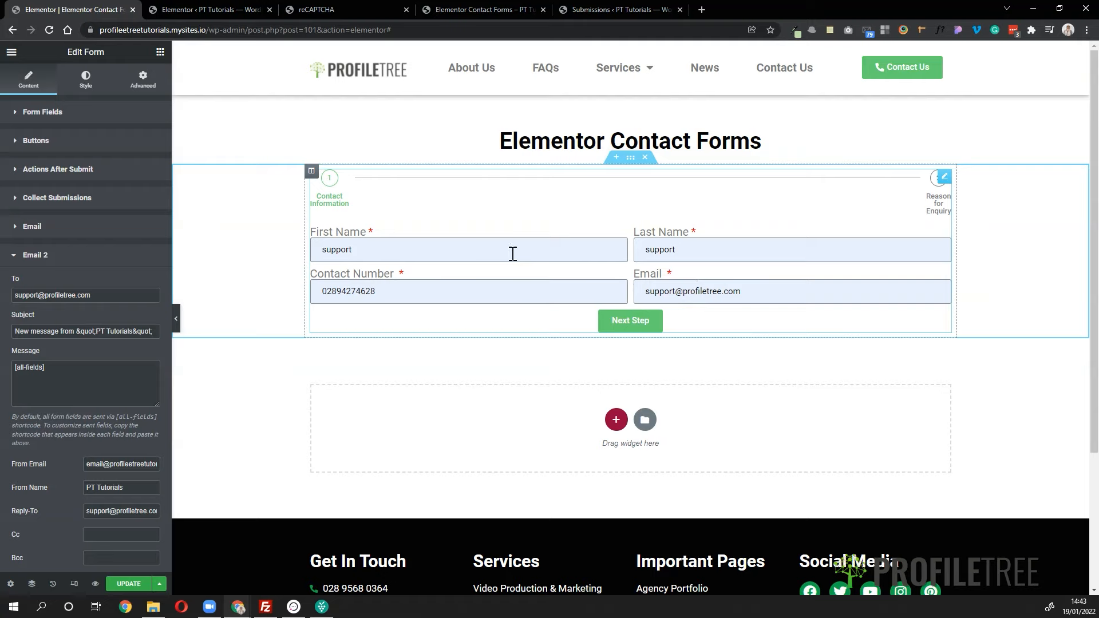
# - Copy the Email field's shortcode from its Advanced settings
pyautogui.click(67, 119)
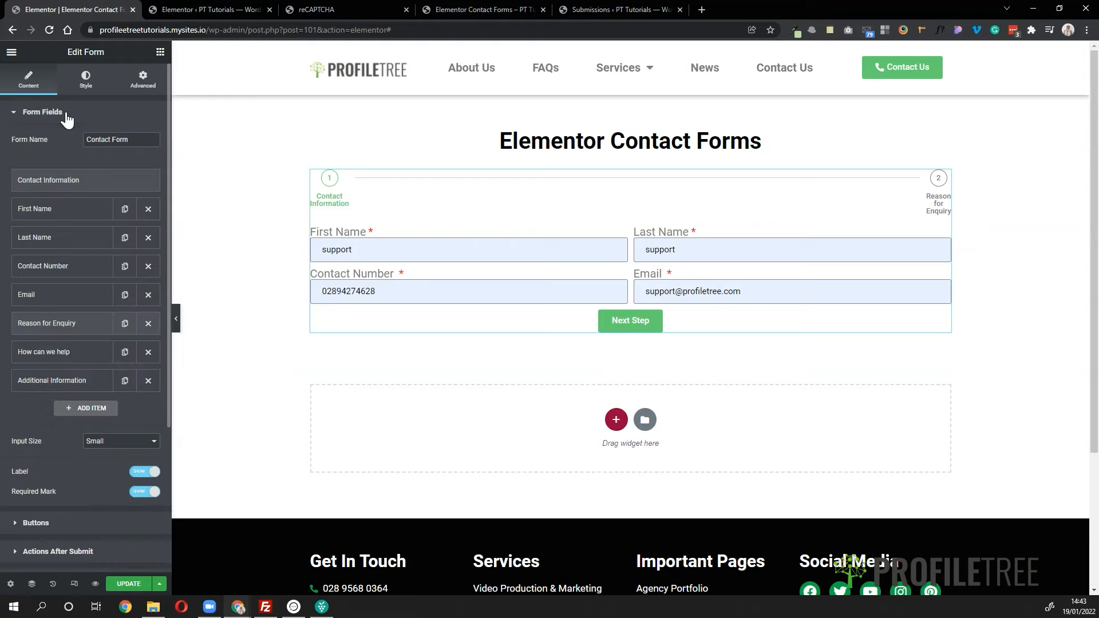
pyautogui.click(34, 299)
pyautogui.click(115, 324)
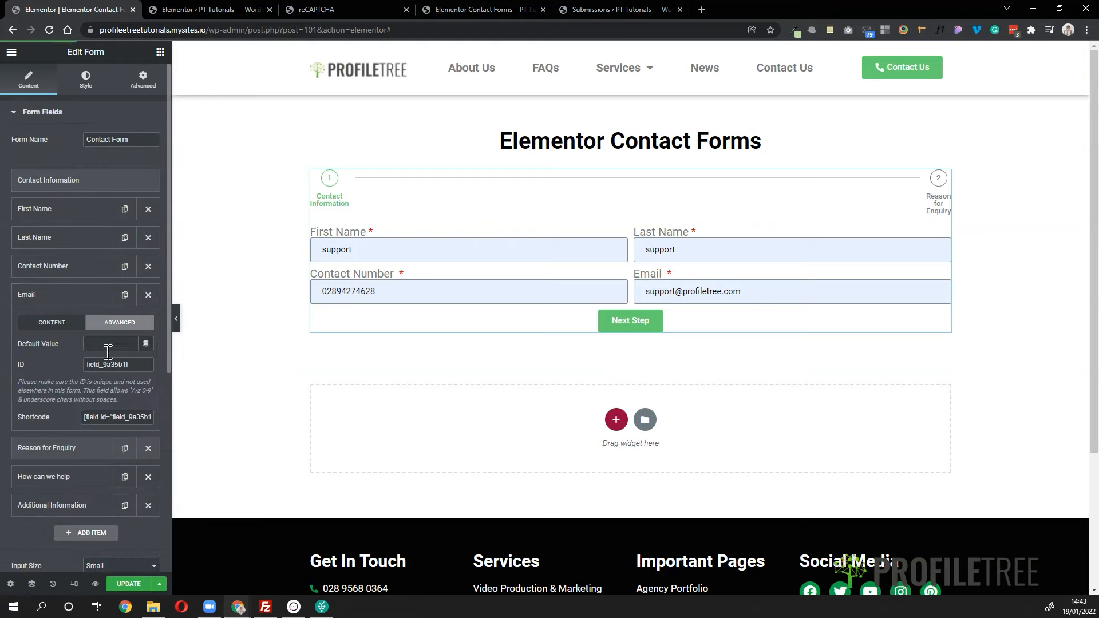
pyautogui.click(101, 416)
pyautogui.hotkey('ctrl', 'c')
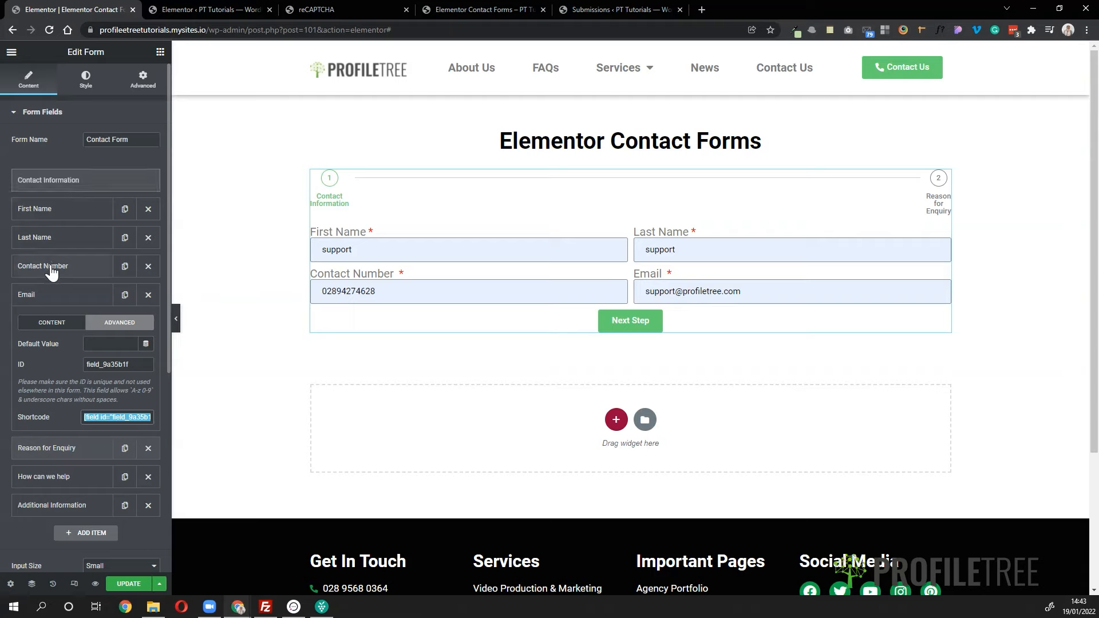
# - Replace Email 2's To address with the shortcode [field id="field_9a35b1f"]
pyautogui.click(42, 111)
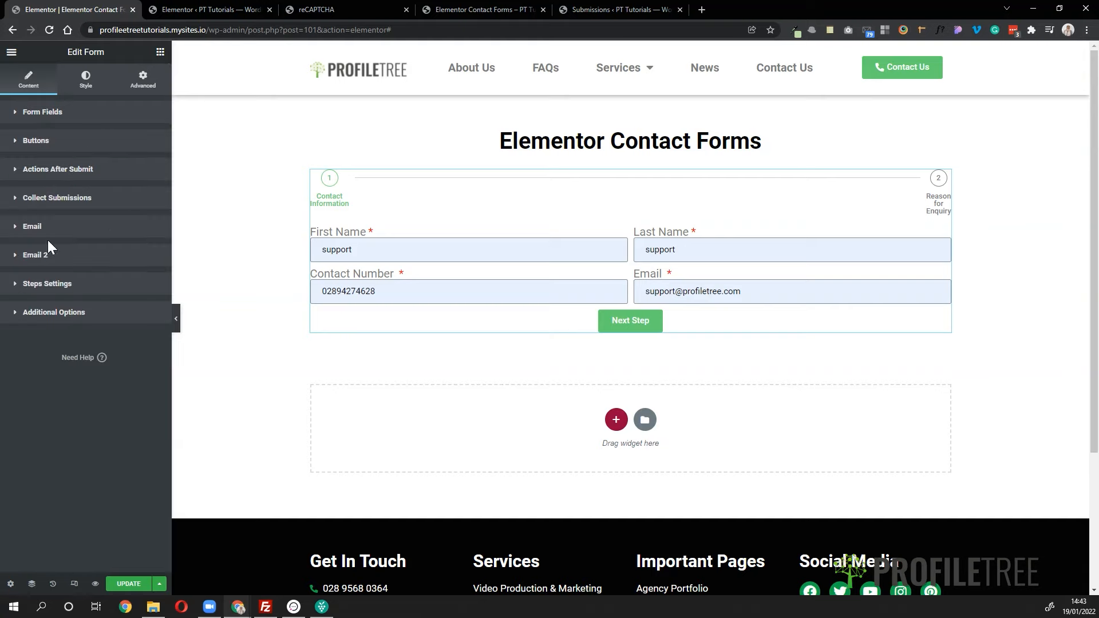
pyautogui.click(45, 261)
pyautogui.tripleClick(46, 295)
pyautogui.hotkey('ctrl', 'v')
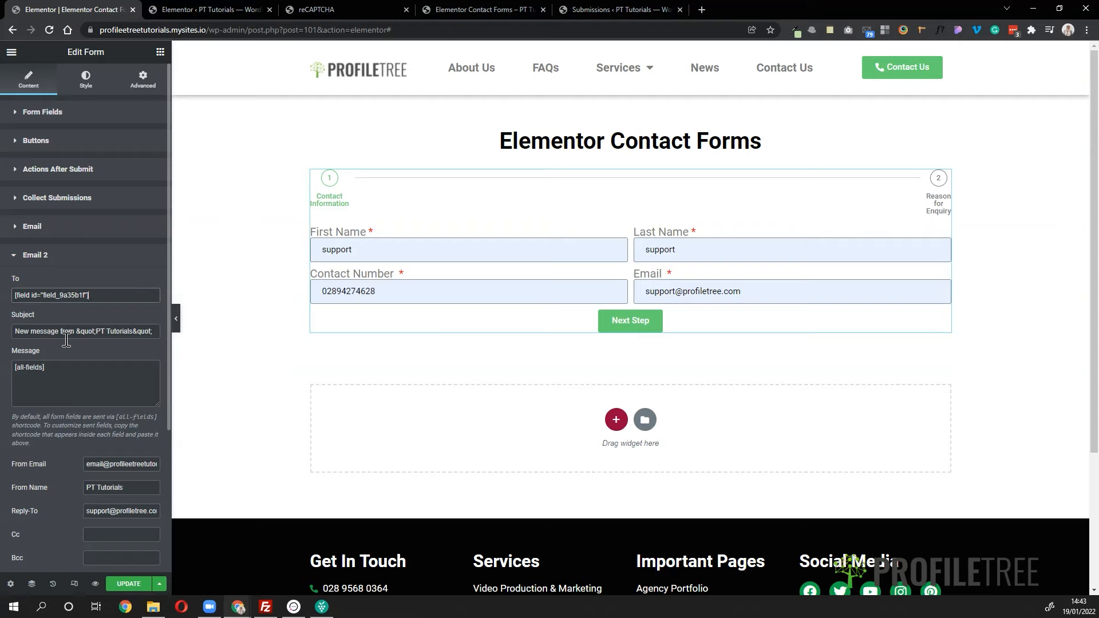
# - Change Email 2's subject to 'Your enquiry was successfully sent!'
pyautogui.click(16, 332)
pyautogui.moveTo(16, 332); pyautogui.dragTo(179, 349)
pyautogui.press('BackSpace')
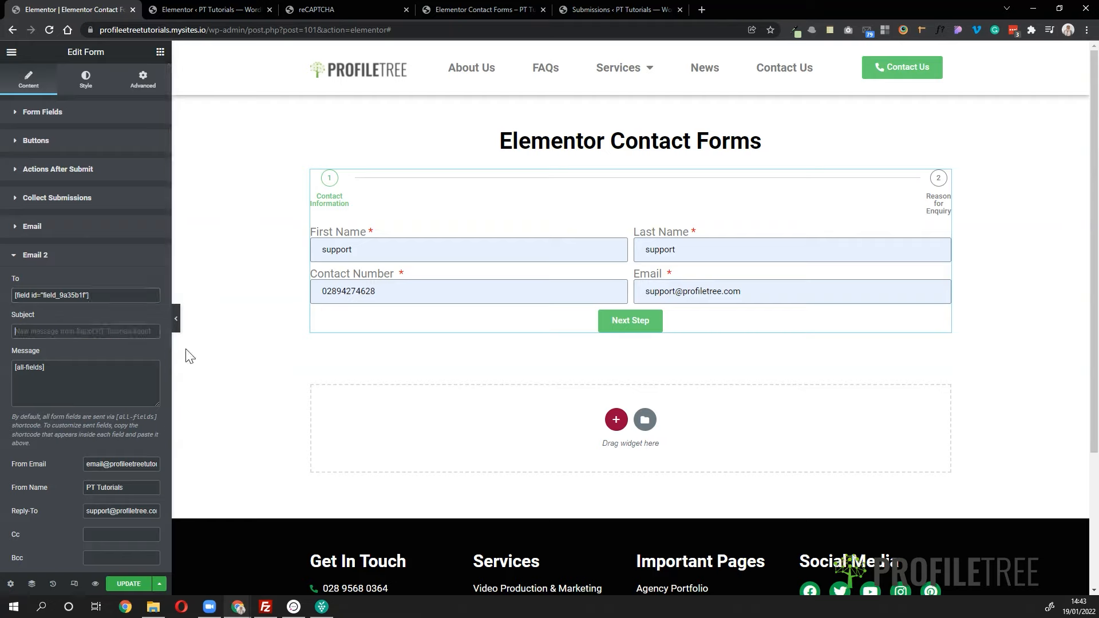
pyautogui.write('Your enquiry was successfully sent!')
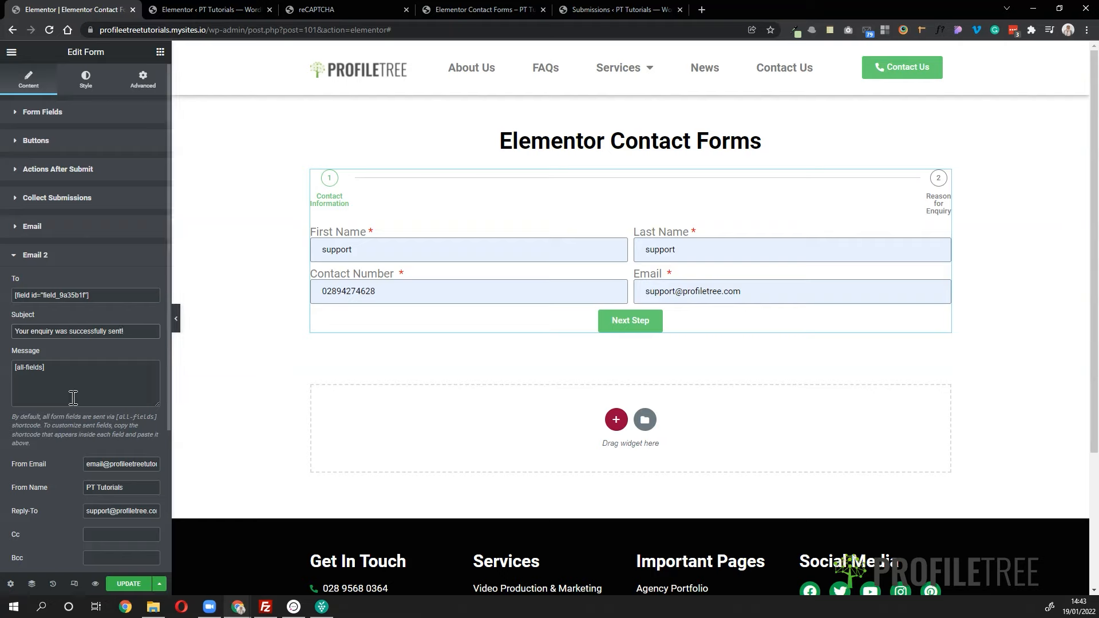
# - Replace the message's [all-fields] with 'Hi' and copy the First Name field's shortcode
pyautogui.moveTo(54, 367); pyautogui.dragTo(12, 367)
pyautogui.press('BackSpace')
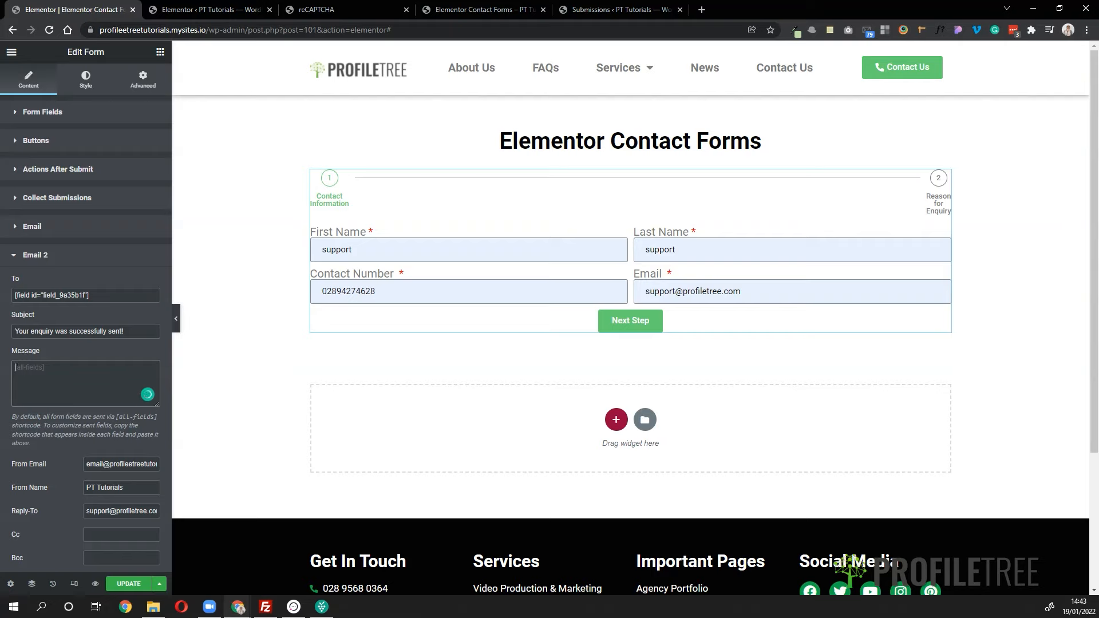
pyautogui.write('Hi')
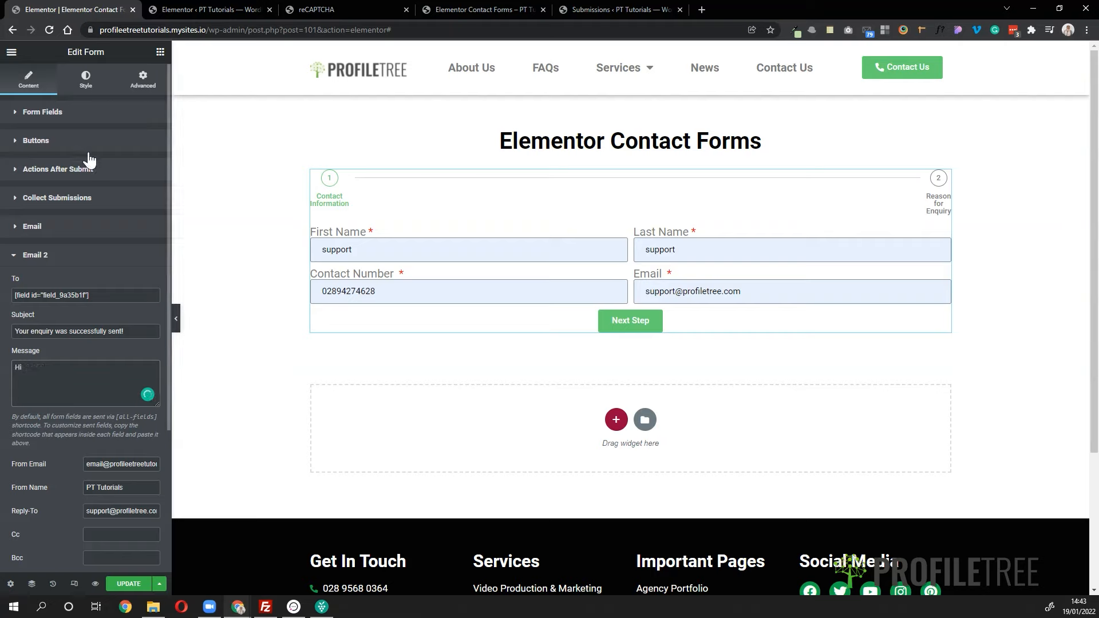
pyautogui.click(50, 114)
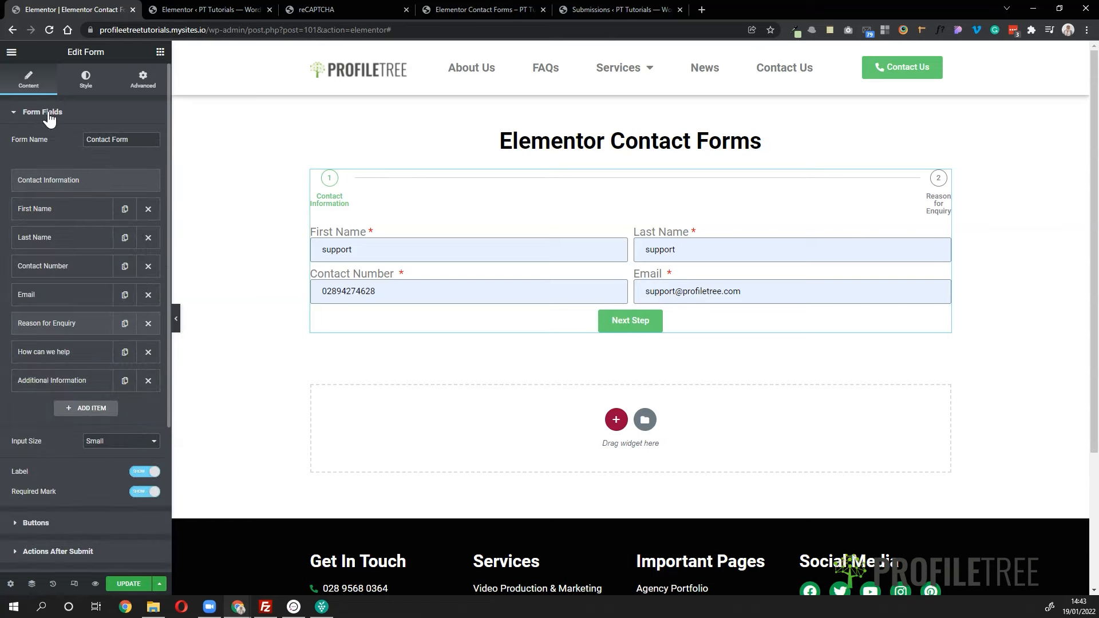
pyautogui.click(28, 211)
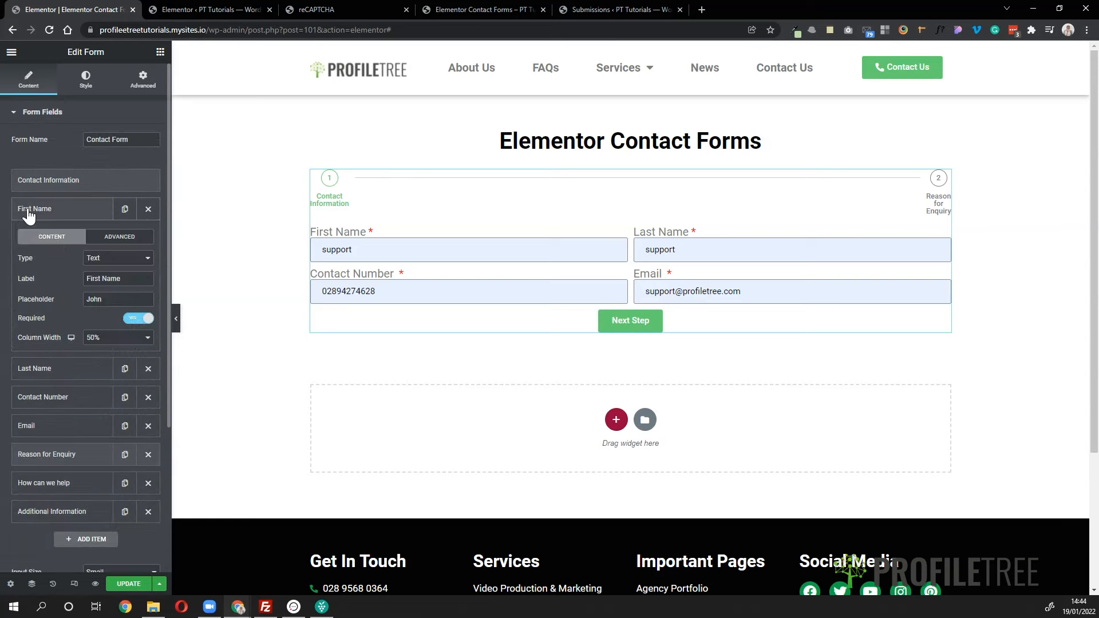
pyautogui.click(119, 237)
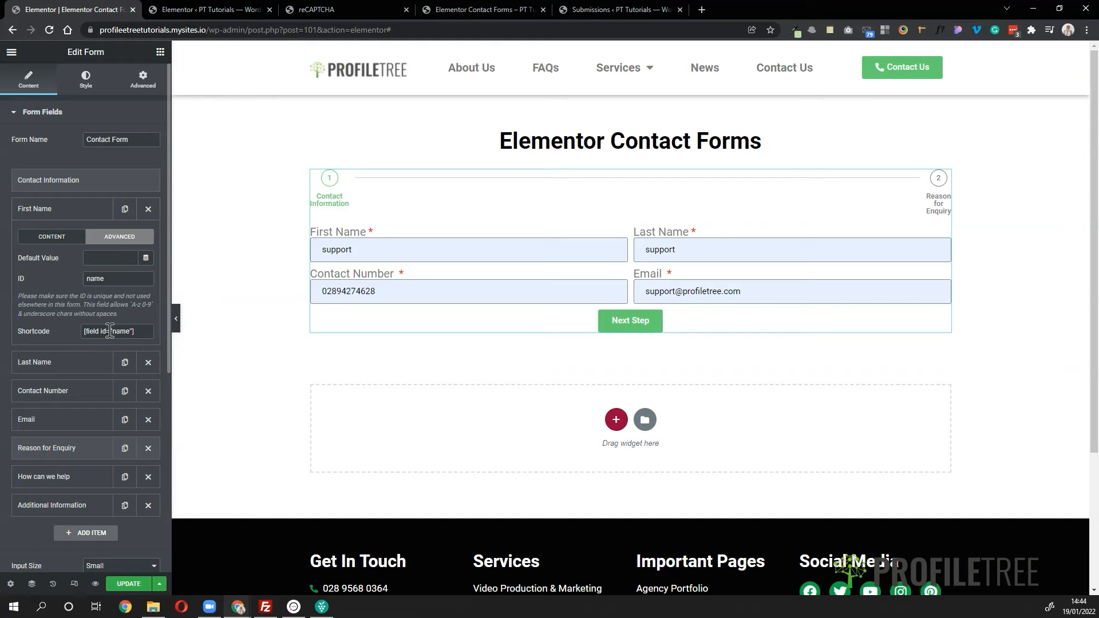
pyautogui.click(109, 332)
# - Paste the First Name shortcode after 'Hi' and add 'Thanks for your enquiry, we will get back to you soon'
pyautogui.scroll(-5, 75, 462)
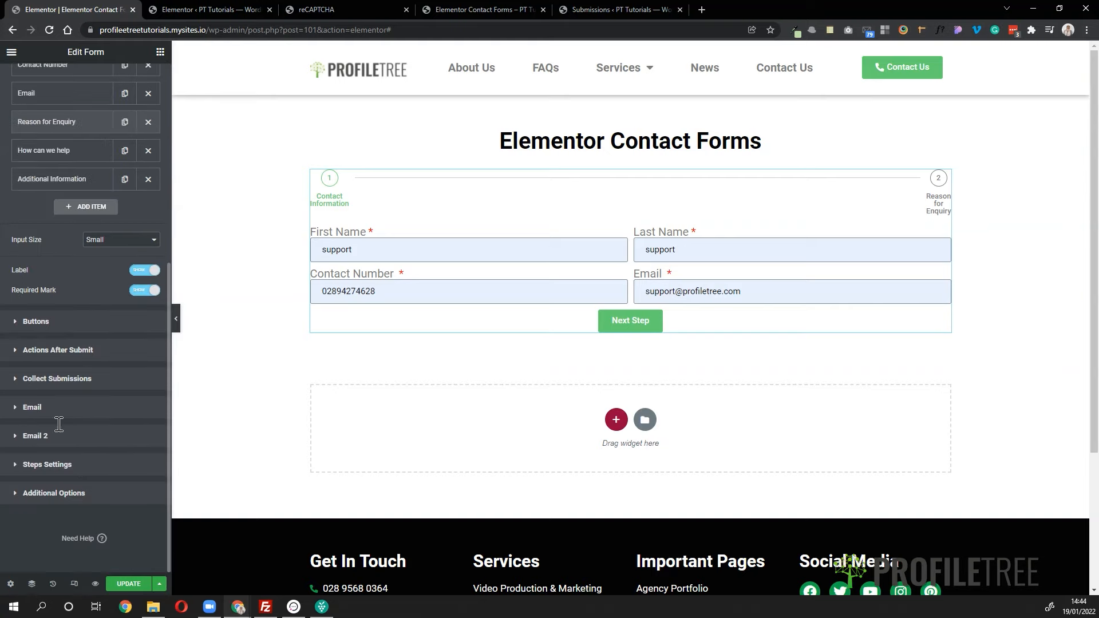
pyautogui.click(32, 435)
pyautogui.write('[field id="field_9a35b1f"]')
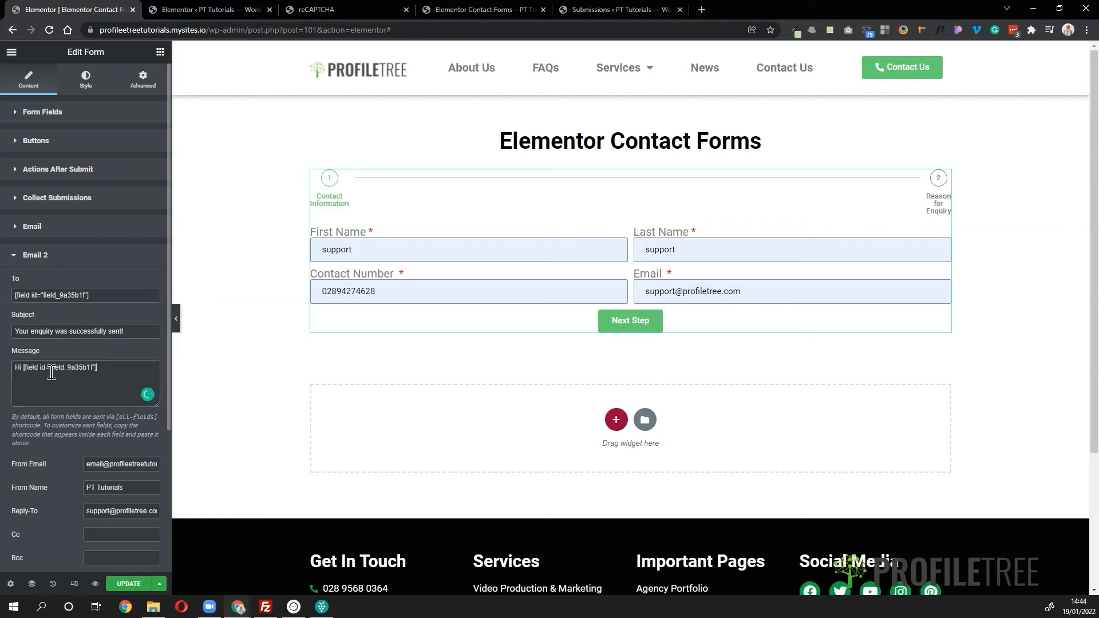
pyautogui.write('Thanks for your enquiry, we will get back to you soon.')
pyautogui.click(101, 388)
pyautogui.scroll(-3, 302, 458)
pyautogui.scroll(2, 303, 458)
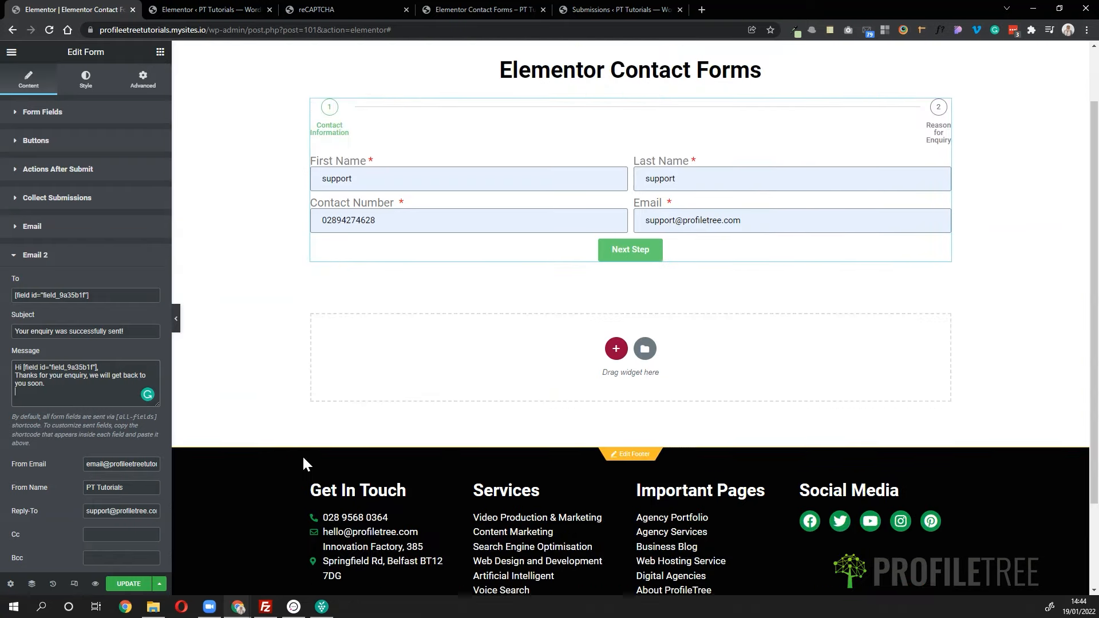
pyautogui.click(136, 488)
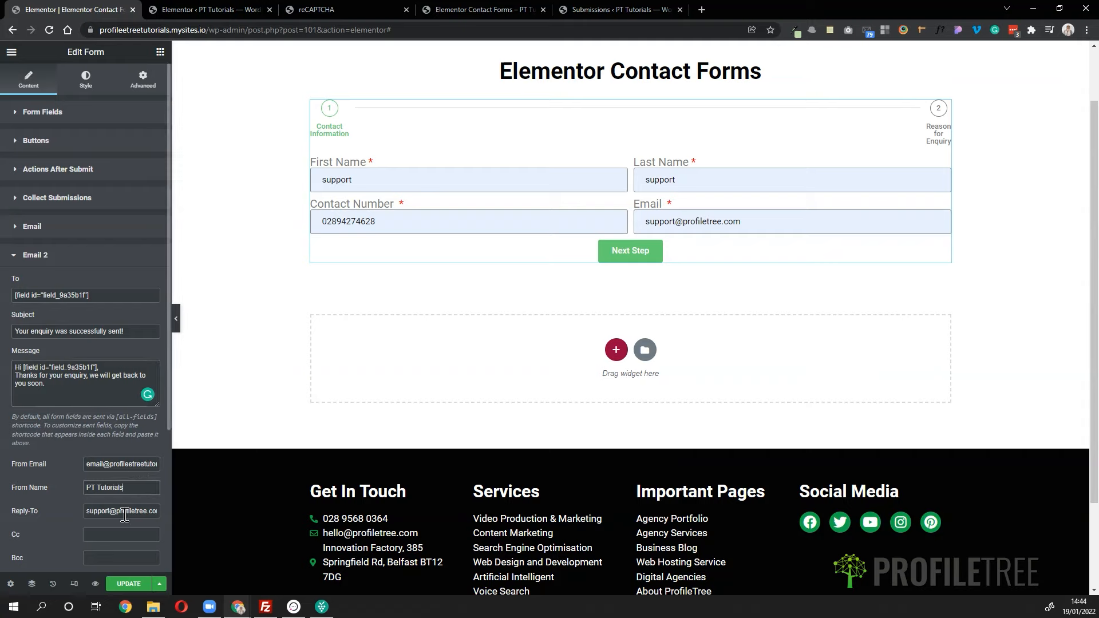
pyautogui.scroll(-1, 121, 512)
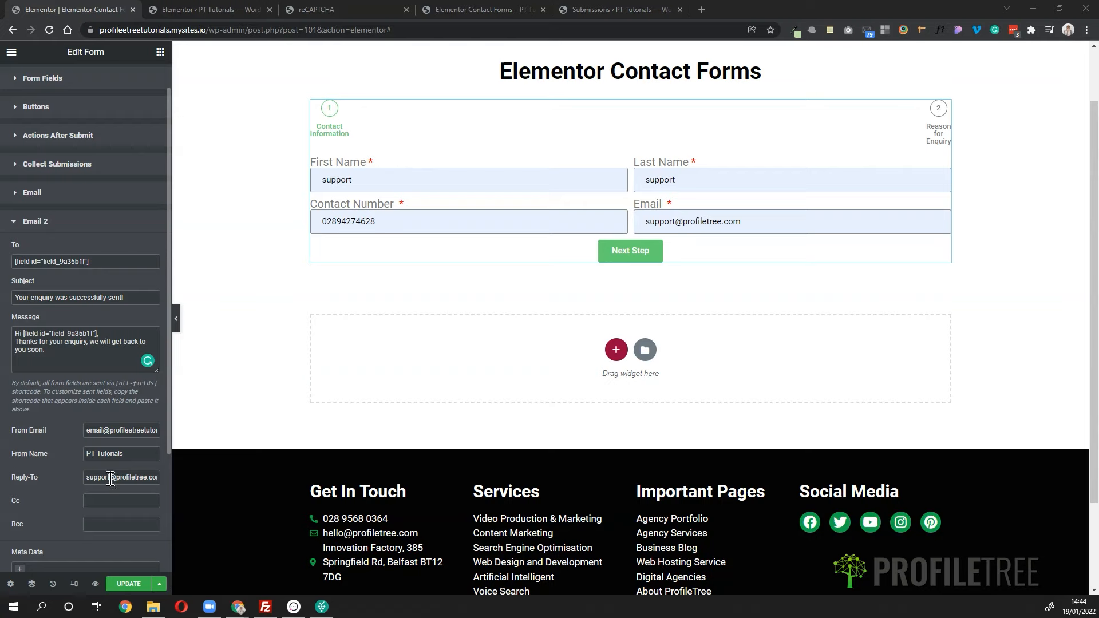
pyautogui.scroll(-2, 108, 479)
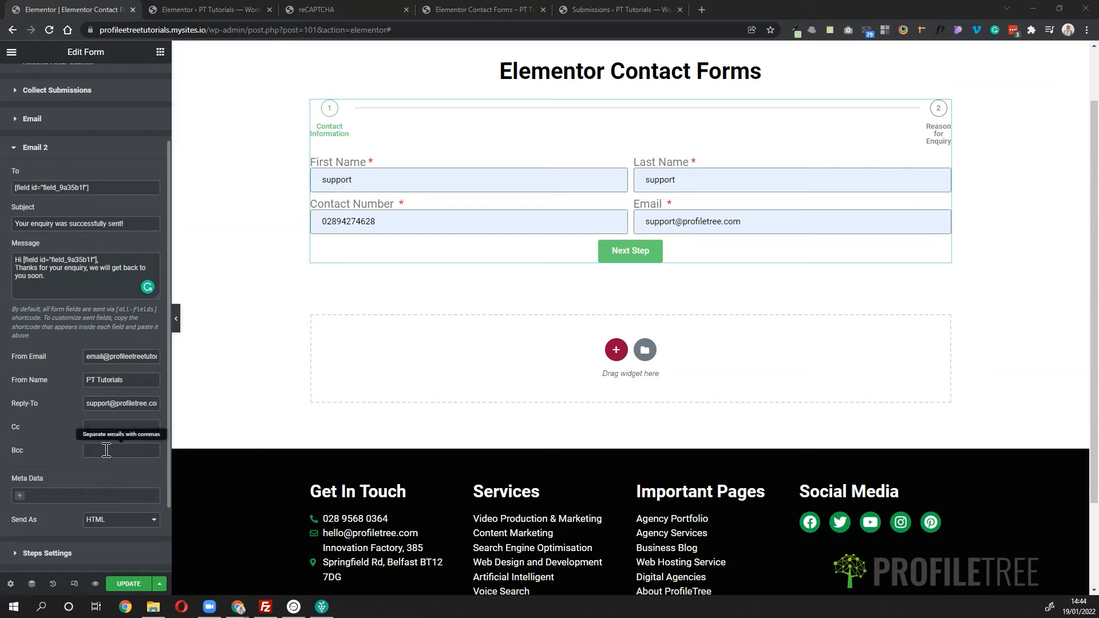
pyautogui.scroll(-2, 107, 450)
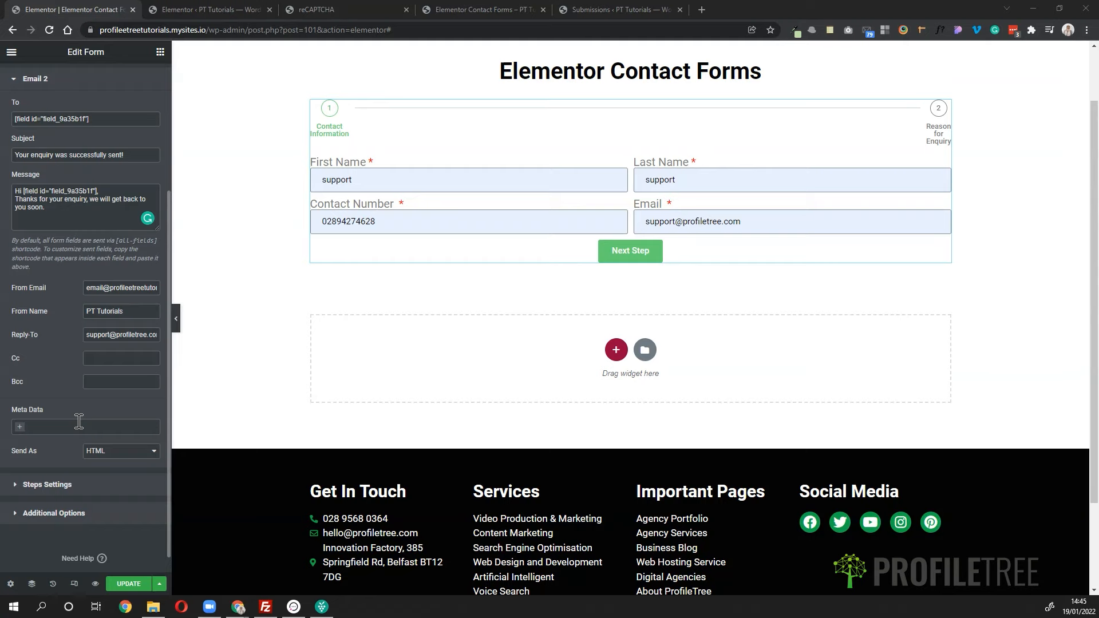
# - Try each step indicator type in Steps Settings and settle on Number & Text
pyautogui.click(61, 485)
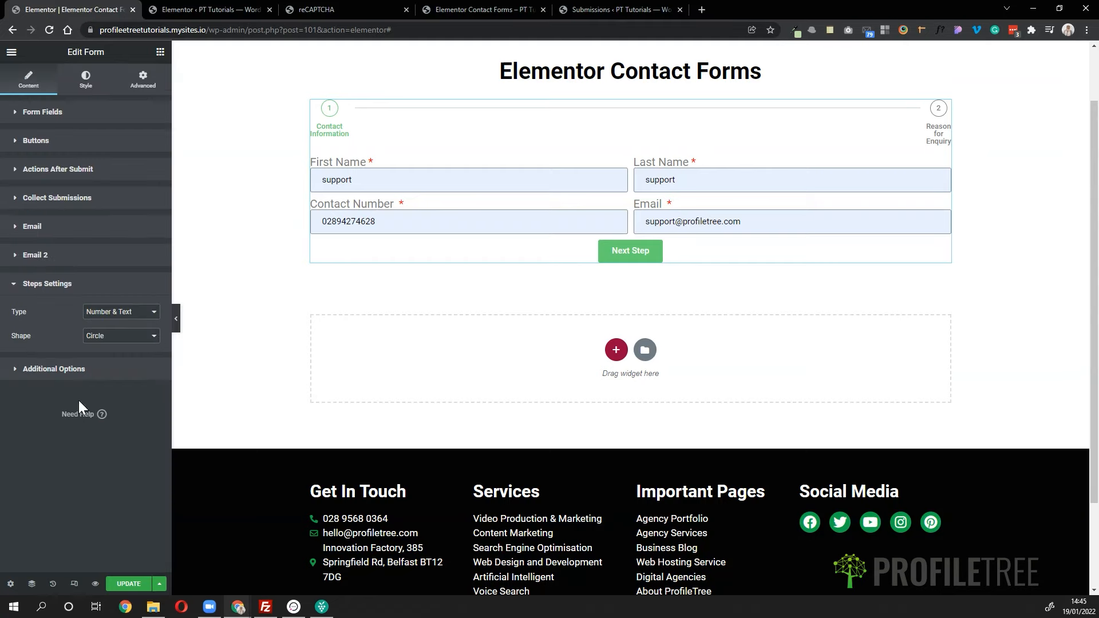
pyautogui.scroll(1, 495, 144)
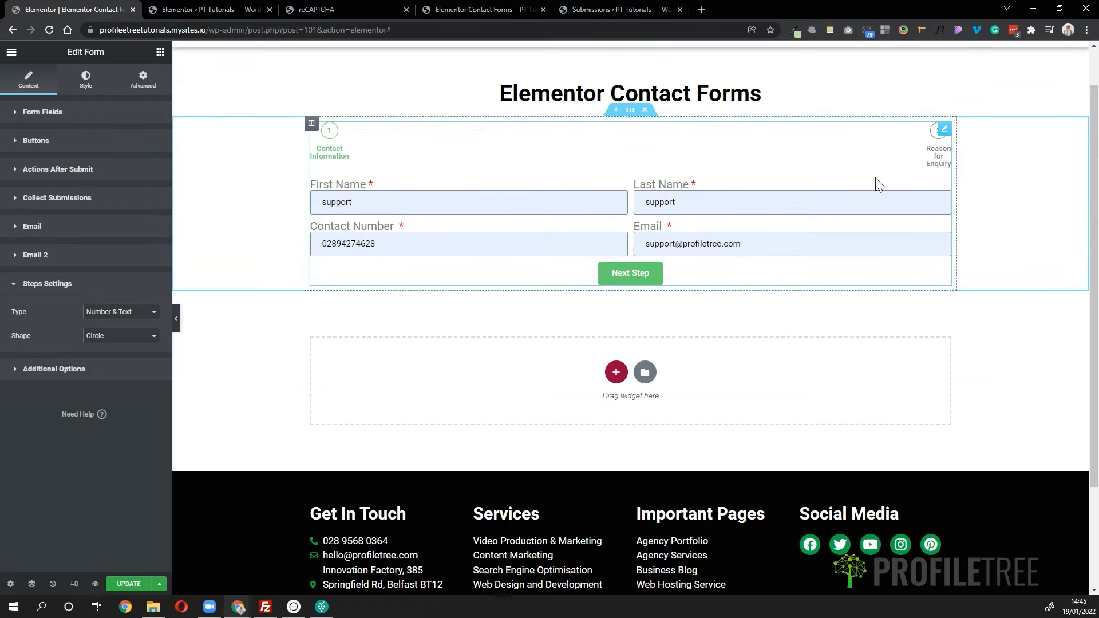
pyautogui.click(107, 315)
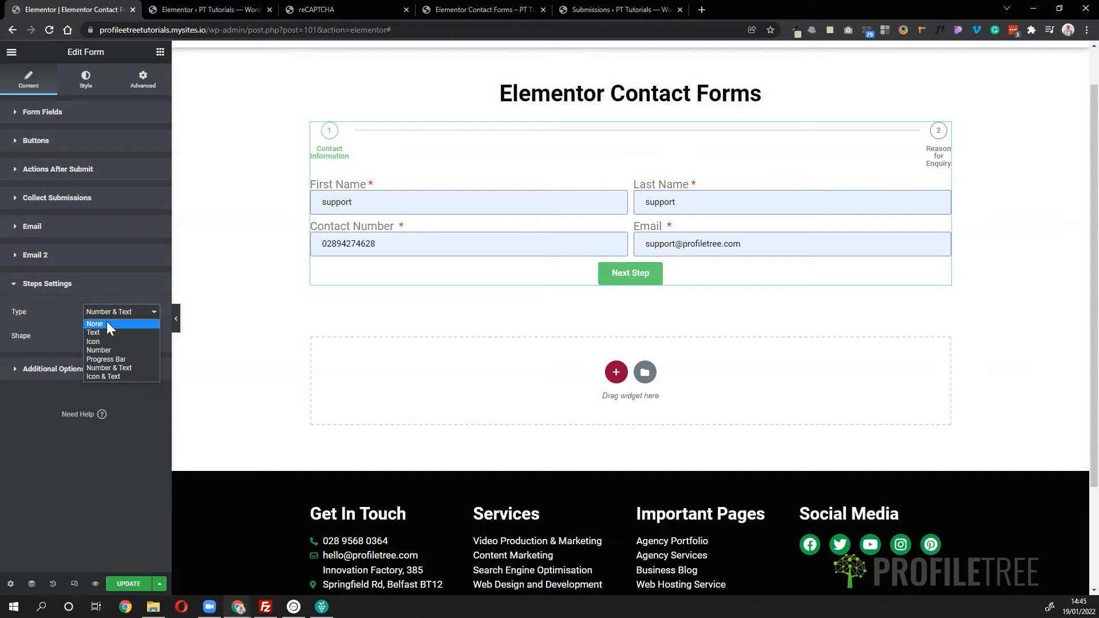
pyautogui.click(98, 333)
pyautogui.click(113, 315)
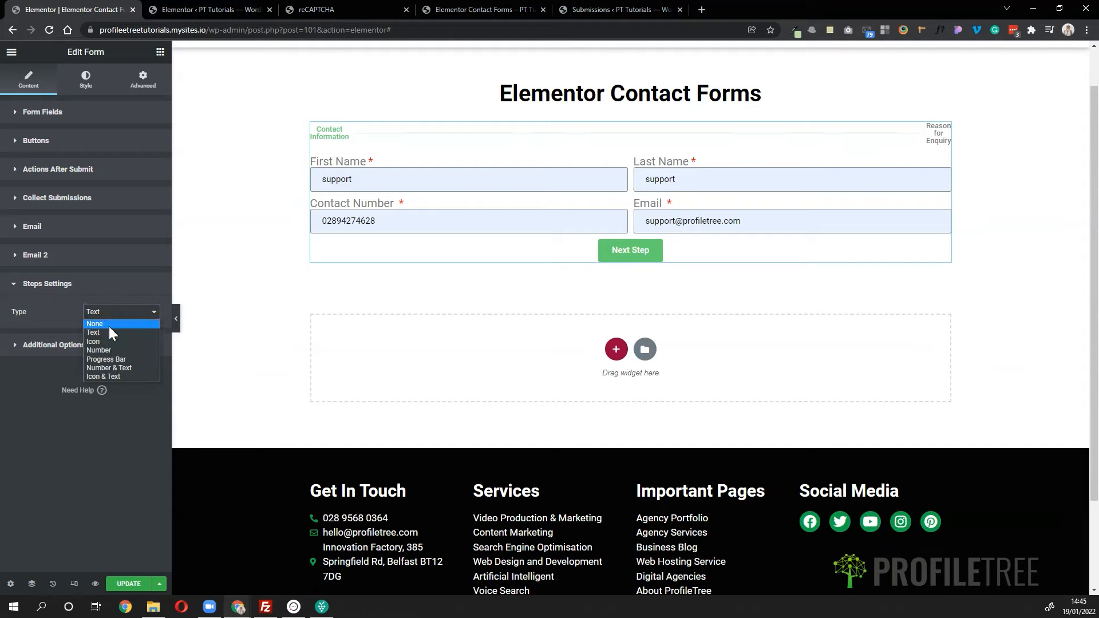
pyautogui.click(105, 340)
pyautogui.click(126, 316)
pyautogui.click(112, 350)
pyautogui.click(123, 314)
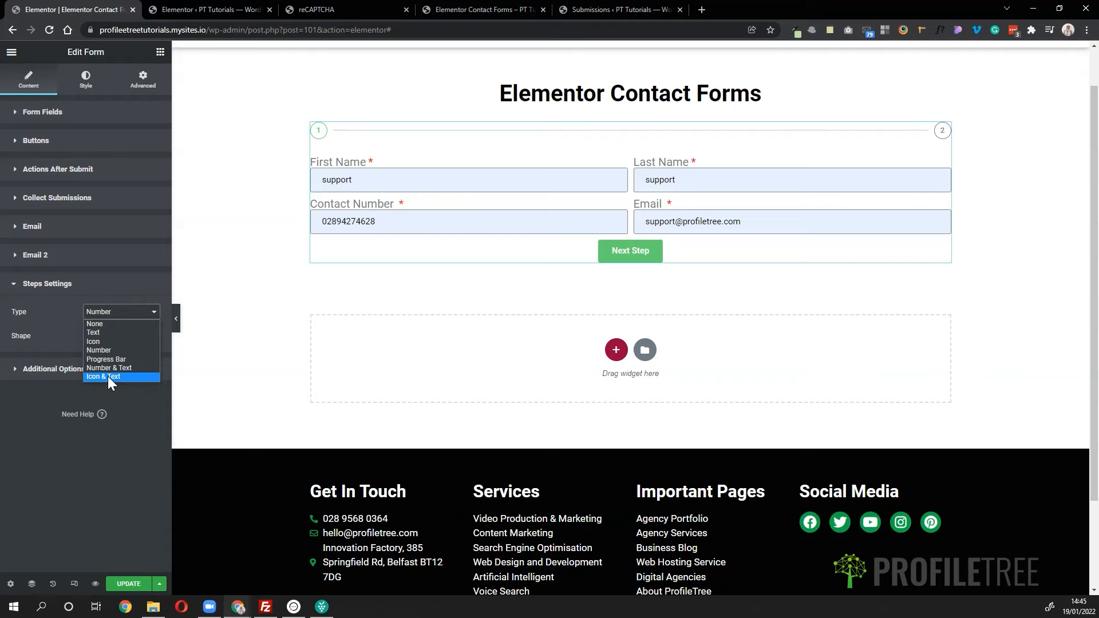
pyautogui.click(104, 377)
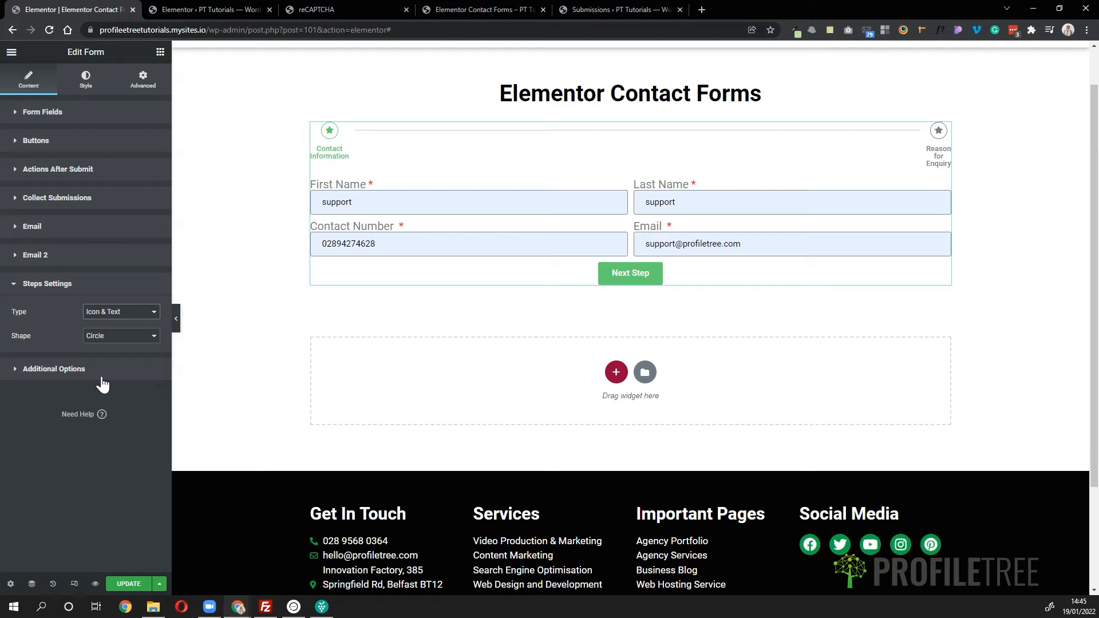
pyautogui.click(115, 316)
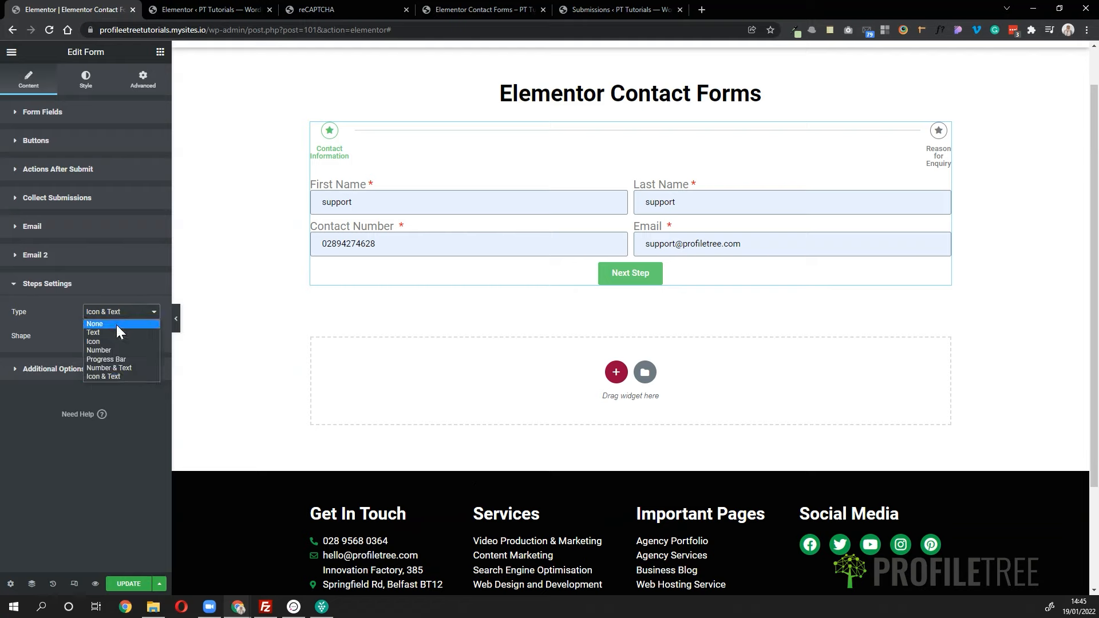
pyautogui.click(103, 367)
# - Try the Square, Rounded and None step shapes, then keep Circle
pyautogui.click(113, 342)
pyautogui.click(106, 356)
pyautogui.click(122, 338)
pyautogui.click(106, 365)
pyautogui.click(122, 342)
pyautogui.click(107, 375)
pyautogui.click(112, 338)
pyautogui.click(105, 348)
pyautogui.click(69, 370)
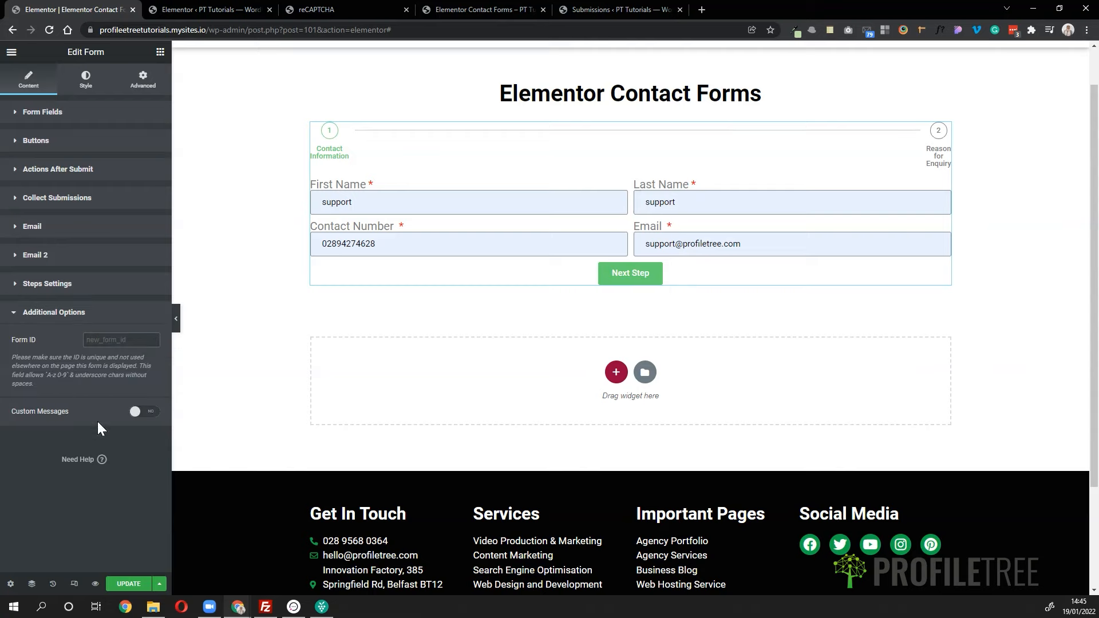
# - Turn on Custom Messages and set the success message to 'Thanks for submitting, we will get back to you soon.'
pyautogui.click(138, 415)
pyautogui.scroll(-1, 92, 474)
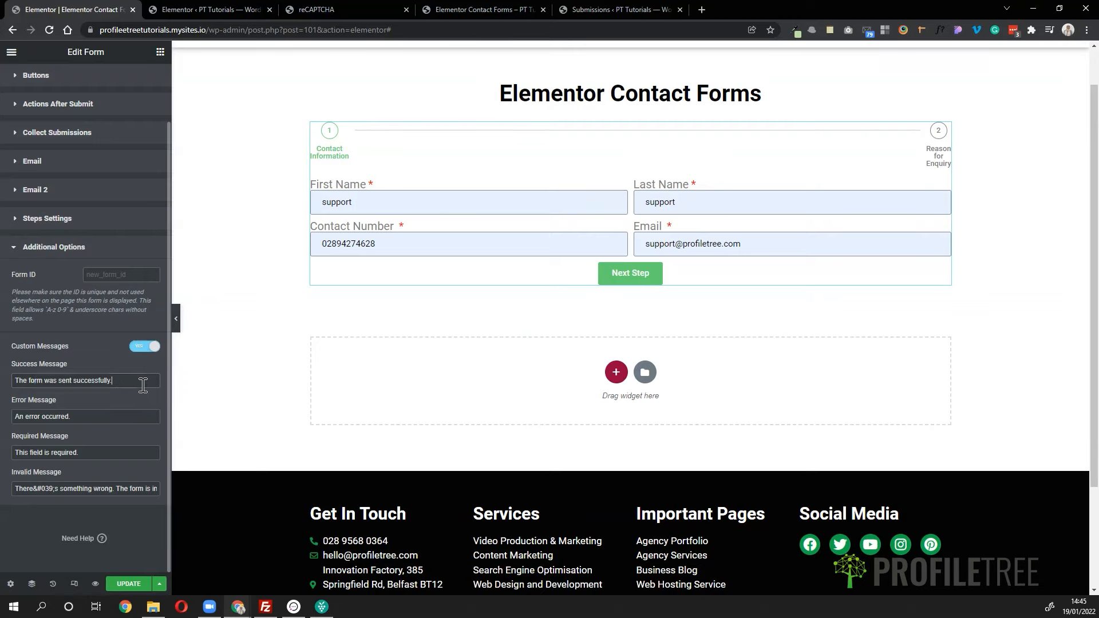
pyautogui.moveTo(113, 380); pyautogui.dragTo(14, 381)
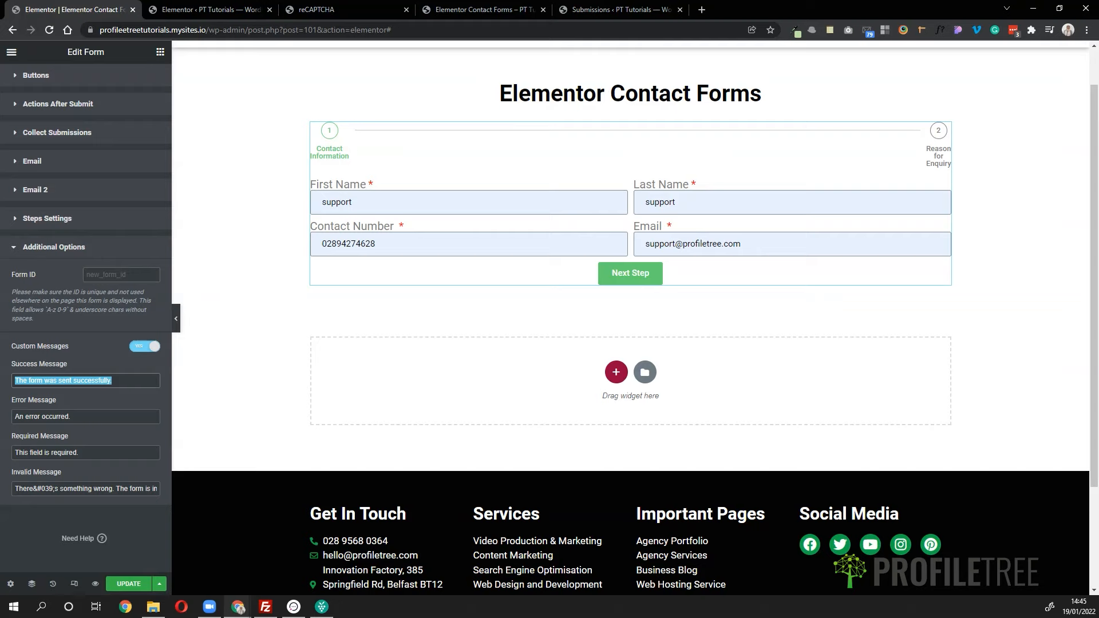
pyautogui.write('Thanks')
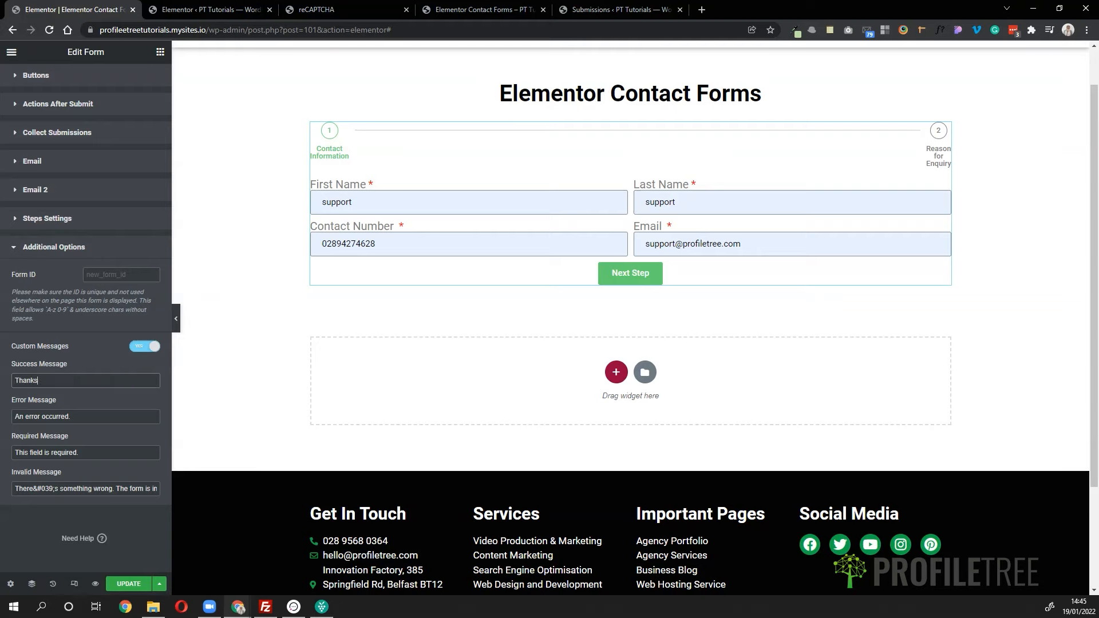
pyautogui.write(' for submitting, we will get back to you soon')
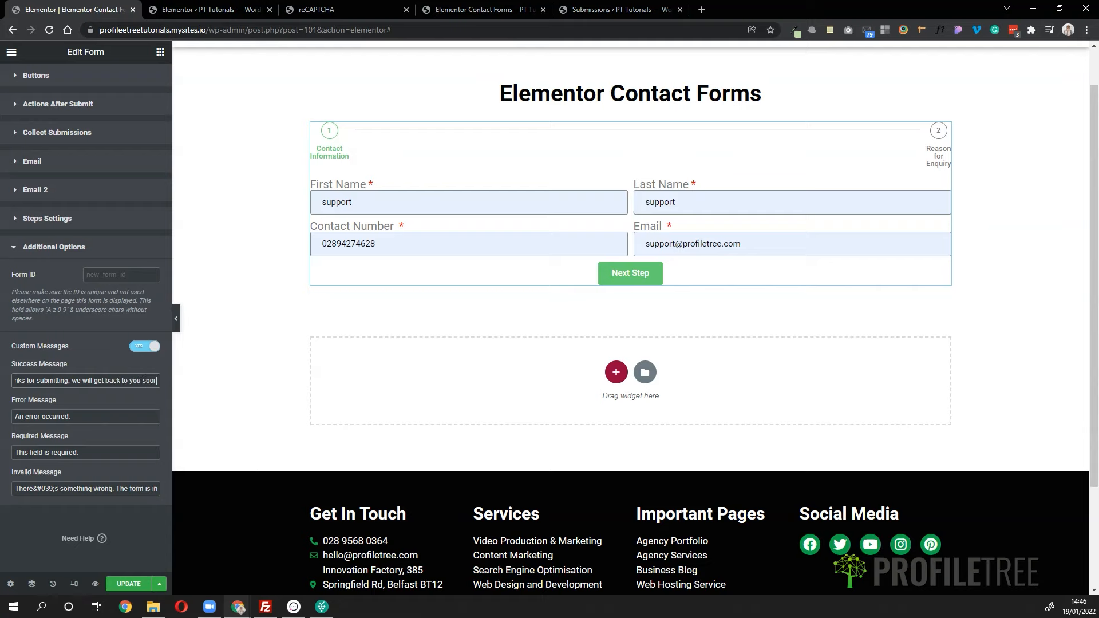
pyautogui.write('.')
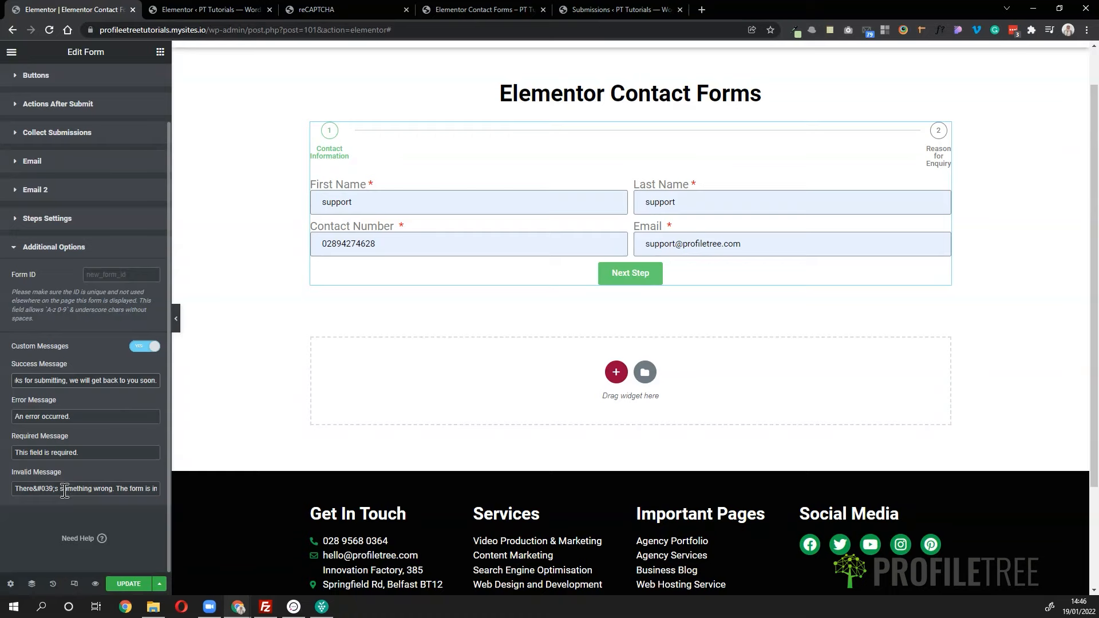
pyautogui.moveTo(63, 489); pyautogui.dragTo(42, 454)
pyautogui.click(128, 491)
pyautogui.scroll(2, 93, 412)
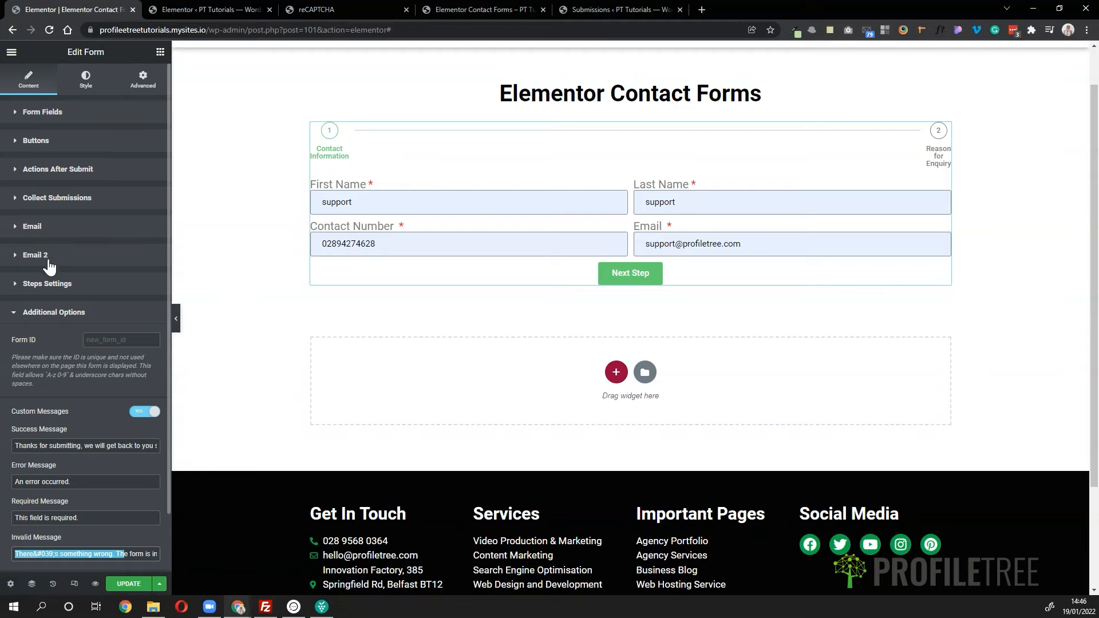
pyautogui.click(35, 313)
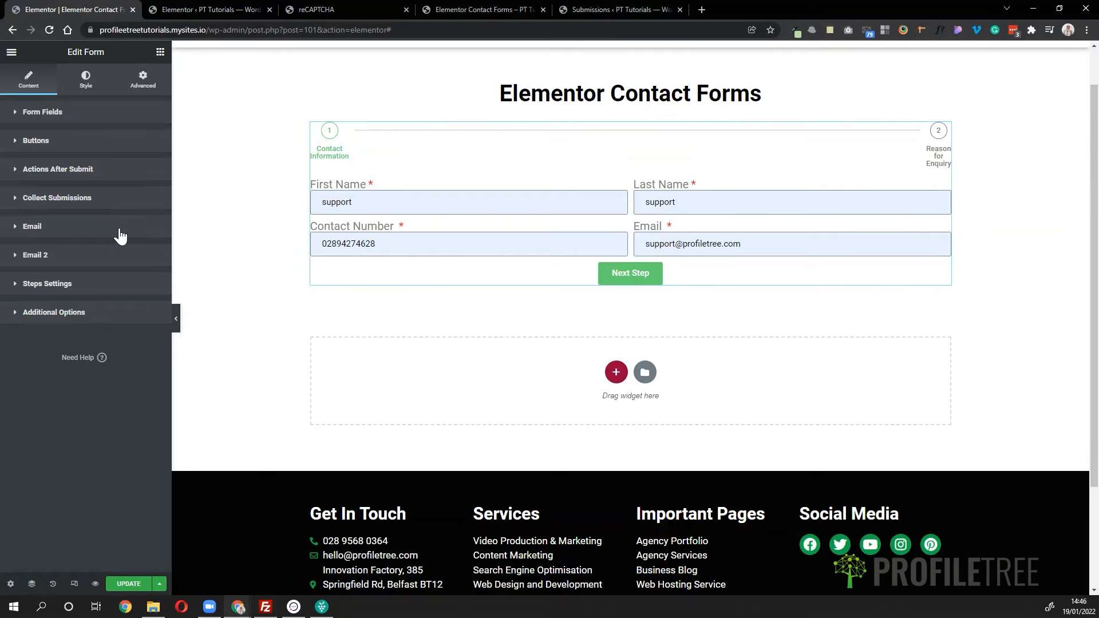
# - In the Form style settings, set Columns Gap and Rows Gap to 30
pyautogui.click(85, 81)
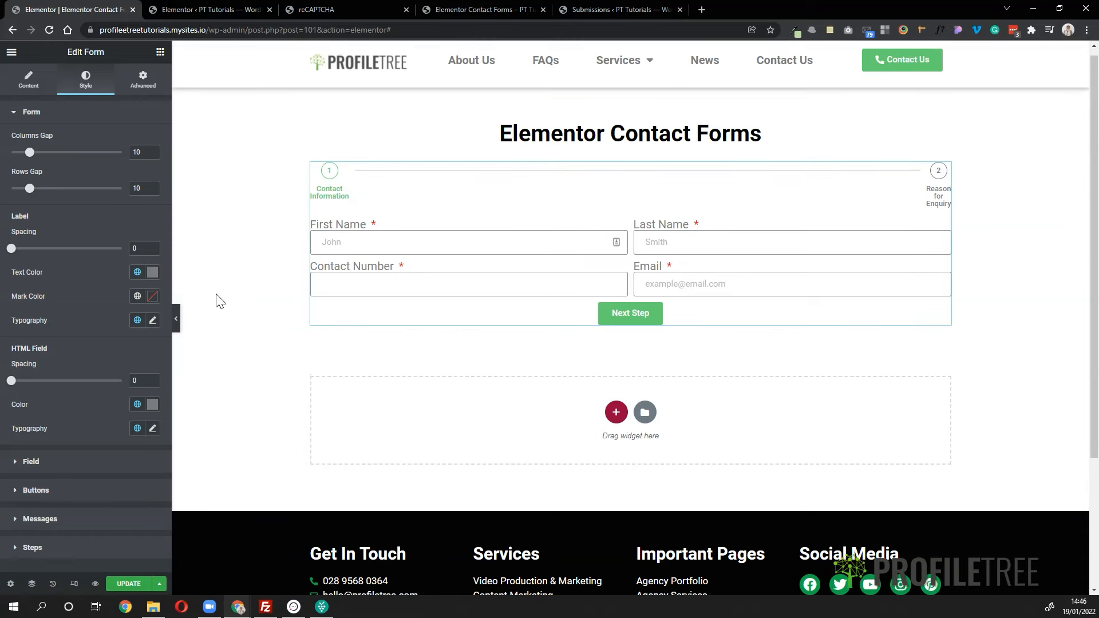
pyautogui.click(52, 115)
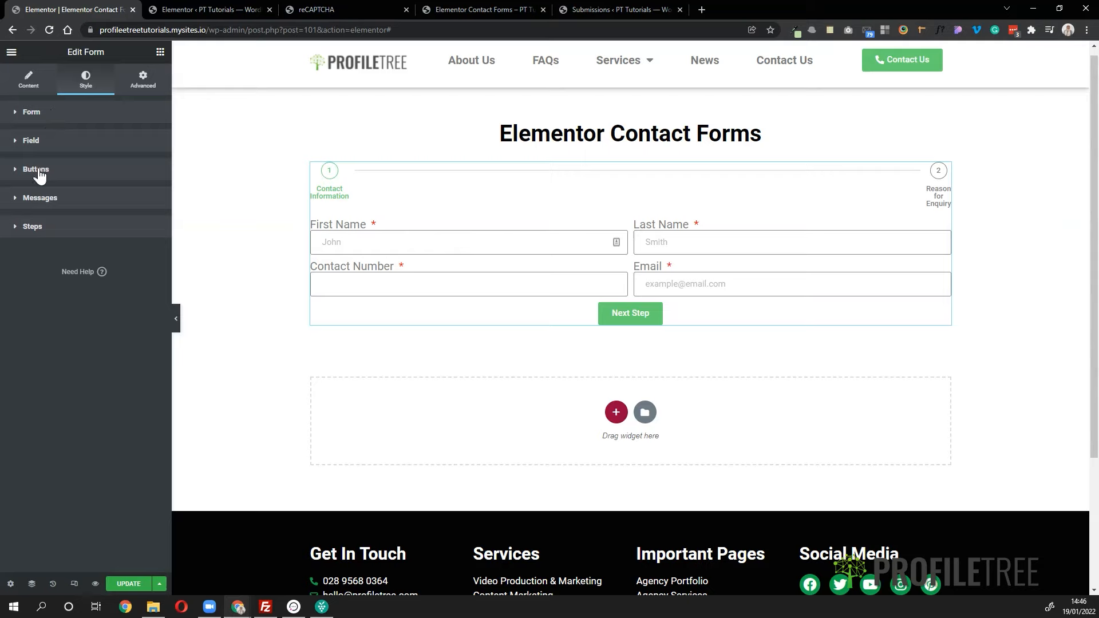
pyautogui.click(49, 120)
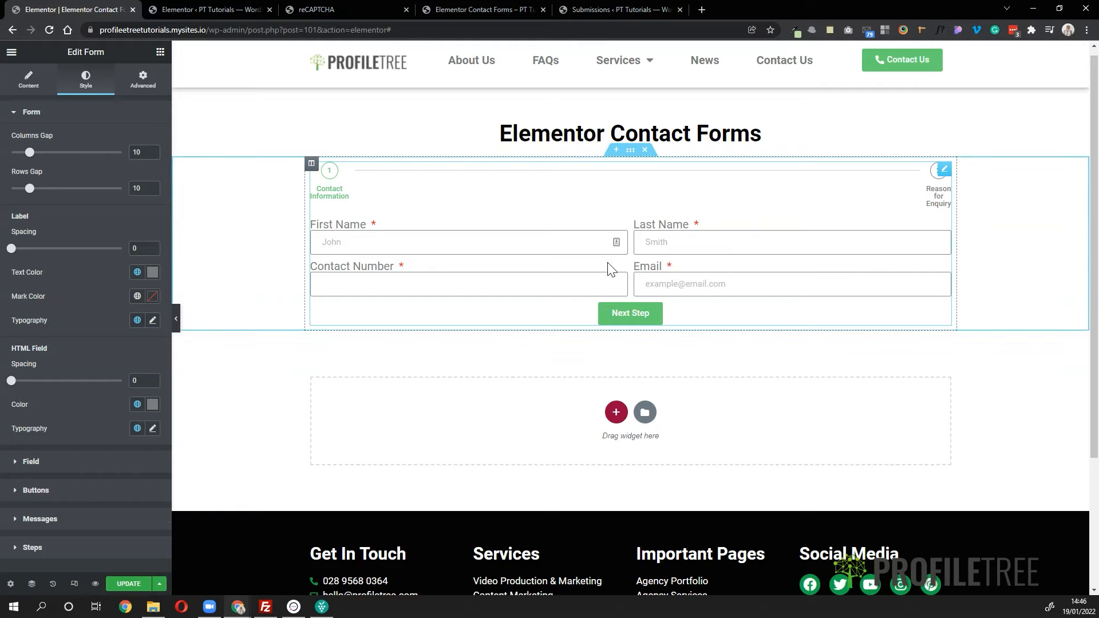
pyautogui.moveTo(29, 153); pyautogui.dragTo(66, 156)
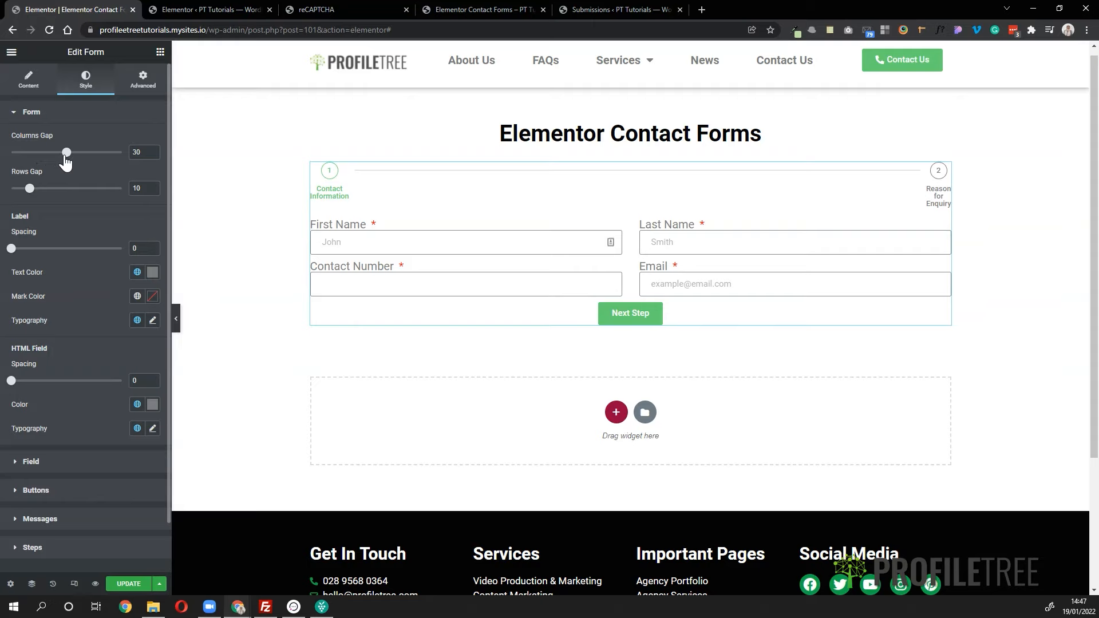
pyautogui.moveTo(29, 195); pyautogui.dragTo(68, 200)
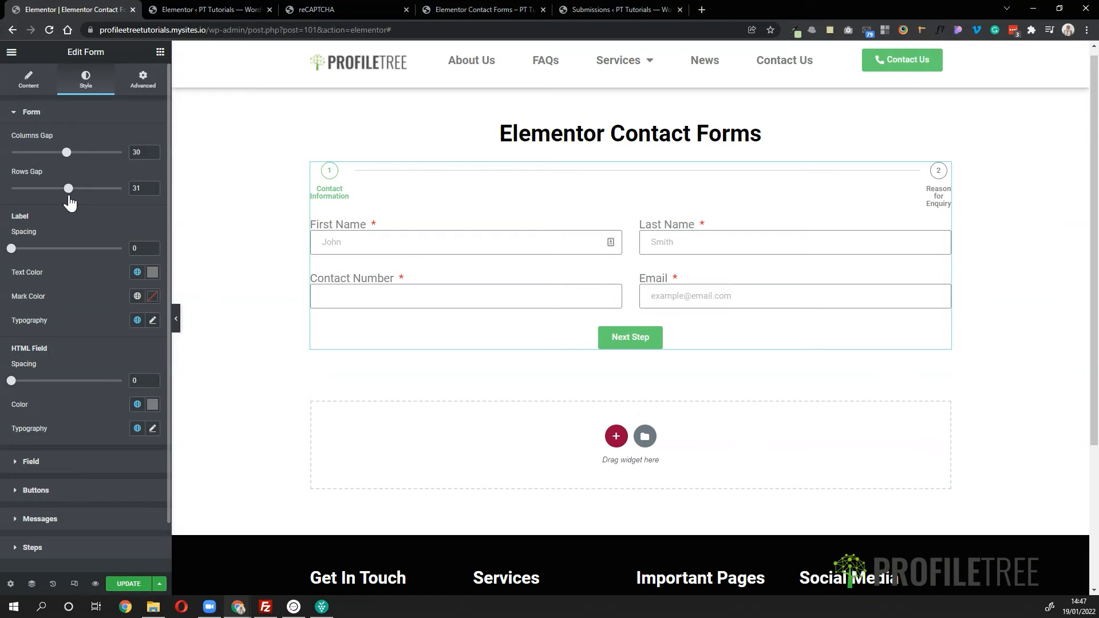
pyautogui.click(154, 190)
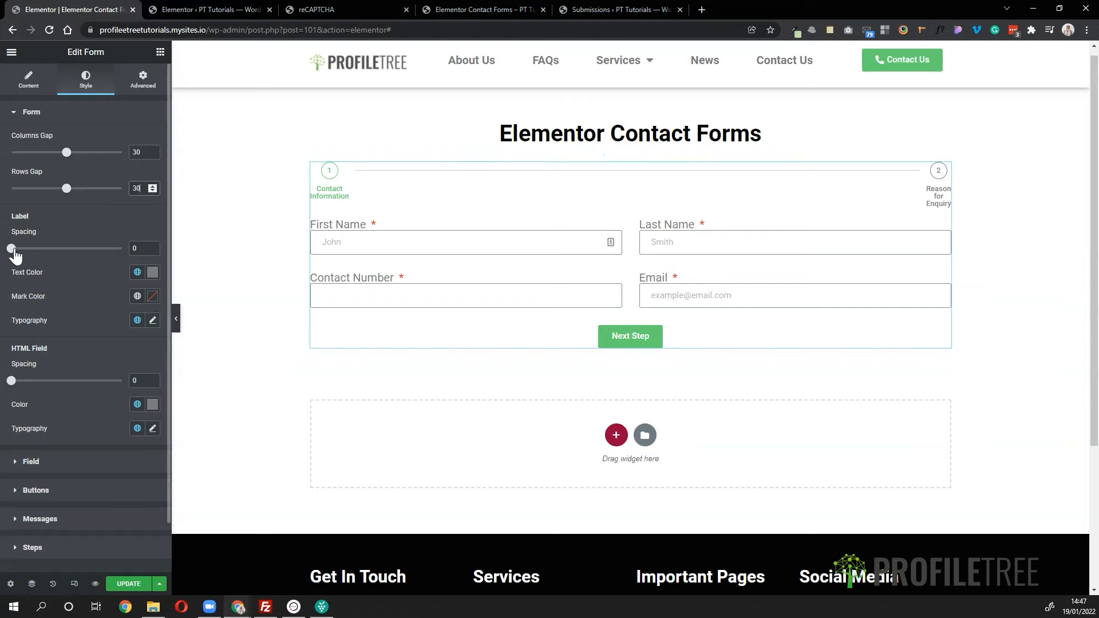
# - Set Label Spacing to 15 and label text colour to global black
pyautogui.moveTo(13, 256); pyautogui.dragTo(41, 259)
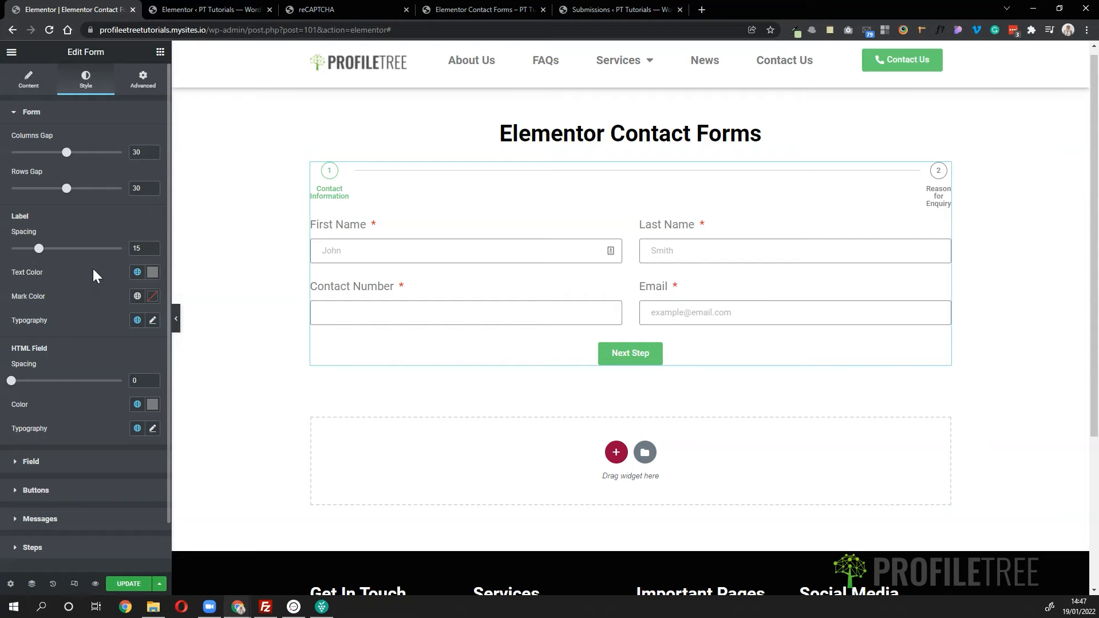
pyautogui.click(136, 273)
pyautogui.click(46, 405)
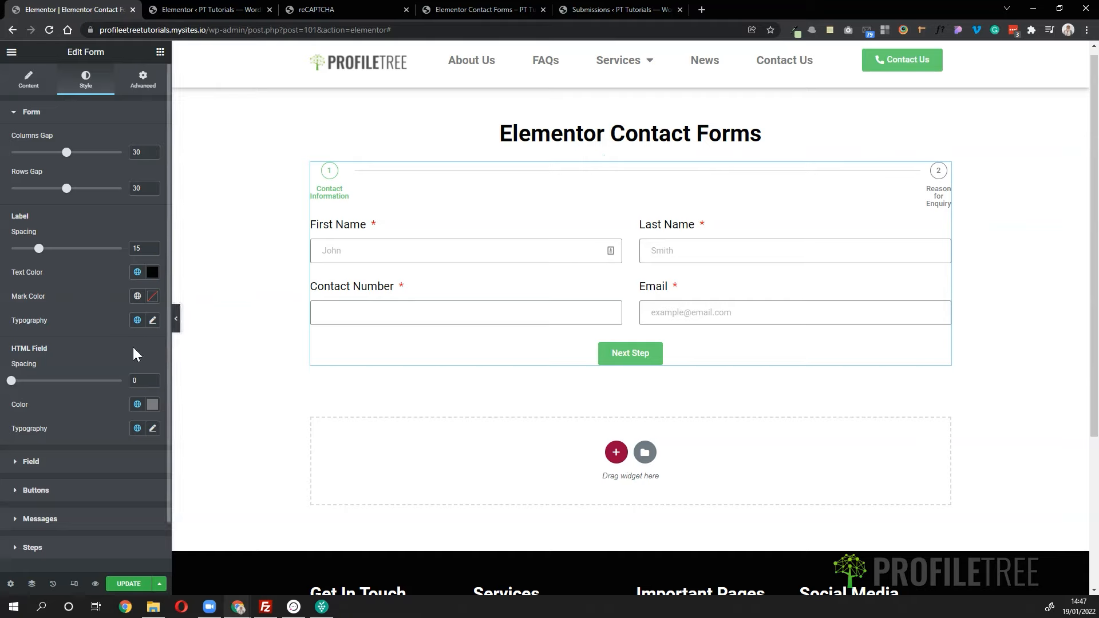
pyautogui.scroll(-1, 113, 386)
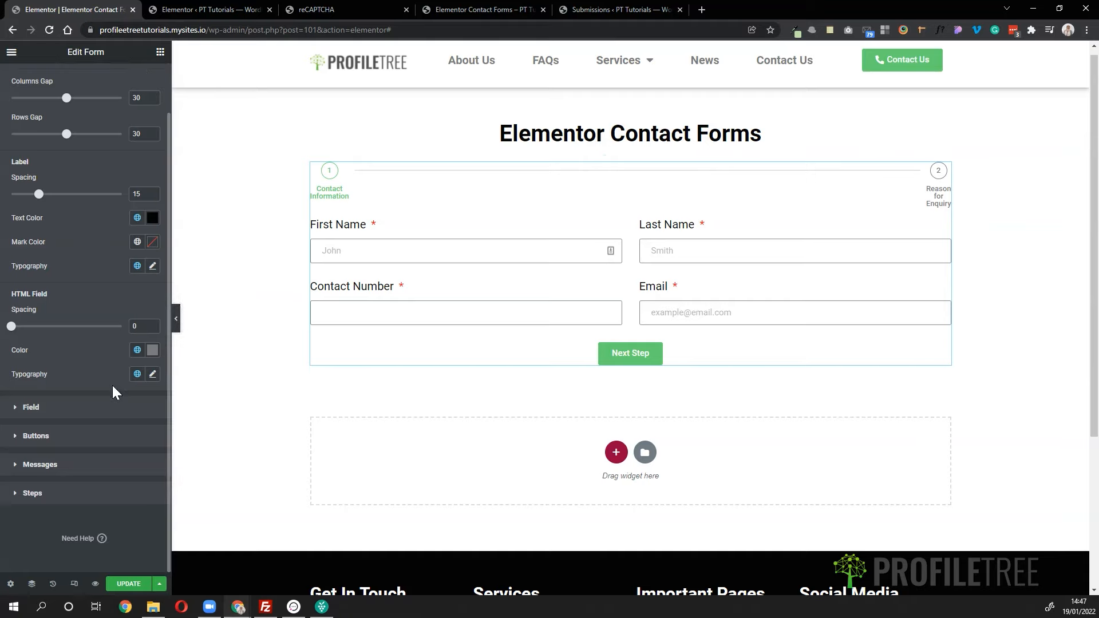
pyautogui.click(79, 407)
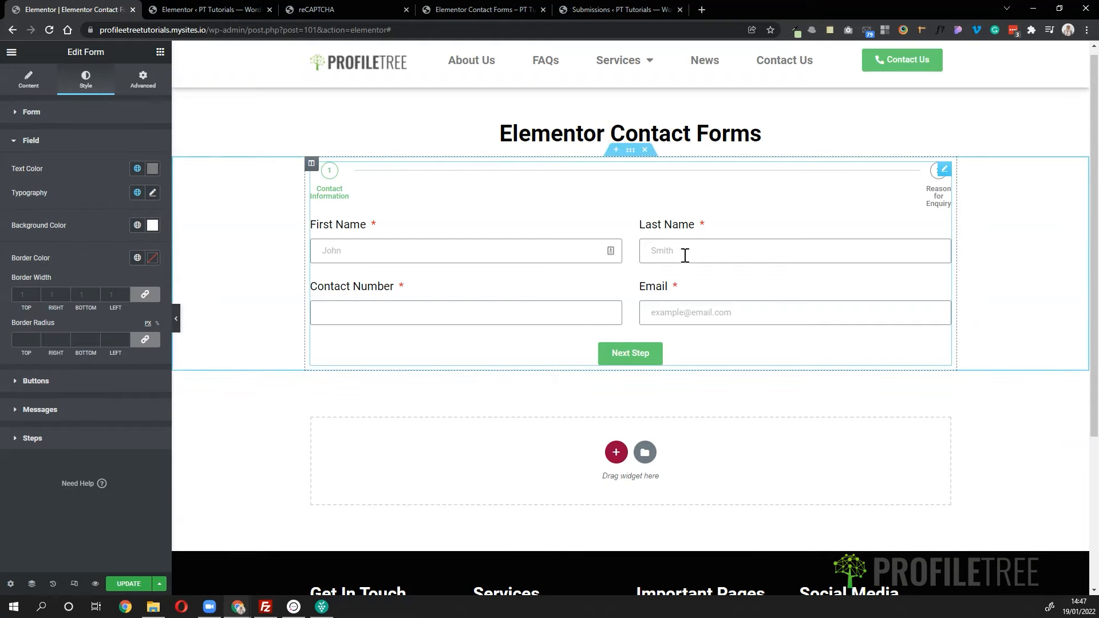
# - Set field text colour to global black, test it in Contact Number, keep border width at 1
pyautogui.click(137, 170)
pyautogui.click(39, 298)
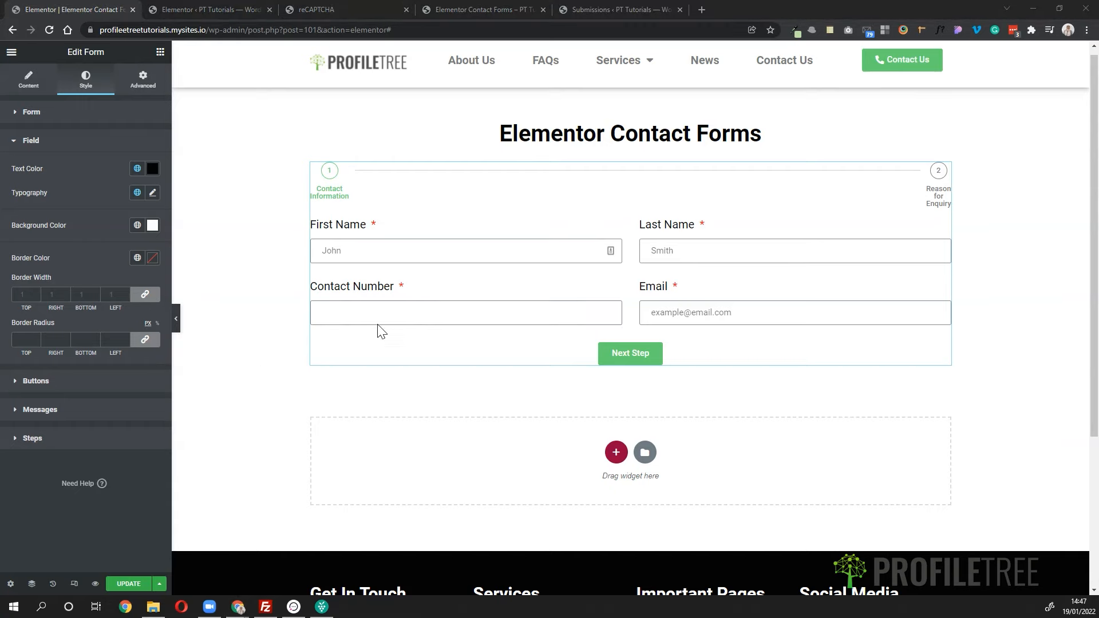
pyautogui.click(394, 305)
pyautogui.write('fff')
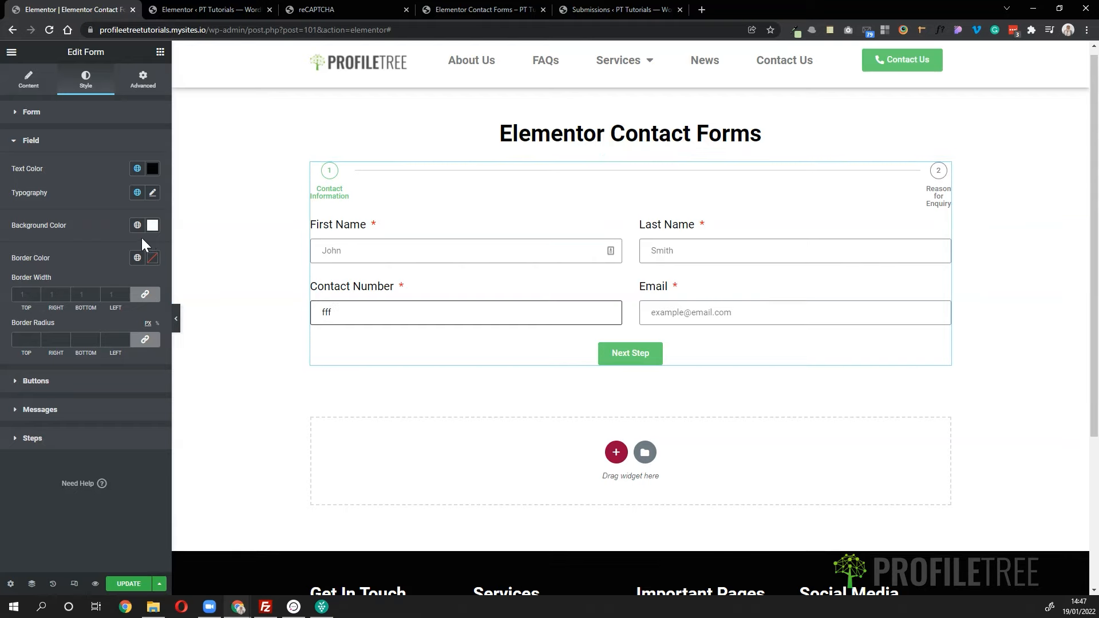
pyautogui.click(95, 293)
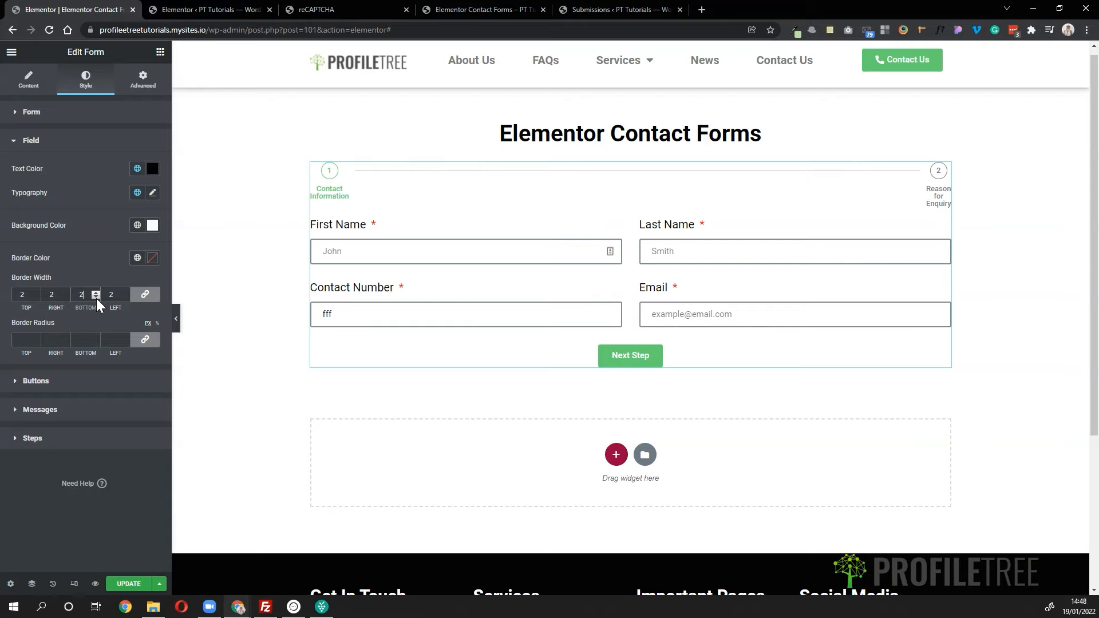
pyautogui.click(96, 298)
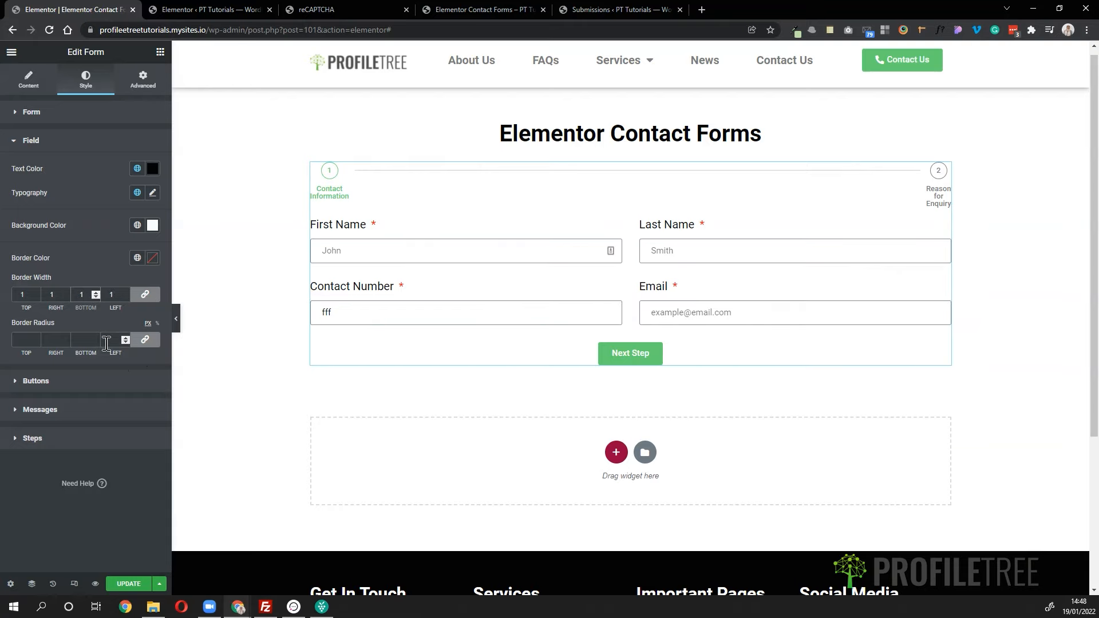
pyautogui.click(97, 383)
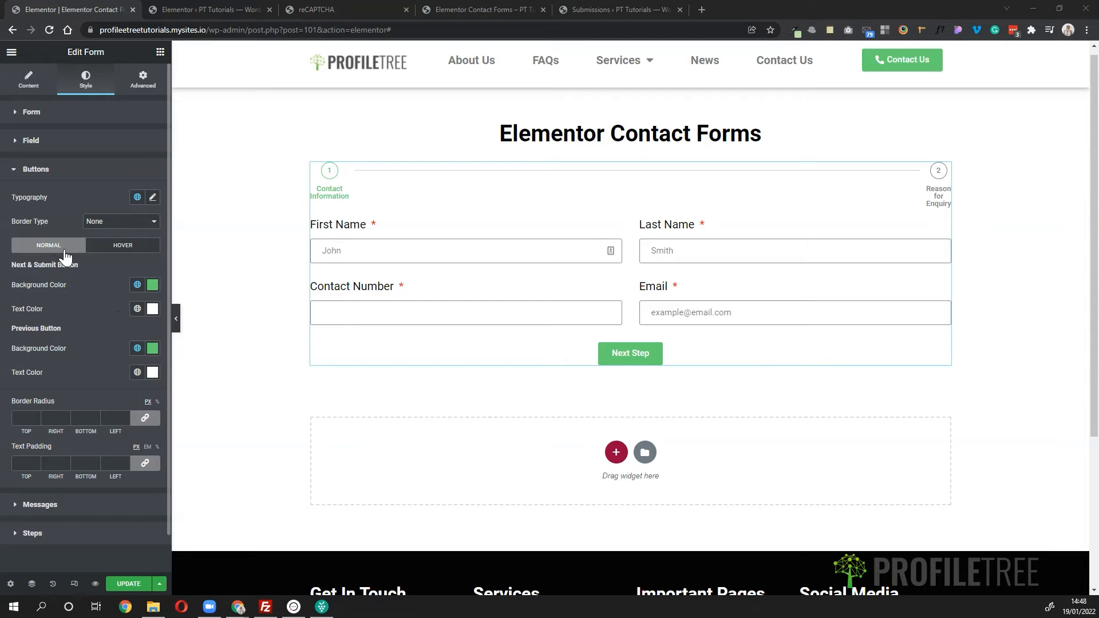
# - Give Next and Previous buttons Green with Opacity hover backgrounds and black hover text
pyautogui.click(93, 250)
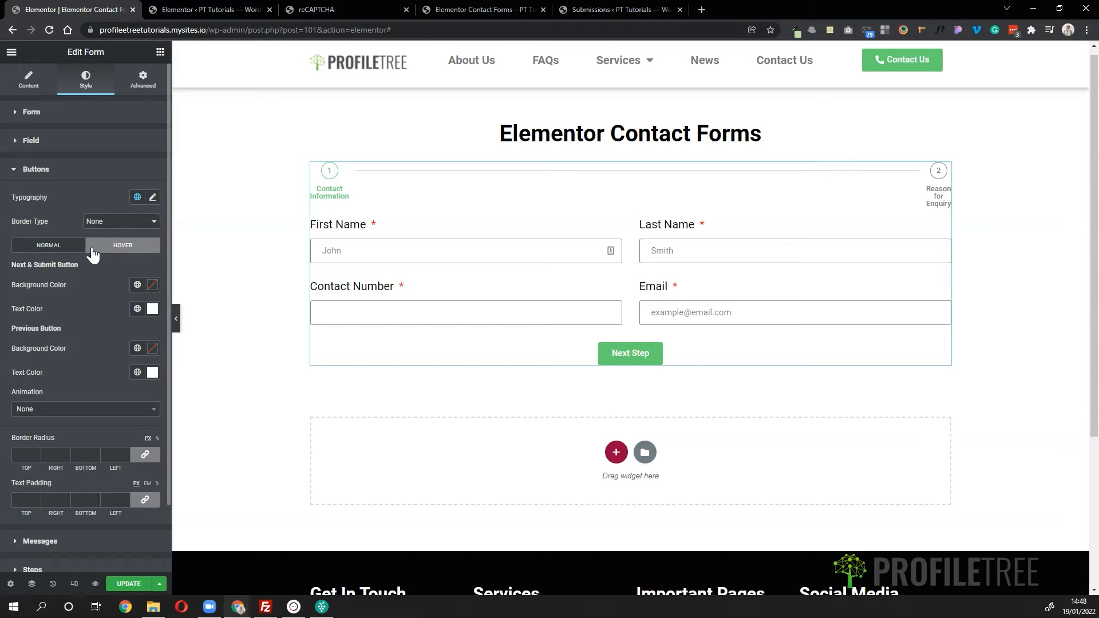
pyautogui.click(137, 284)
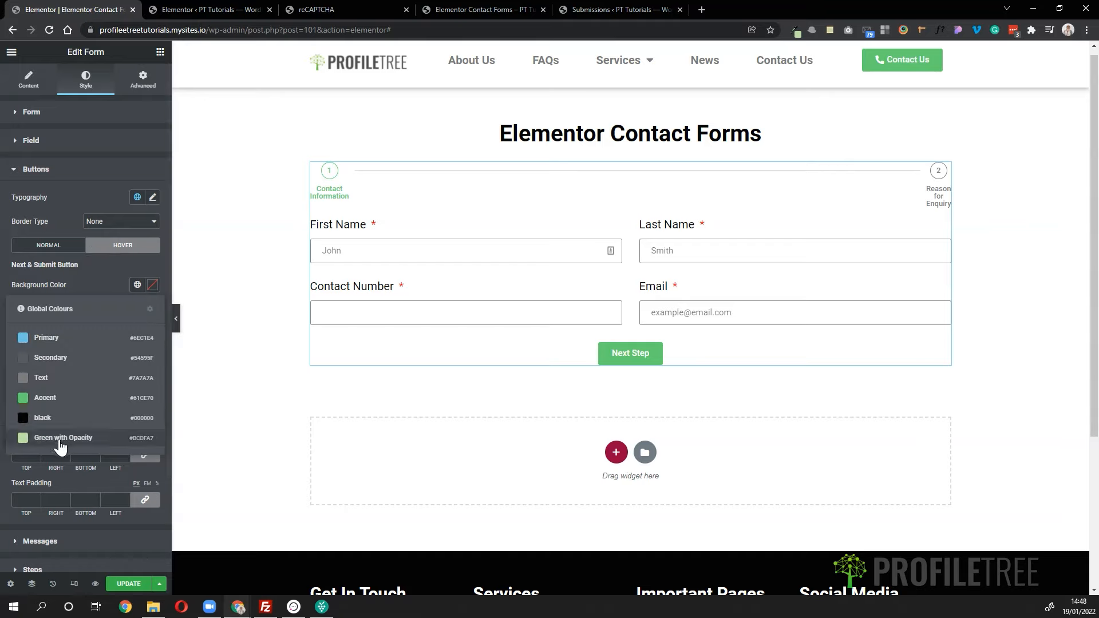
pyautogui.click(60, 442)
pyautogui.click(137, 308)
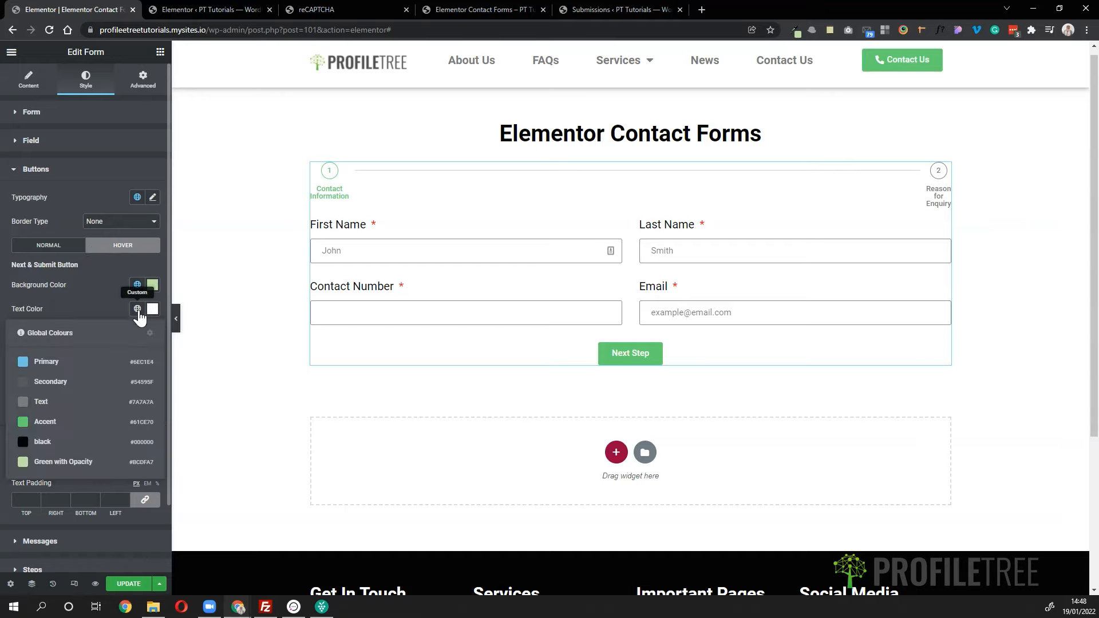
pyautogui.click(51, 443)
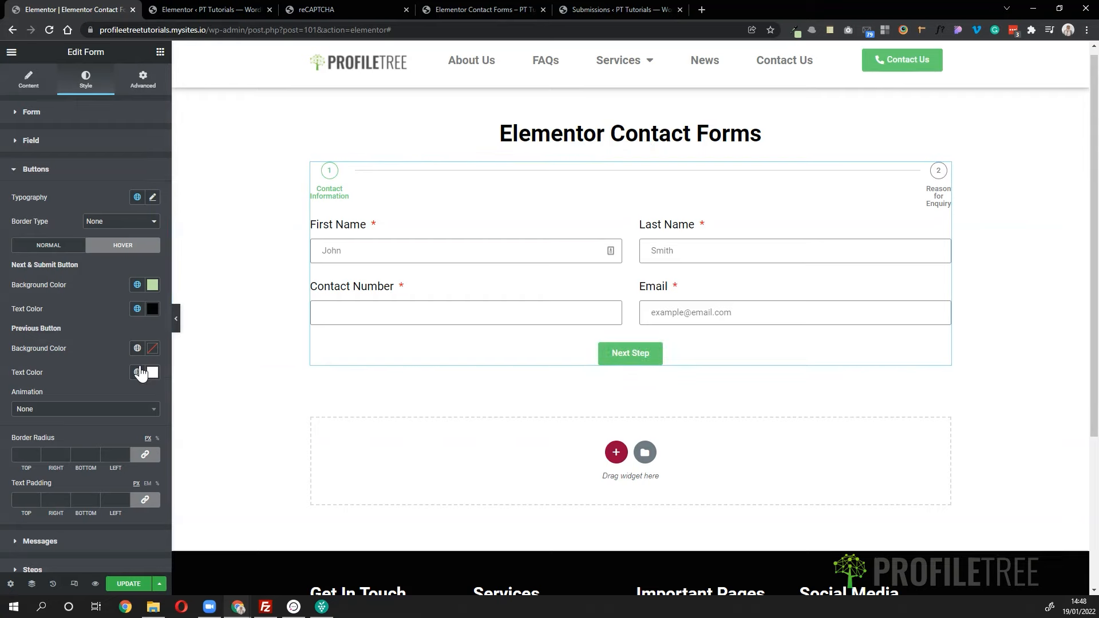
pyautogui.click(138, 348)
pyautogui.click(42, 481)
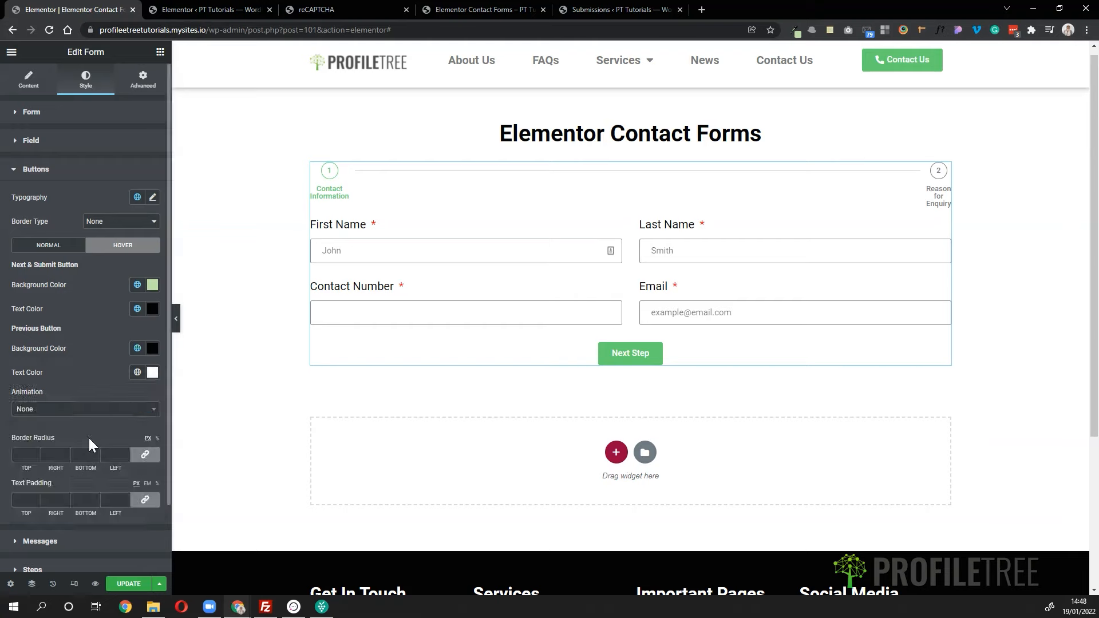
pyautogui.click(138, 348)
pyautogui.click(63, 501)
pyautogui.click(137, 373)
pyautogui.click(42, 505)
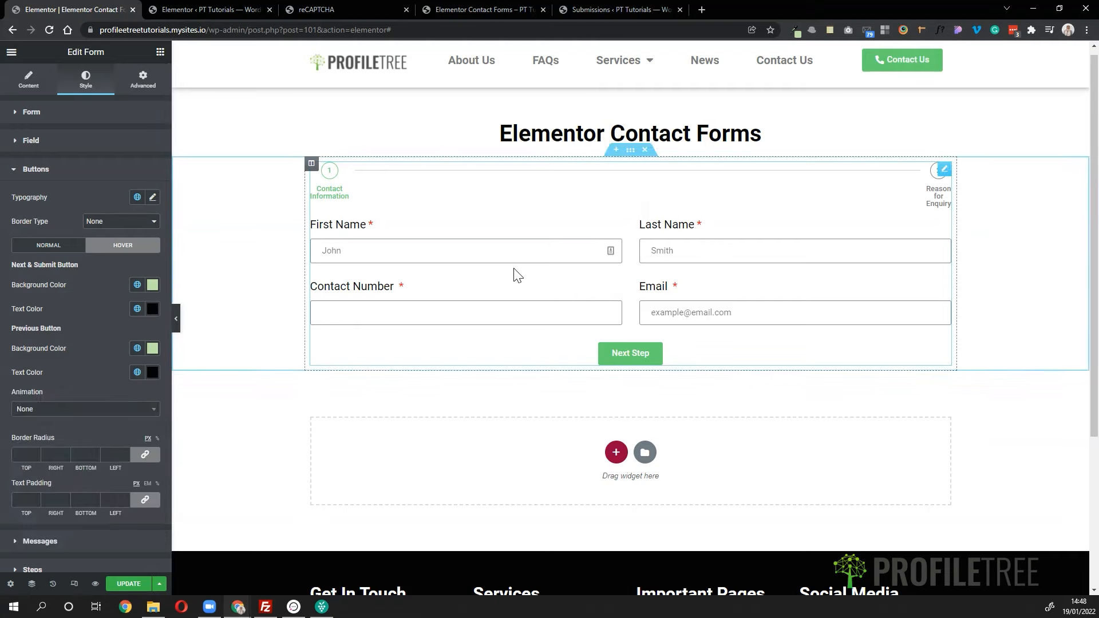
# - Autofill the preview form, advance to step 2 and go back to step 1
pyautogui.click(502, 258)
pyautogui.click(400, 287)
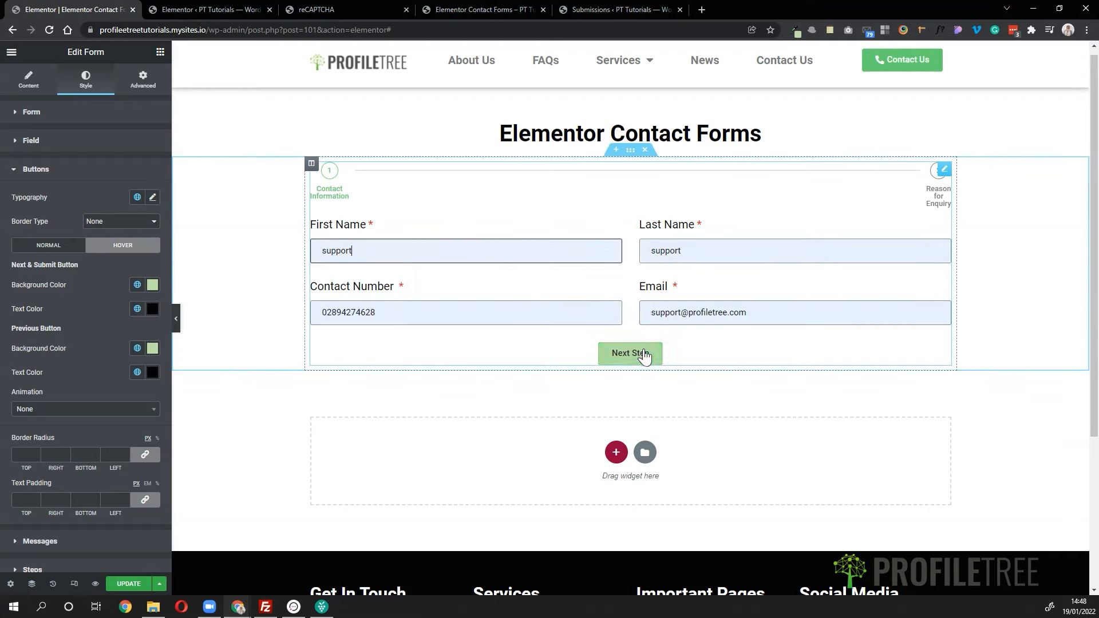
pyautogui.click(632, 352)
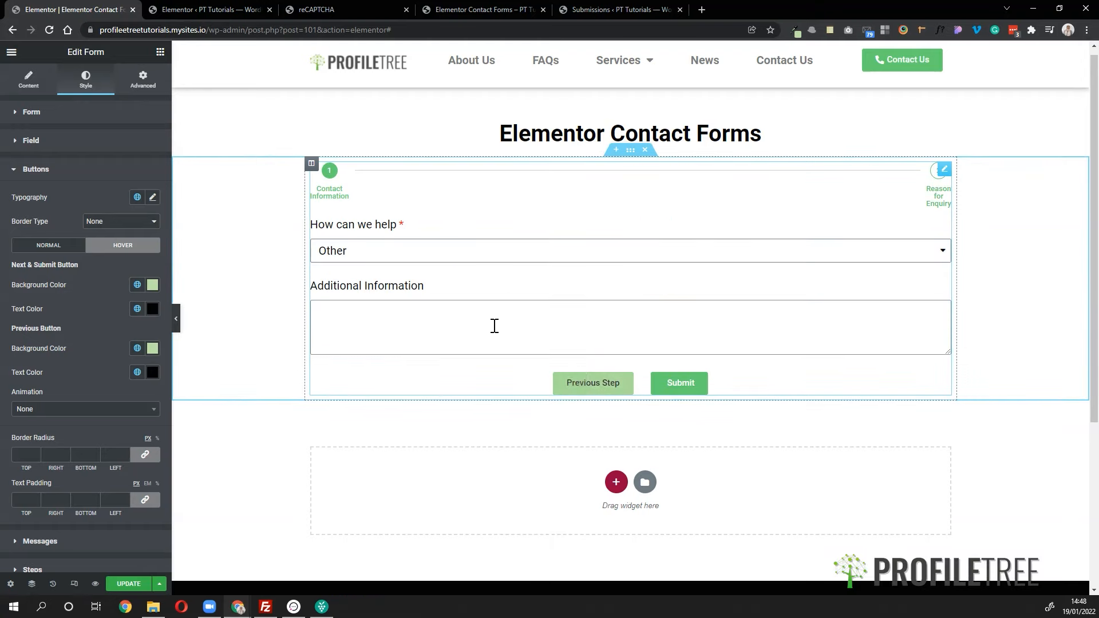
pyautogui.click(594, 384)
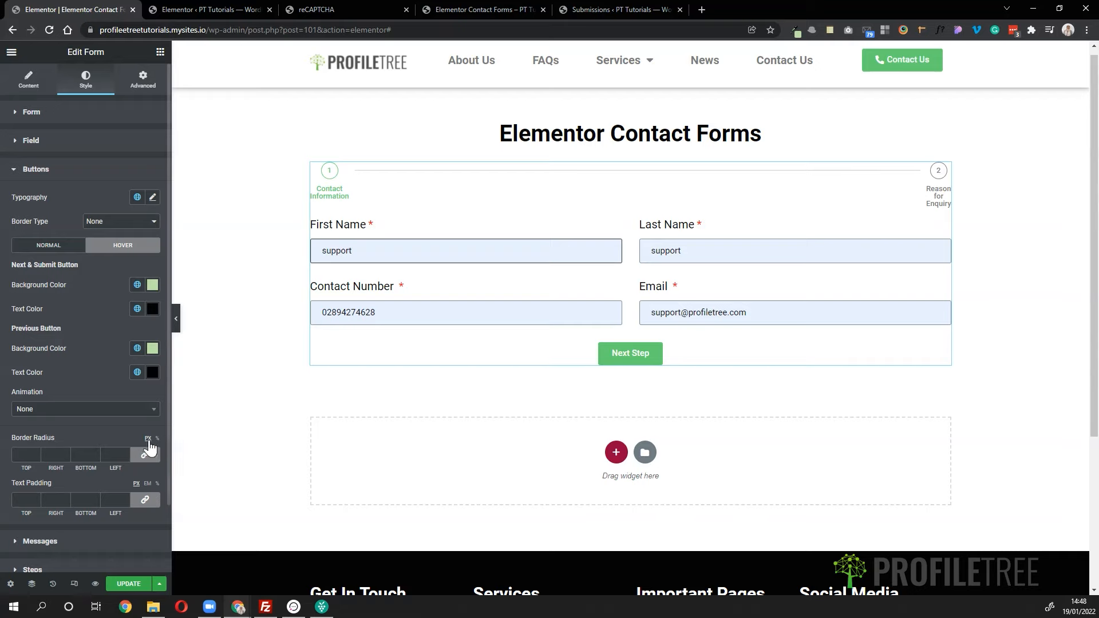
pyautogui.scroll(-2, 91, 455)
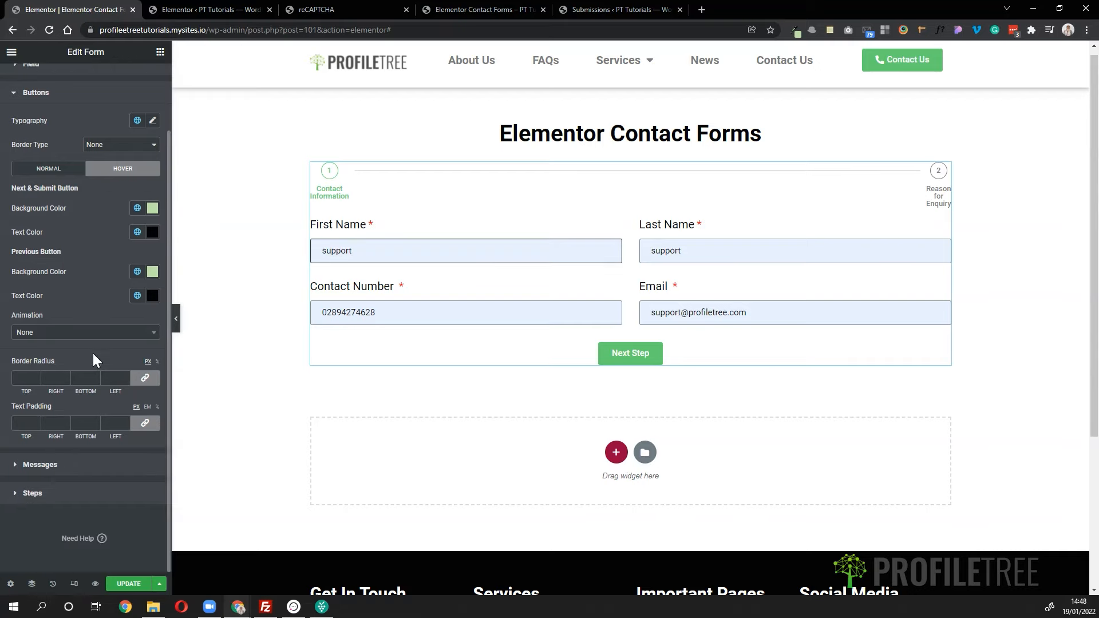
# - Apply the Grow hover animation and test it by advancing the filled preview form to step 2
pyautogui.click(74, 333)
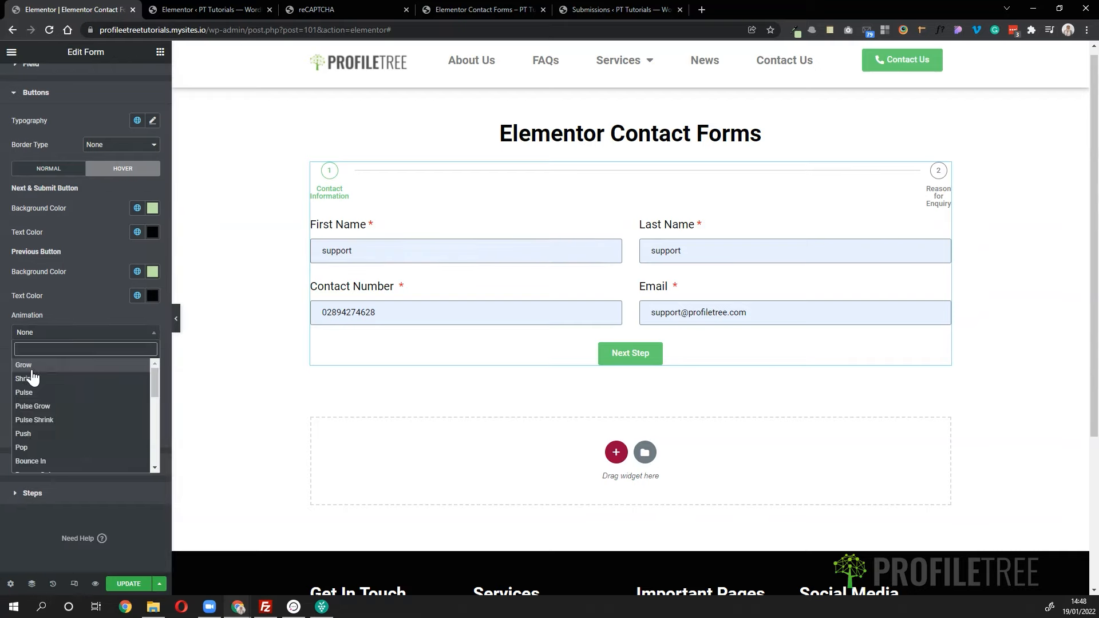
pyautogui.click(25, 366)
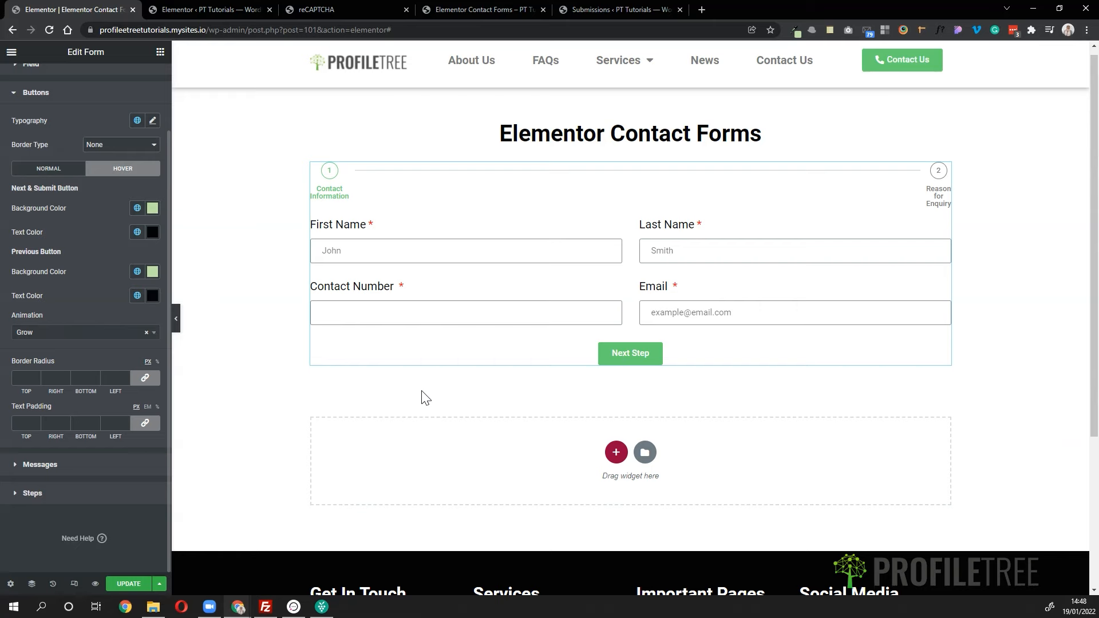
pyautogui.click(623, 354)
pyautogui.click(482, 259)
pyautogui.click(361, 283)
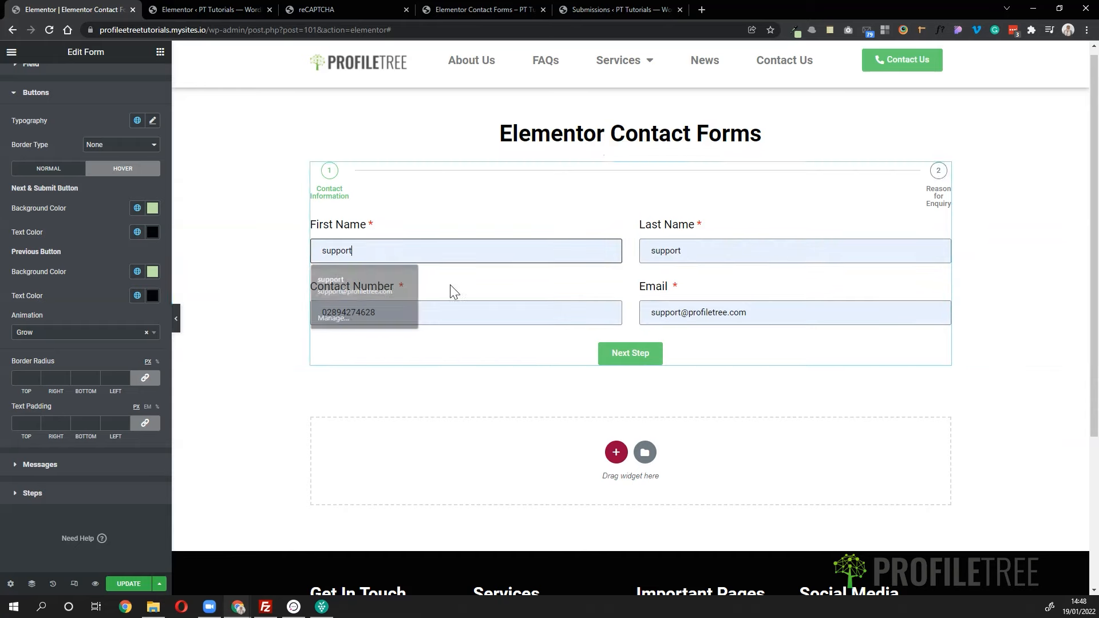
pyautogui.click(611, 353)
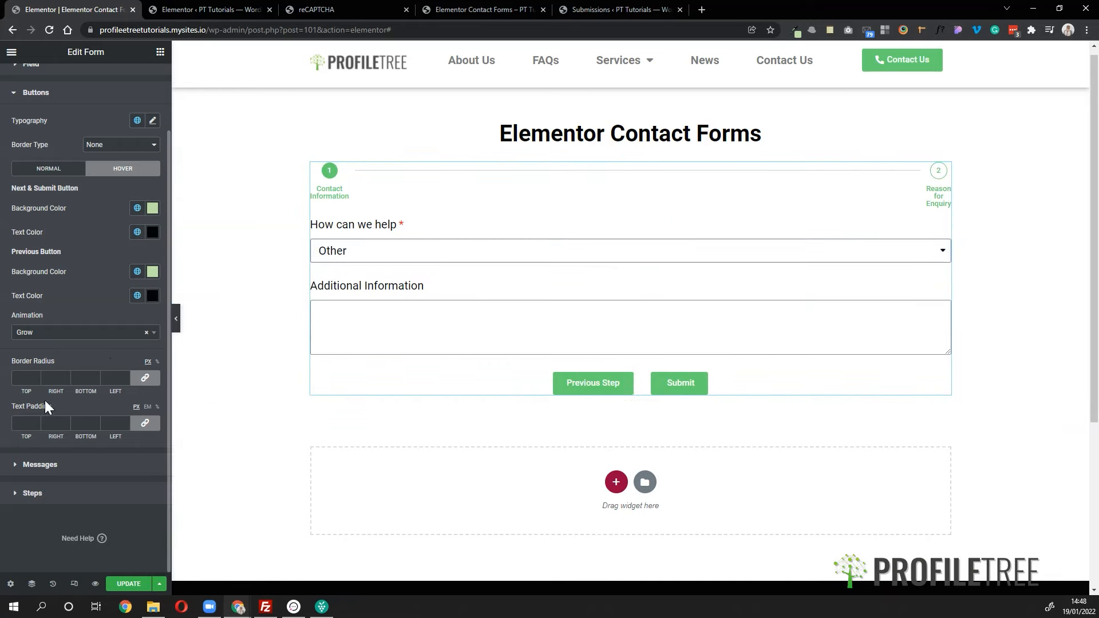
pyautogui.click(46, 469)
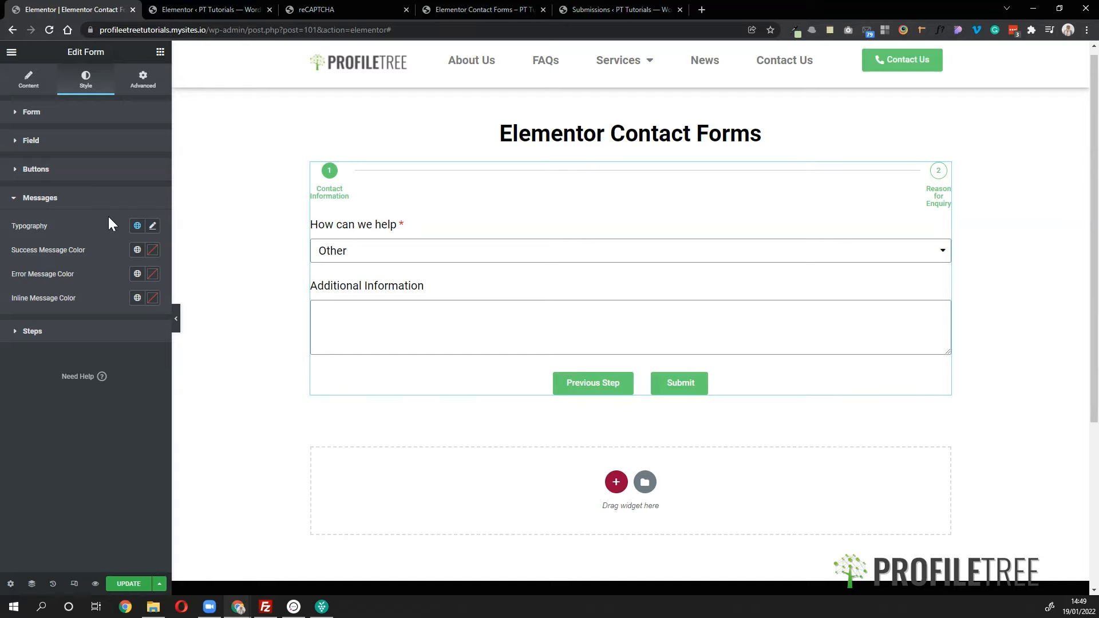
# - Set step Spacing to 18, Padding to 33, and the active step's primary colour to black
pyautogui.click(78, 337)
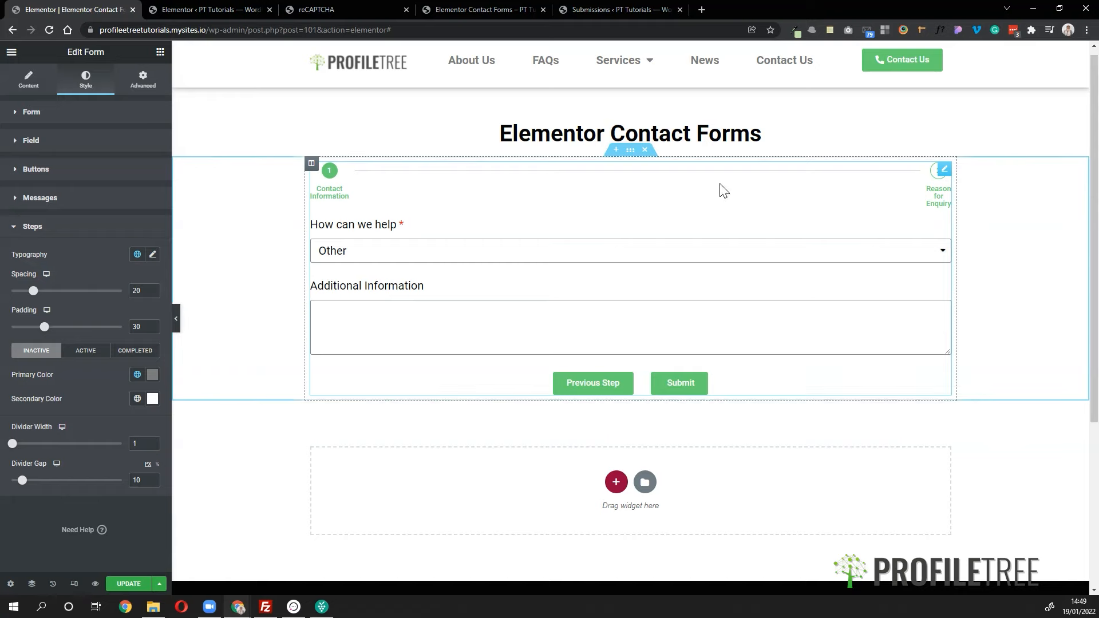
pyautogui.moveTo(32, 297); pyautogui.dragTo(32, 297)
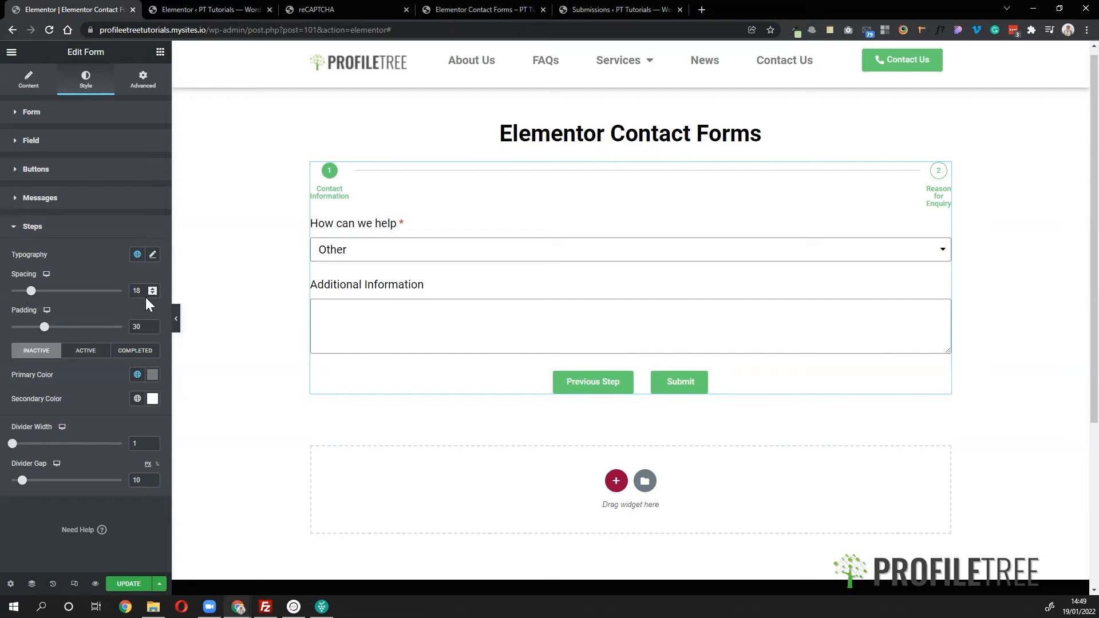
pyautogui.moveTo(46, 330); pyautogui.dragTo(50, 330)
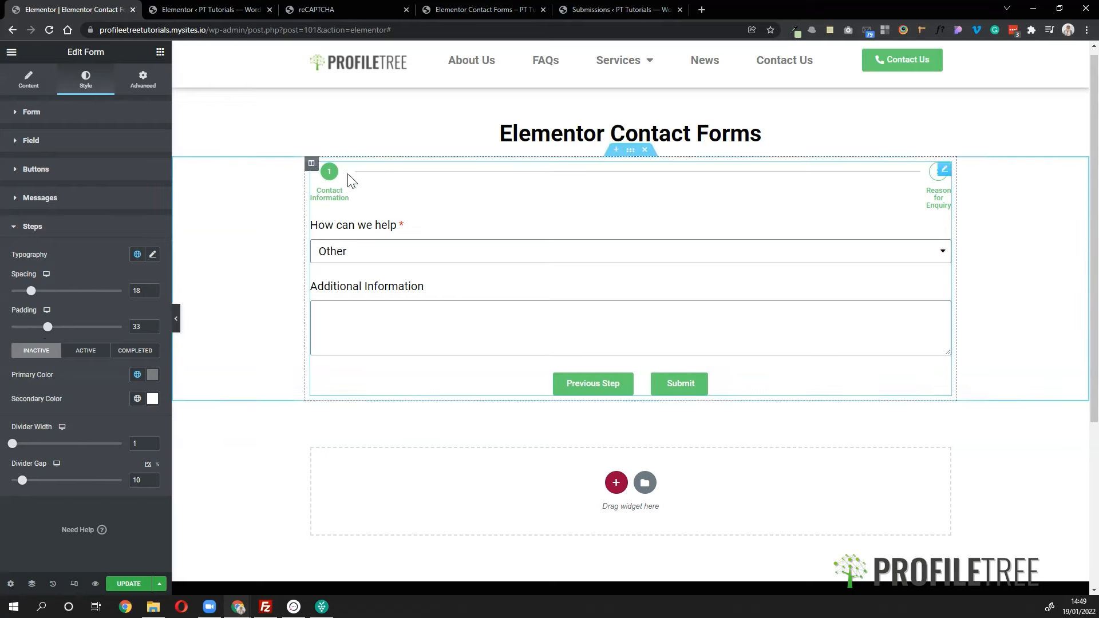
pyautogui.click(83, 352)
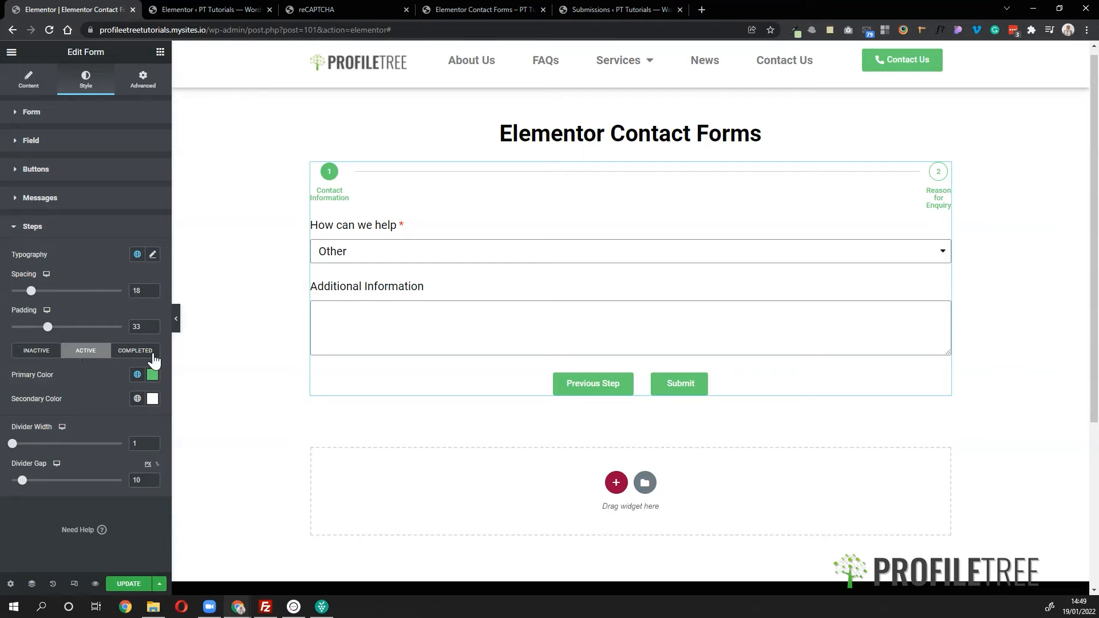
pyautogui.click(153, 359)
pyautogui.click(86, 351)
pyautogui.click(138, 377)
pyautogui.click(52, 518)
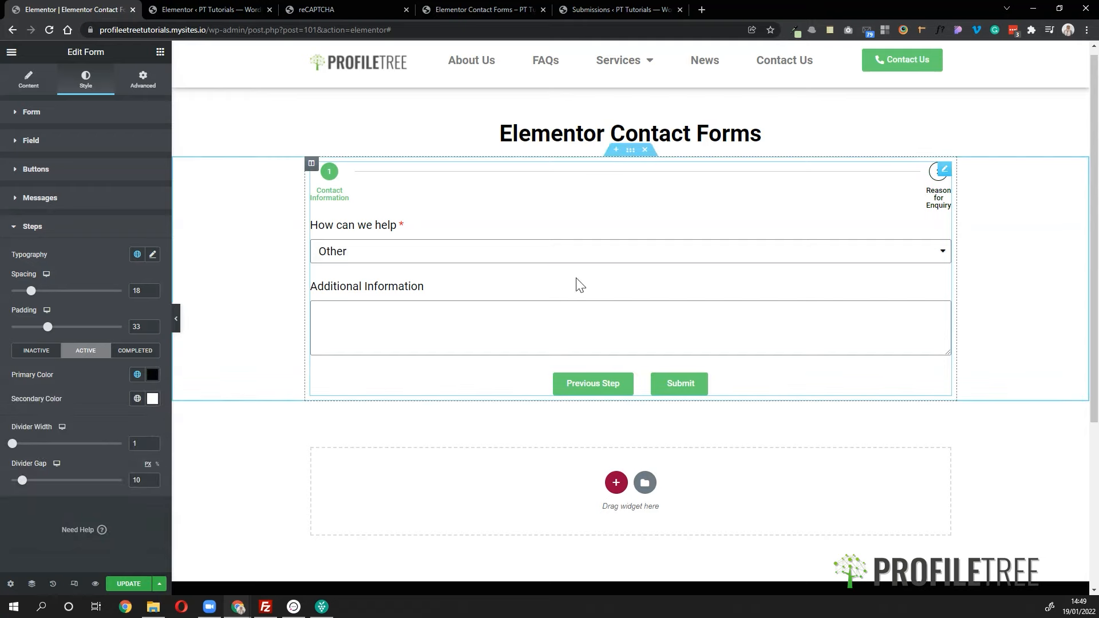
pyautogui.click(135, 351)
pyautogui.click(18, 353)
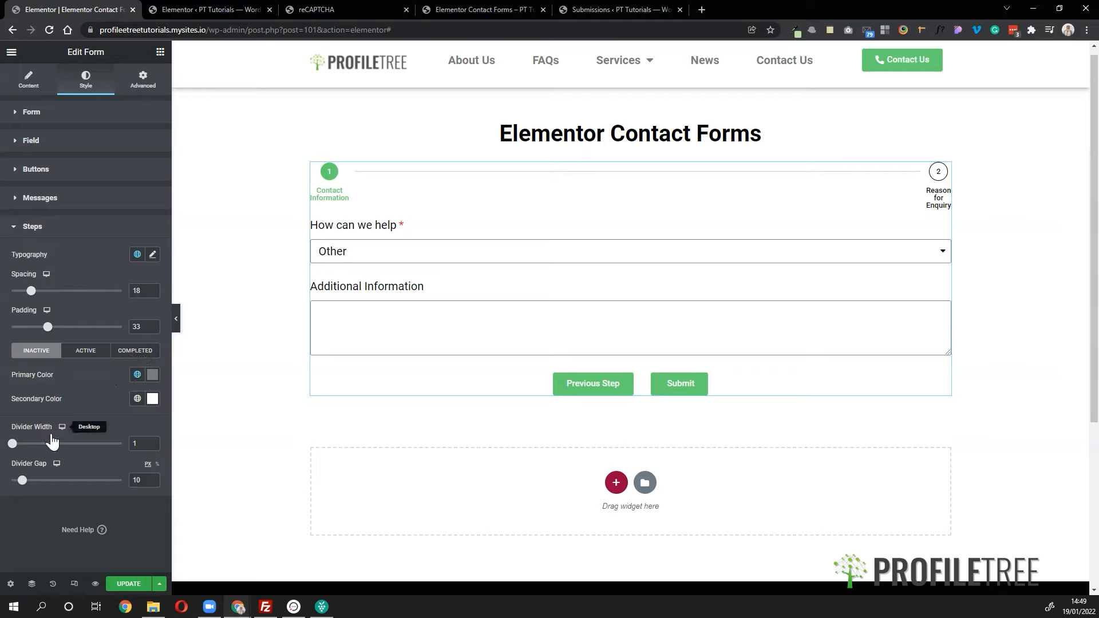
# - Set the step Divider Width to 5 and Divider Gap to 0
pyautogui.moveTo(13, 446); pyautogui.dragTo(18, 445)
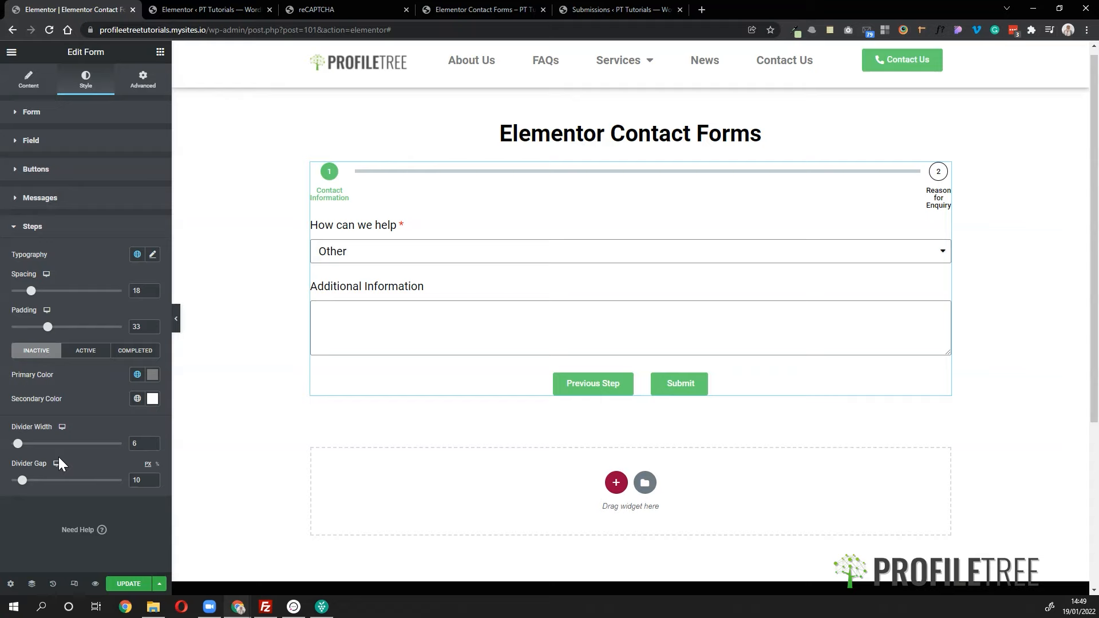
pyautogui.click(153, 444)
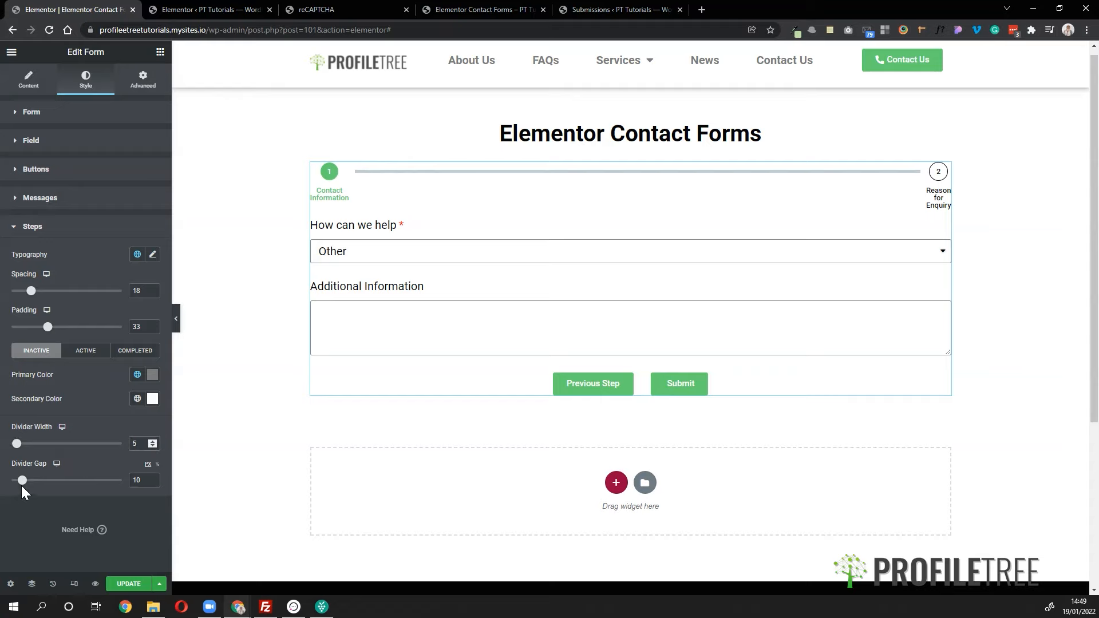
pyautogui.moveTo(22, 485); pyautogui.dragTo(12, 482)
pyautogui.scroll(1, 365, 301)
pyautogui.scroll(-3, 364, 302)
pyautogui.scroll(3, 364, 301)
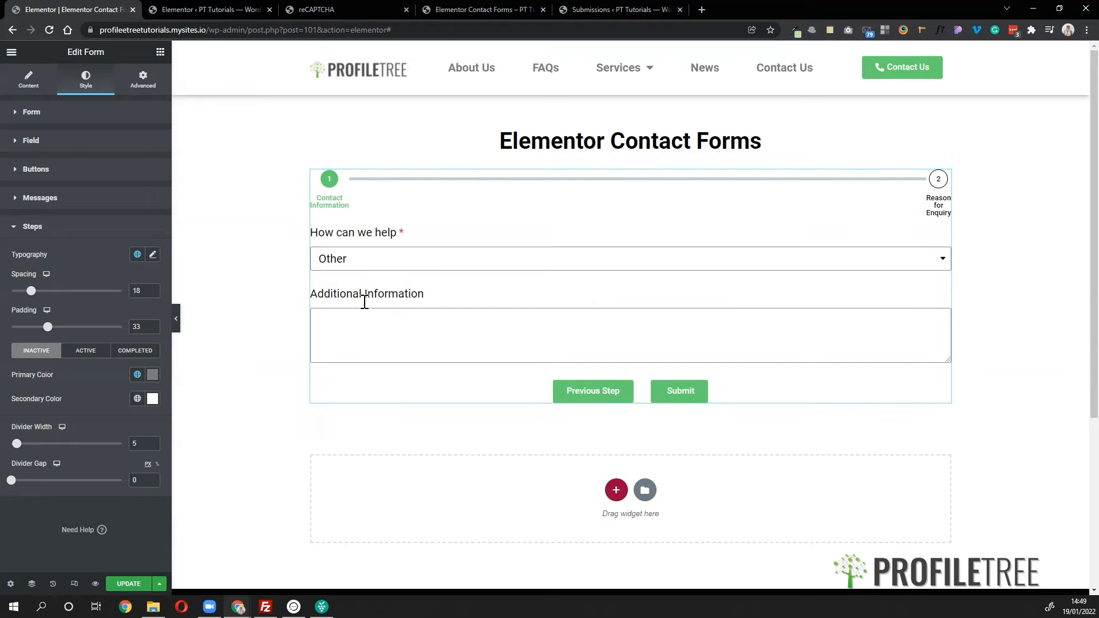
pyautogui.click(38, 111)
pyautogui.click(143, 80)
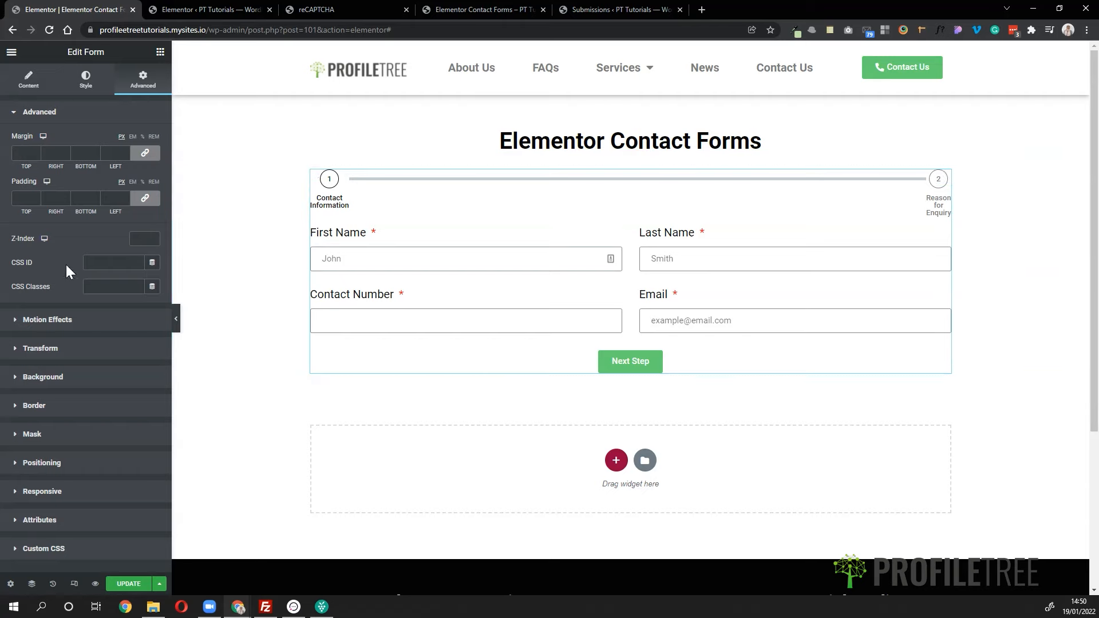
# - Save the page with Update and open View Page in a new browser tab
pyautogui.click(31, 75)
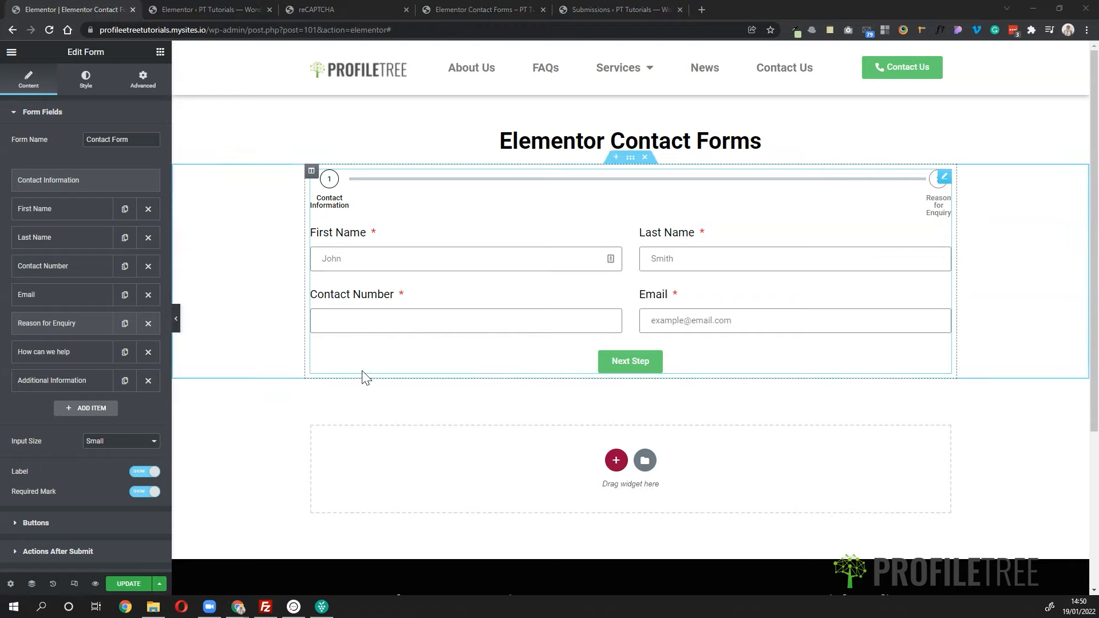
pyautogui.click(129, 584)
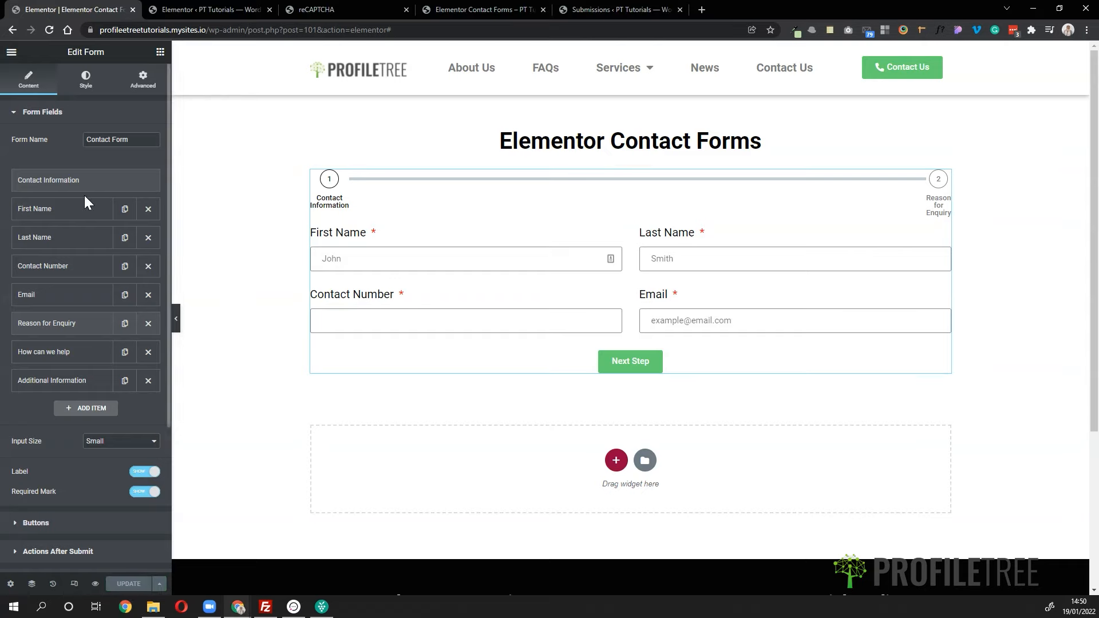
pyautogui.click(12, 52)
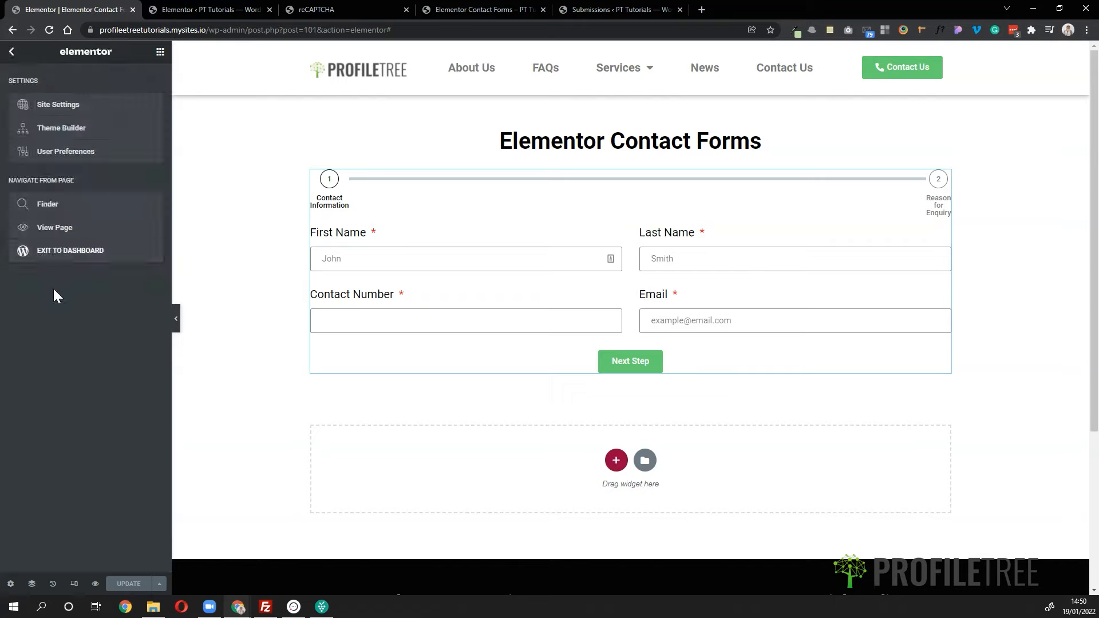
pyautogui.rightClick(67, 231)
pyautogui.click(82, 238)
pyautogui.click(206, 8)
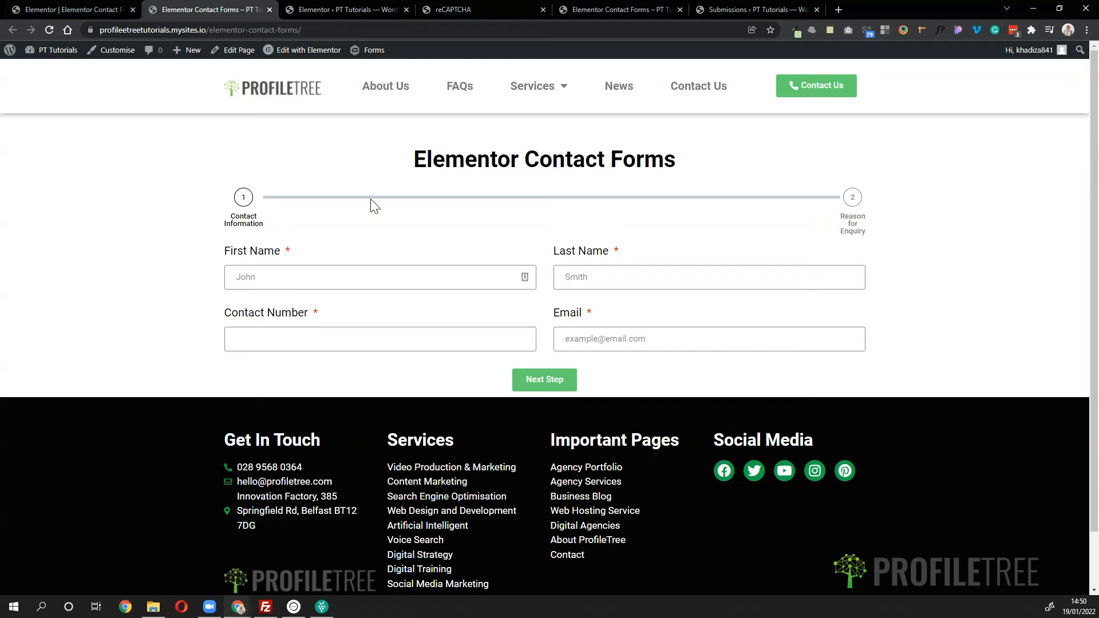
# - Autofill the contact fields, choose 'Enquire about a product' in step 2, submit, and reload Submissions
pyautogui.click(452, 286)
pyautogui.click(285, 304)
pyautogui.click(535, 381)
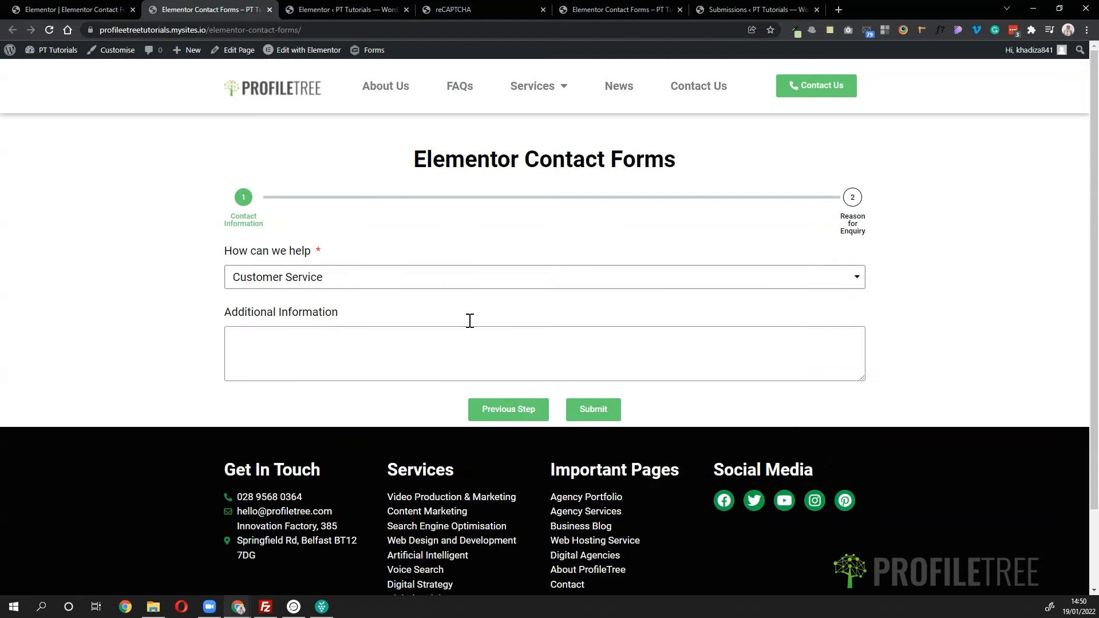
pyautogui.click(422, 278)
pyautogui.click(363, 311)
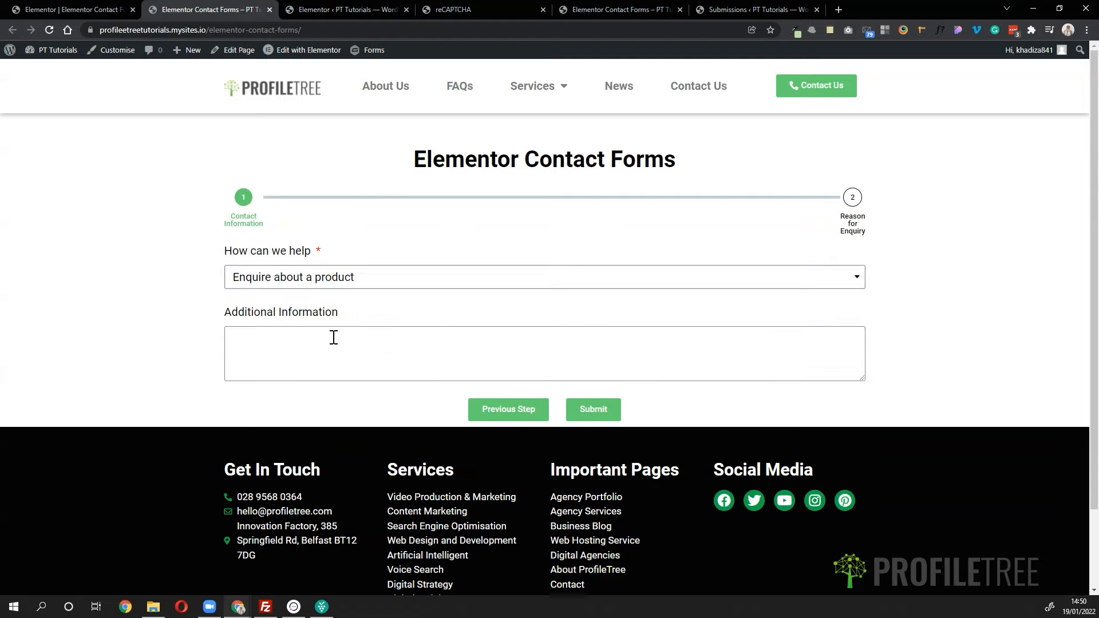
pyautogui.click(315, 358)
pyautogui.click(594, 408)
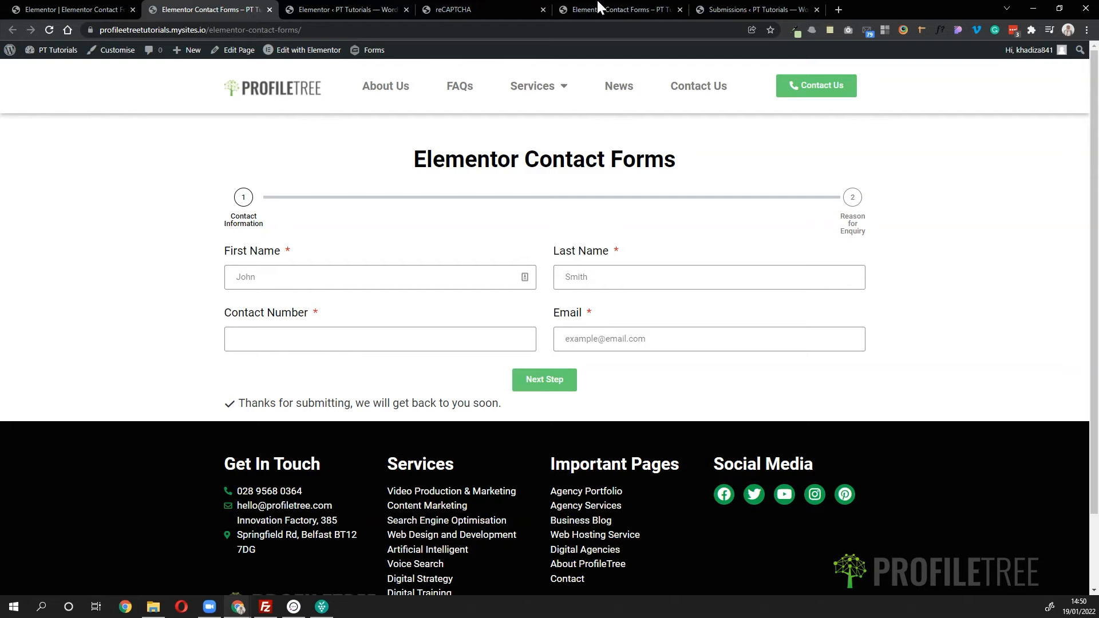
pyautogui.click(766, 8)
pyautogui.click(51, 31)
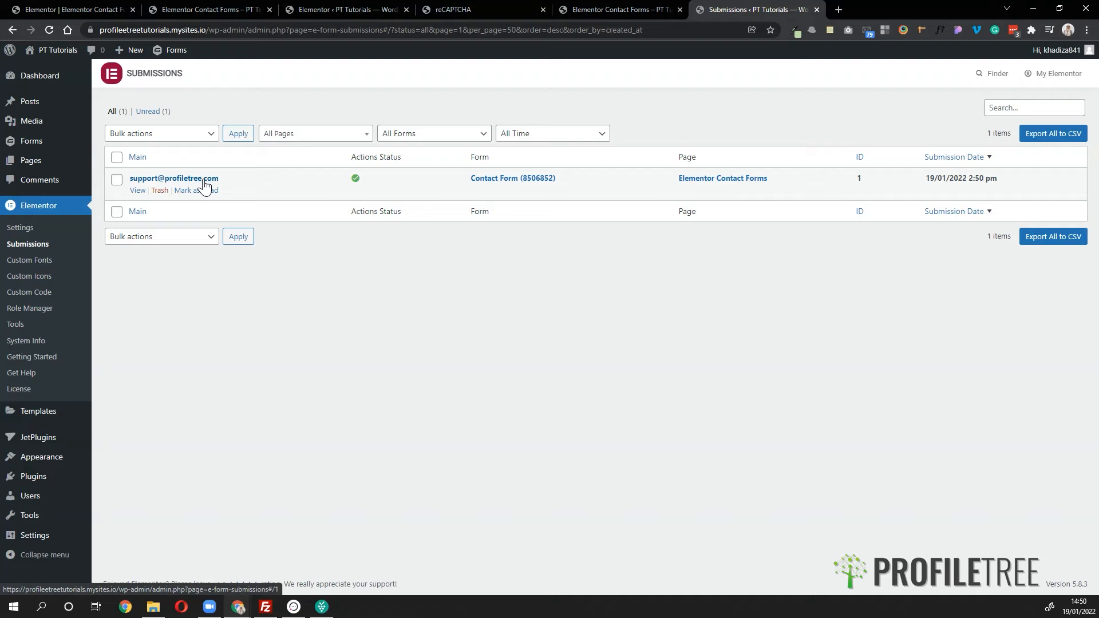
# - Open Submission #1 from the Elementor Submissions list to view its details and completed email actions
pyautogui.click(146, 176)
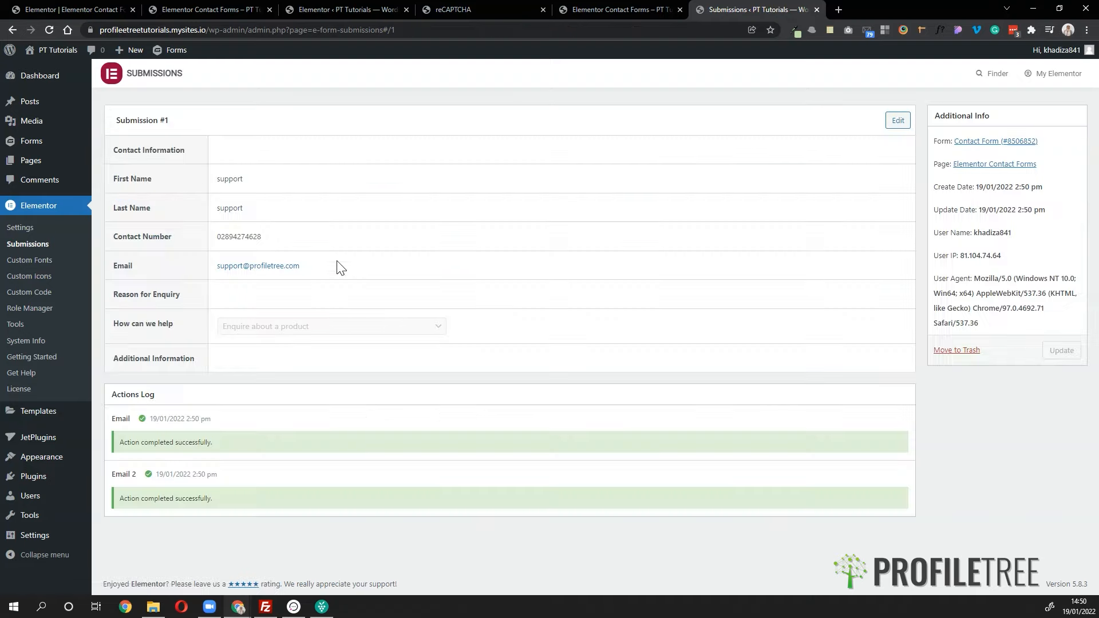